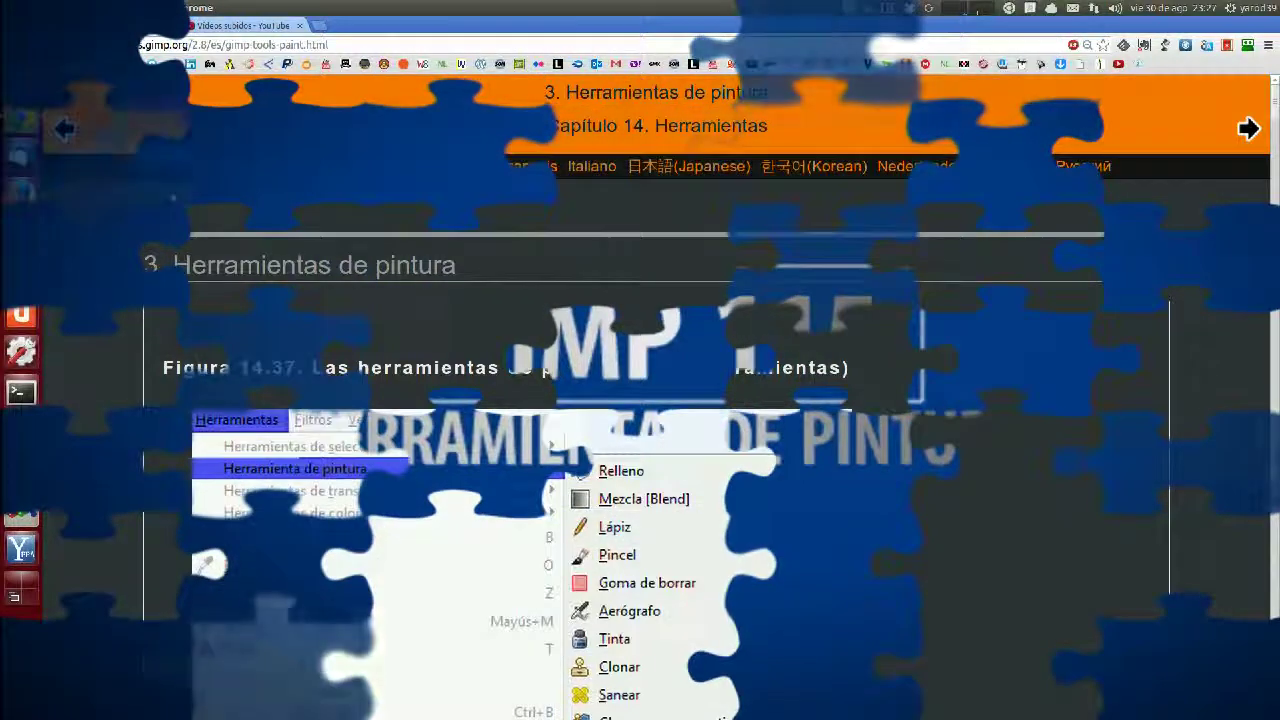
Step: Check the uploaded videos list on YouTube and return to the GIMP manual's Herramientas de pintura page
{"action": "left_click", "coordinate": [236, 26]}
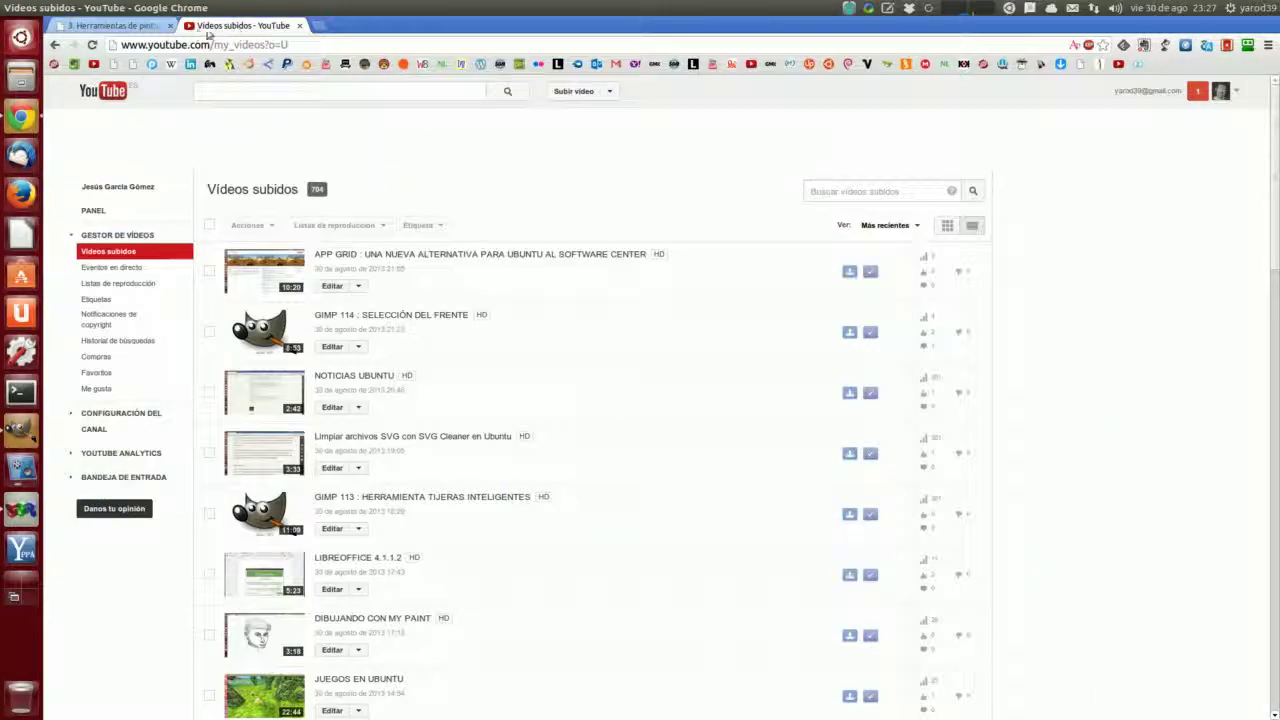
{"action": "left_click", "coordinate": [137, 27]}
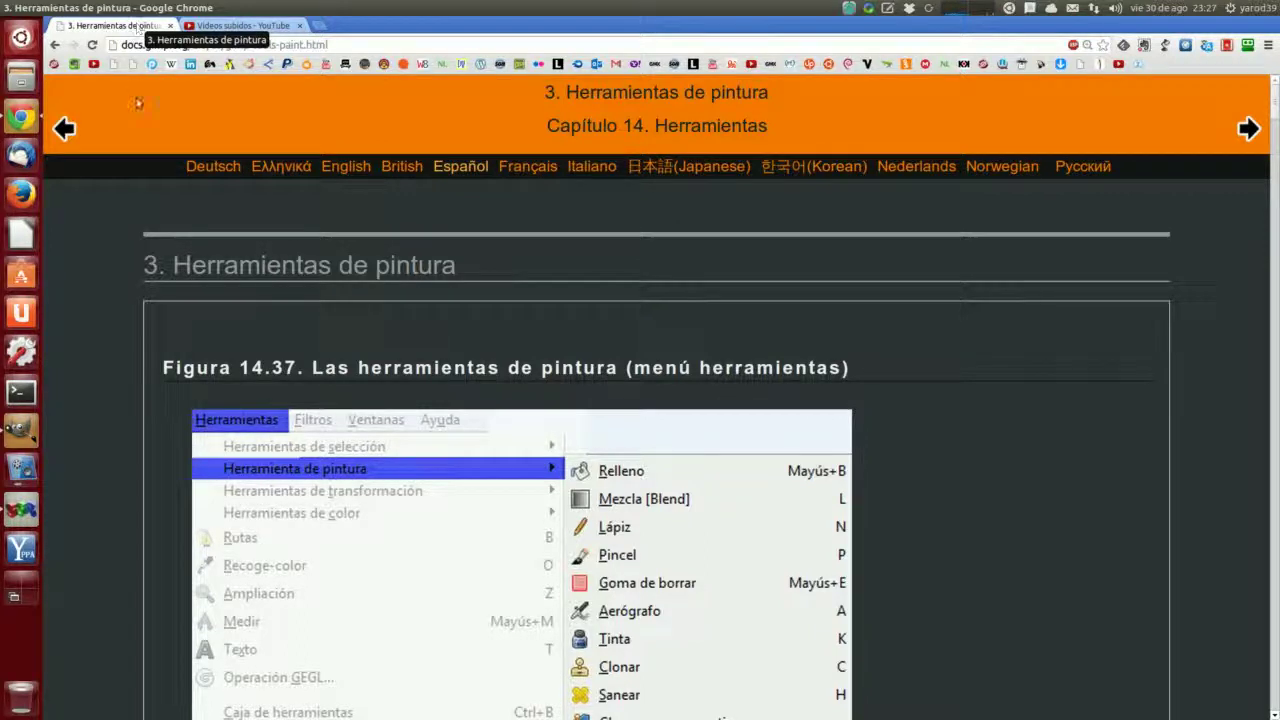
Step: Switch to GIMP and look through the tools listed under Herramienta de pintura without choosing one
{"action": "left_click", "coordinate": [26, 434]}
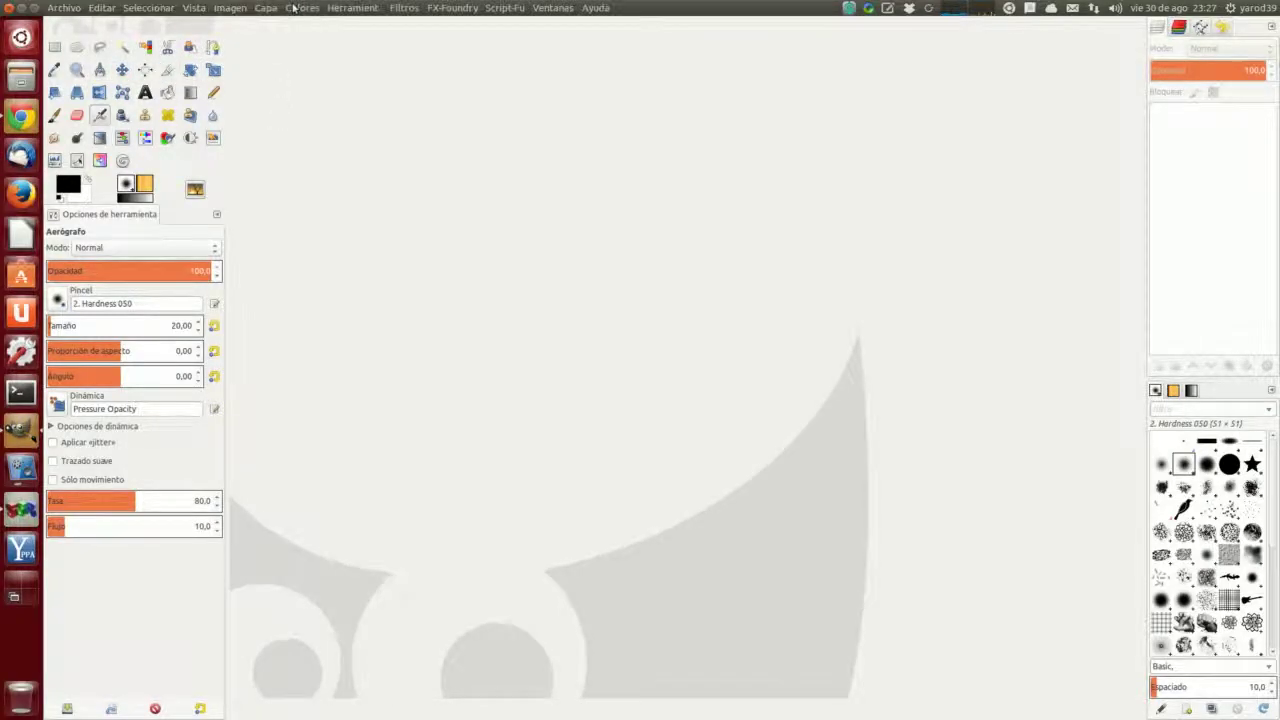
{"action": "left_click", "coordinate": [345, 8]}
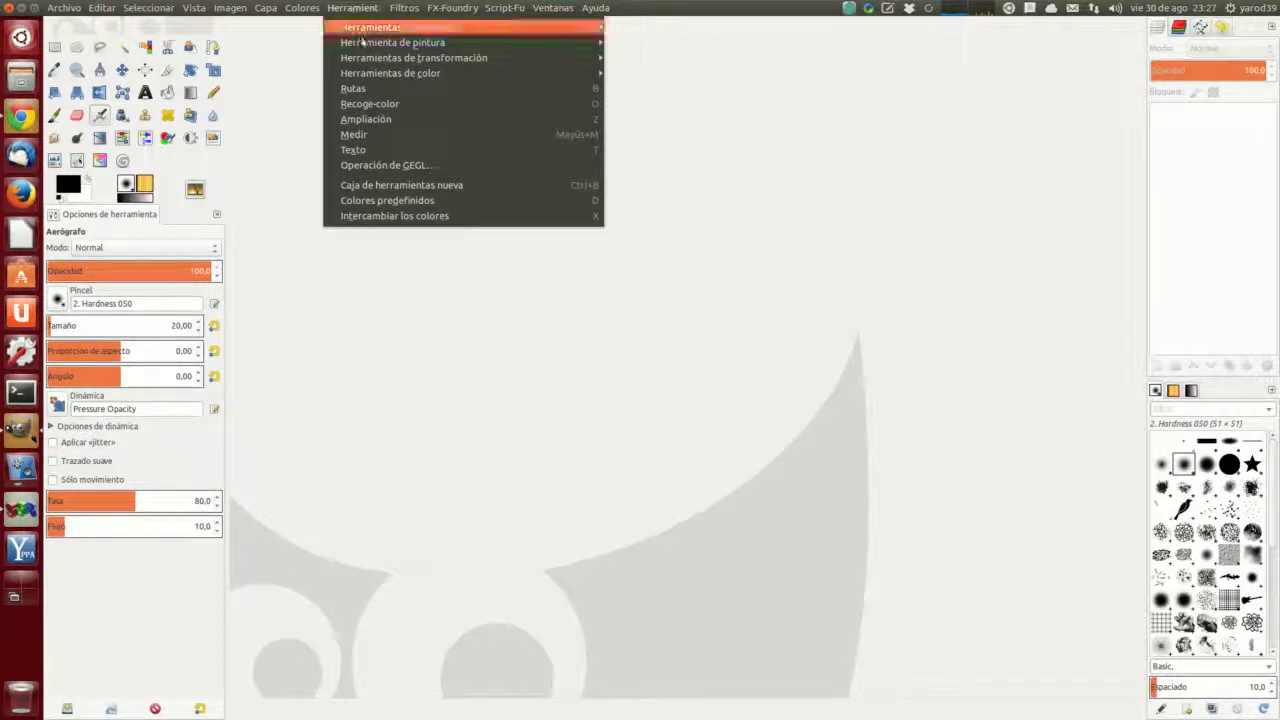
{"action": "mouse_move", "coordinate": [362, 45]}
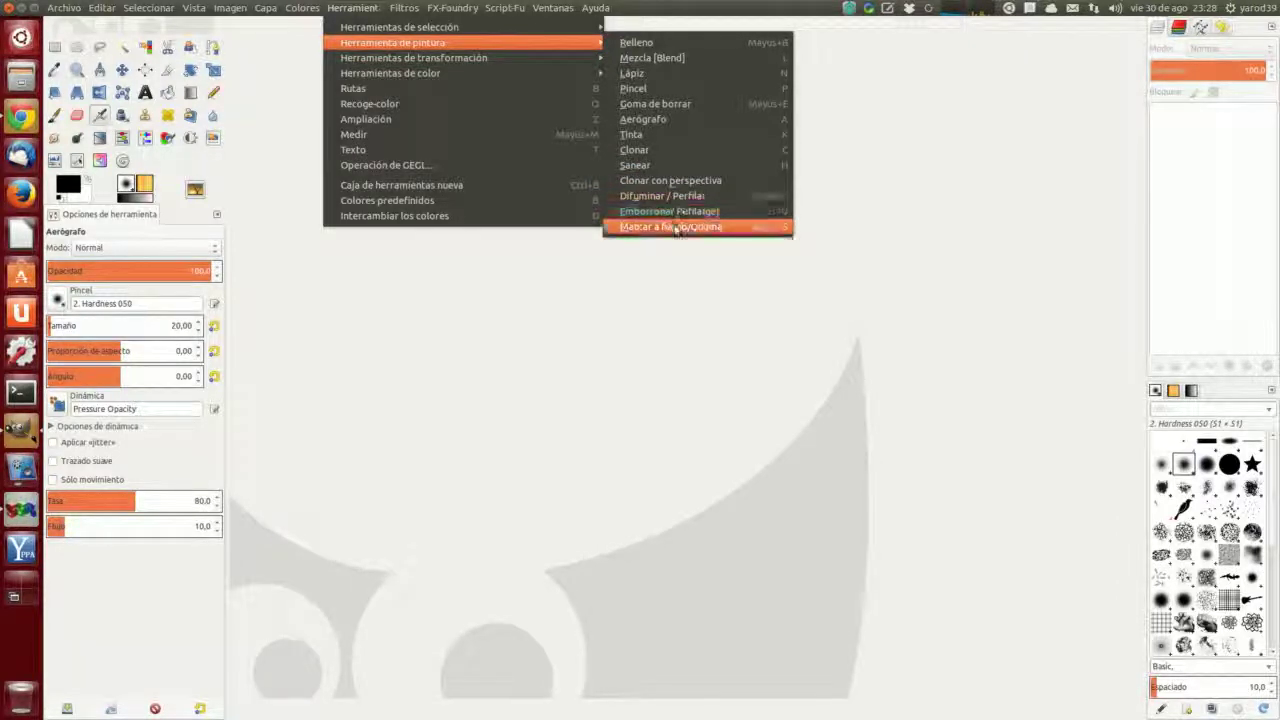
{"action": "left_click", "coordinate": [654, 271]}
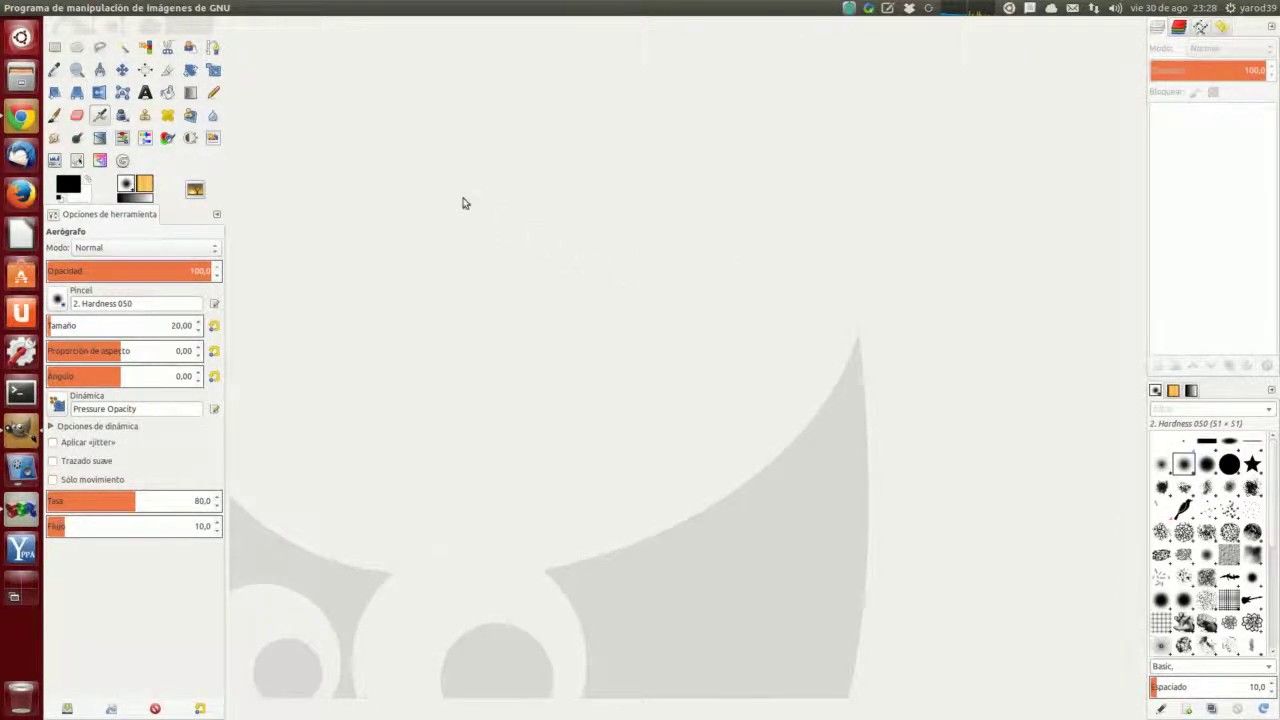
Step: Read the manual in Chrome through Figura 14.38 and locate the same painting tools in GIMP's toolbox
{"action": "left_click", "coordinate": [22, 116]}
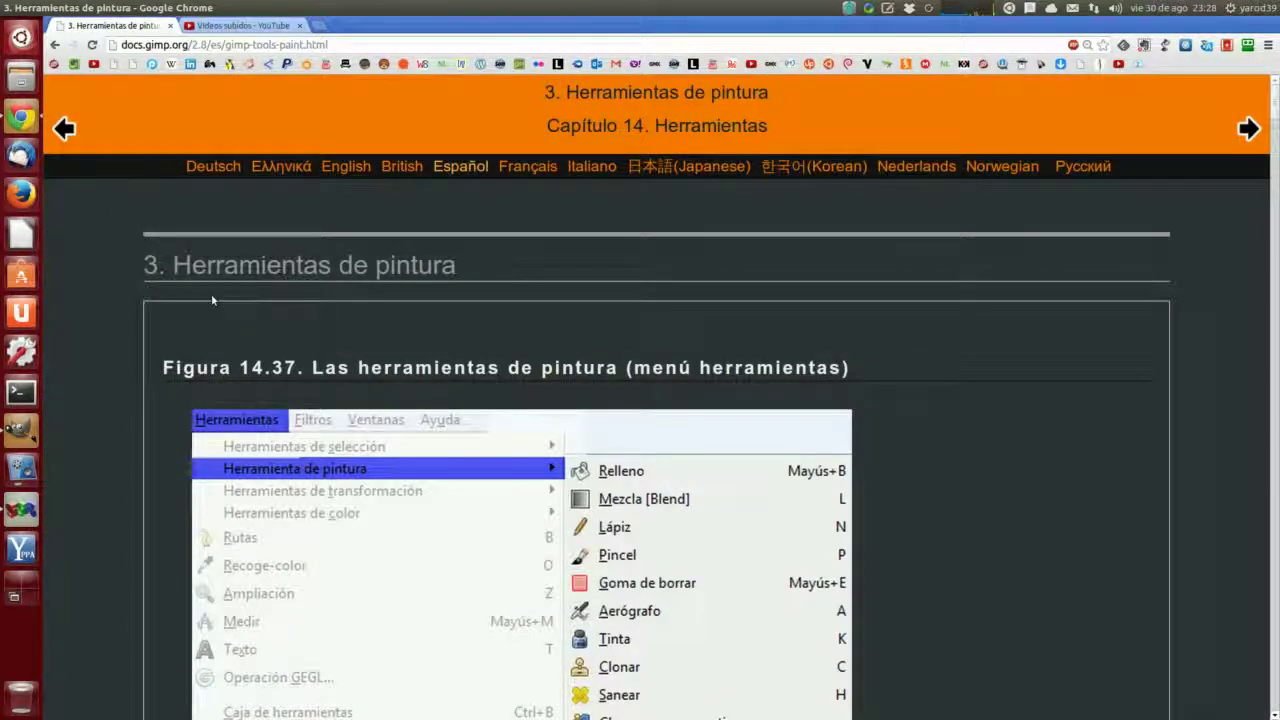
{"action": "scroll", "coordinate": [211, 293], "scroll_direction": "down", "scroll_amount": 5}
{"action": "scroll", "coordinate": [211, 303], "scroll_direction": "down", "scroll_amount": 5}
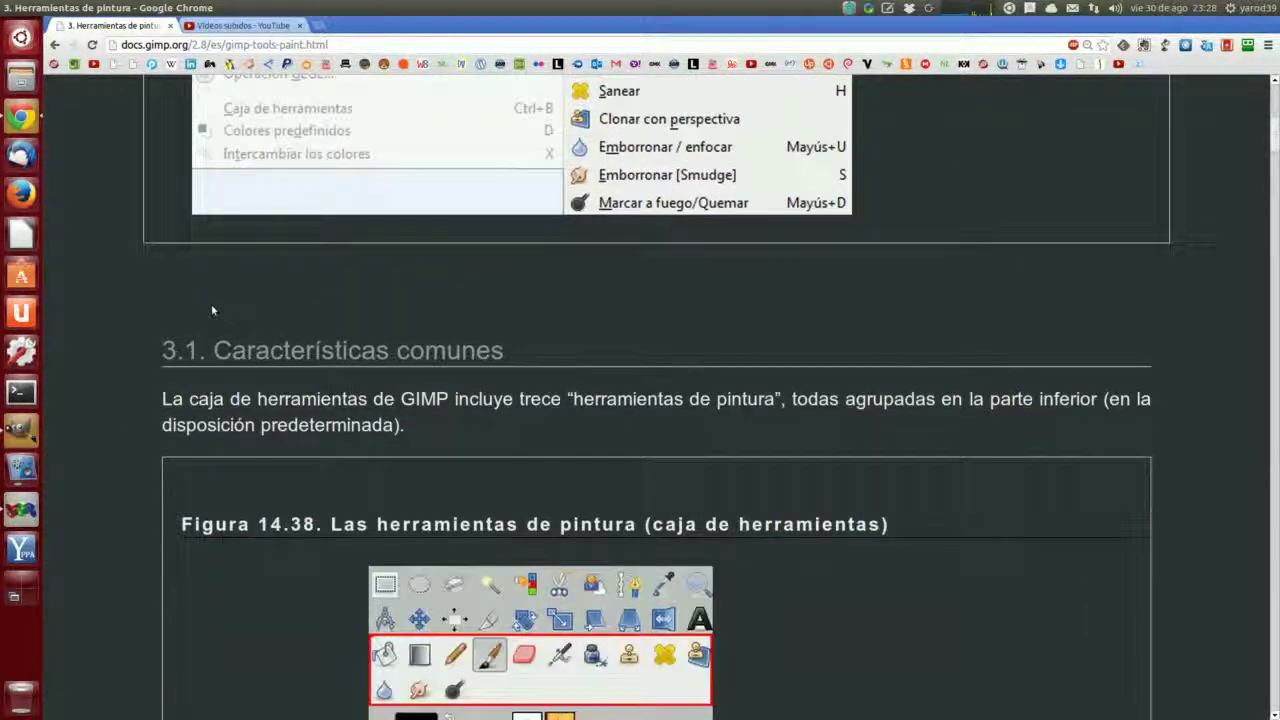
{"action": "scroll", "coordinate": [140, 340], "scroll_direction": "down", "scroll_amount": 2}
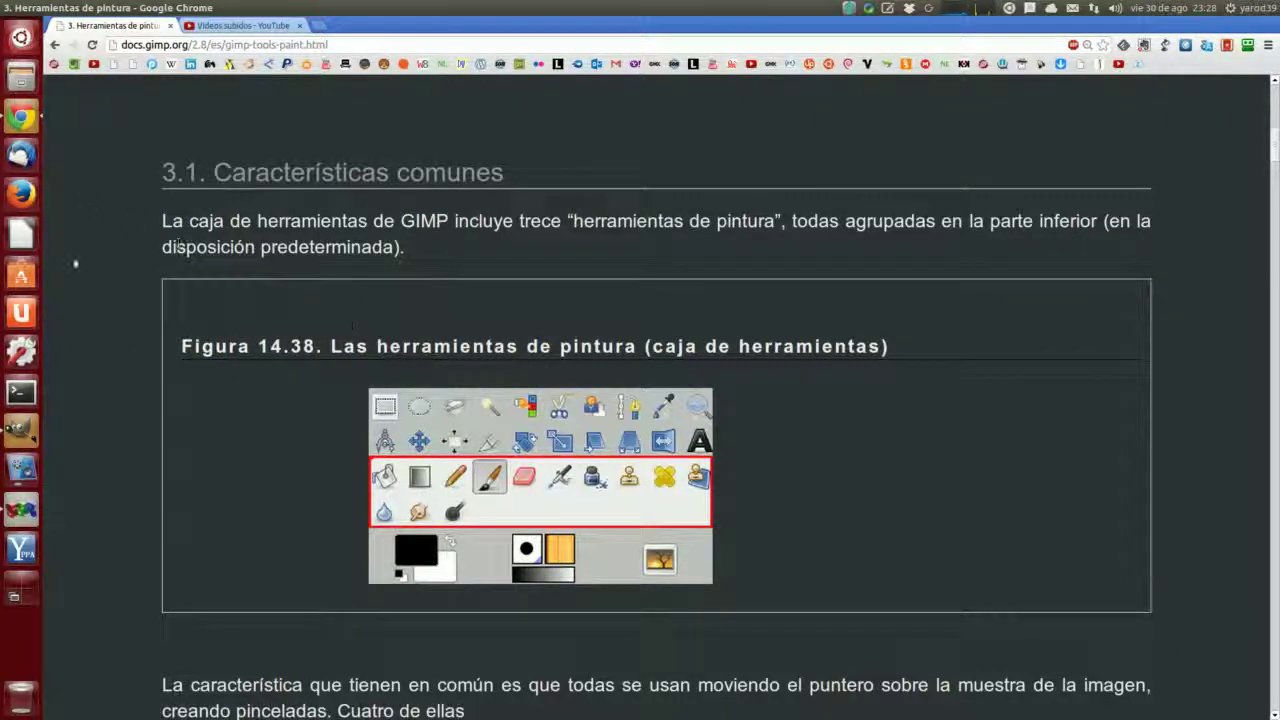
{"action": "left_click", "coordinate": [24, 430]}
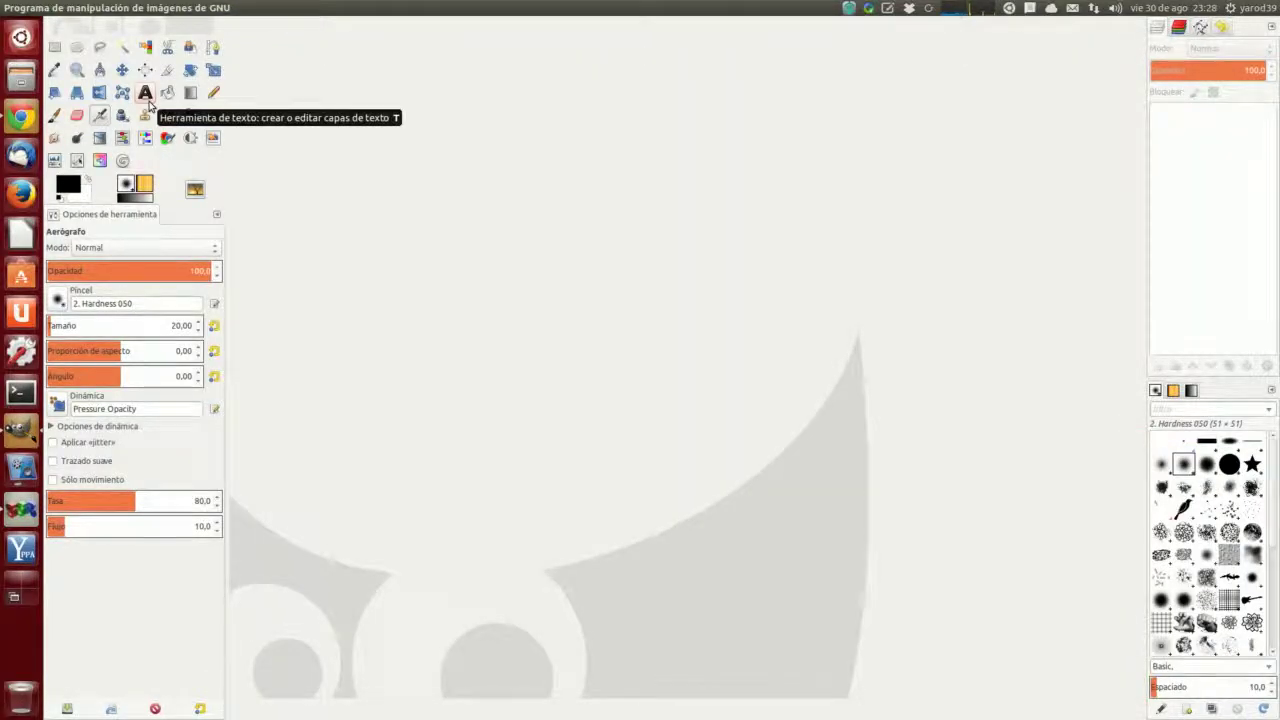
{"action": "key", "text": "z"}
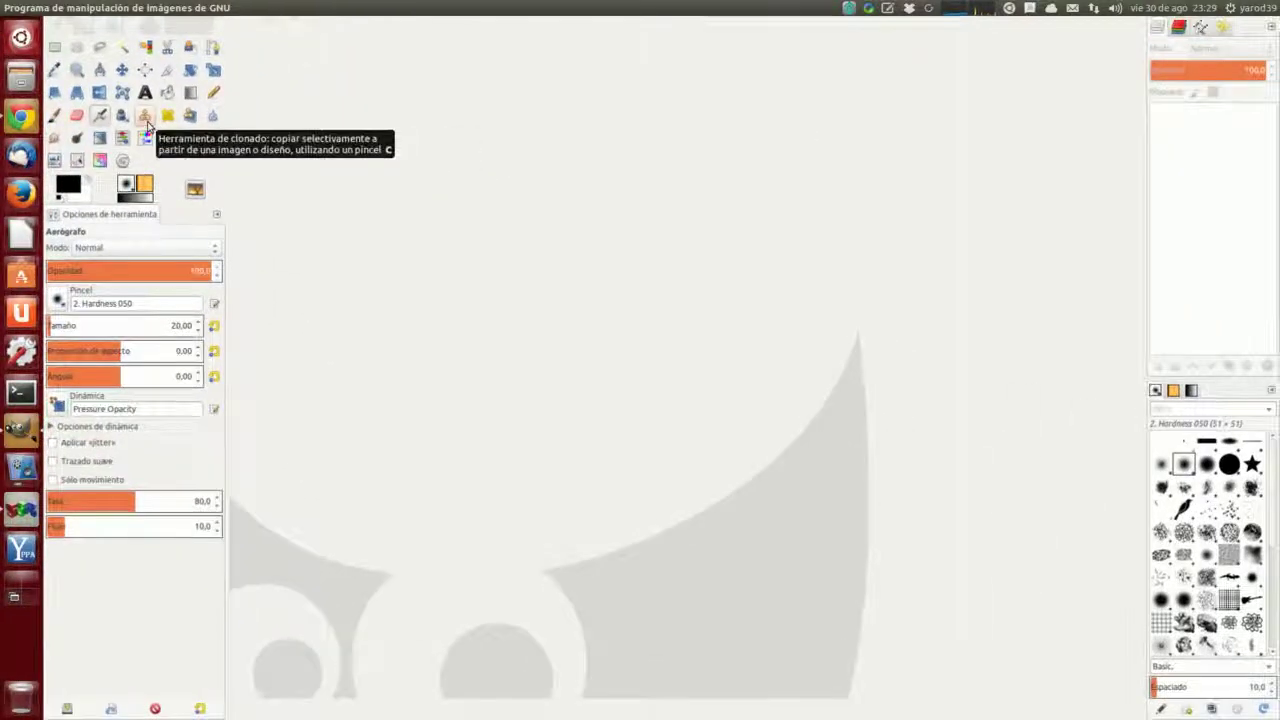
Step: Switch to Chrome and read which tools section 3.1, Características comunes, groups as basic painting tools
{"action": "left_click", "coordinate": [22, 117]}
{"action": "scroll", "coordinate": [214, 305], "scroll_direction": "down", "scroll_amount": 3}
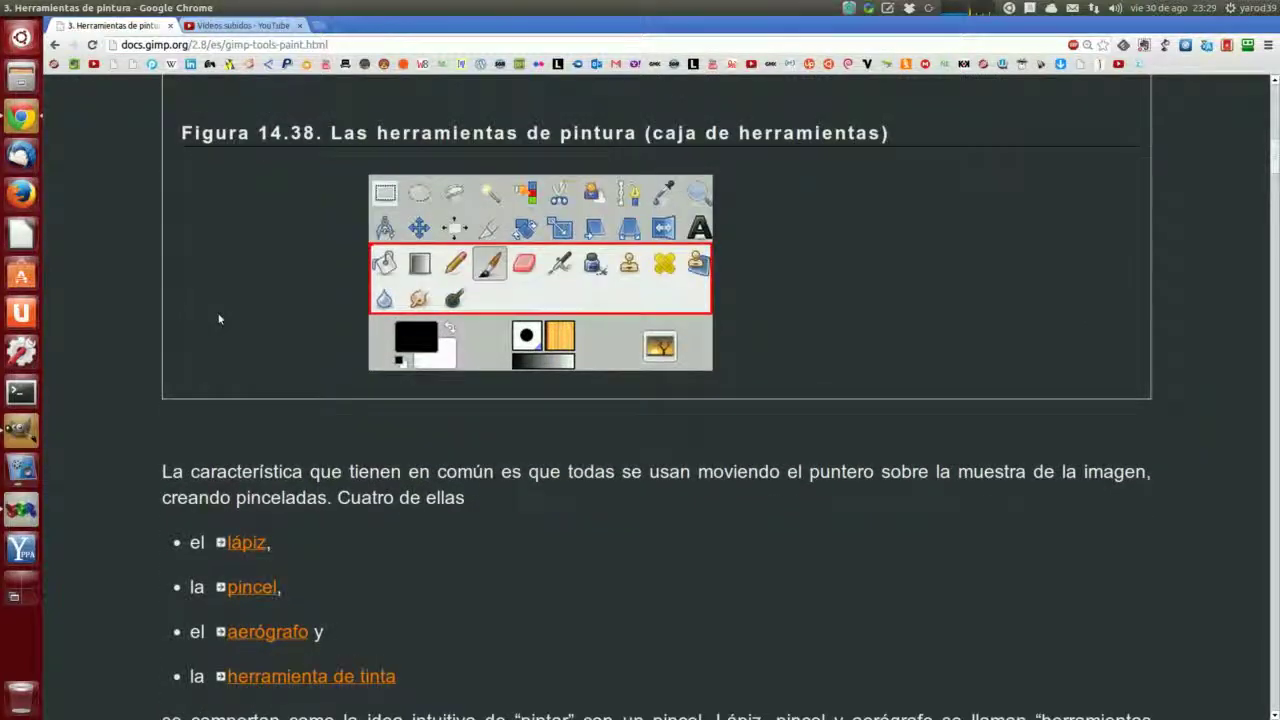
{"action": "scroll", "coordinate": [219, 319], "scroll_direction": "down", "scroll_amount": 2}
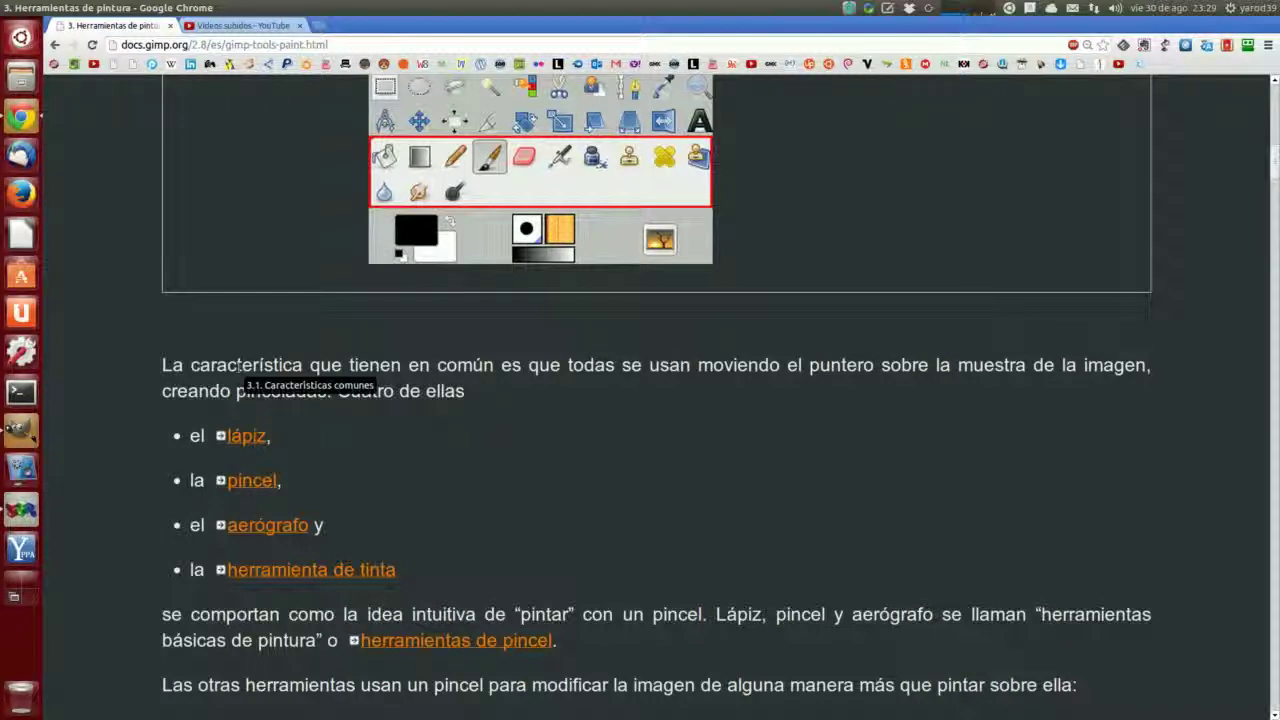
{"action": "scroll", "coordinate": [238, 368], "scroll_direction": "down", "scroll_amount": 2}
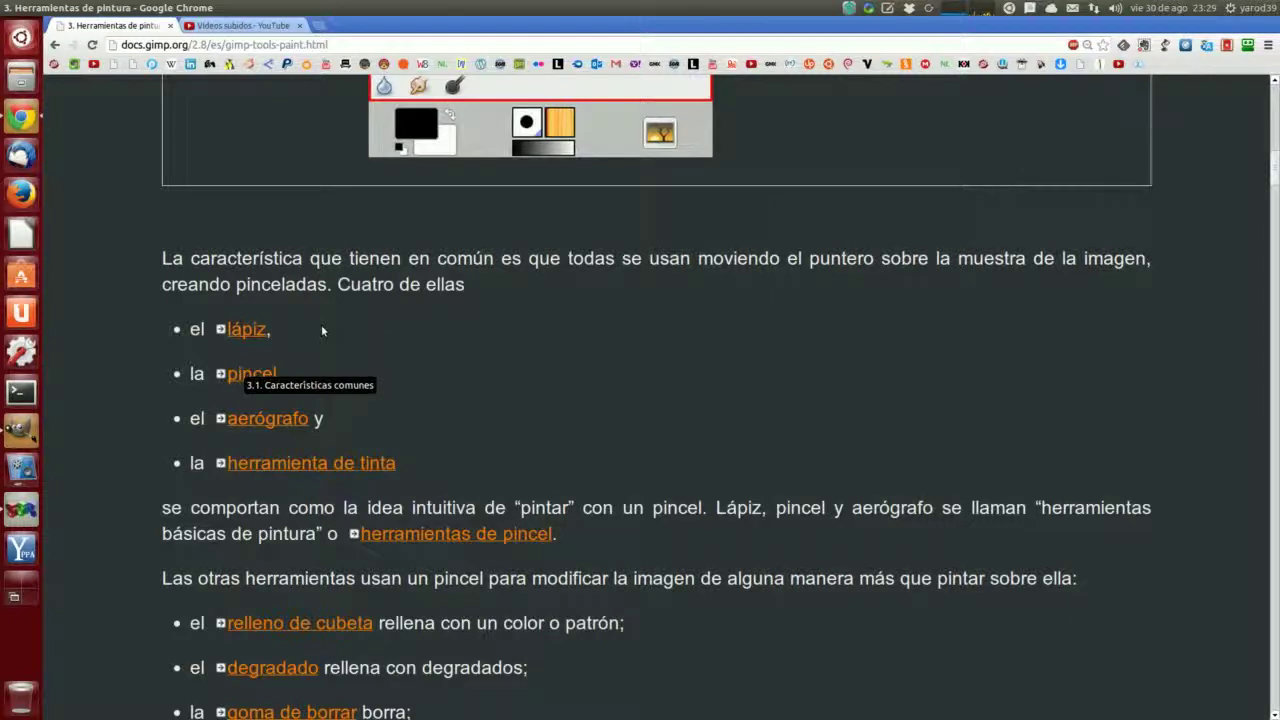
{"action": "scroll", "coordinate": [321, 330], "scroll_direction": "down", "scroll_amount": 1}
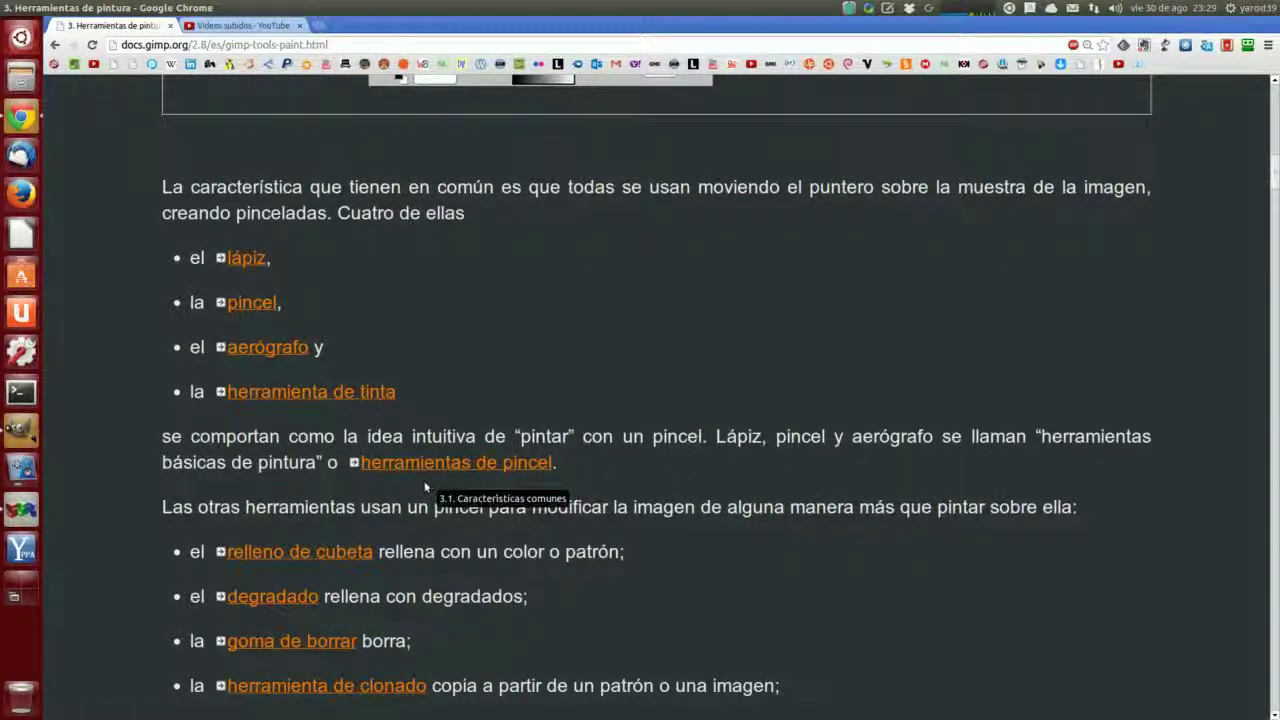
Step: Switch to GIMP and create a new blank 640×400 px image
{"action": "left_click", "coordinate": [22, 430]}
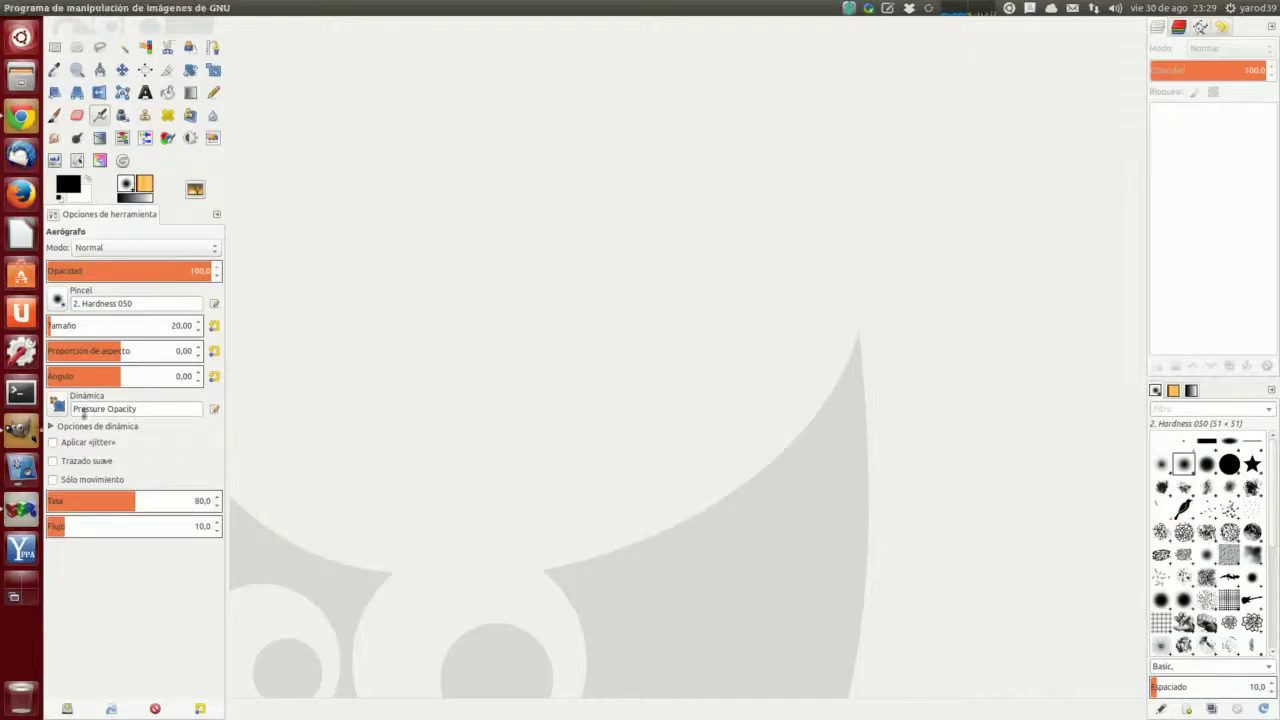
{"action": "left_click", "coordinate": [63, 8]}
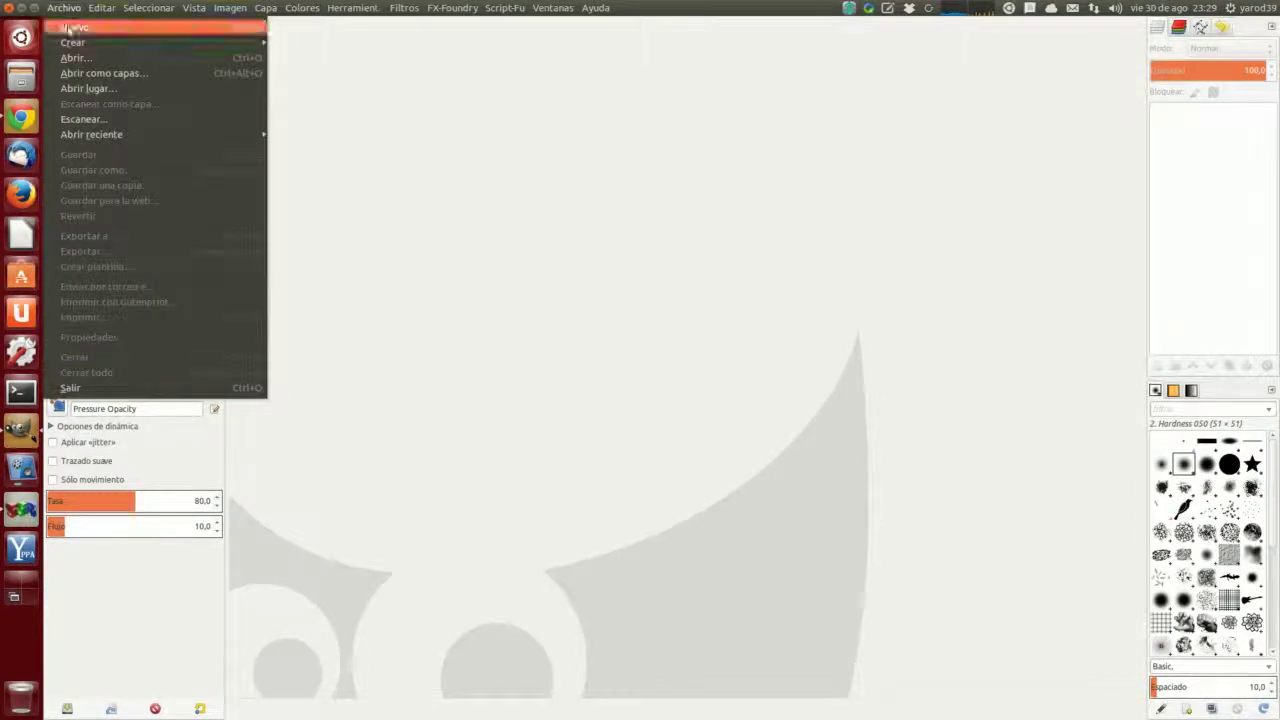
{"action": "left_click", "coordinate": [82, 28]}
{"action": "left_click", "coordinate": [260, 200]}
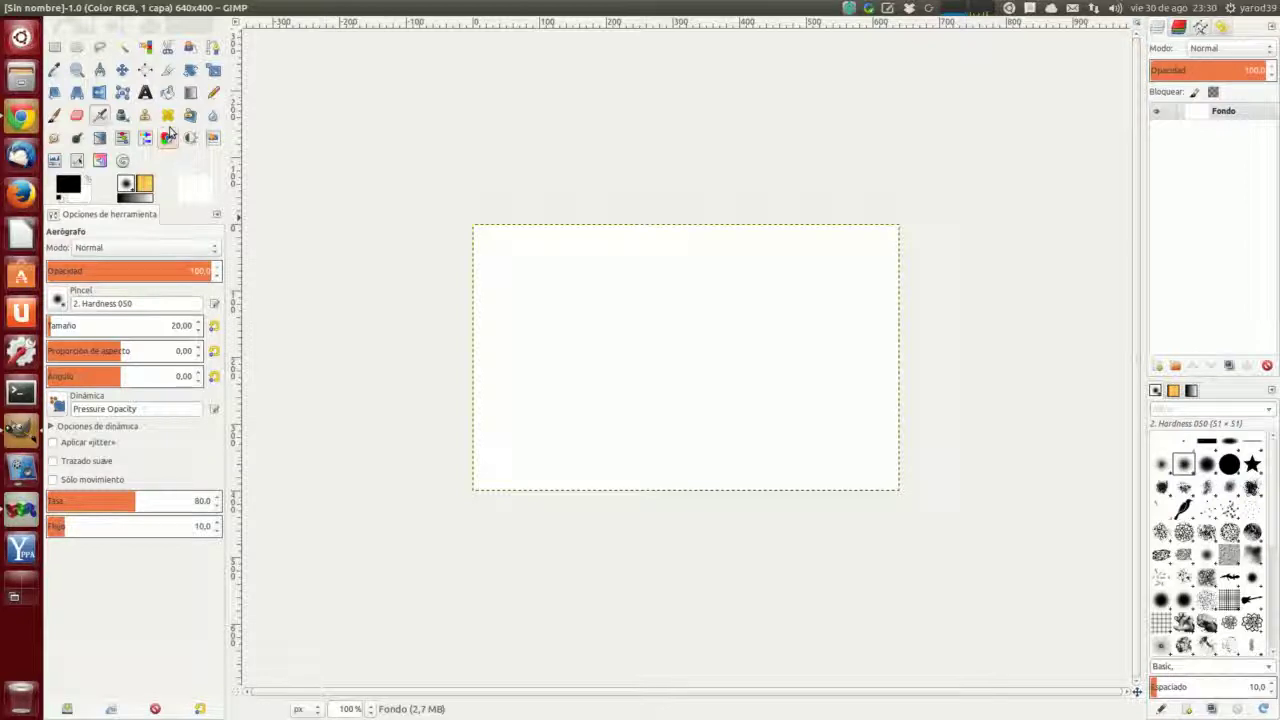
Step: Try the Pencil by drawing two separate closed loops on the canvas, and undo both strokes
{"action": "left_click", "coordinate": [213, 93]}
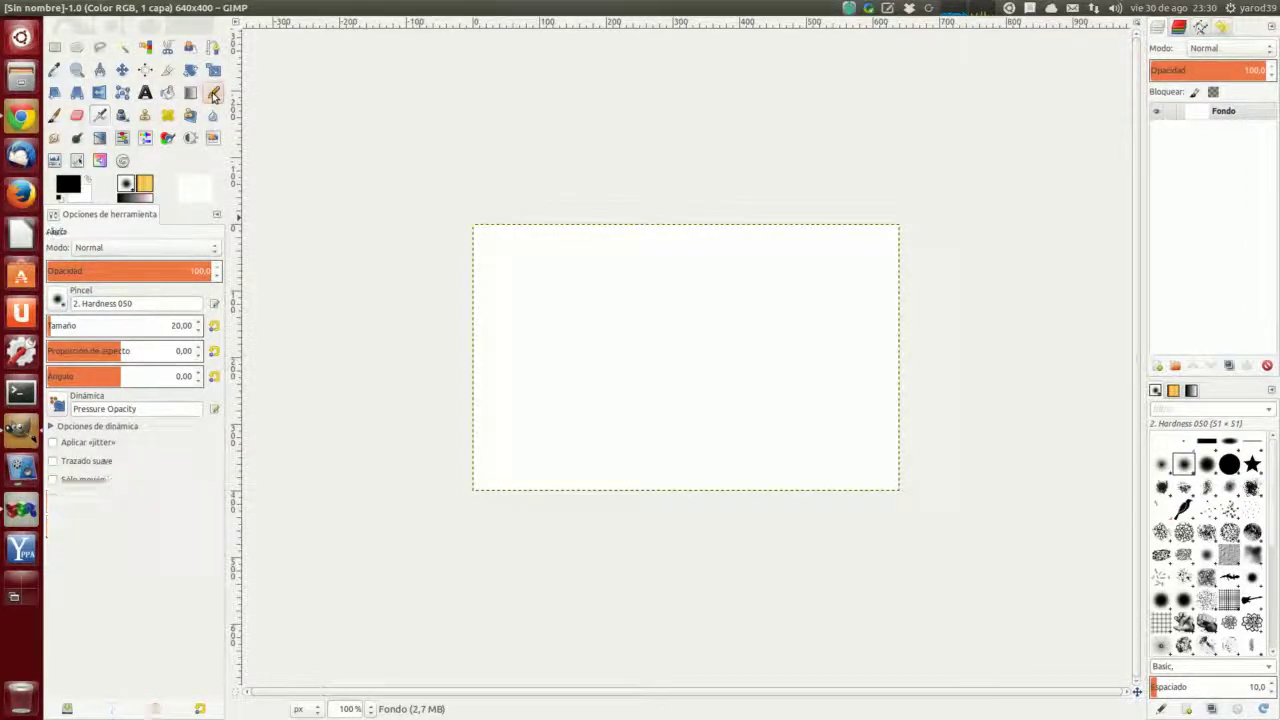
{"action": "mouse_move", "coordinate": [549, 297]}
{"action": "left_mouse_down"}
{"action": "mouse_move", "coordinate": [539, 364]}
{"action": "mouse_move", "coordinate": [613, 376]}
{"action": "mouse_move", "coordinate": [659, 298]}
{"action": "mouse_move", "coordinate": [547, 296]}
{"action": "left_mouse_up"}
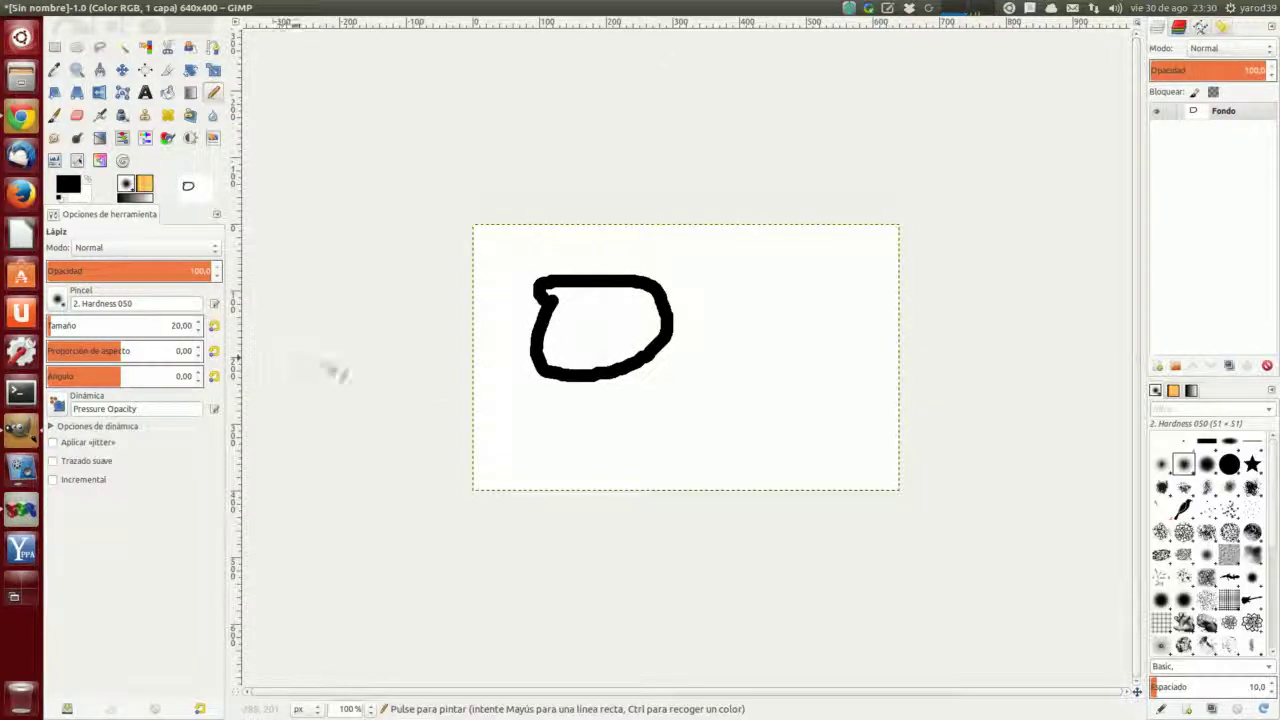
{"action": "mouse_move", "coordinate": [750, 322]}
{"action": "left_mouse_down"}
{"action": "mouse_move", "coordinate": [713, 372]}
{"action": "mouse_move", "coordinate": [774, 401]}
{"action": "mouse_move", "coordinate": [806, 307]}
{"action": "mouse_move", "coordinate": [708, 336]}
{"action": "left_mouse_up"}
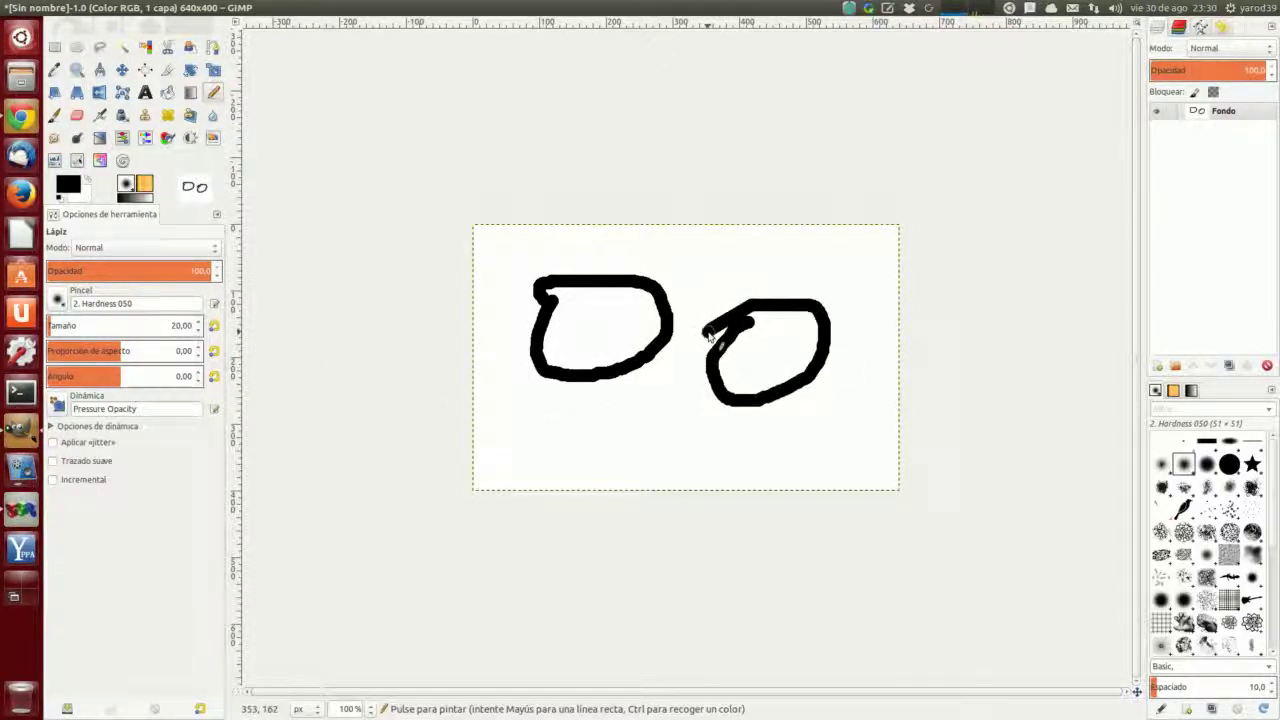
{"action": "left_click", "coordinate": [123, 8]}
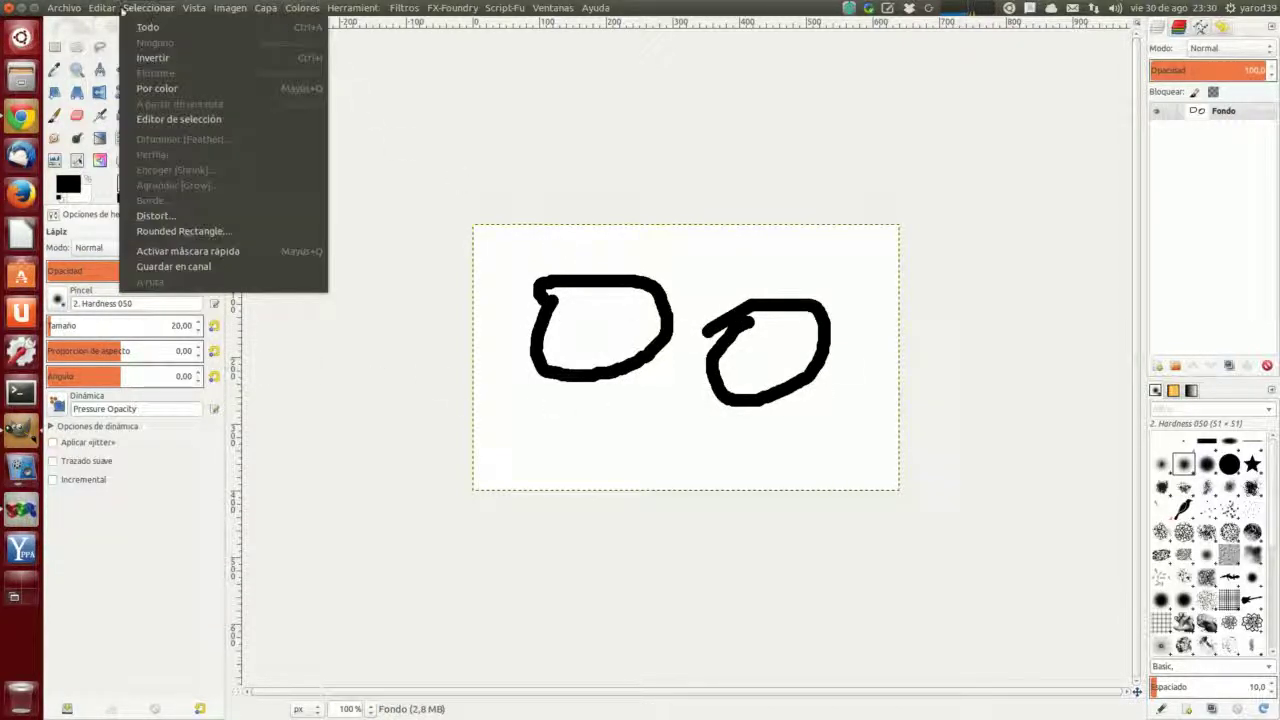
{"action": "left_click", "coordinate": [105, 27]}
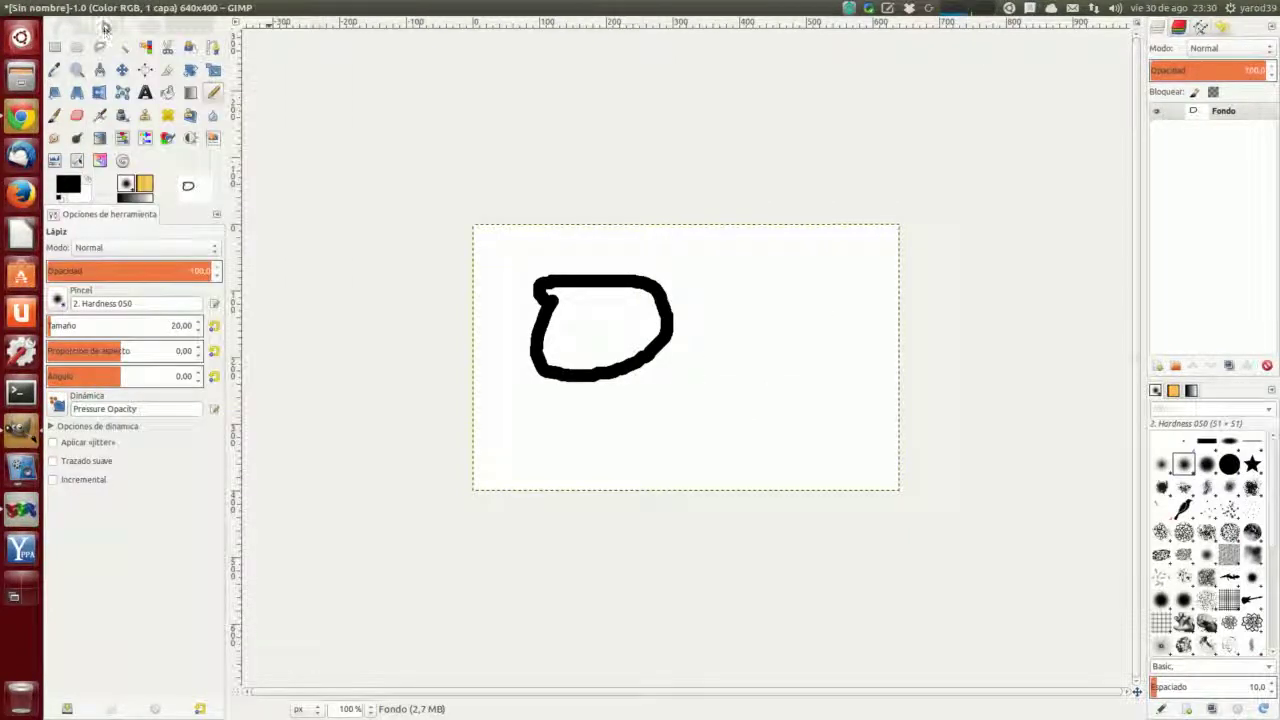
{"action": "left_click", "coordinate": [101, 8]}
{"action": "left_click", "coordinate": [104, 27]}
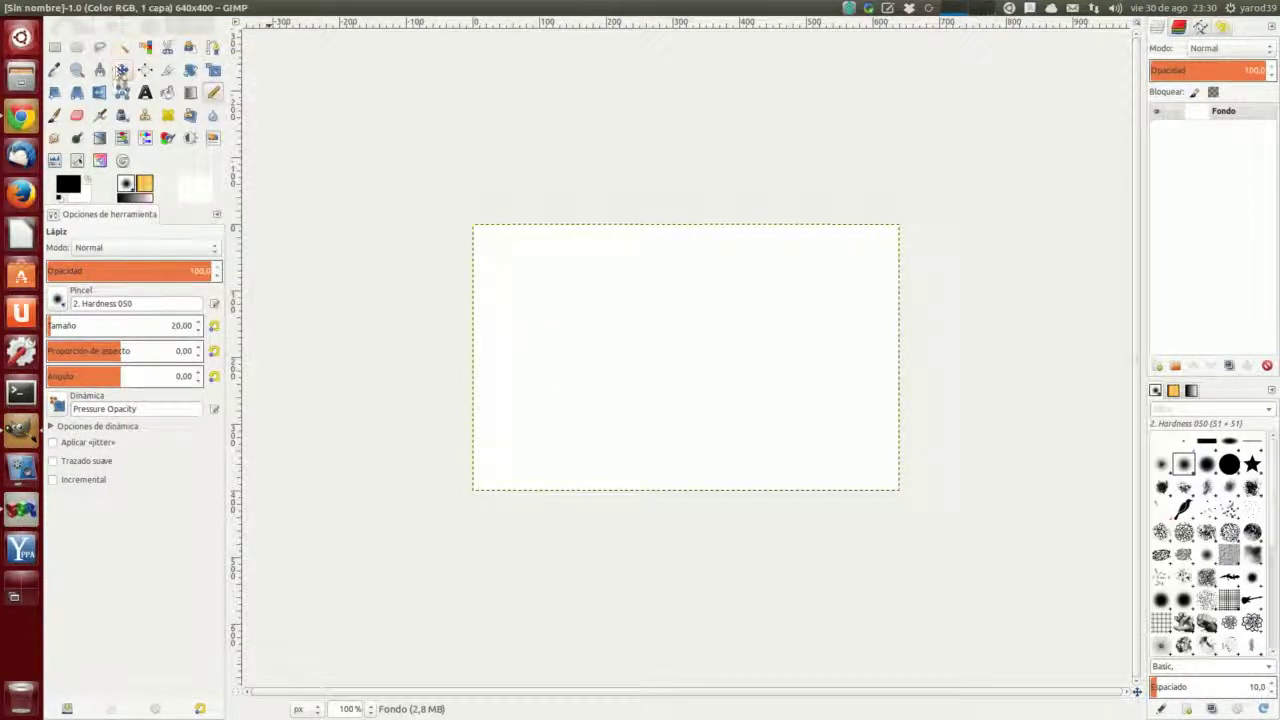
Step: Try the Paintbrush with freehand curved strokes across the canvas, and undo them
{"action": "left_click", "coordinate": [54, 116]}
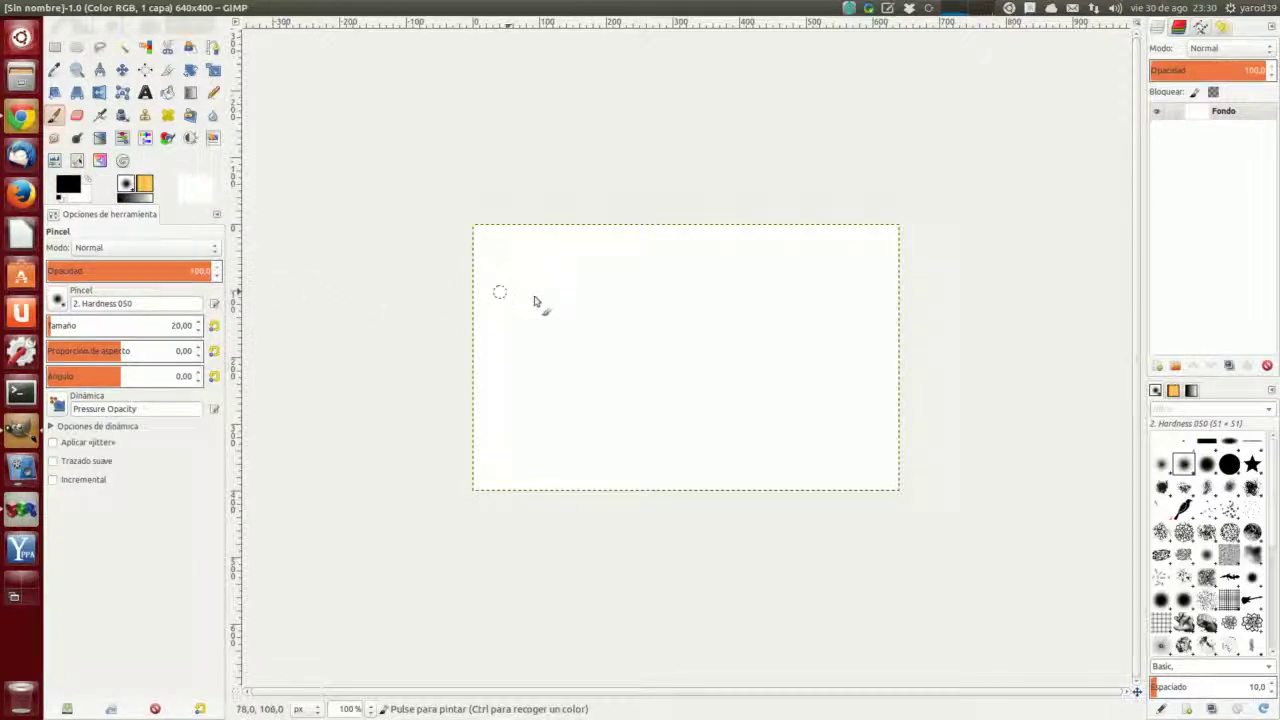
{"action": "mouse_move", "coordinate": [564, 283]}
{"action": "left_mouse_down"}
{"action": "mouse_move", "coordinate": [525, 336]}
{"action": "mouse_move", "coordinate": [648, 358]}
{"action": "left_mouse_up"}
{"action": "mouse_move", "coordinate": [745, 343]}
{"action": "left_mouse_down"}
{"action": "mouse_move", "coordinate": [541, 296]}
{"action": "mouse_move", "coordinate": [711, 268]}
{"action": "mouse_move", "coordinate": [863, 296]}
{"action": "mouse_move", "coordinate": [779, 398]}
{"action": "mouse_move", "coordinate": [603, 455]}
{"action": "mouse_move", "coordinate": [560, 420]}
{"action": "left_mouse_up"}
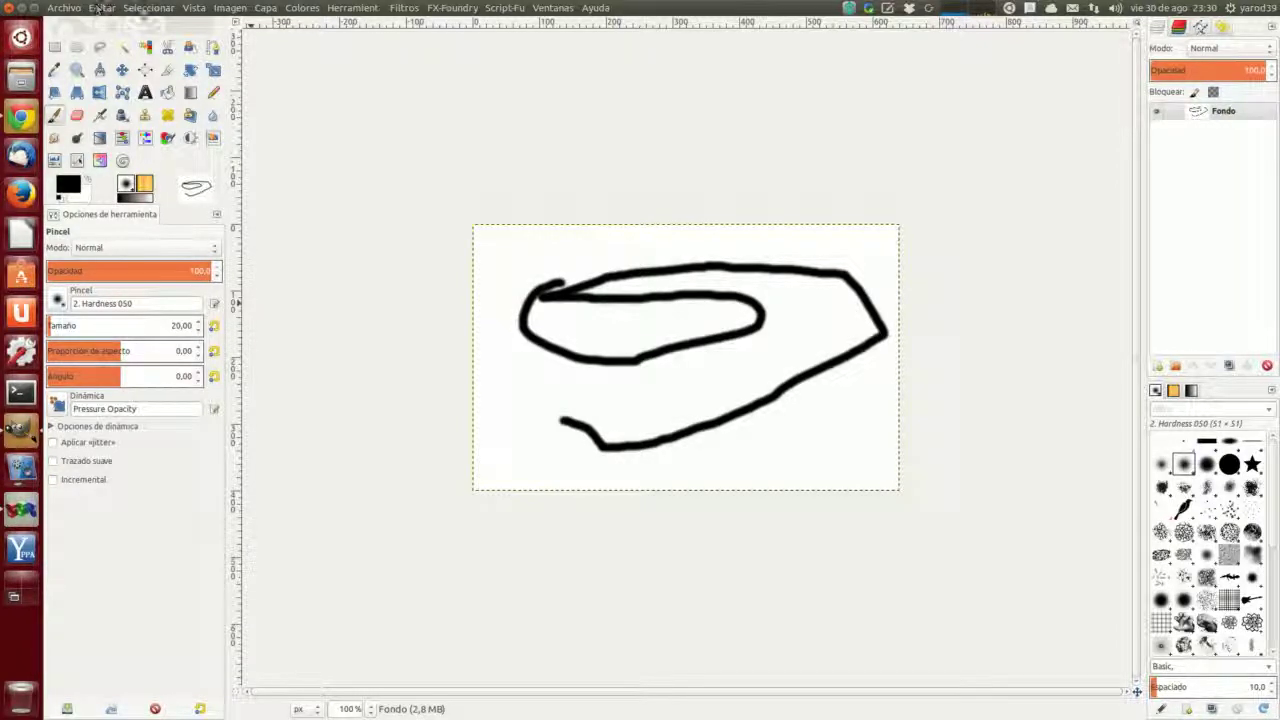
{"action": "left_click", "coordinate": [149, 8]}
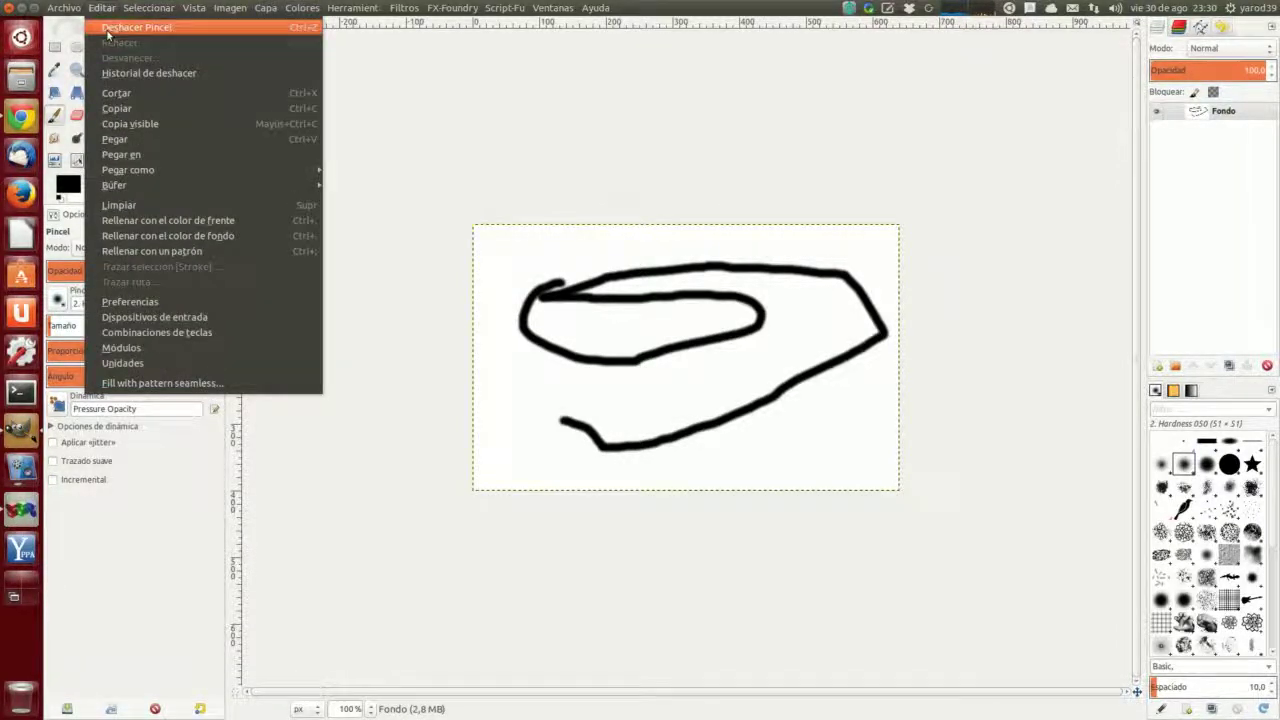
{"action": "left_click", "coordinate": [106, 27]}
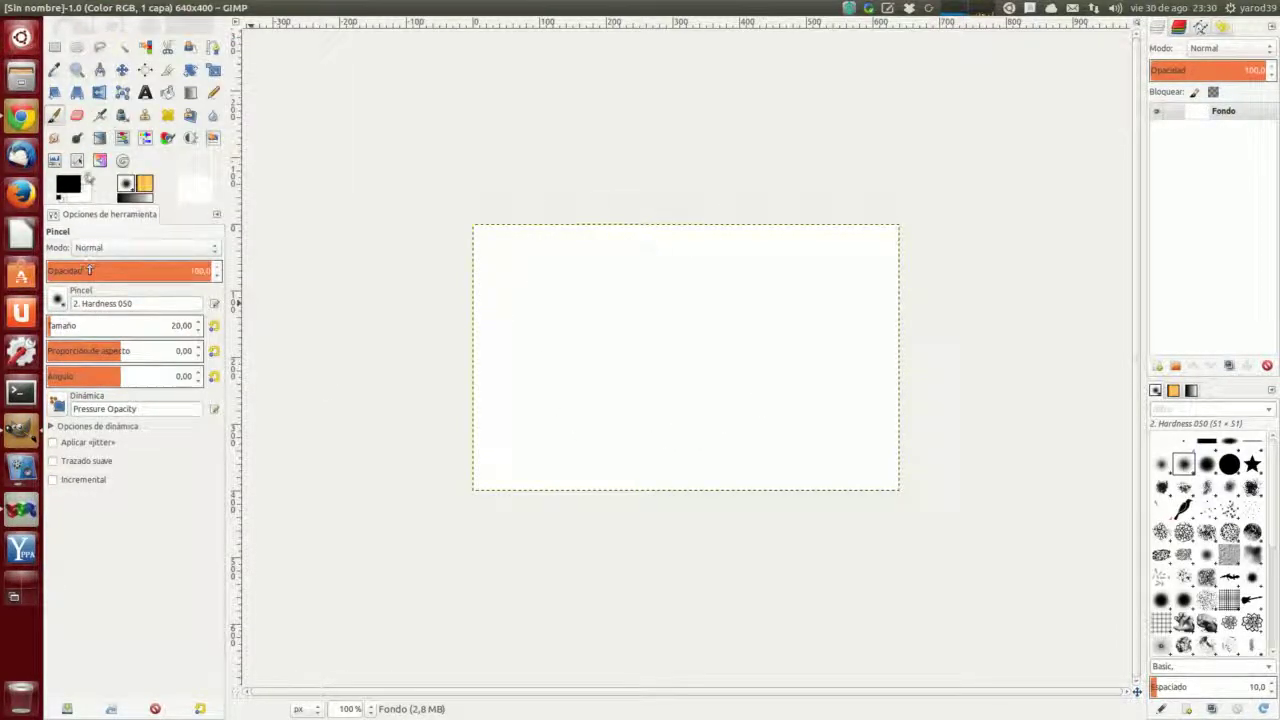
Step: Try the Airbrush with a zigzag and a surrounding curve on the canvas, and undo them
{"action": "left_click", "coordinate": [99, 115]}
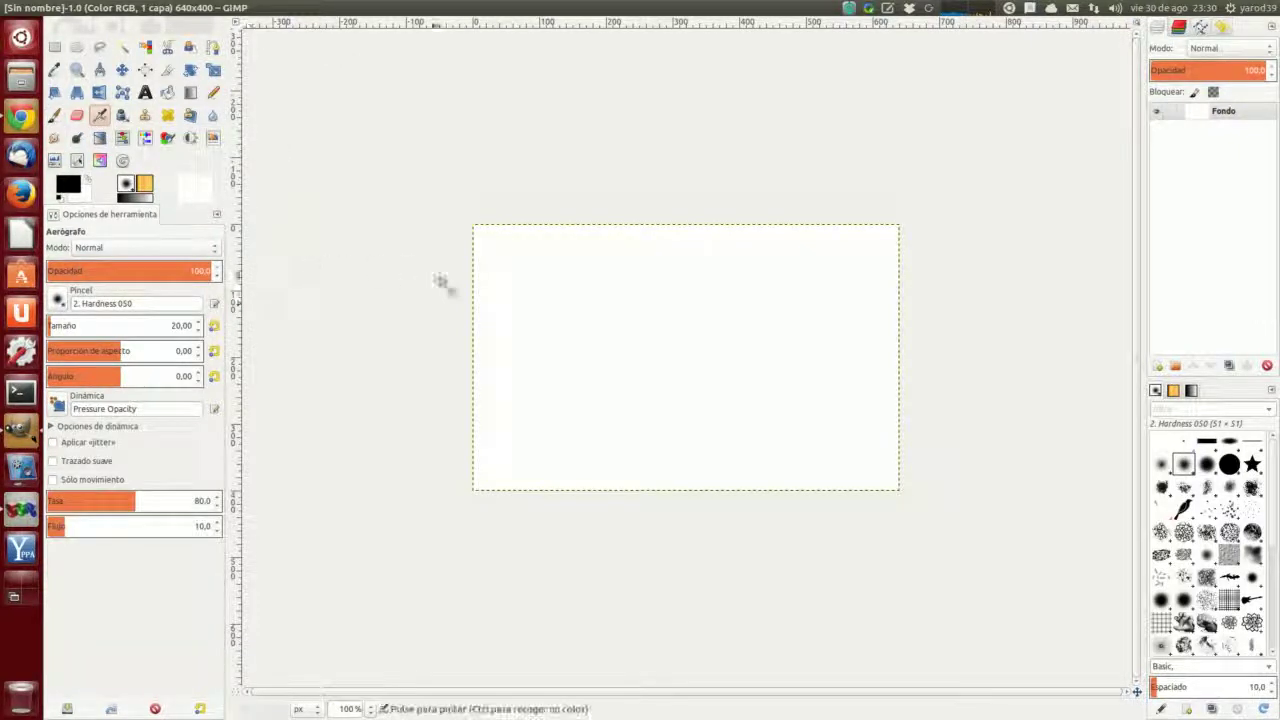
{"action": "mouse_move", "coordinate": [535, 290]}
{"action": "left_mouse_down"}
{"action": "mouse_move", "coordinate": [669, 303]}
{"action": "mouse_move", "coordinate": [766, 334]}
{"action": "mouse_move", "coordinate": [740, 376]}
{"action": "left_mouse_up"}
{"action": "mouse_move", "coordinate": [647, 424]}
{"action": "left_mouse_down"}
{"action": "mouse_move", "coordinate": [813, 388]}
{"action": "mouse_move", "coordinate": [814, 260]}
{"action": "mouse_move", "coordinate": [571, 295]}
{"action": "mouse_move", "coordinate": [584, 388]}
{"action": "left_mouse_up"}
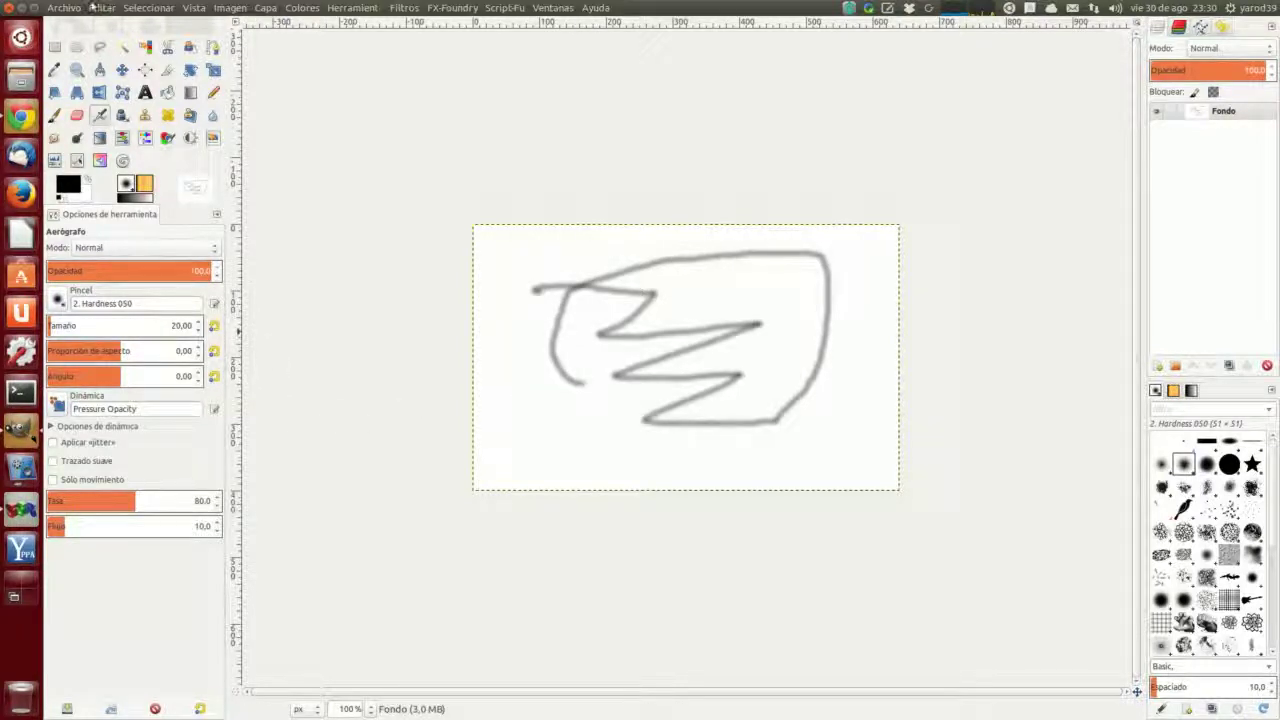
{"action": "left_click", "coordinate": [102, 8]}
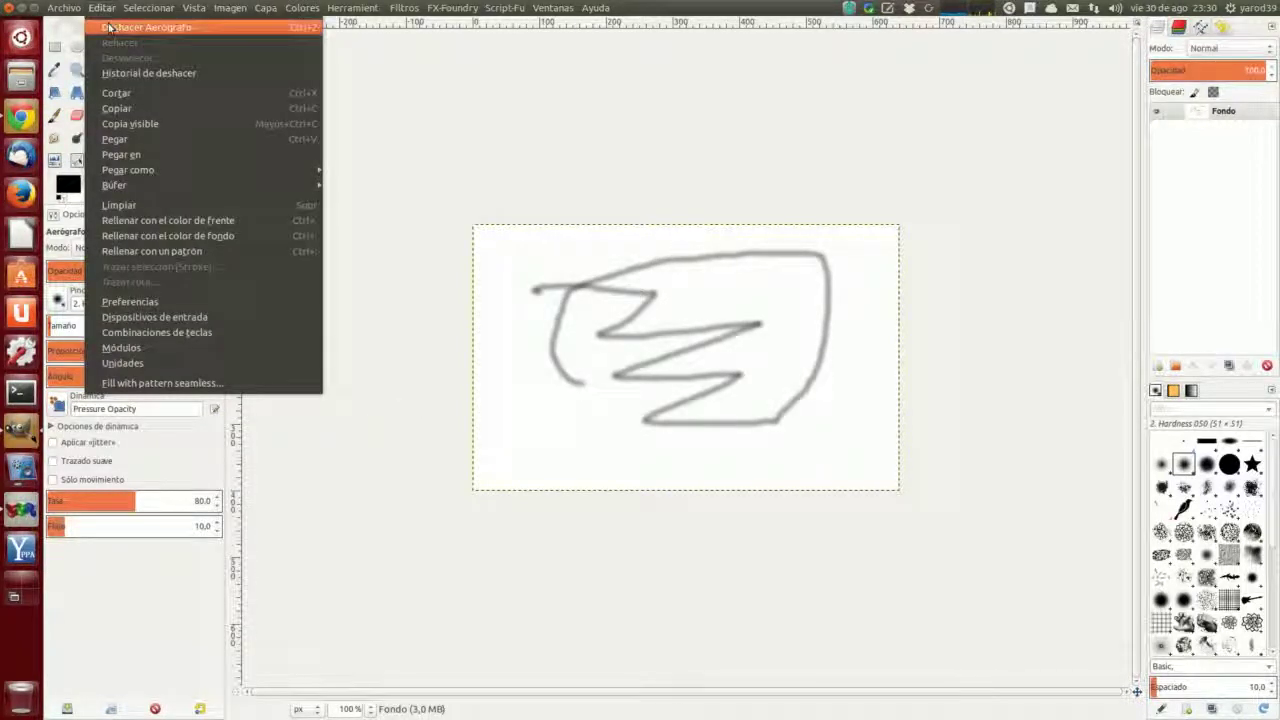
{"action": "left_click", "coordinate": [120, 27]}
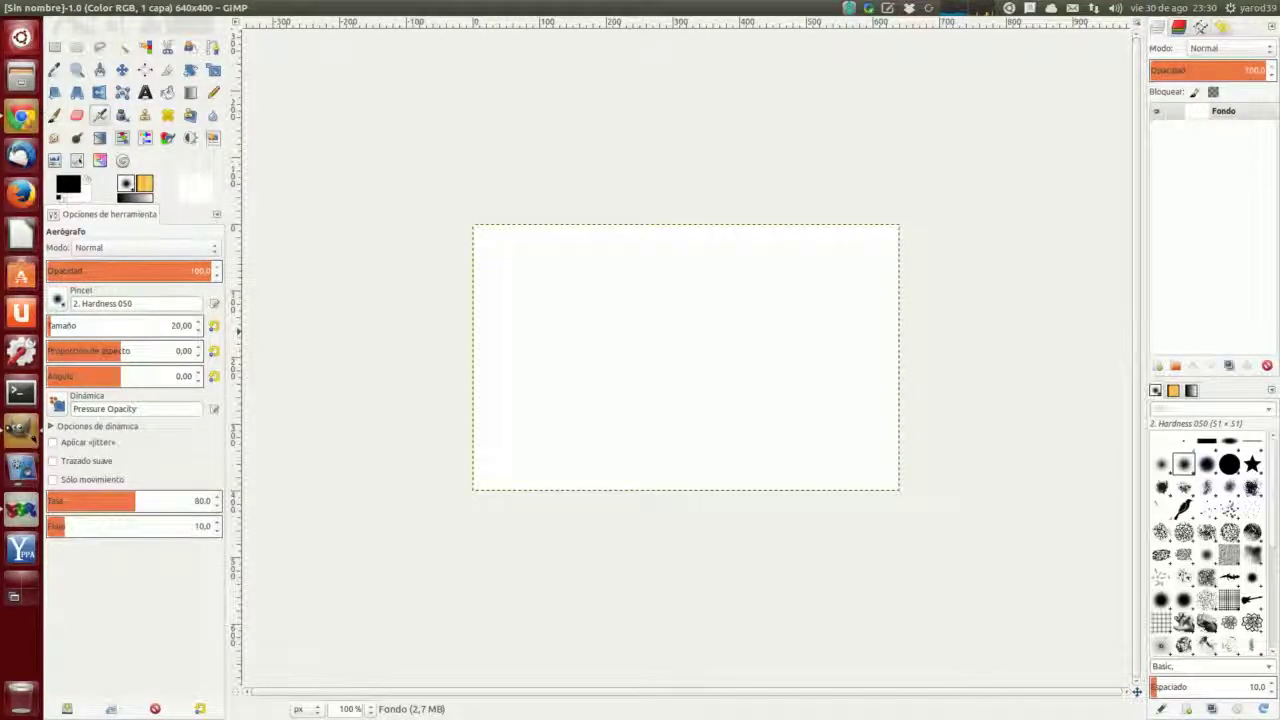
Step: Switch to Chrome and read the manual's list of paint tools, from the pencil down to dodge/burn
{"action": "left_click", "coordinate": [20, 116]}
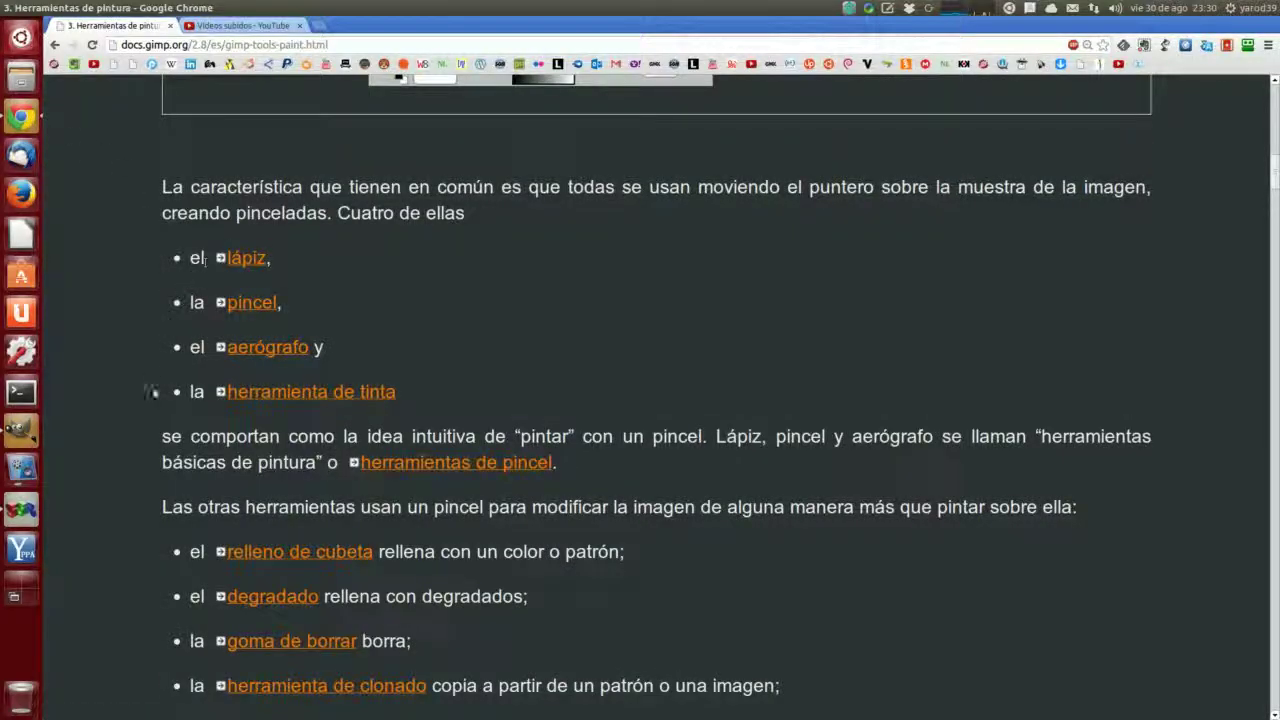
{"action": "scroll", "coordinate": [153, 393], "scroll_direction": "down", "scroll_amount": 3}
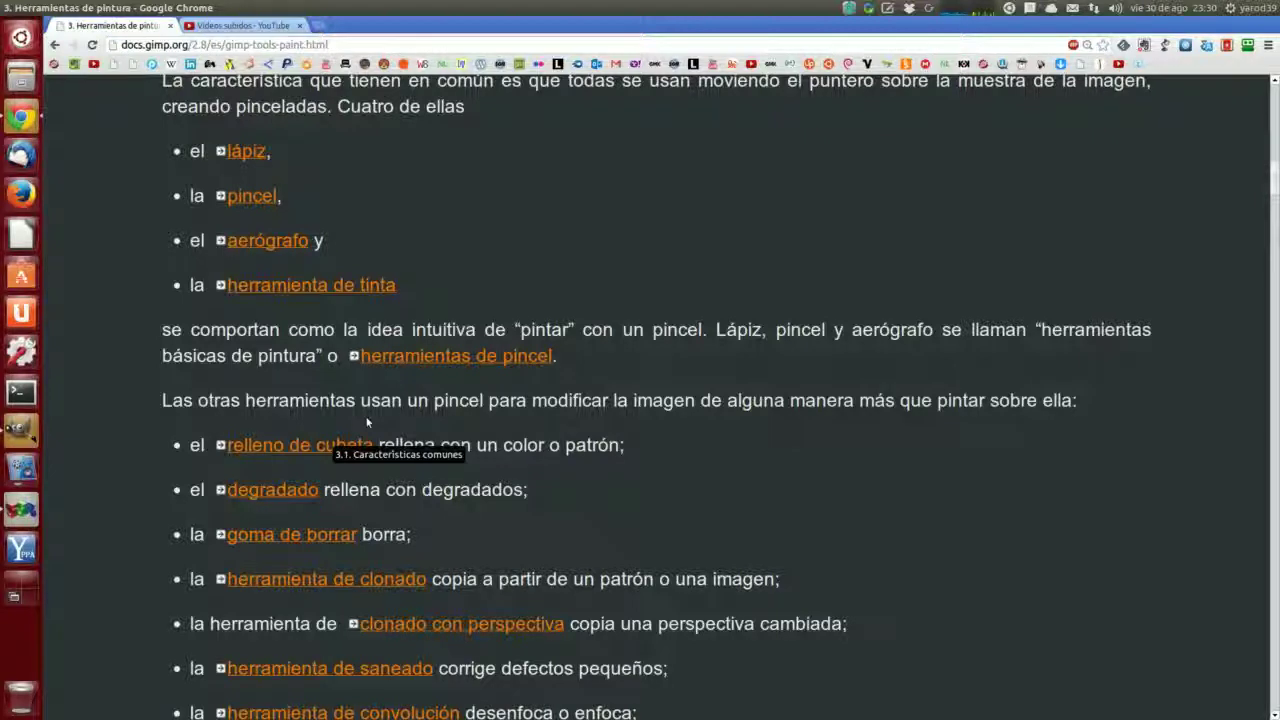
{"action": "scroll", "coordinate": [366, 422], "scroll_direction": "down", "scroll_amount": 2}
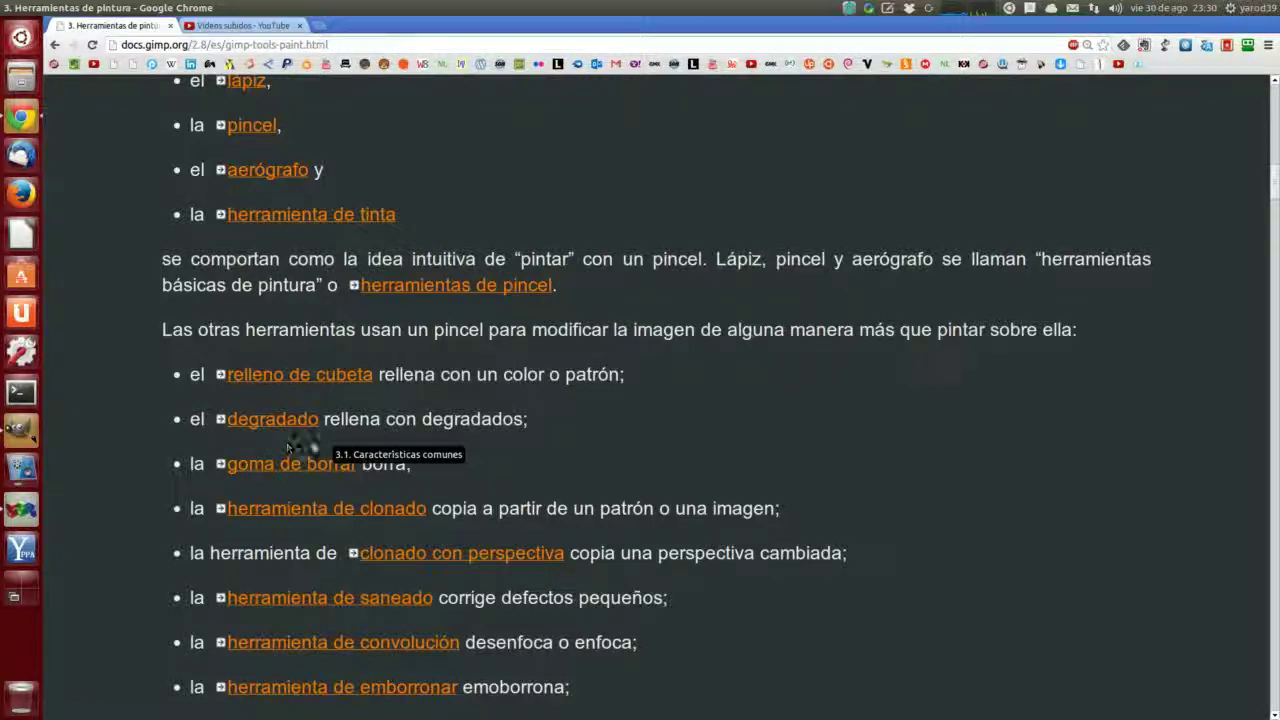
{"action": "scroll", "coordinate": [433, 440], "scroll_direction": "down", "scroll_amount": 2}
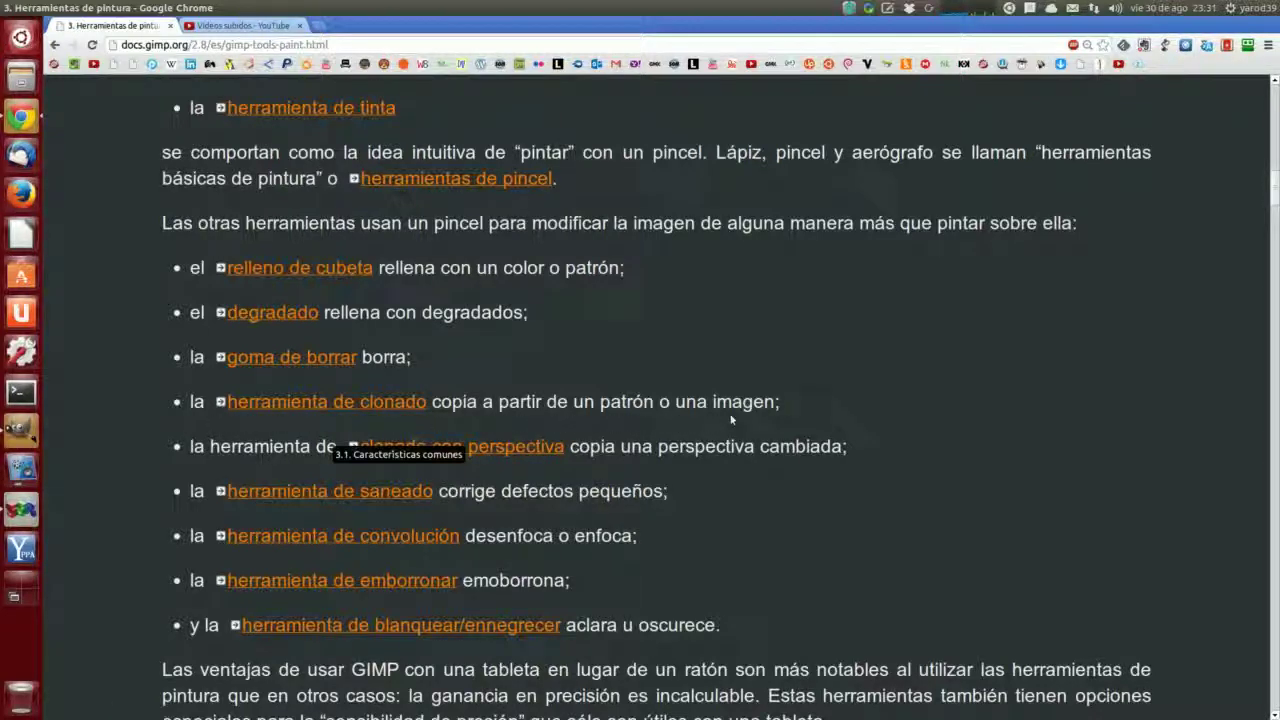
{"action": "scroll", "coordinate": [440, 426], "scroll_direction": "down", "scroll_amount": 1}
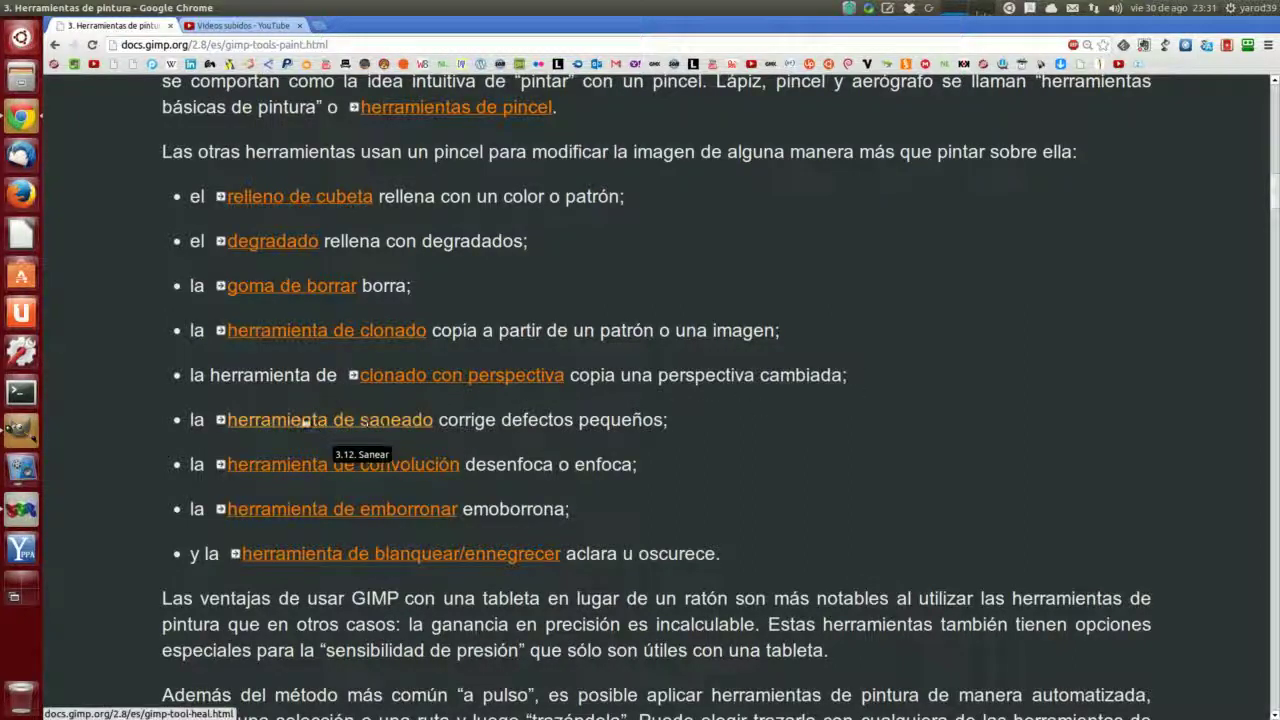
{"action": "scroll", "coordinate": [306, 420], "scroll_direction": "down", "scroll_amount": 1}
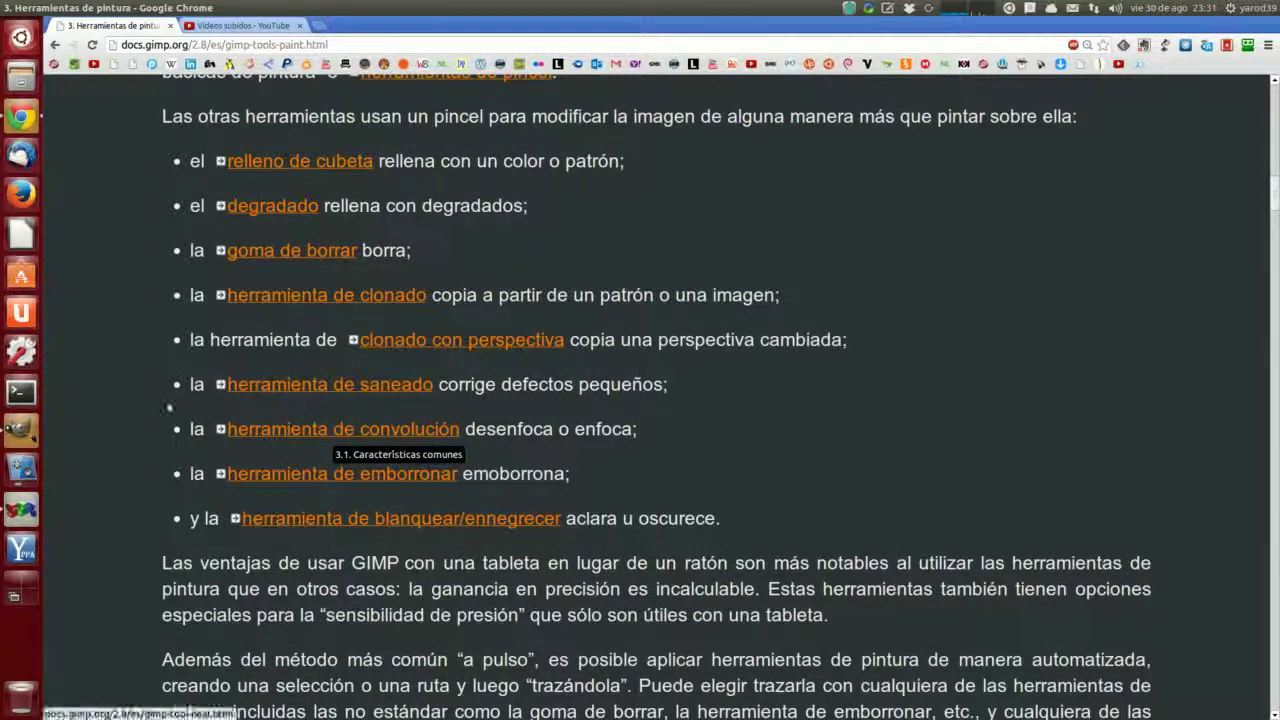
{"action": "scroll", "coordinate": [330, 415], "scroll_direction": "down", "scroll_amount": 2}
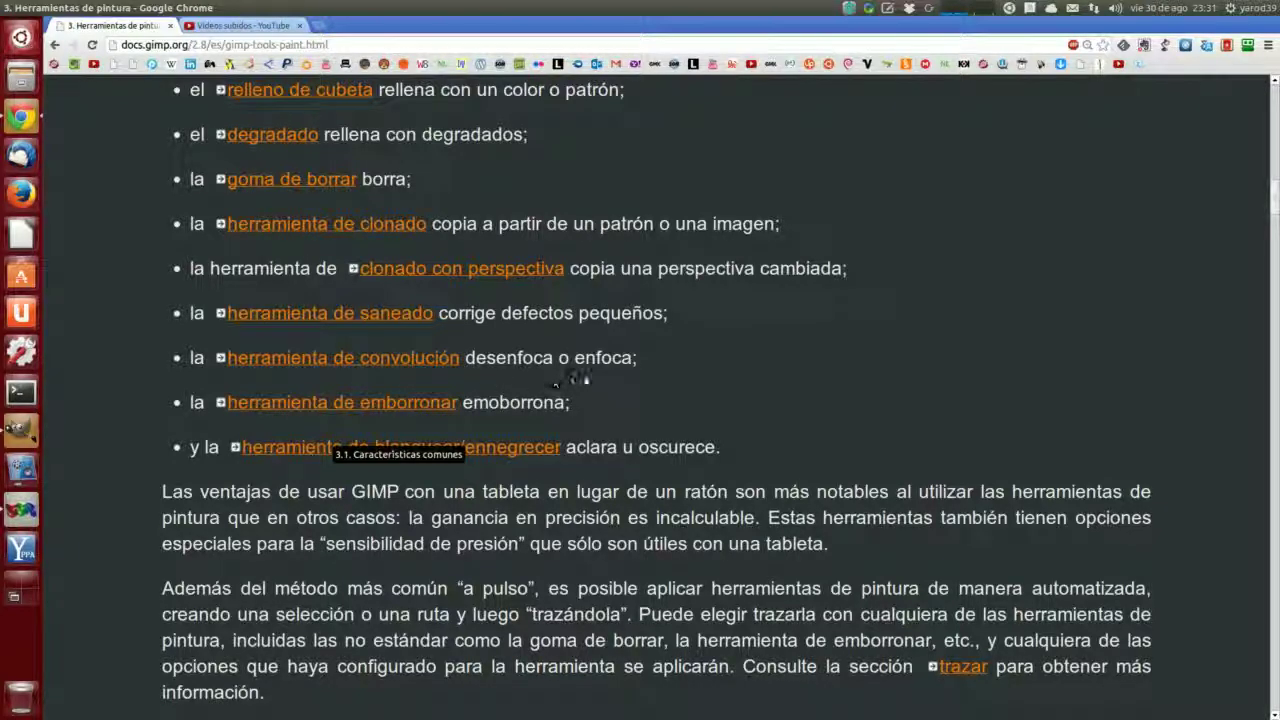
{"action": "scroll", "coordinate": [152, 383], "scroll_direction": "down", "scroll_amount": 2}
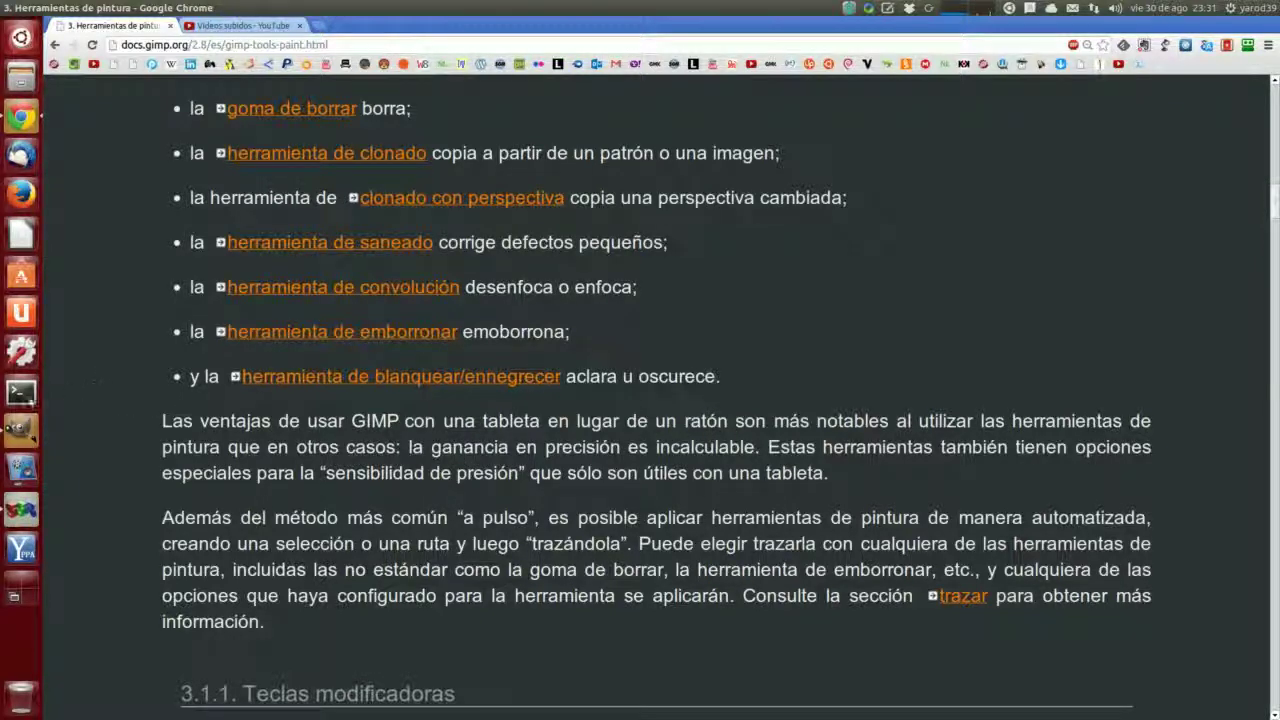
{"action": "left_click", "coordinate": [21, 430]}
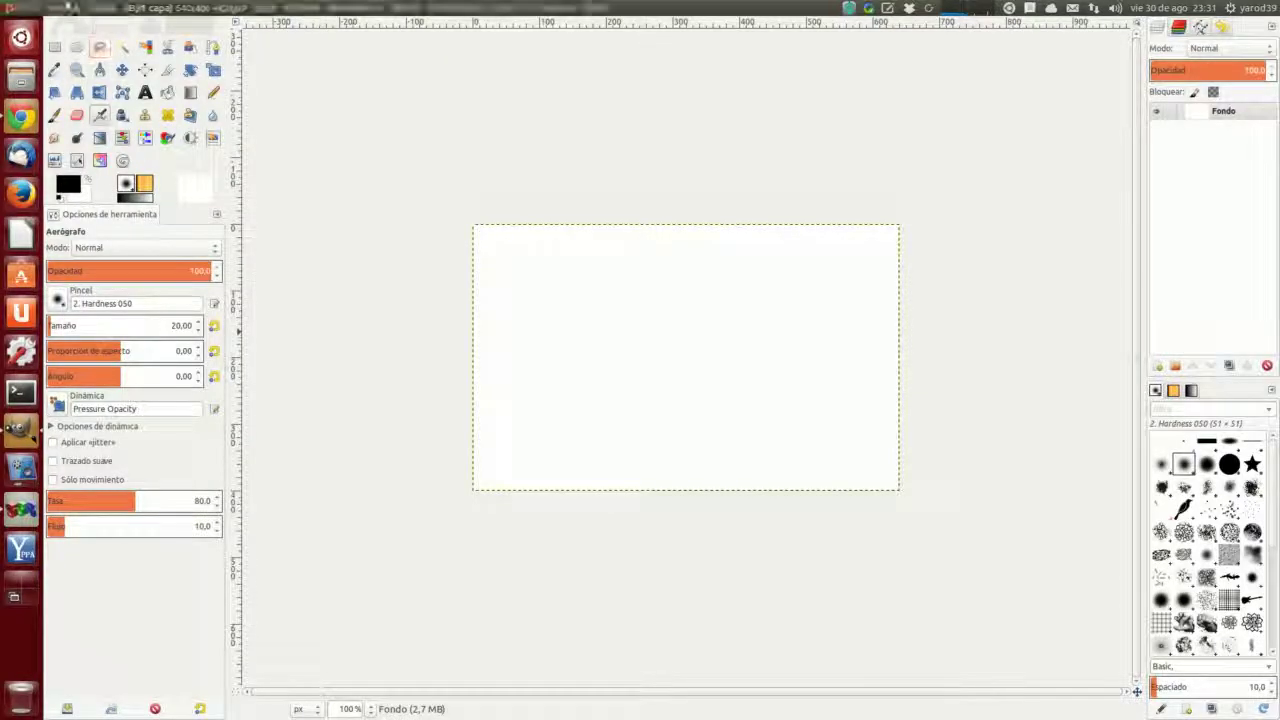
{"action": "left_click", "coordinate": [64, 8]}
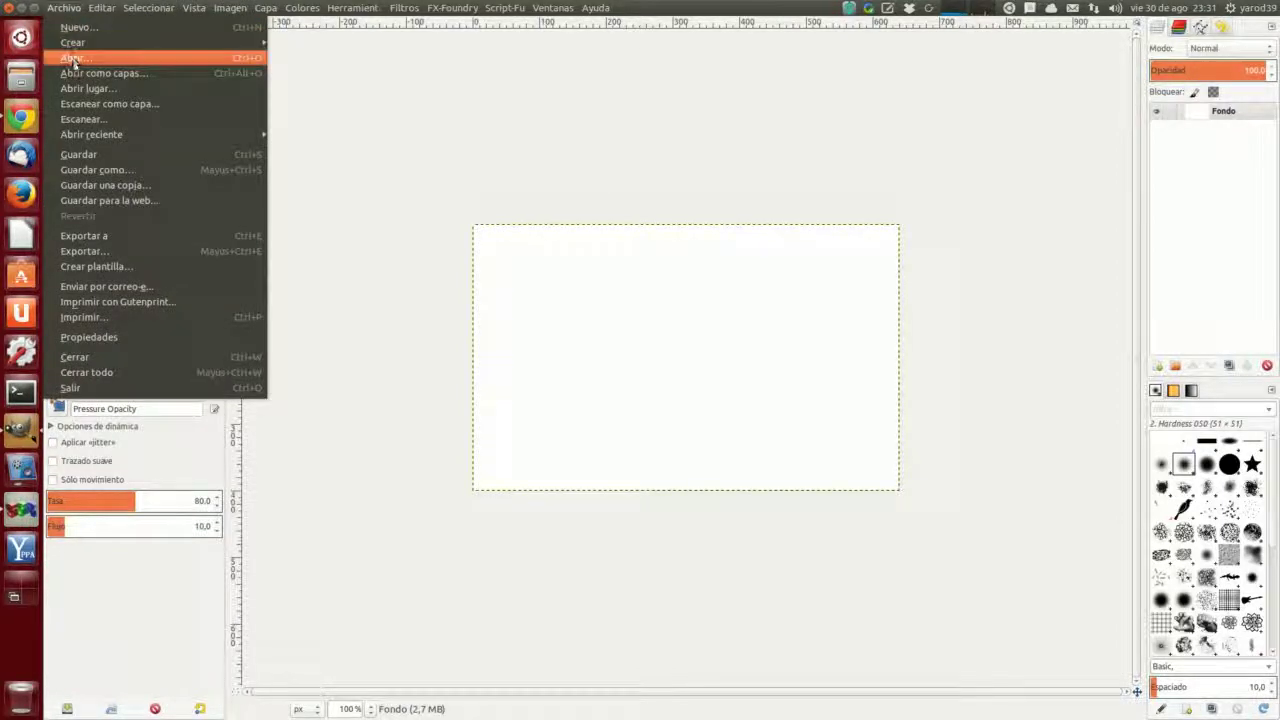
{"action": "left_click", "coordinate": [72, 60]}
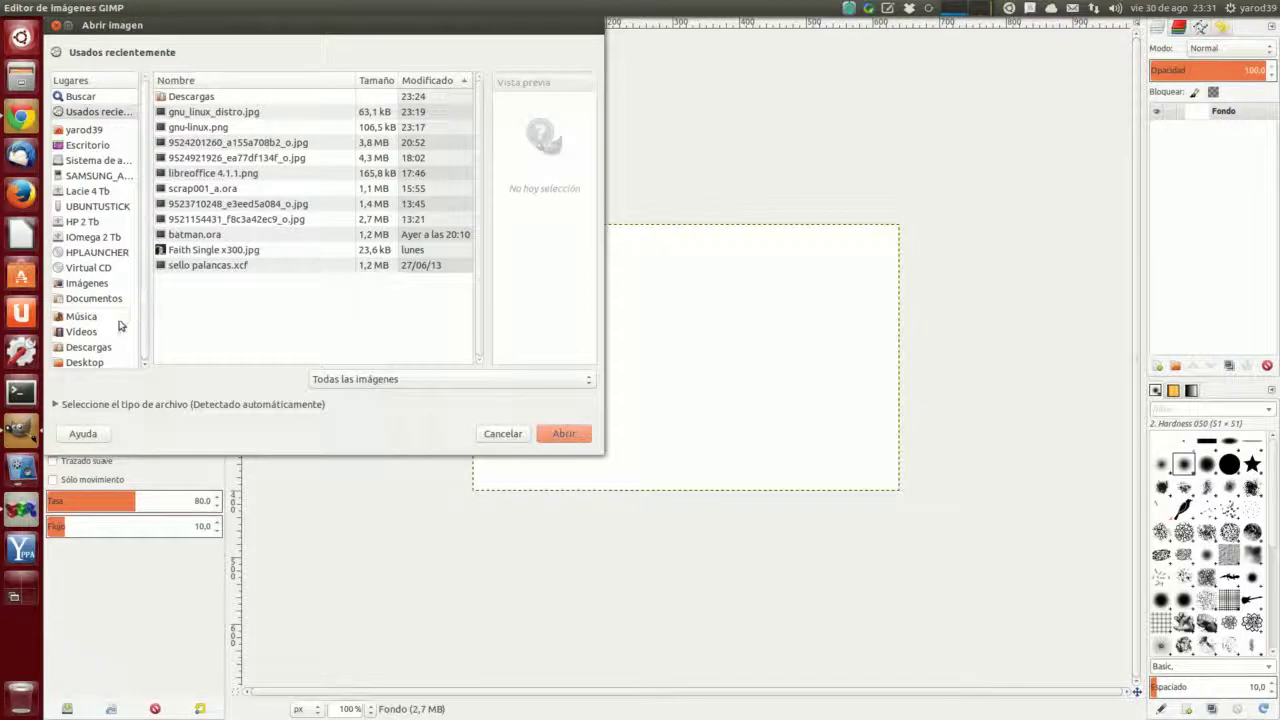
{"action": "left_click", "coordinate": [115, 284]}
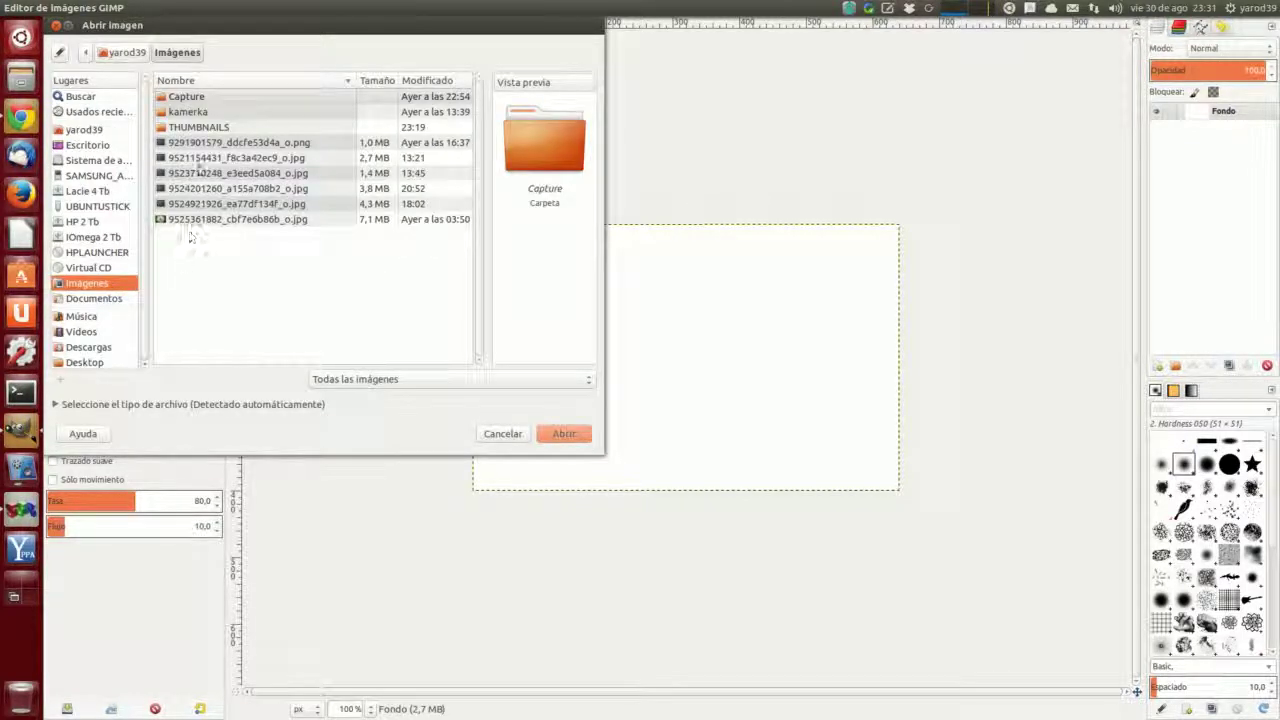
{"action": "left_click", "coordinate": [200, 143]}
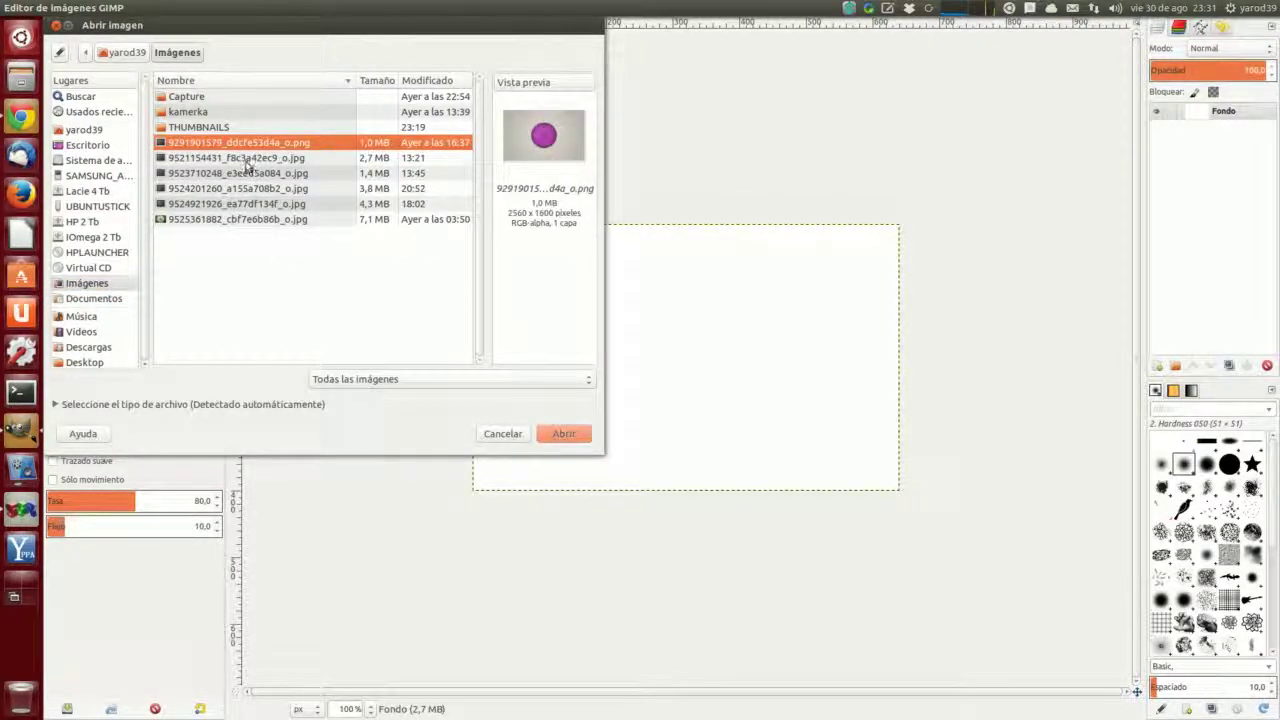
{"action": "left_click", "coordinate": [246, 160]}
{"action": "left_click", "coordinate": [563, 436]}
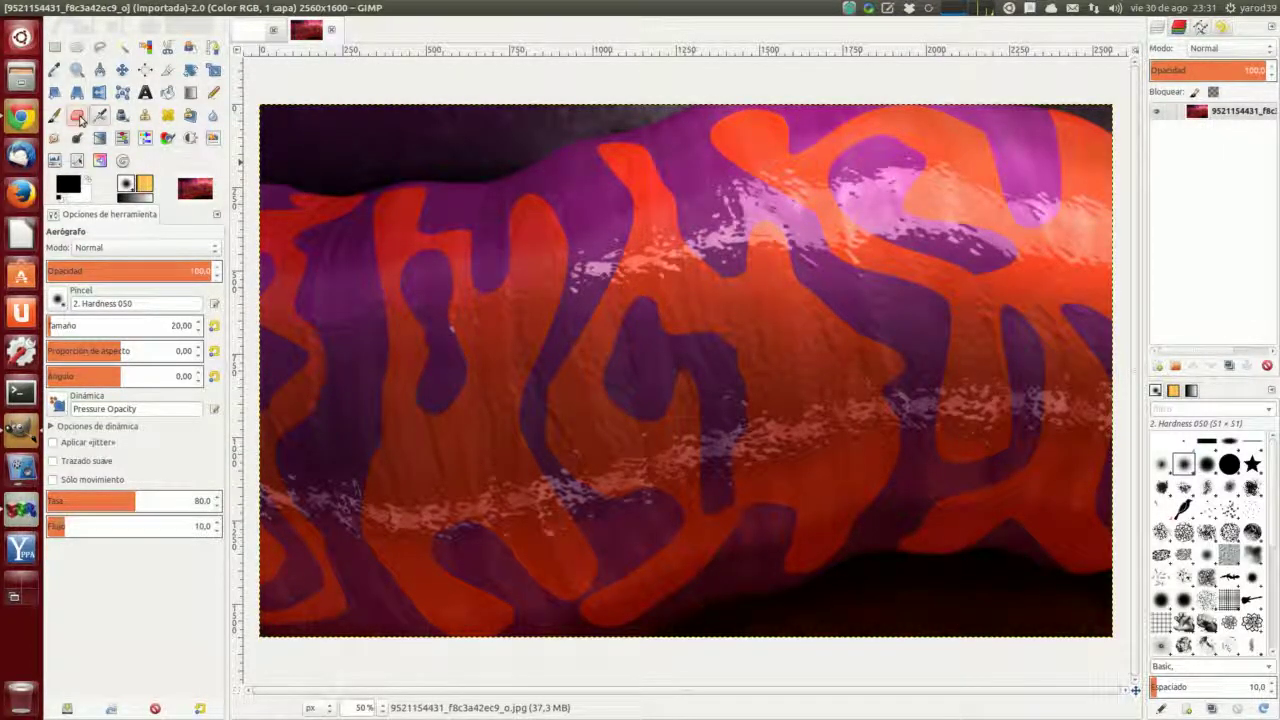
Step: Try the Eraser with freehand strokes across the middle of the photo, and smudge the spot where the erased lines cross
{"action": "left_click", "coordinate": [78, 117]}
{"action": "mouse_move", "coordinate": [385, 287]}
{"action": "left_mouse_down"}
{"action": "mouse_move", "coordinate": [530, 355]}
{"action": "mouse_move", "coordinate": [691, 328]}
{"action": "mouse_move", "coordinate": [365, 440]}
{"action": "mouse_move", "coordinate": [413, 346]}
{"action": "mouse_move", "coordinate": [658, 266]}
{"action": "mouse_move", "coordinate": [570, 336]}
{"action": "mouse_move", "coordinate": [748, 360]}
{"action": "mouse_move", "coordinate": [705, 486]}
{"action": "mouse_move", "coordinate": [860, 488]}
{"action": "left_mouse_up"}
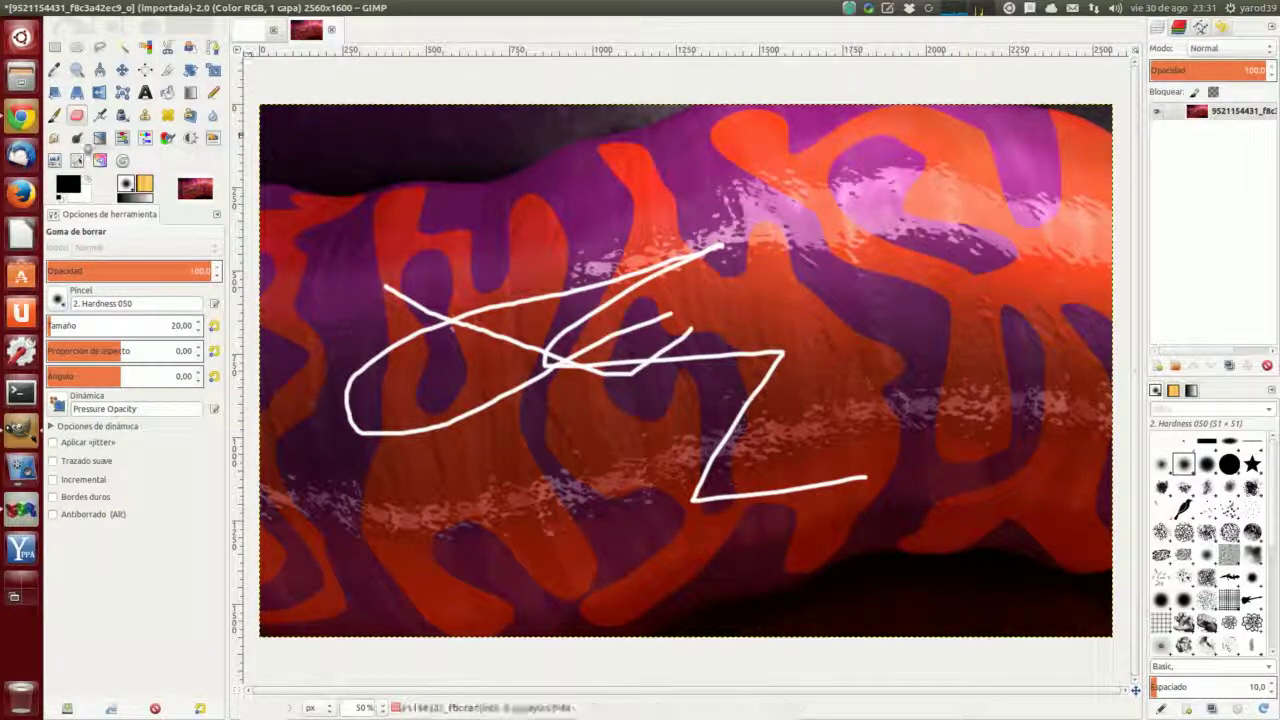
{"action": "left_click", "coordinate": [54, 137]}
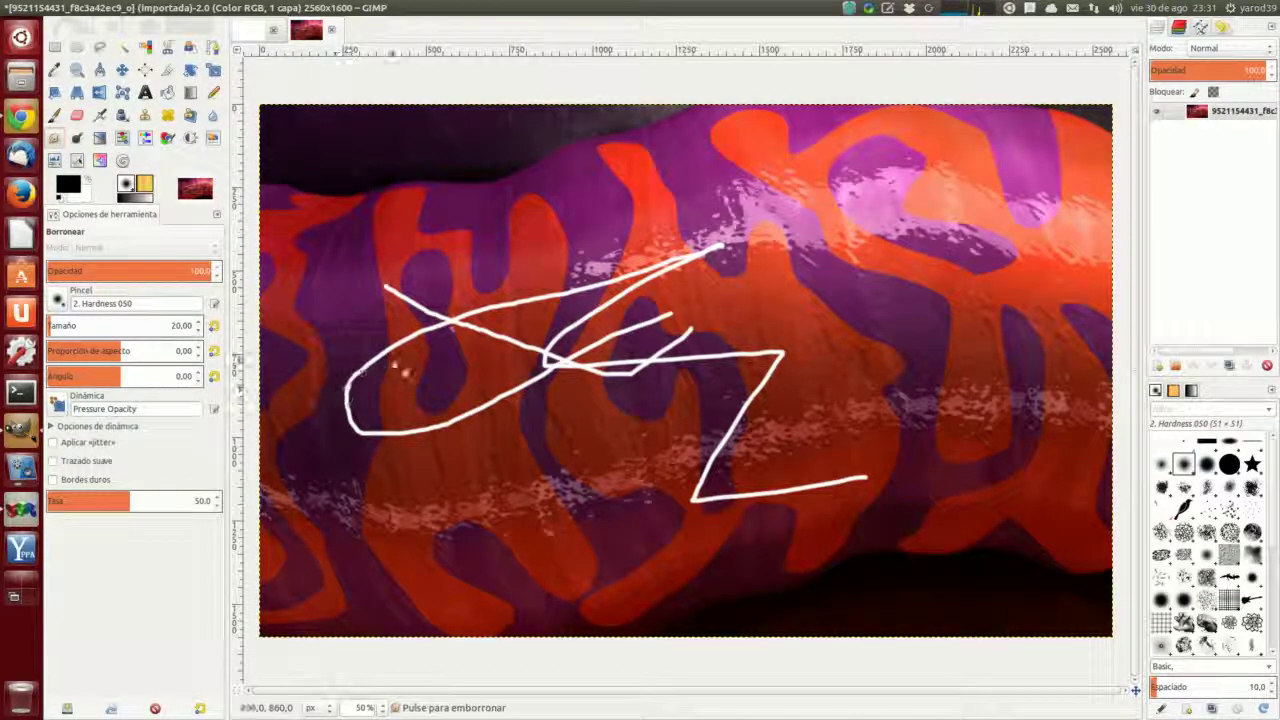
{"action": "mouse_move", "coordinate": [402, 364]}
{"action": "left_mouse_down"}
{"action": "mouse_move", "coordinate": [477, 308]}
{"action": "mouse_move", "coordinate": [440, 322]}
{"action": "left_mouse_up"}
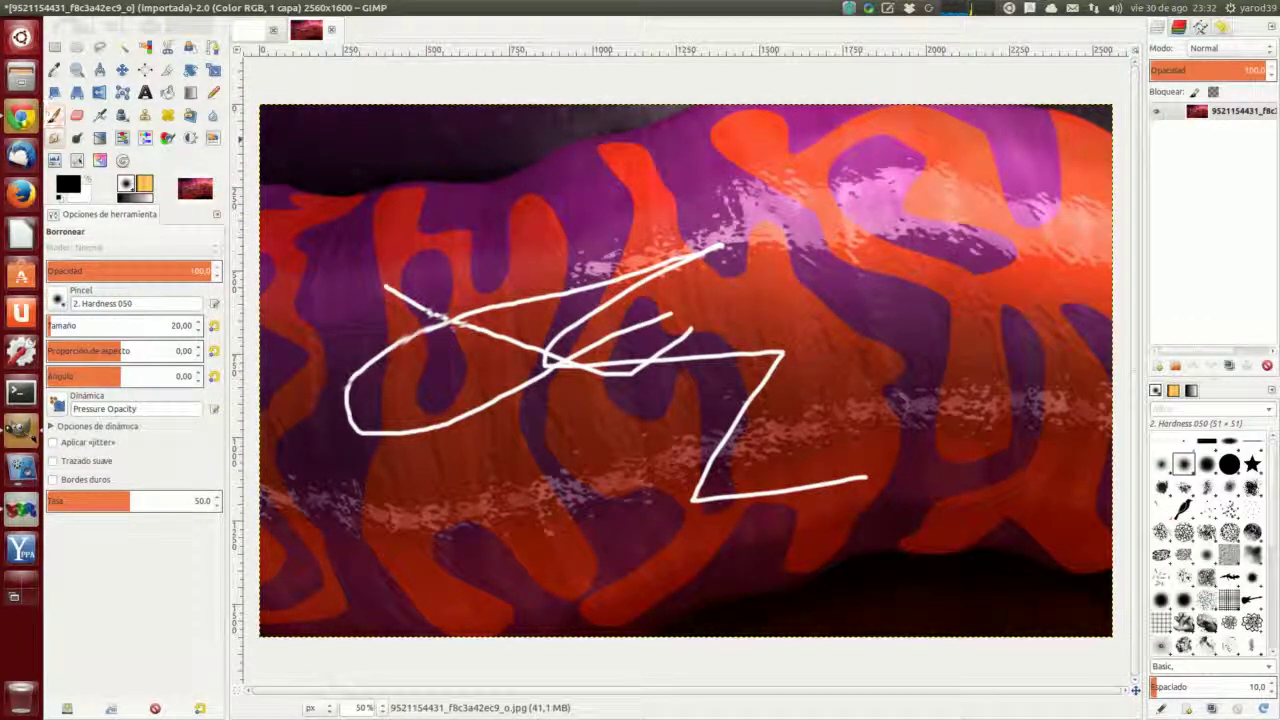
Step: Switch to Chrome and read the manual's paragraphs on using a tablet and stroking selections or paths with paint tools
{"action": "left_click", "coordinate": [21, 117]}
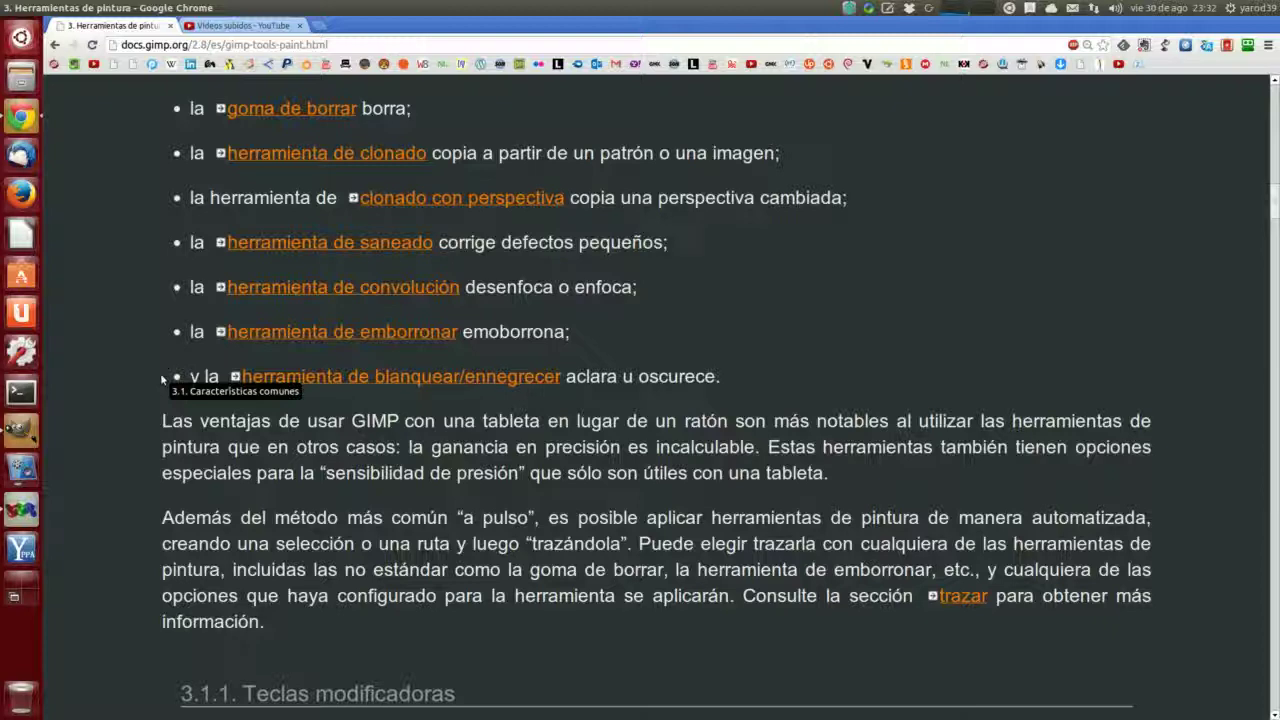
{"action": "scroll", "coordinate": [160, 373], "scroll_direction": "down", "scroll_amount": 1}
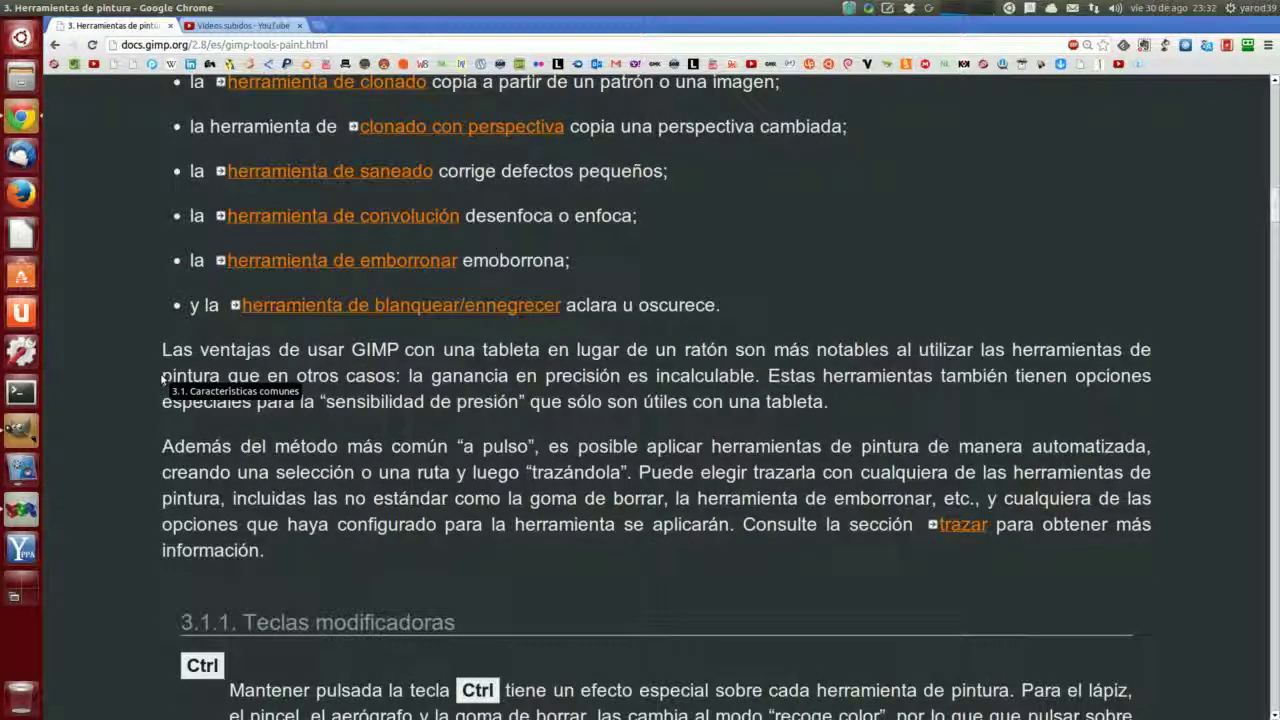
{"action": "scroll", "coordinate": [161, 377], "scroll_direction": "down", "scroll_amount": 1}
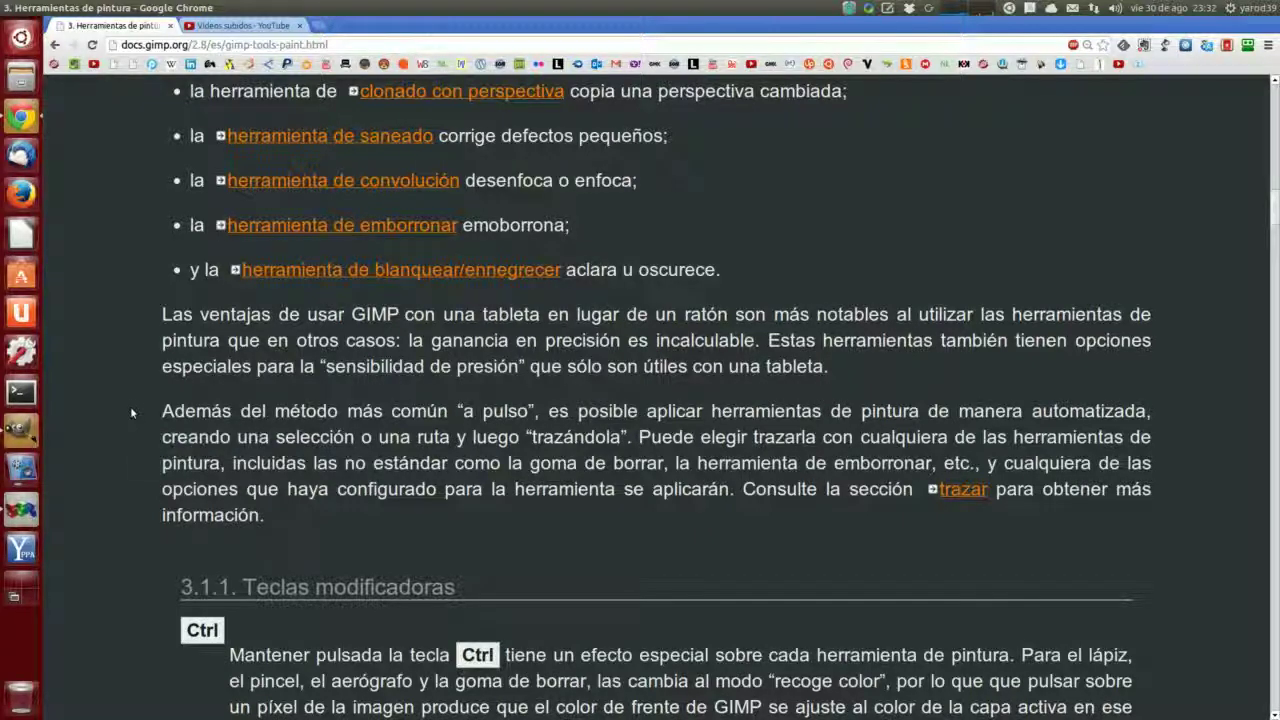
{"action": "scroll", "coordinate": [130, 406], "scroll_direction": "down", "scroll_amount": 1}
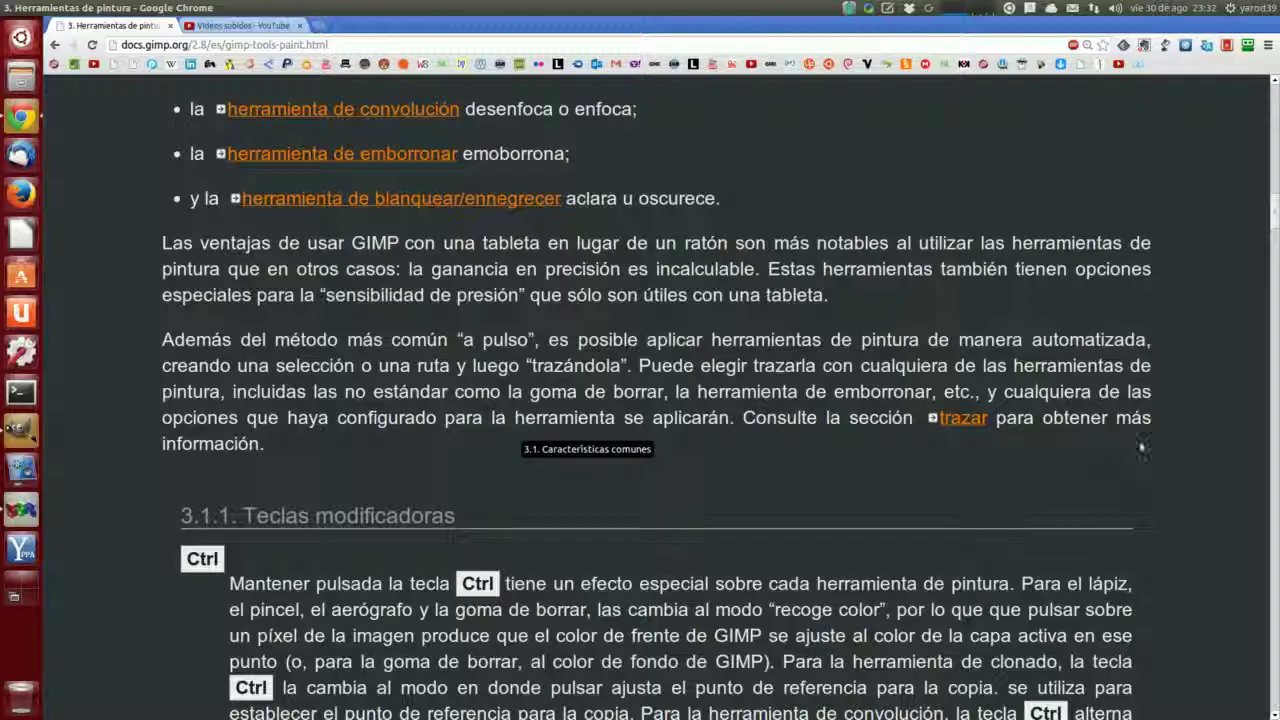
Step: Switch to GIMP and undo the smudge and all the eraser strokes on the photo
{"action": "key", "text": "alt+Tab"}
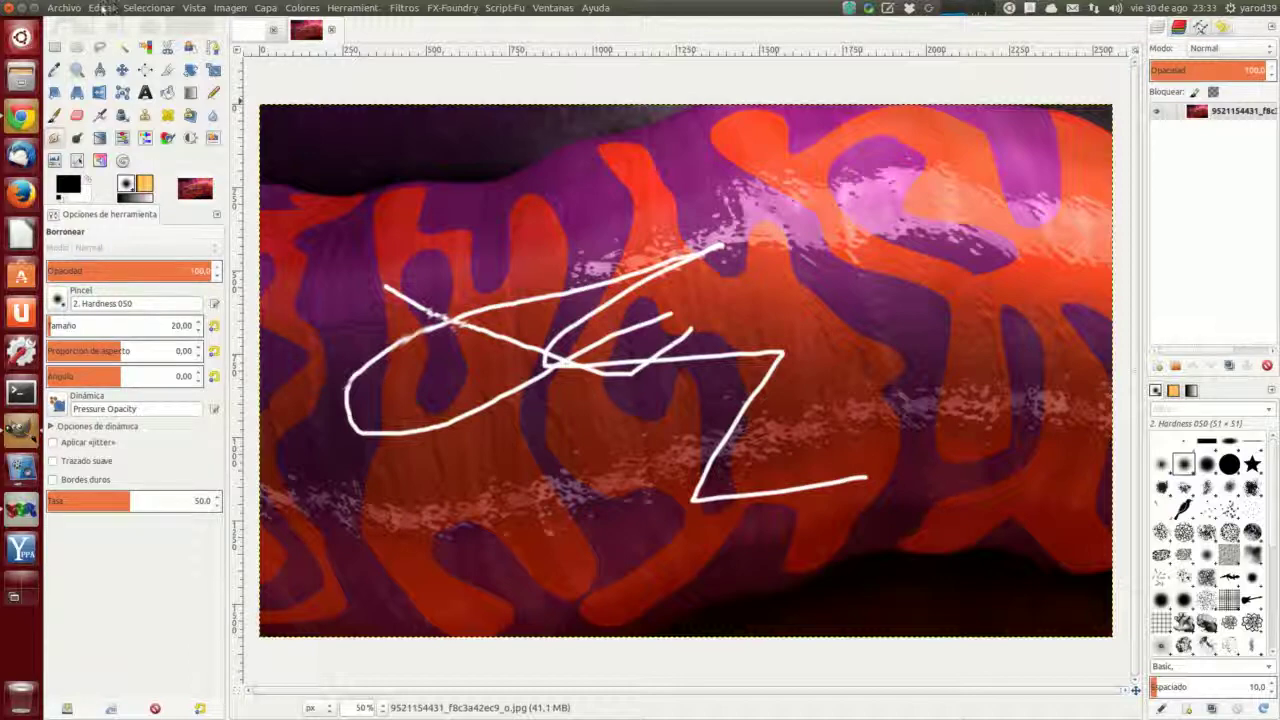
{"action": "left_click", "coordinate": [101, 10]}
{"action": "left_click", "coordinate": [146, 27]}
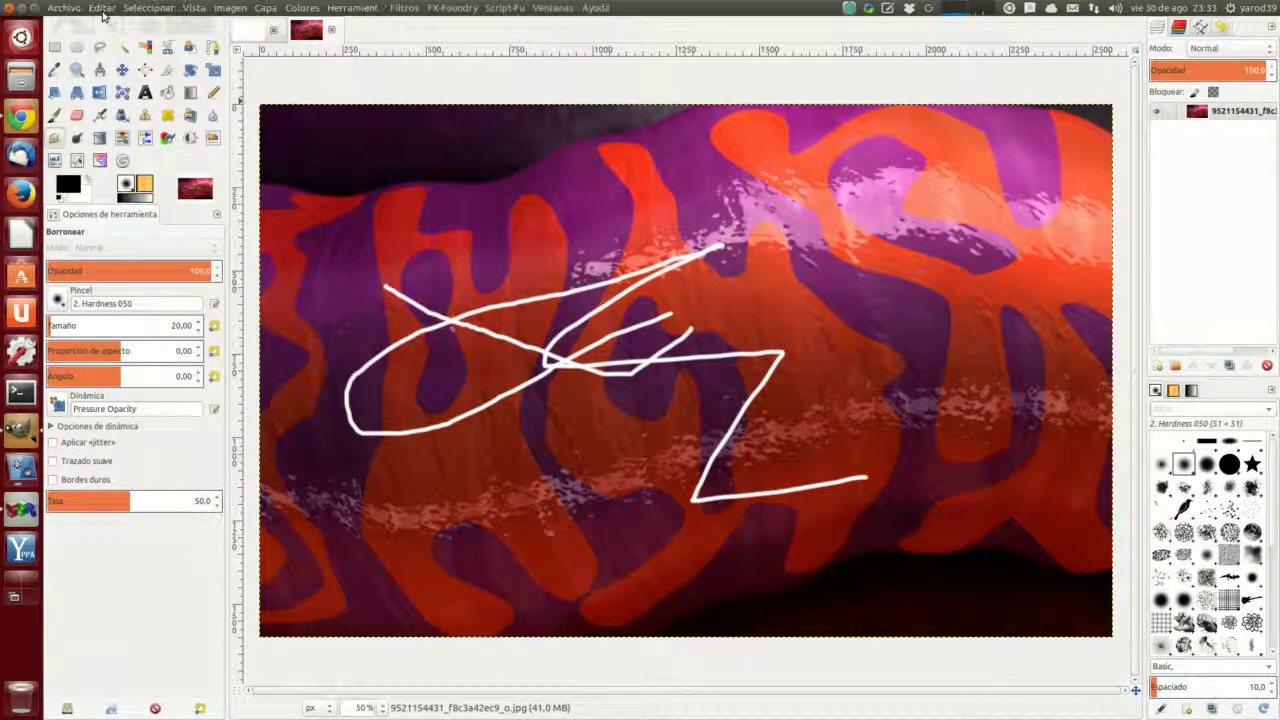
{"action": "left_click", "coordinate": [101, 10]}
{"action": "left_click", "coordinate": [146, 27]}
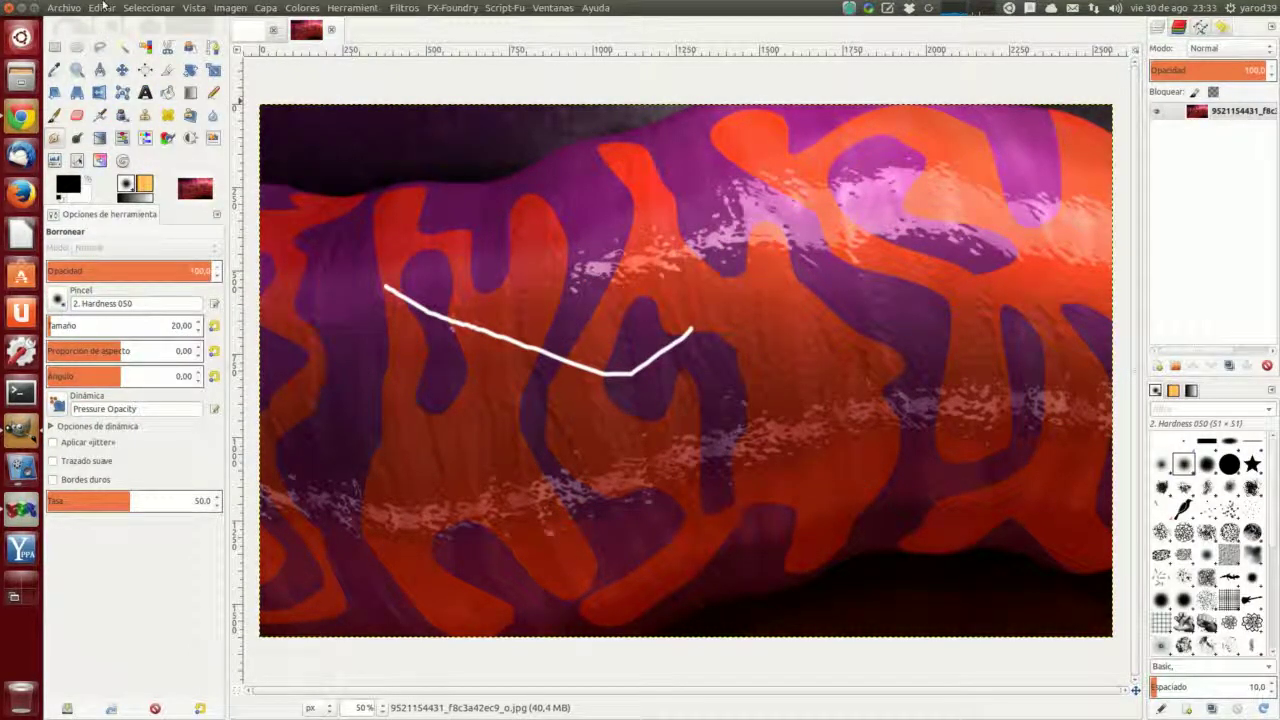
{"action": "left_click", "coordinate": [101, 10]}
{"action": "left_click", "coordinate": [110, 27]}
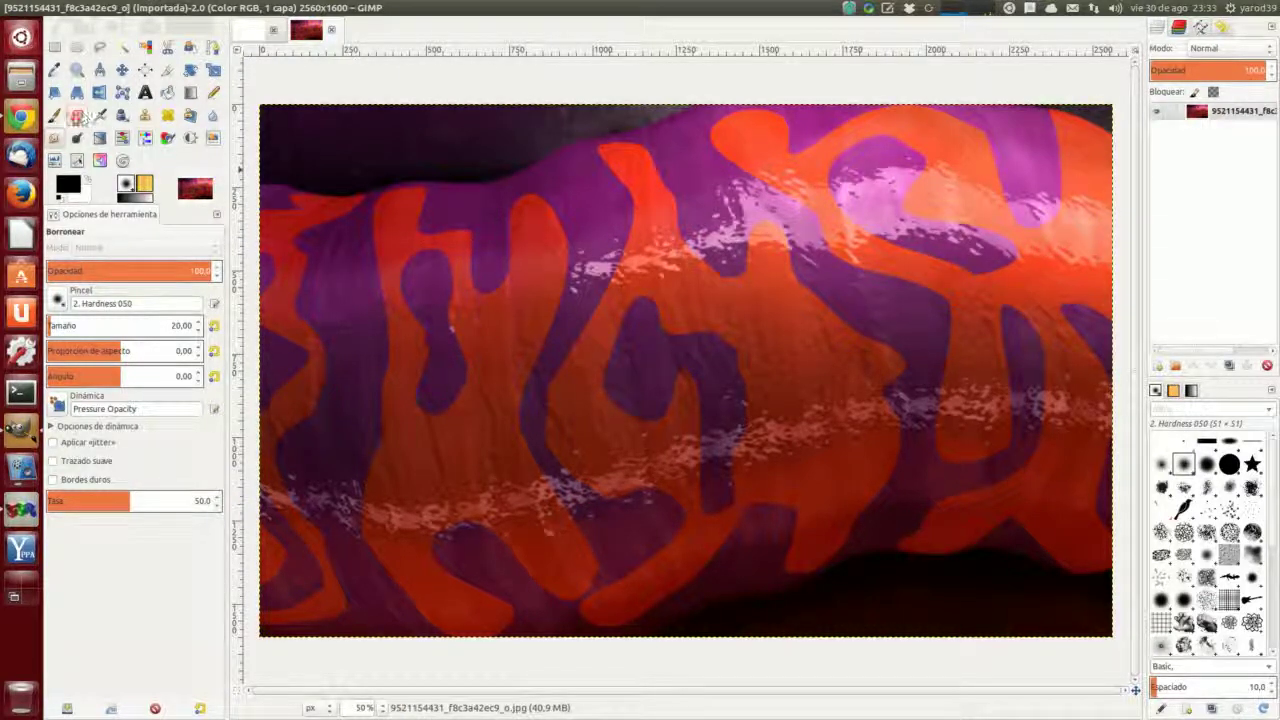
Step: Erase along the upper edge of the orange shape near the photo's upper left, following its contour freehand
{"action": "left_click", "coordinate": [76, 115]}
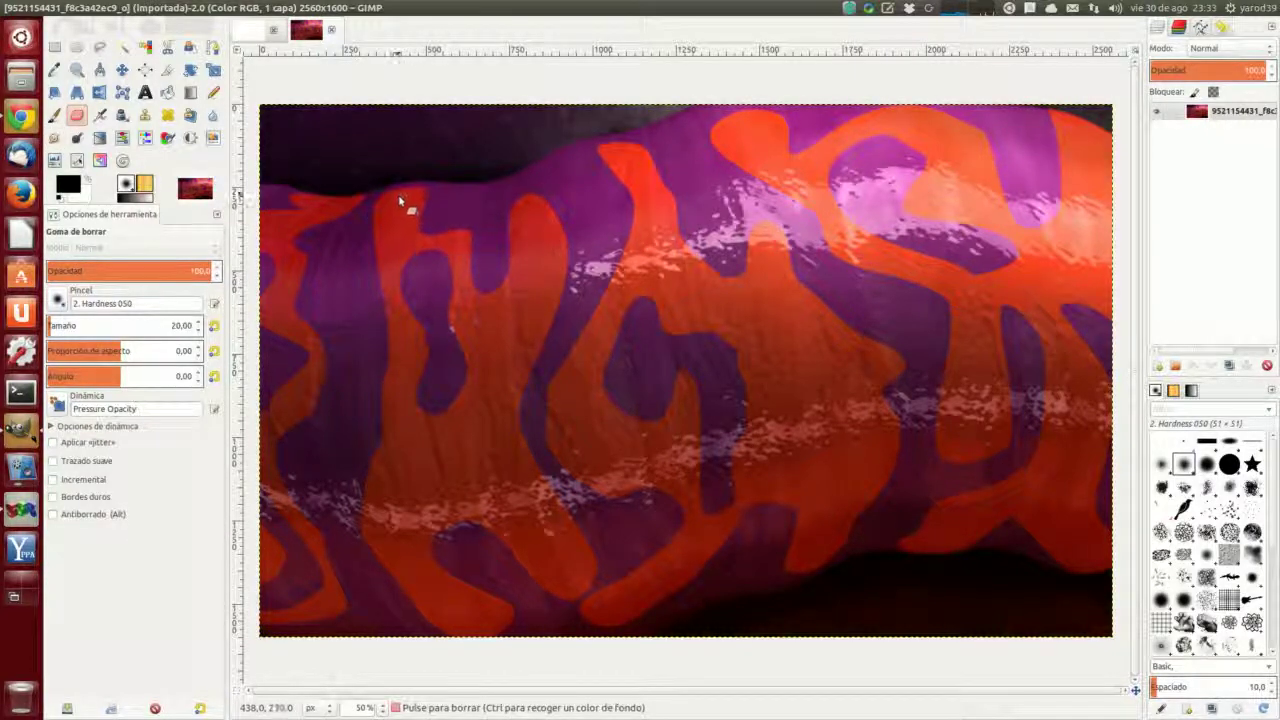
{"action": "mouse_move", "coordinate": [391, 197]}
{"action": "left_mouse_down"}
{"action": "mouse_move", "coordinate": [373, 233]}
{"action": "mouse_move", "coordinate": [402, 195]}
{"action": "mouse_move", "coordinate": [418, 195]}
{"action": "mouse_move", "coordinate": [424, 214]}
{"action": "left_mouse_up"}
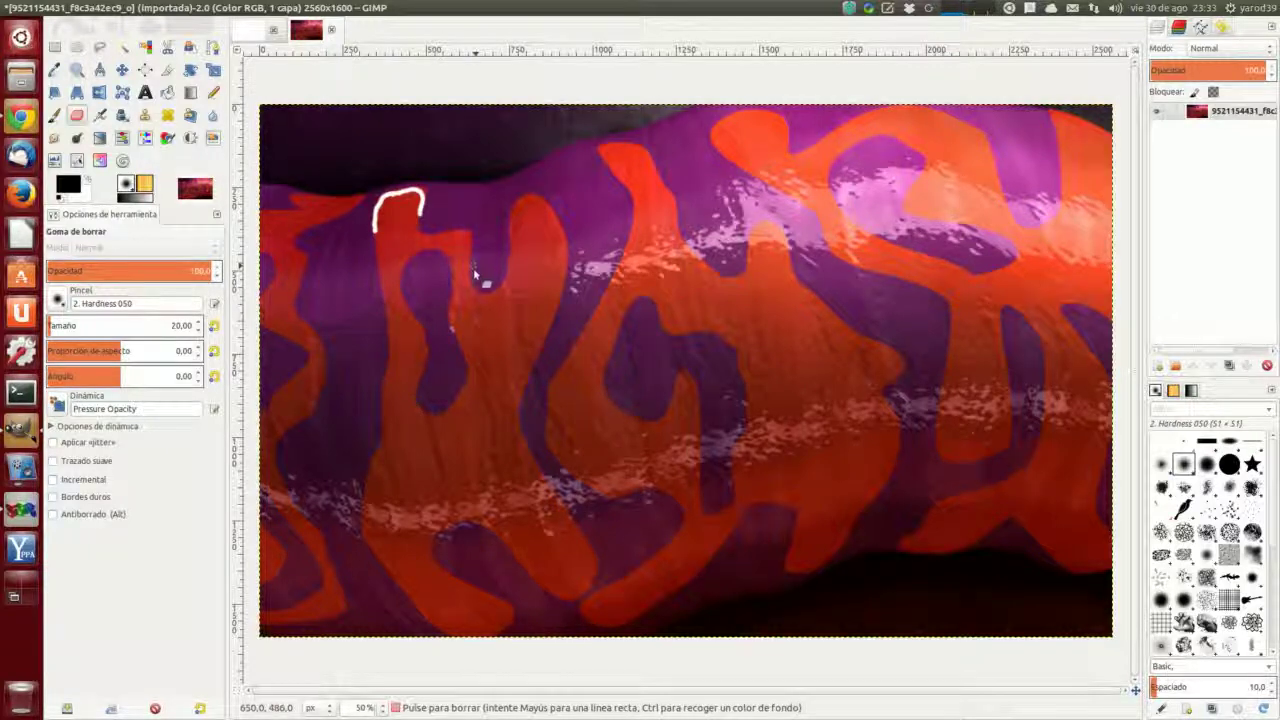
{"action": "mouse_move", "coordinate": [423, 214]}
{"action": "left_mouse_down"}
{"action": "mouse_move", "coordinate": [448, 249]}
{"action": "mouse_move", "coordinate": [475, 231]}
{"action": "mouse_move", "coordinate": [472, 282]}
{"action": "left_mouse_up"}
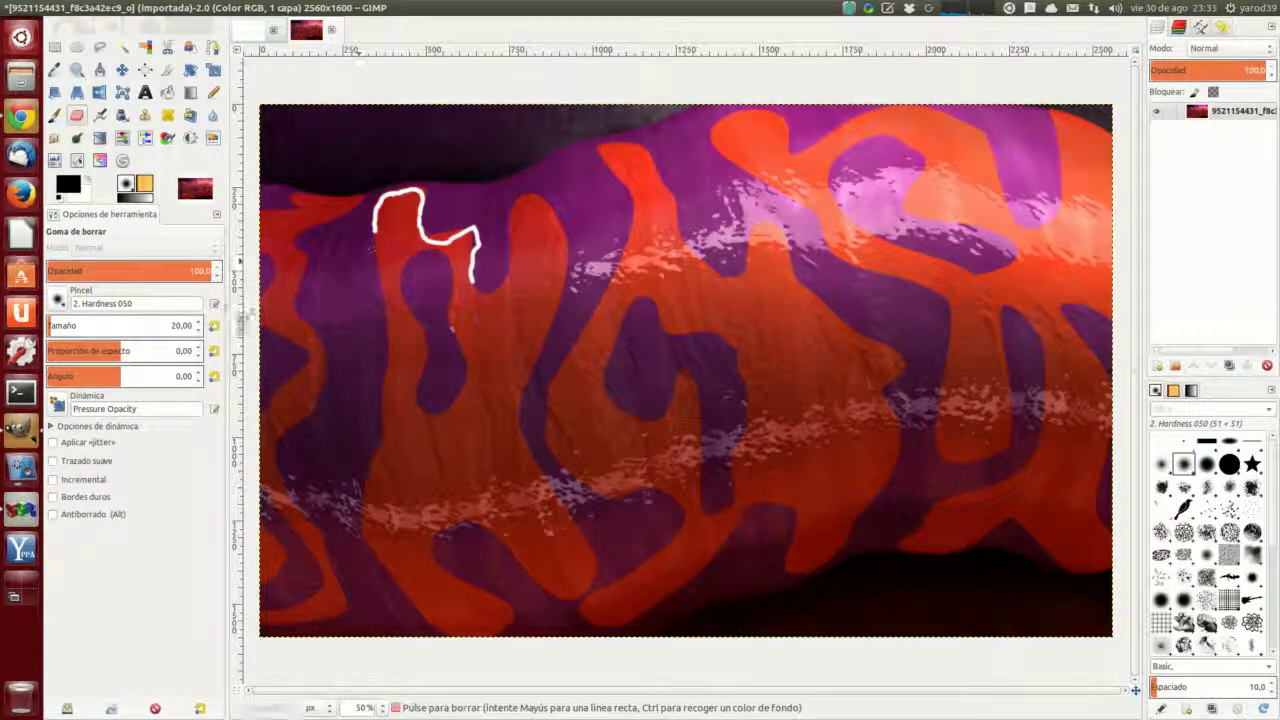
Step: Switch to Chrome and read the manual's section 3.1.1 on the Ctrl and Mayús modifier keys
{"action": "left_click", "coordinate": [22, 117]}
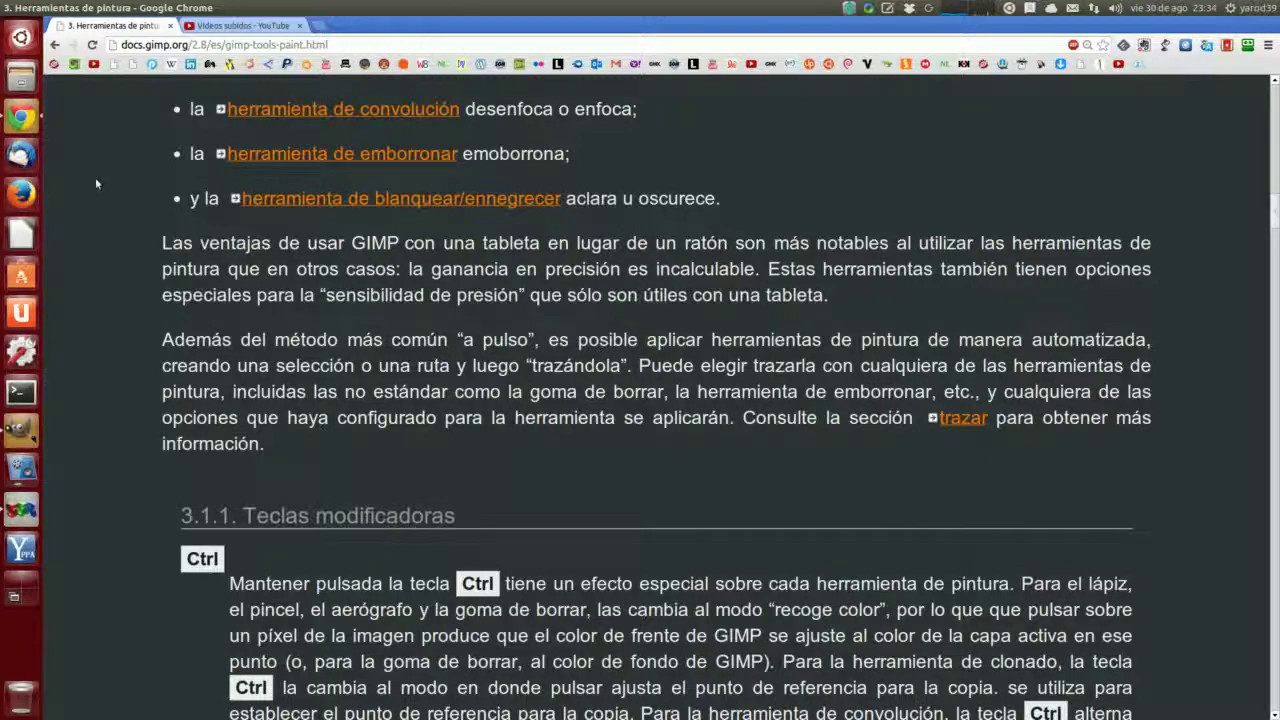
{"action": "scroll", "coordinate": [95, 177], "scroll_direction": "down", "scroll_amount": 3}
{"action": "scroll", "coordinate": [100, 191], "scroll_direction": "down", "scroll_amount": 3}
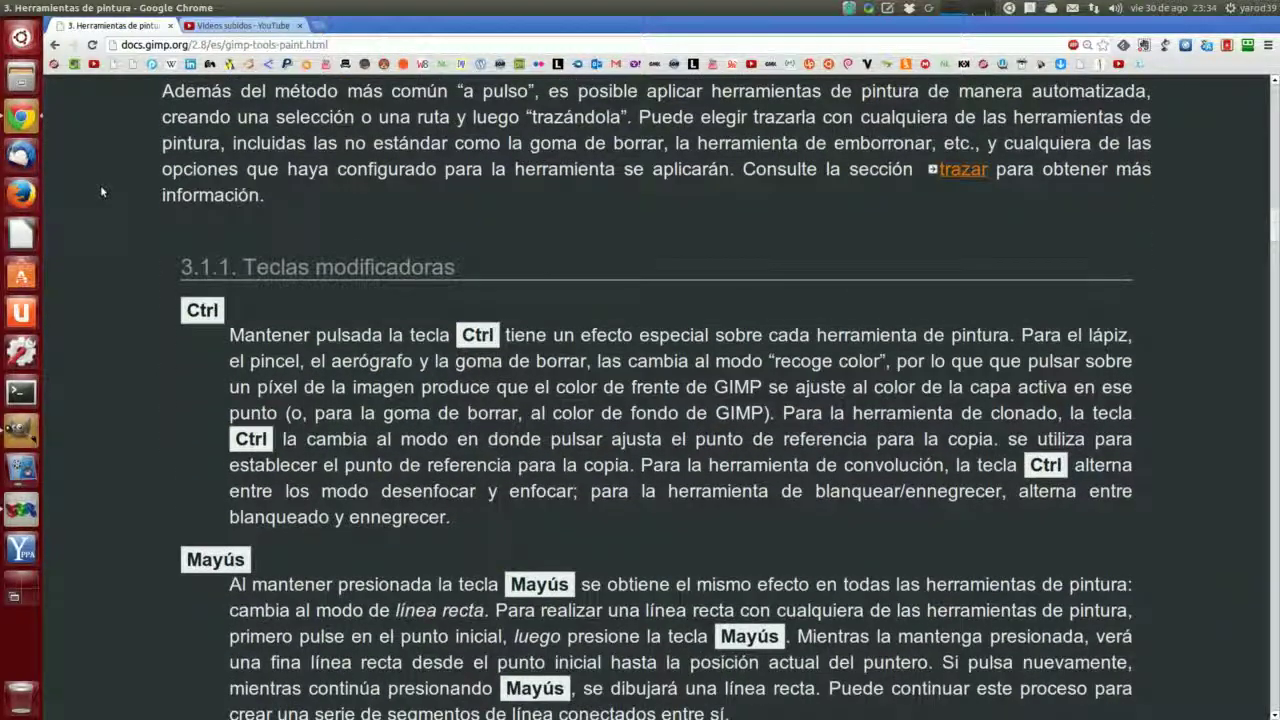
{"action": "scroll", "coordinate": [100, 192], "scroll_direction": "down", "scroll_amount": 1}
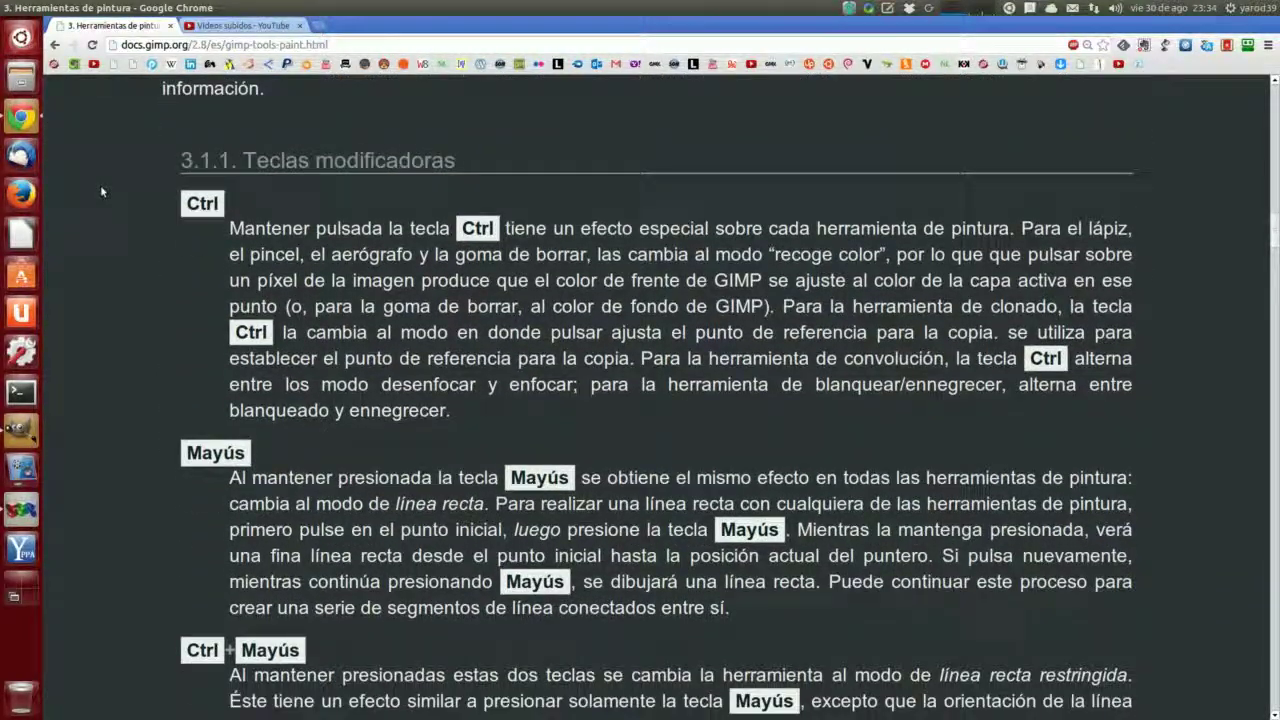
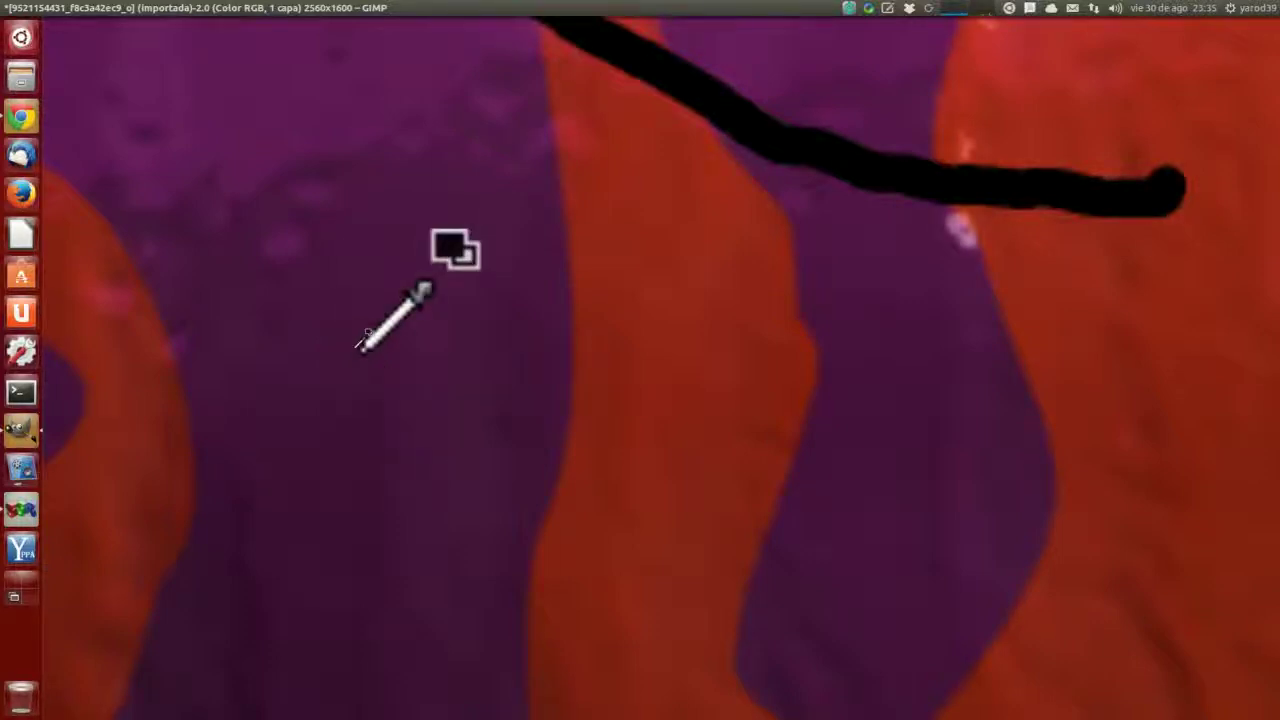
Step: With the Paintbrush, sample the dark orange-red below the black stroke in the photo as the foreground colour
{"action": "key", "text": "p"}
{"action": "scroll", "coordinate": [362, 345], "scroll_direction": "down", "scroll_amount": 5}
{"action": "key", "text": "Tab"}
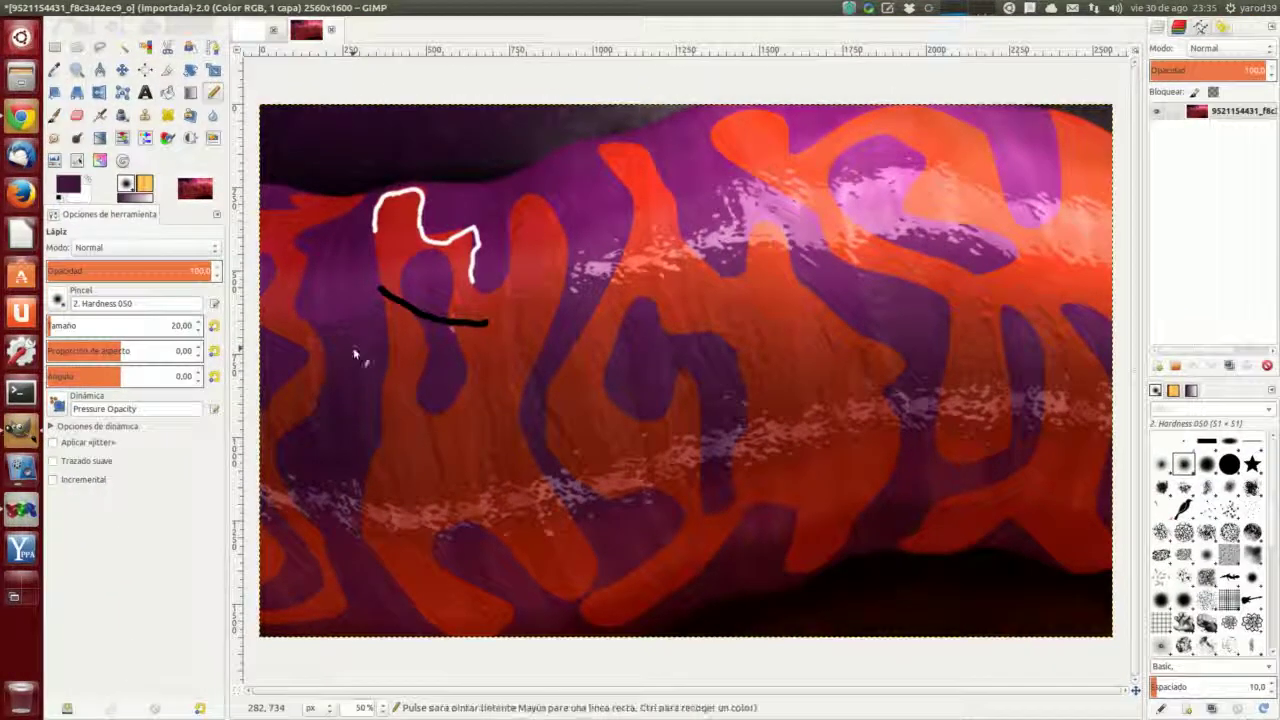
{"action": "left_click", "coordinate": [54, 115]}
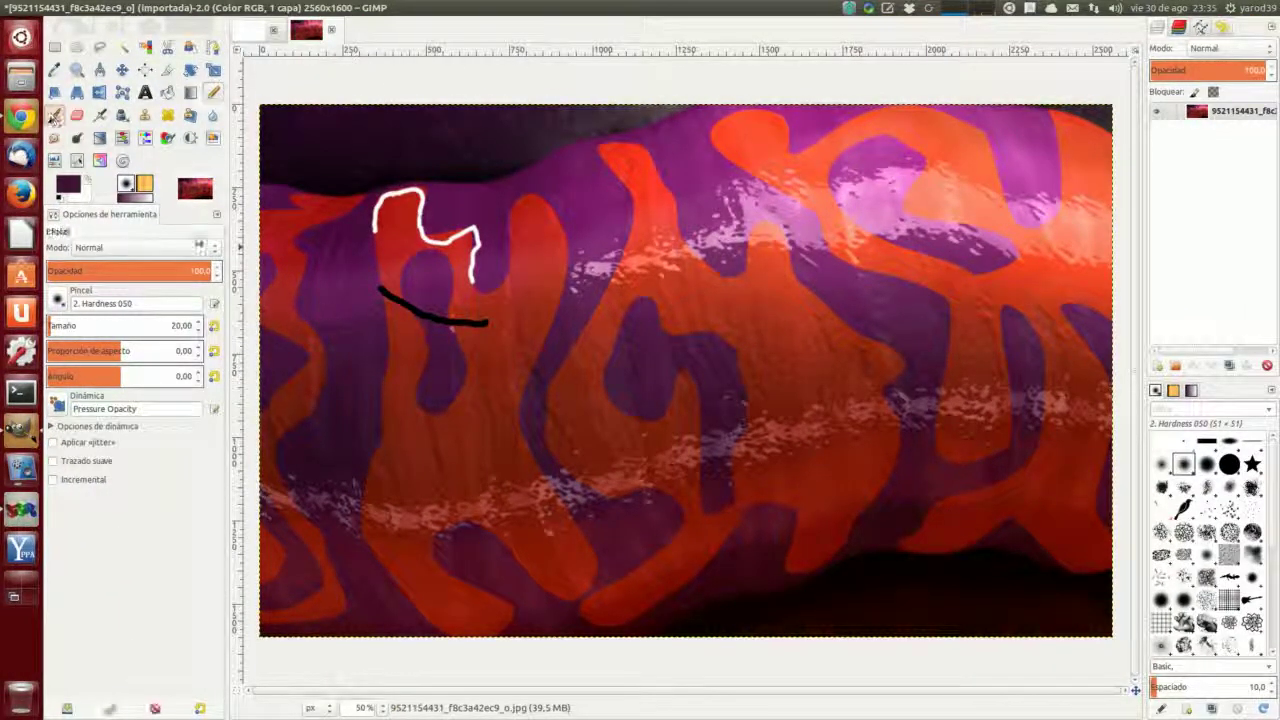
{"action": "left_click", "coordinate": [395, 353], "text": "ctrl"}
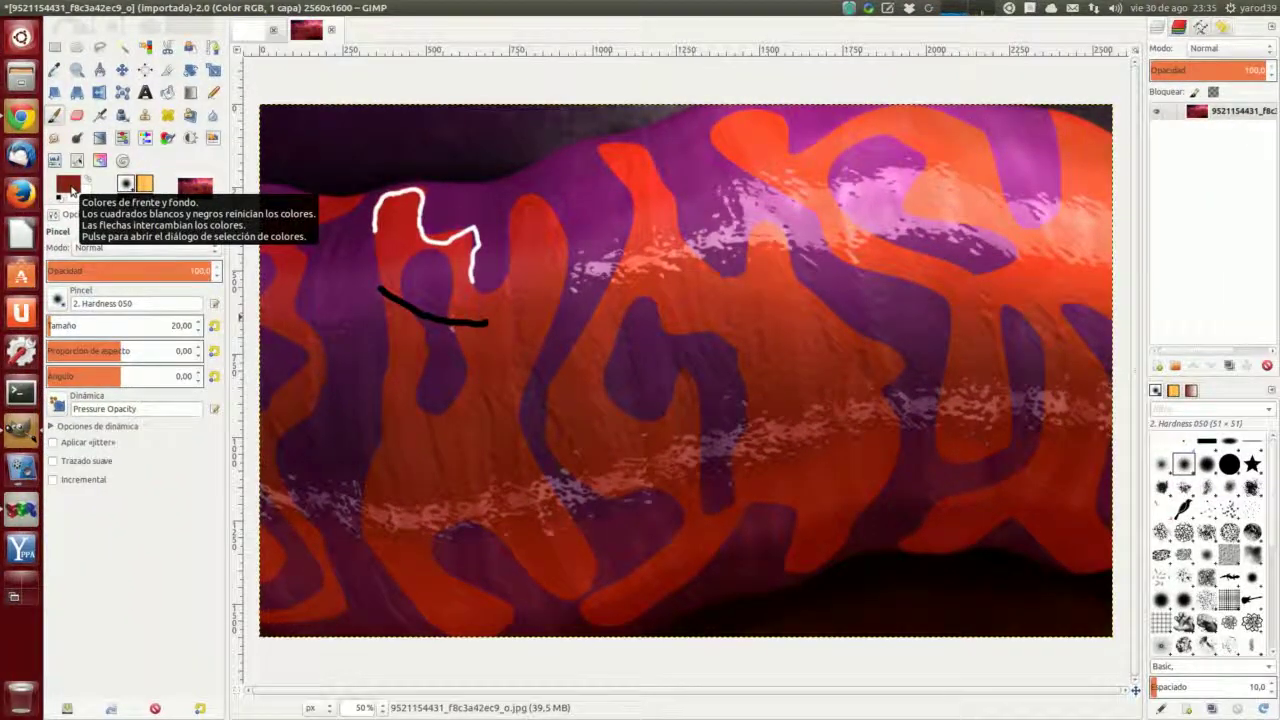
Step: Sample the photo's dark purple as the background colour with the Eraser and as the foreground colour with the Airbrush
{"action": "left_click", "coordinate": [76, 115]}
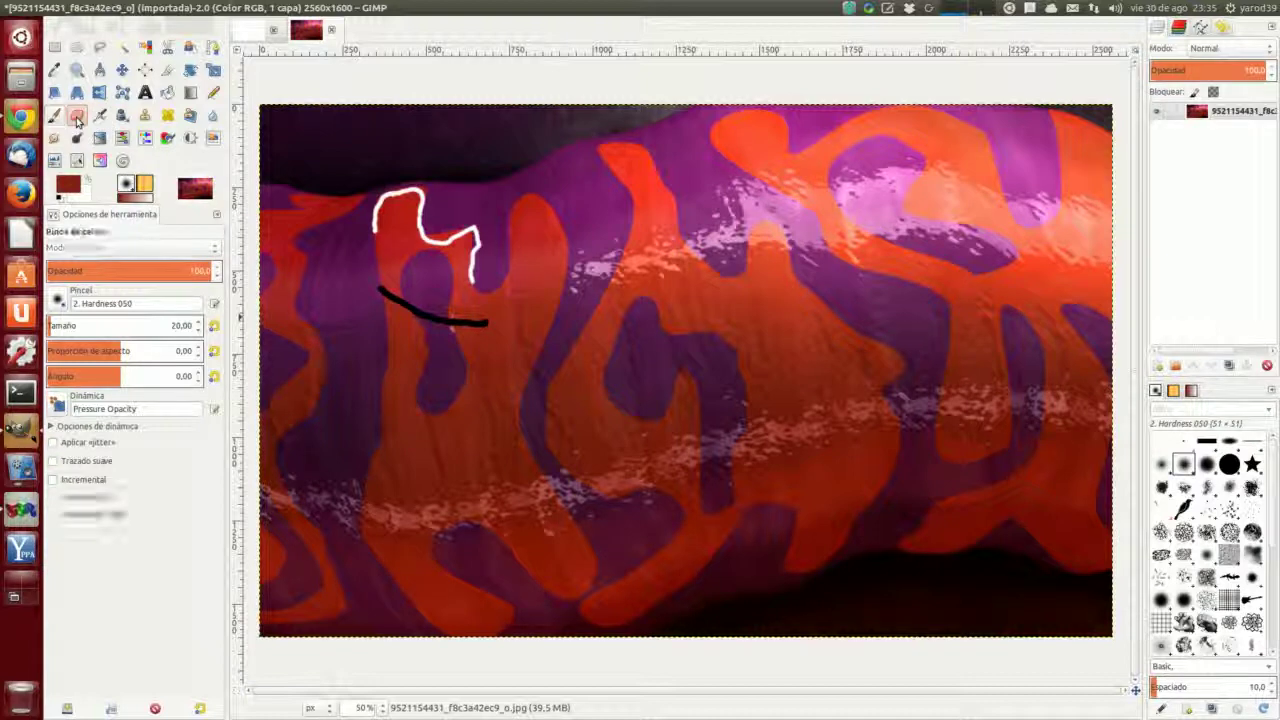
{"action": "left_click", "coordinate": [360, 400], "text": "ctrl"}
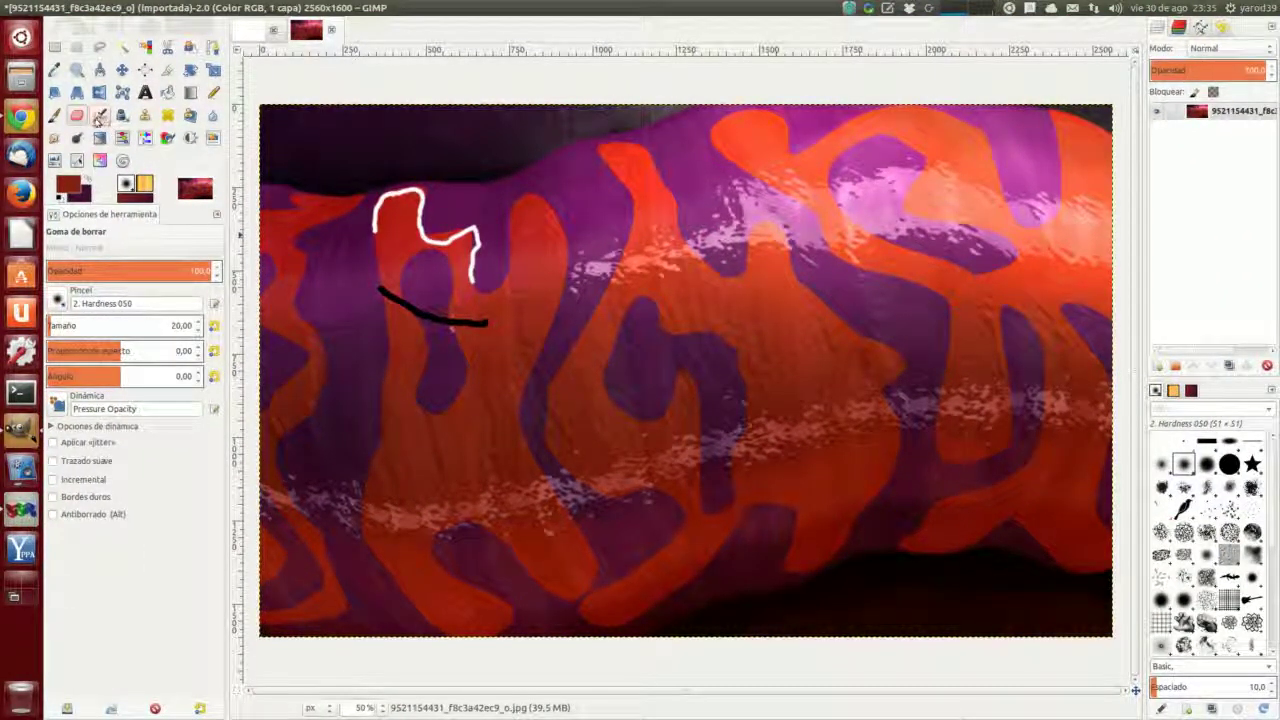
{"action": "left_click", "coordinate": [99, 115]}
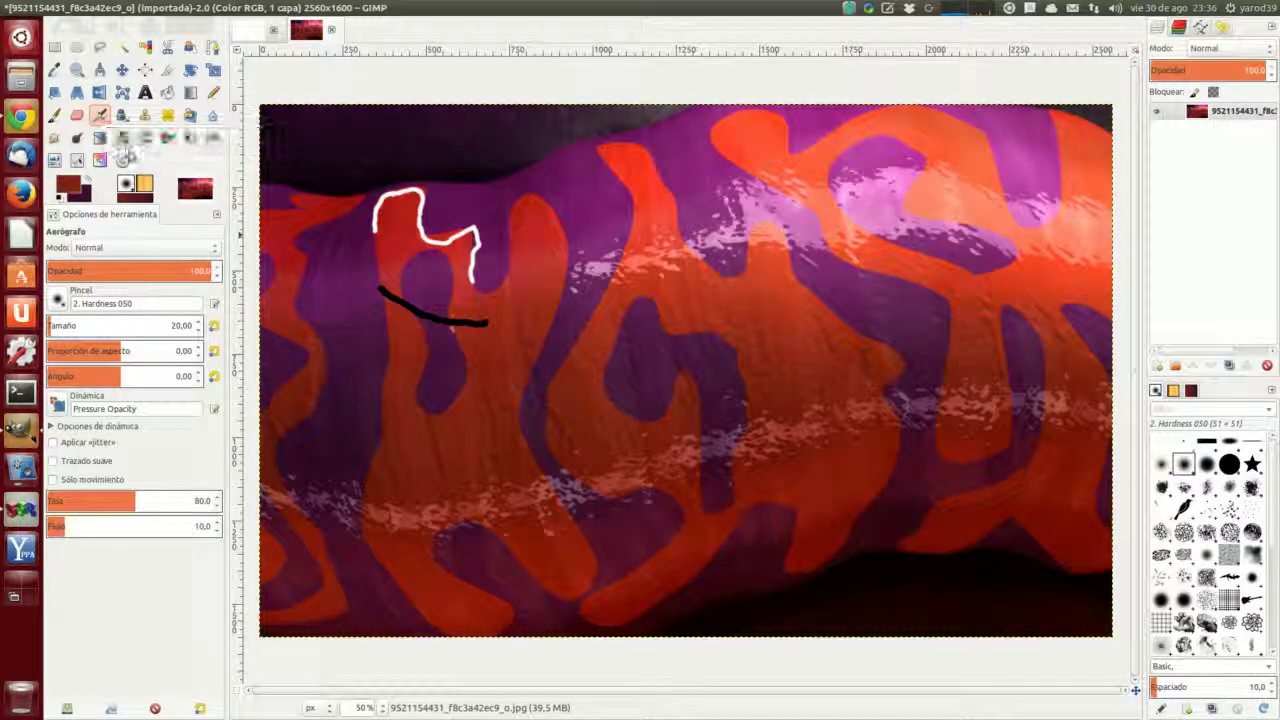
{"action": "left_click", "coordinate": [386, 375], "text": "ctrl"}
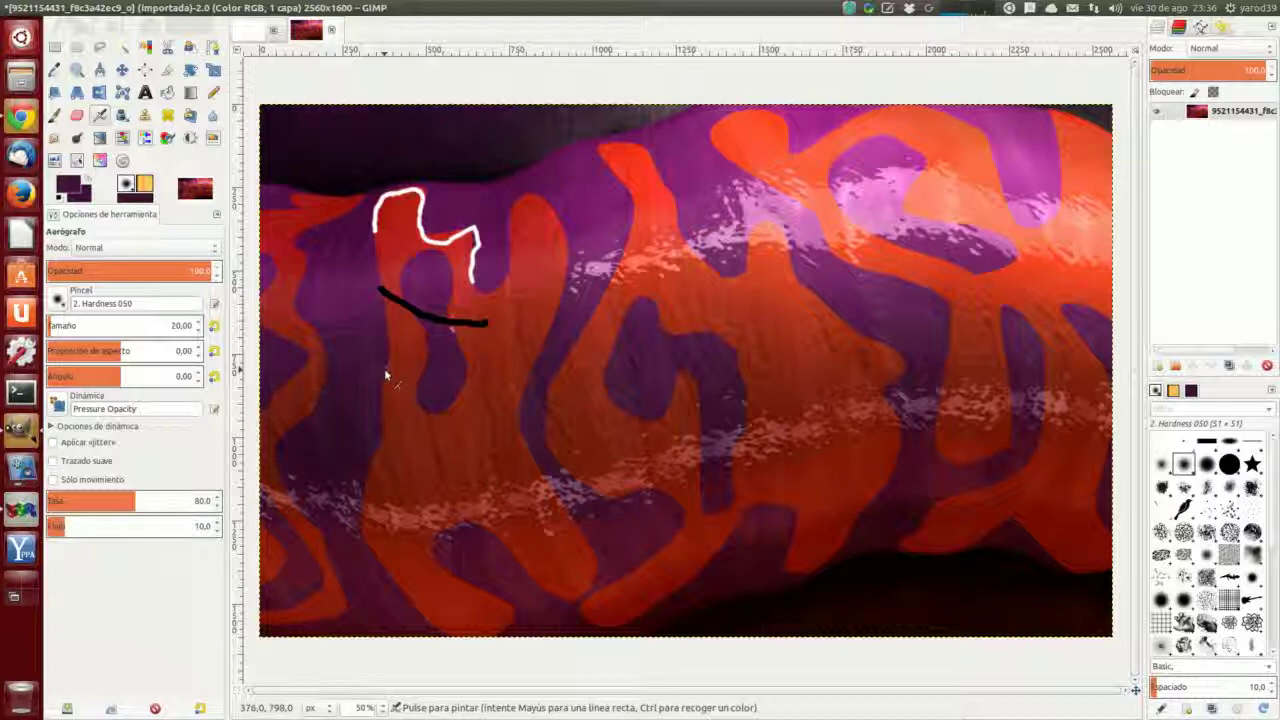
Step: Try the Ink and Clone tools, and lighten a short diagonal stroke across the purple oval with the Dodge/Burn tool
{"action": "left_click", "coordinate": [123, 116]}
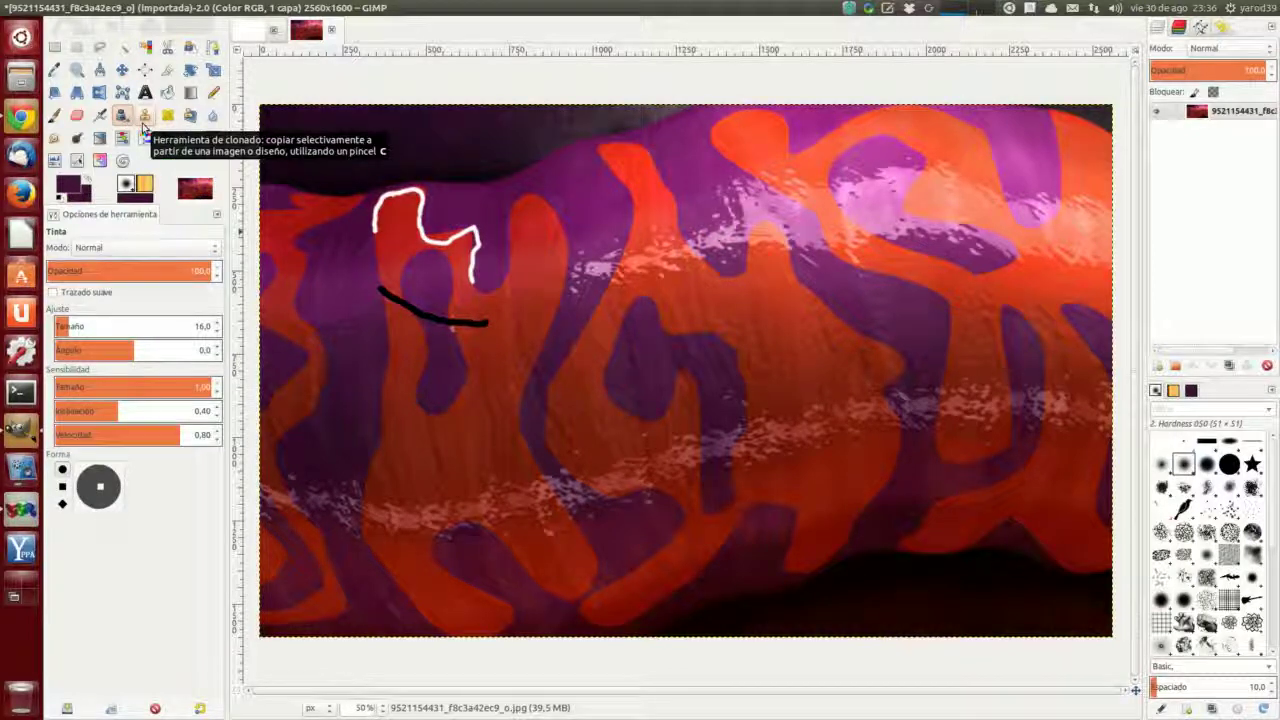
{"action": "left_click", "coordinate": [145, 116]}
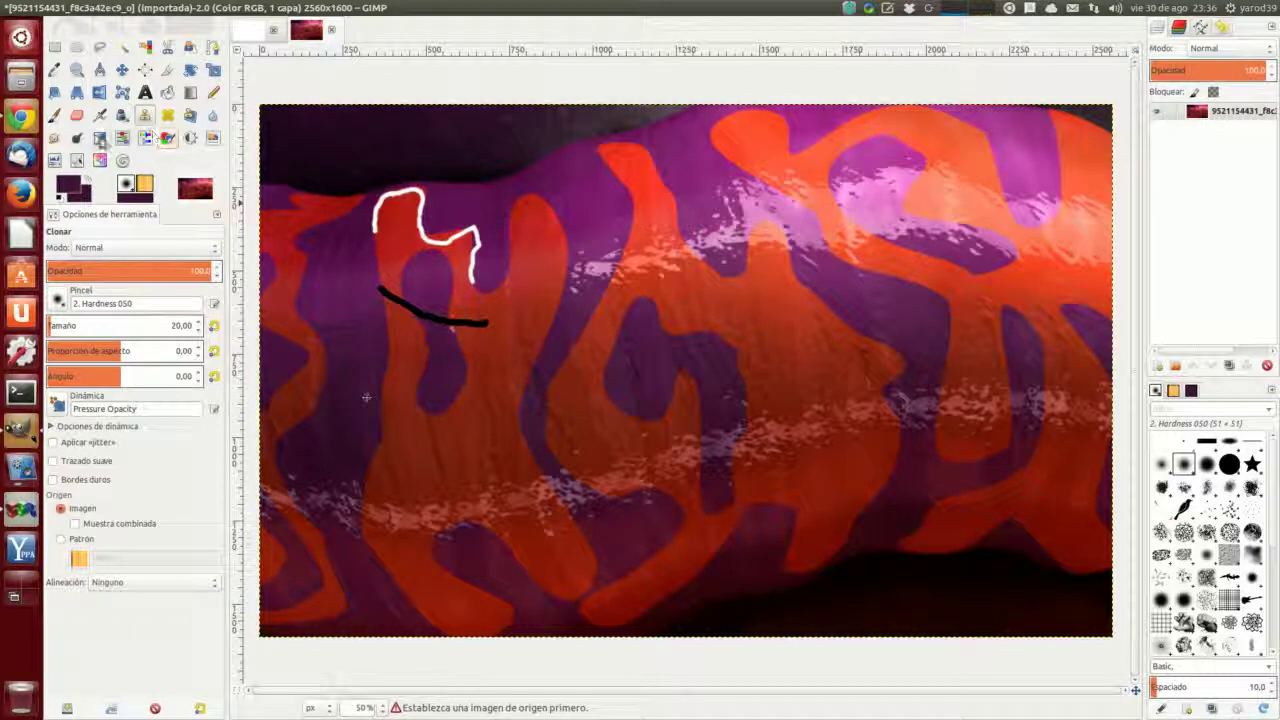
{"action": "left_click", "coordinate": [77, 137]}
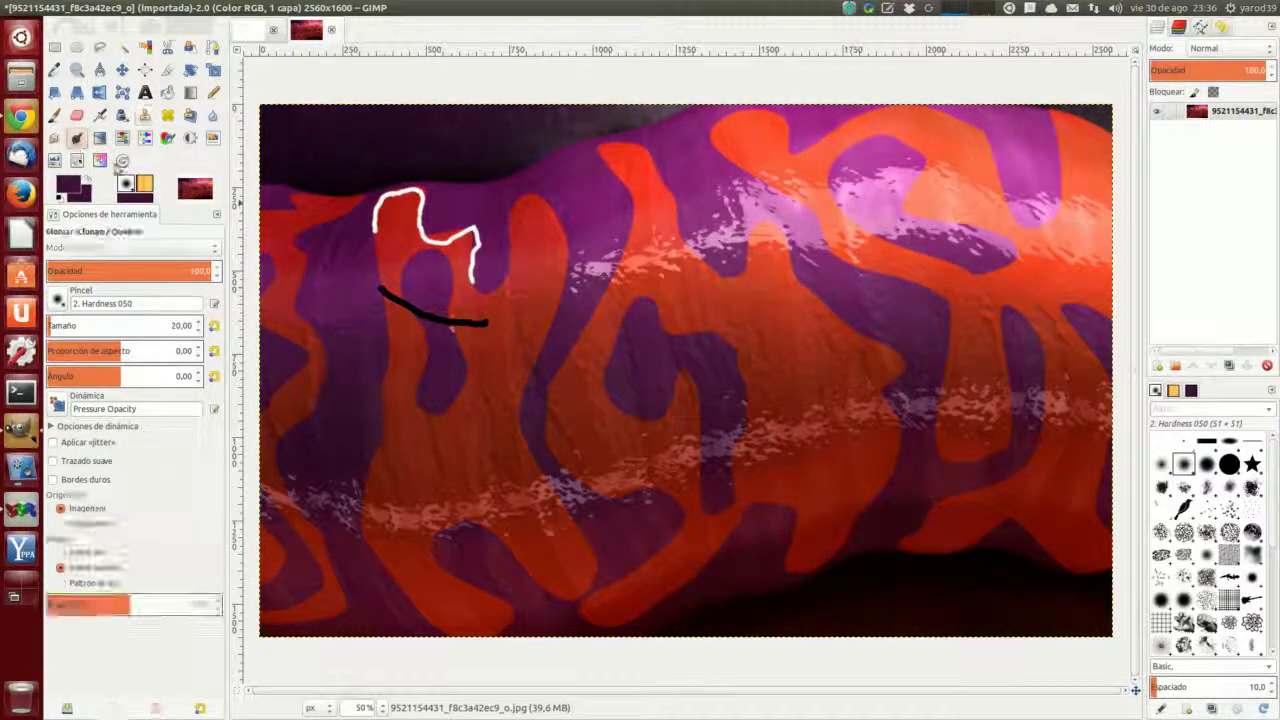
{"action": "left_click", "coordinate": [475, 396], "text": "shift"}
{"action": "key", "text": "ctrl"}
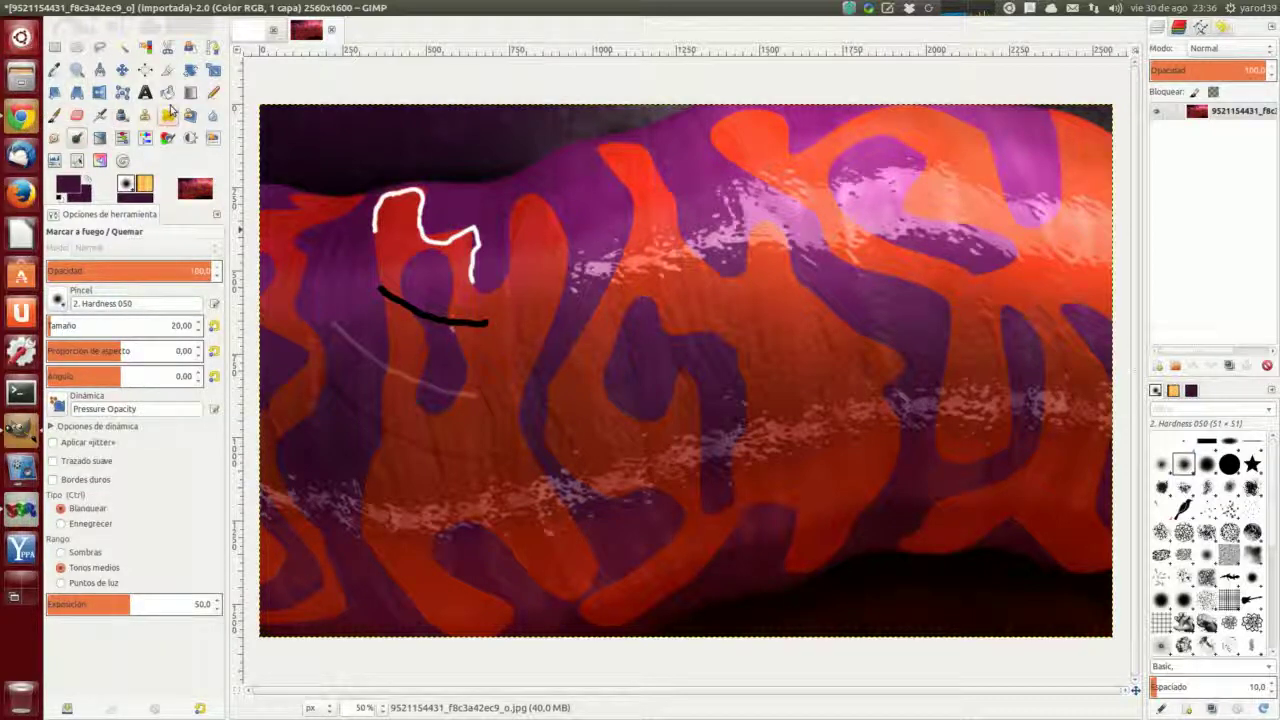
Step: Select the Pencil and undo the dodge stroke, the black stroke and all the eraser strokes on the photo
{"action": "left_click", "coordinate": [214, 93]}
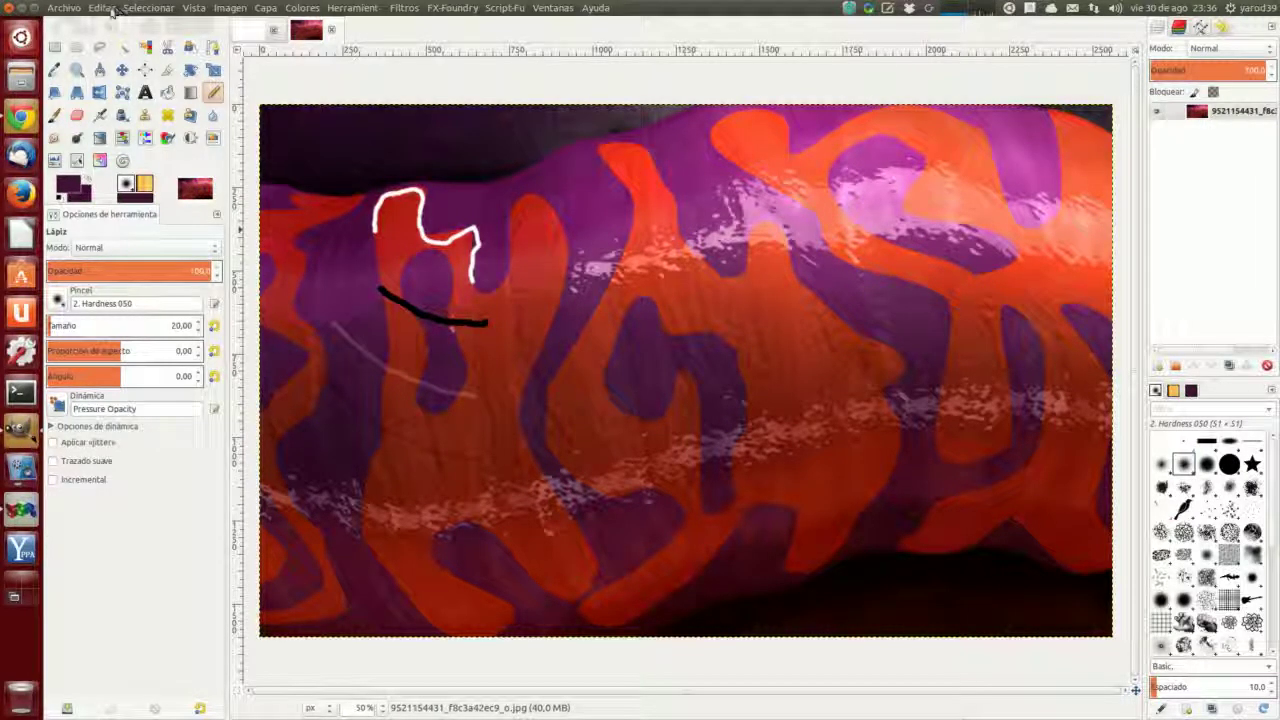
{"action": "left_click", "coordinate": [115, 9]}
{"action": "left_click", "coordinate": [115, 27]}
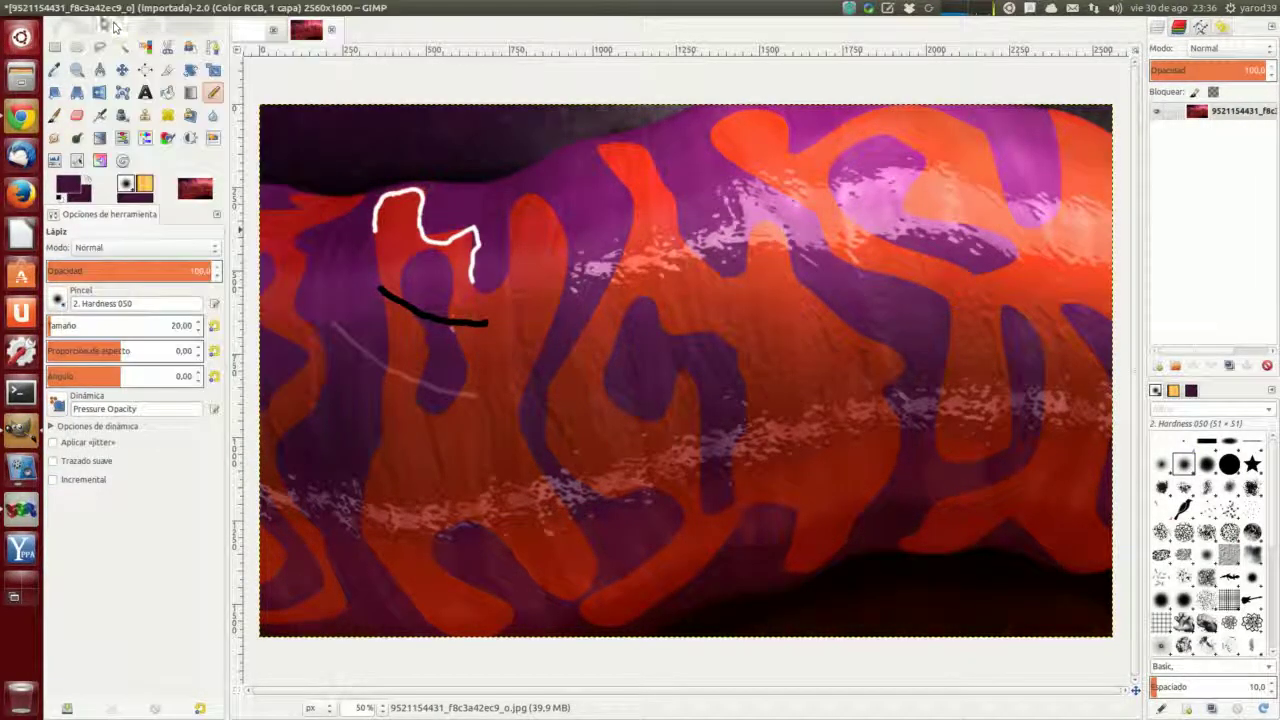
{"action": "left_click", "coordinate": [103, 9]}
{"action": "left_click", "coordinate": [110, 24]}
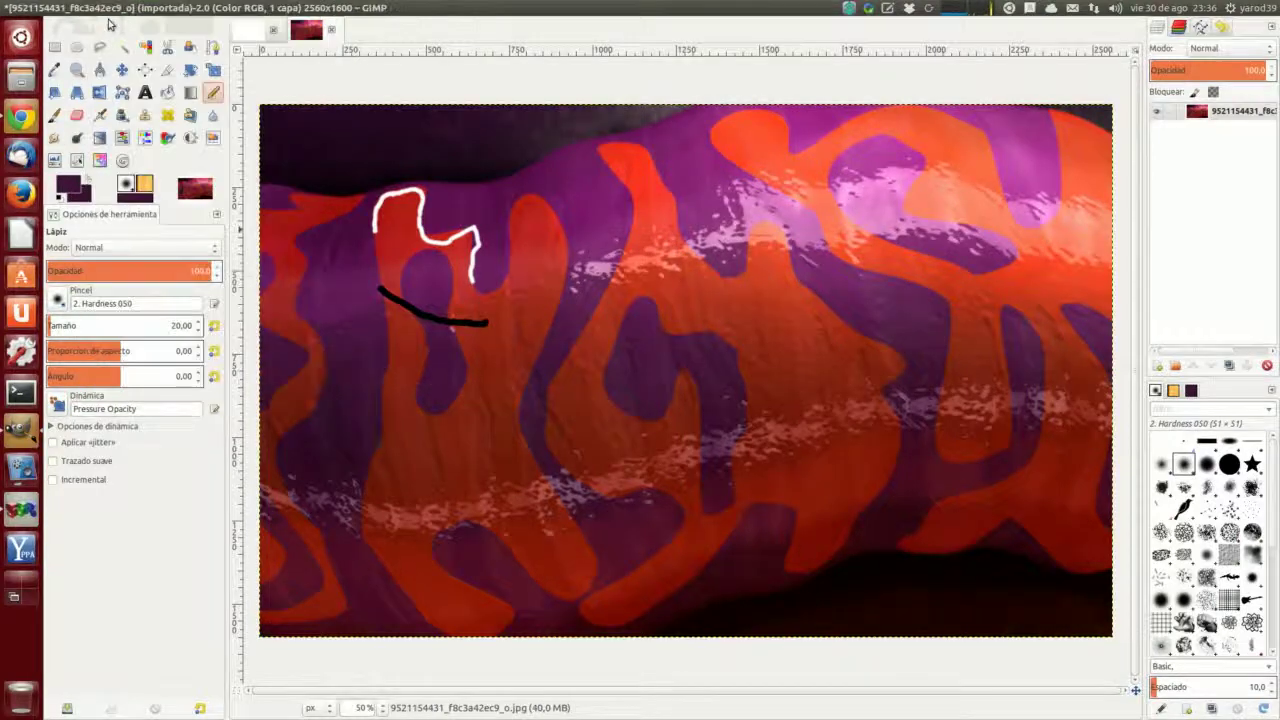
{"action": "key", "text": "ctrl+z"}
{"action": "key", "text": "ctrl+z"}
{"action": "key", "text": "ctrl+z"}
{"action": "key", "text": "ctrl+z"}
{"action": "key", "text": "ctrl+z"}
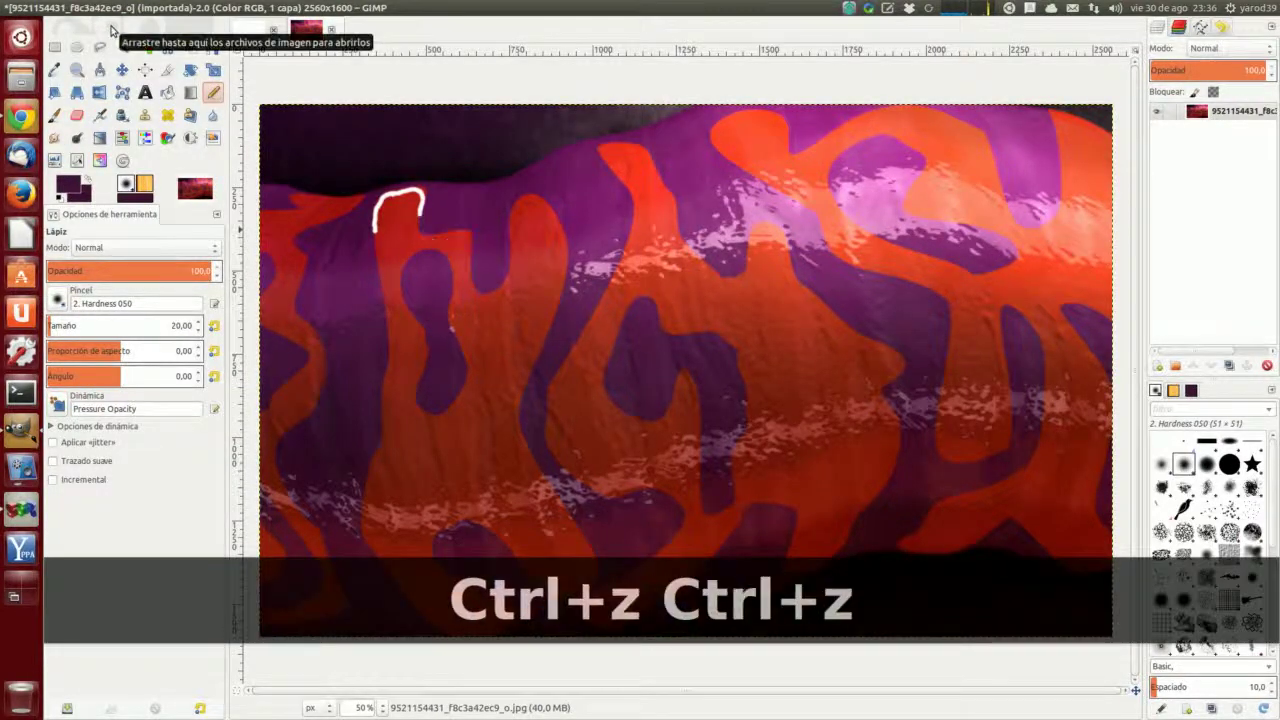
{"action": "key", "text": "ctrl+z"}
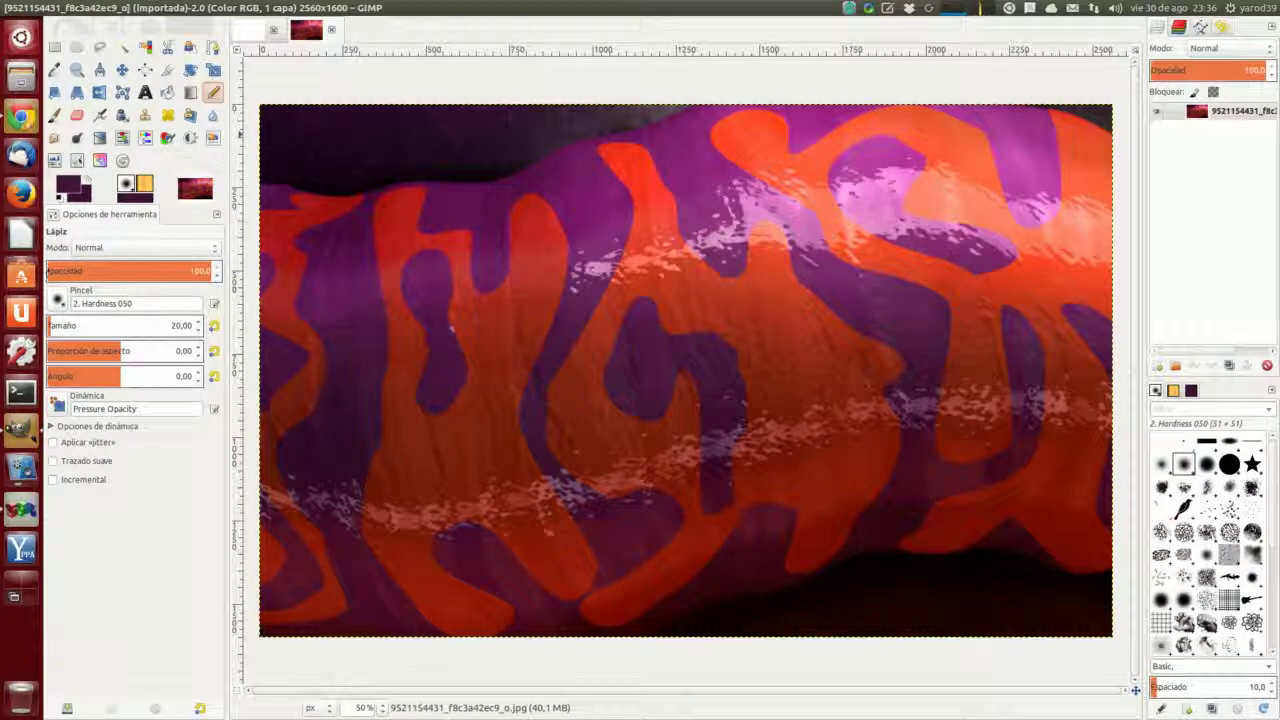
Step: Switch to Chrome and read the manual's explanation of the Mayús key and its straight line mode
{"action": "left_click", "coordinate": [21, 117]}
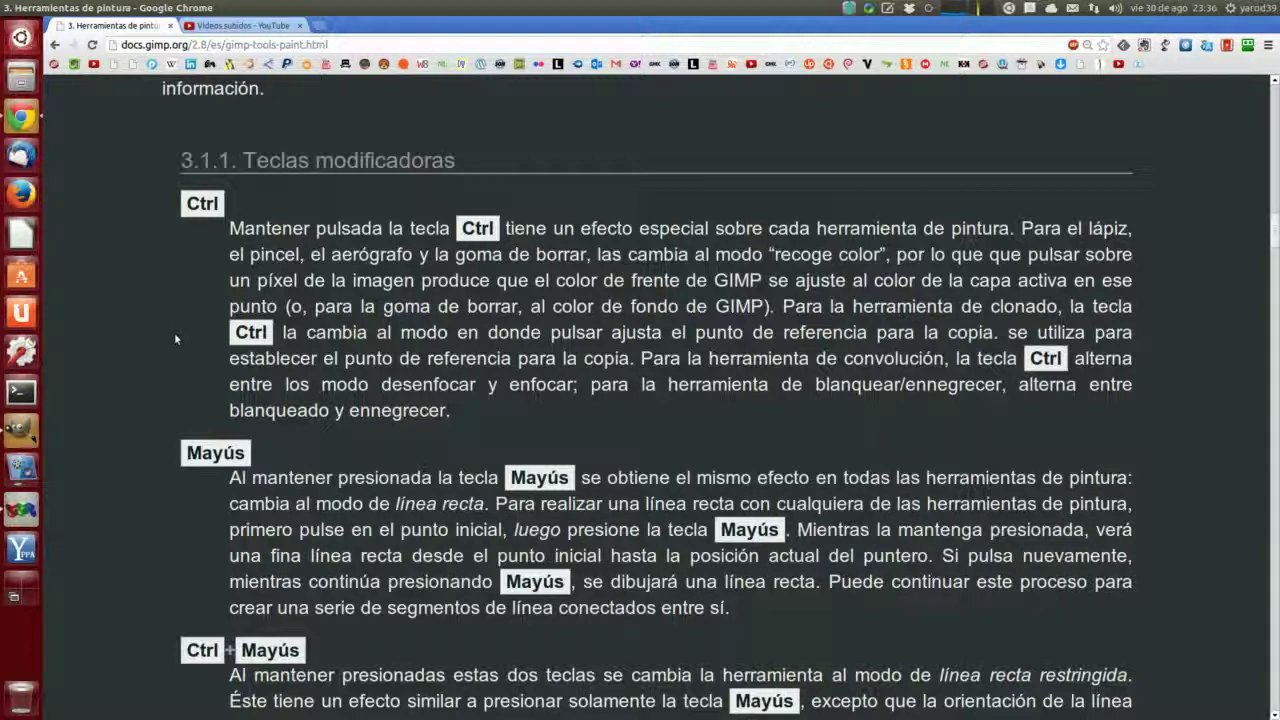
{"action": "scroll", "coordinate": [175, 337], "scroll_direction": "down", "scroll_amount": 2}
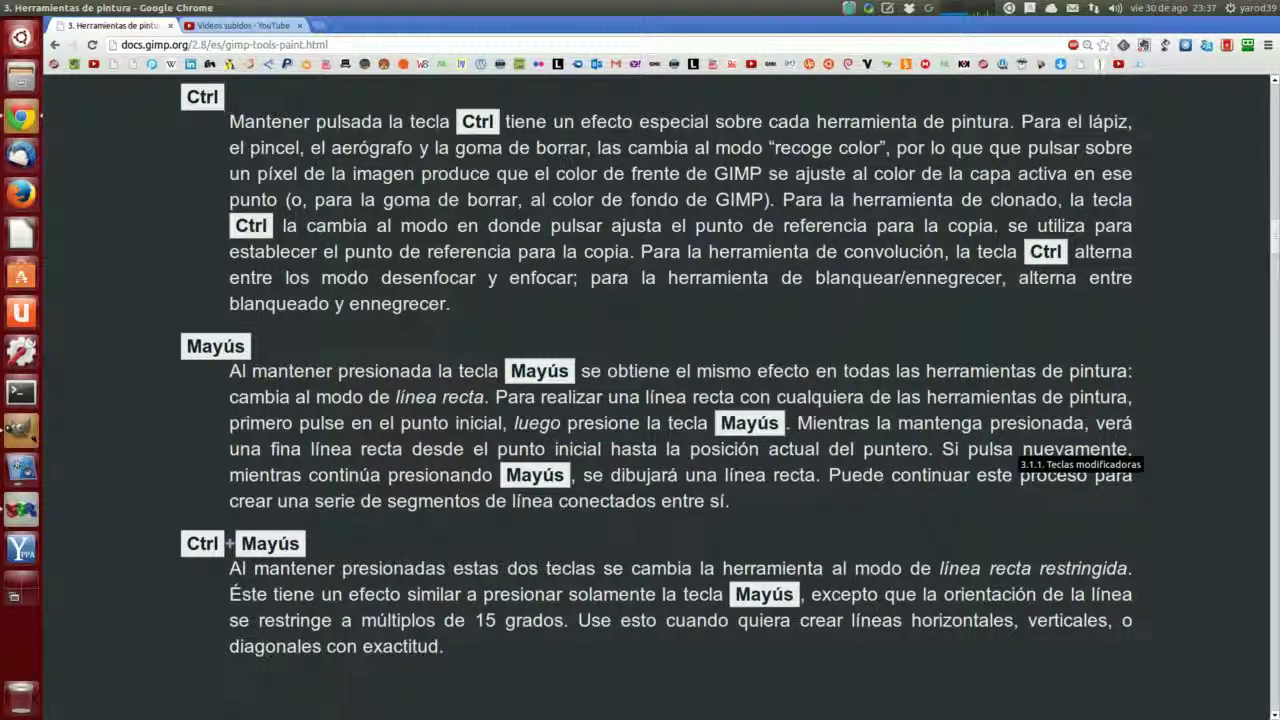
Step: Switch to GIMP and reset the foreground and background colours to black and white
{"action": "left_click", "coordinate": [21, 430]}
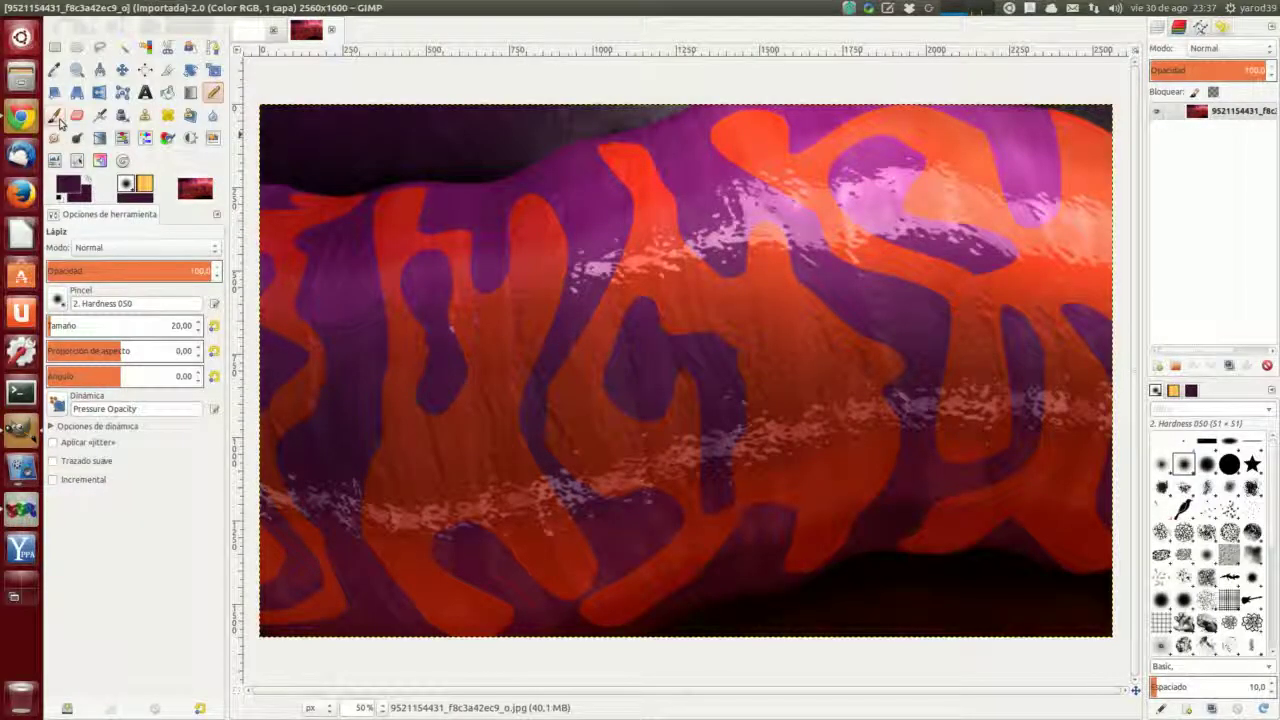
{"action": "left_click", "coordinate": [73, 186]}
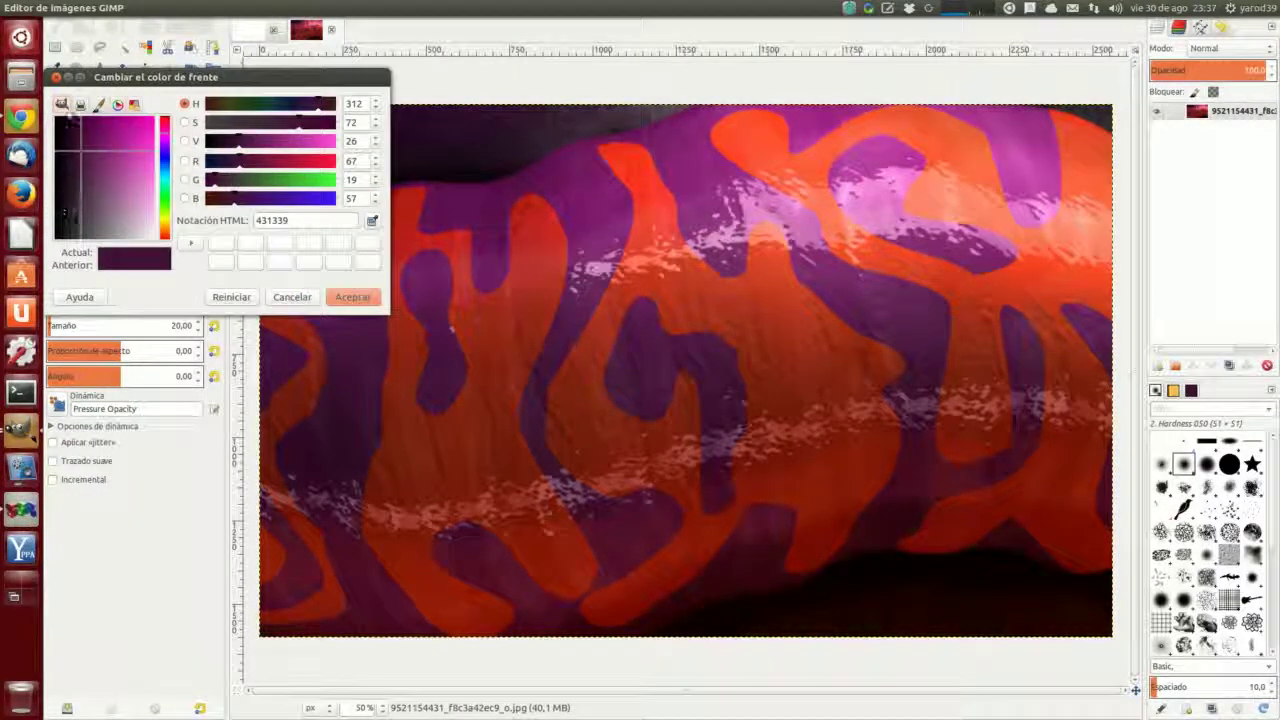
{"action": "left_click", "coordinate": [55, 77]}
{"action": "left_click", "coordinate": [59, 198]}
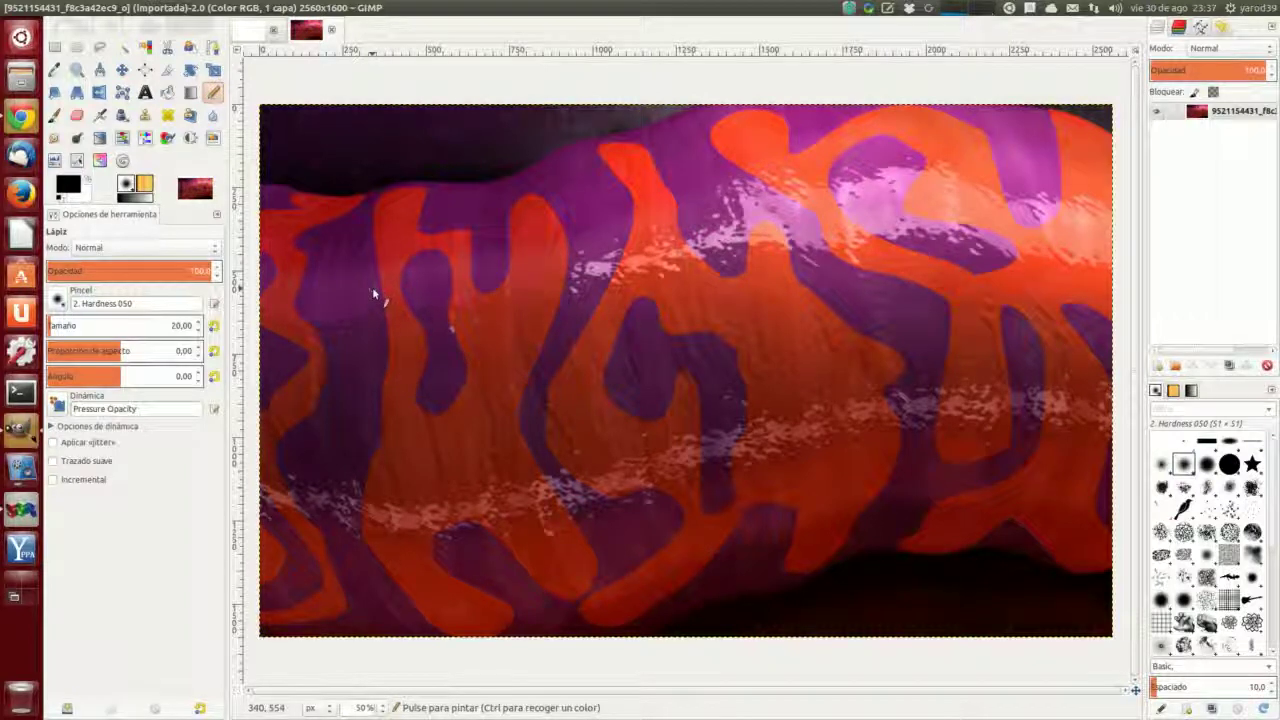
Step: Draw a straight black Pencil line across the photo, from the purple area at upper left down to the lower right
{"action": "key", "text": "shift"}
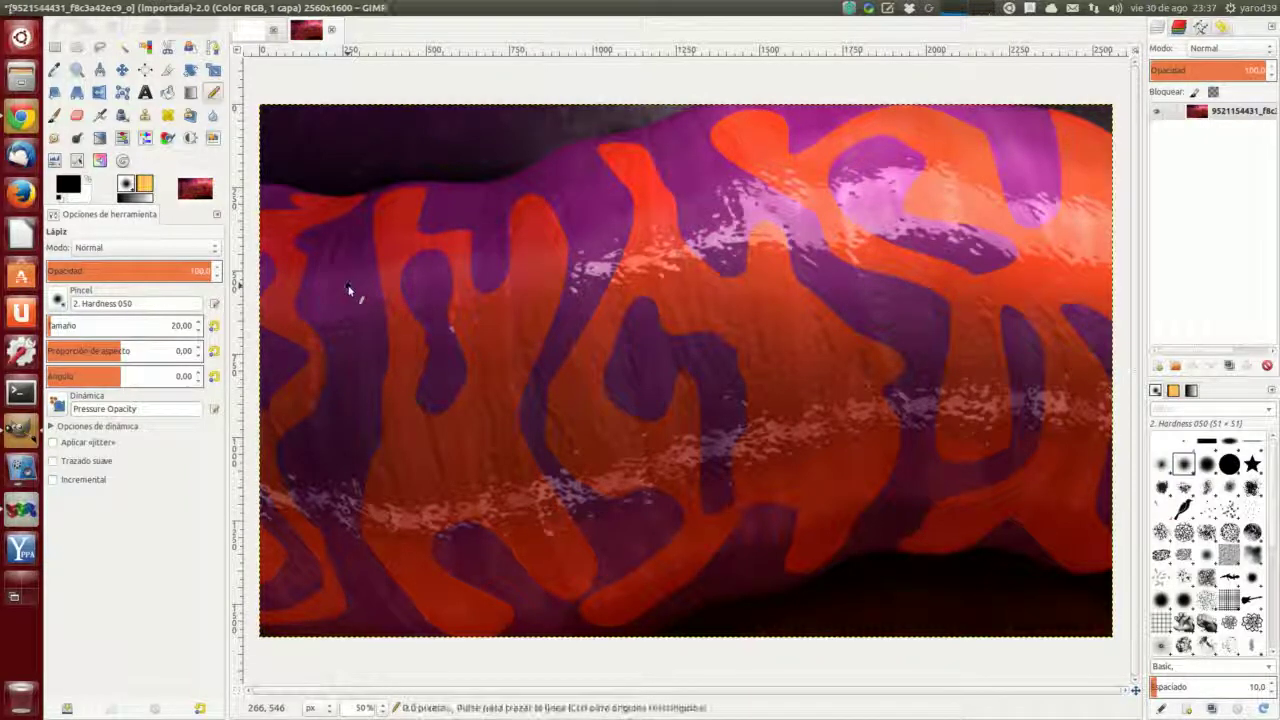
{"action": "left_click", "coordinate": [348, 286], "text": "shift"}
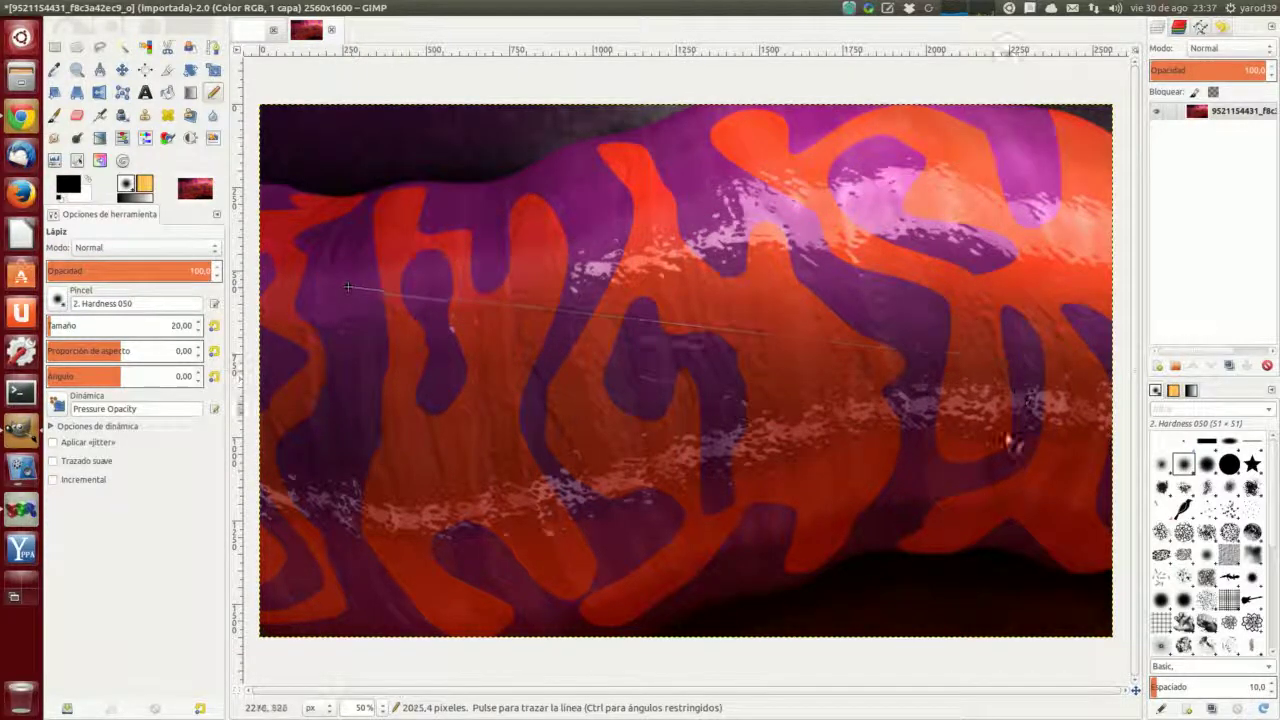
{"action": "left_click", "coordinate": [986, 554], "text": "shift"}
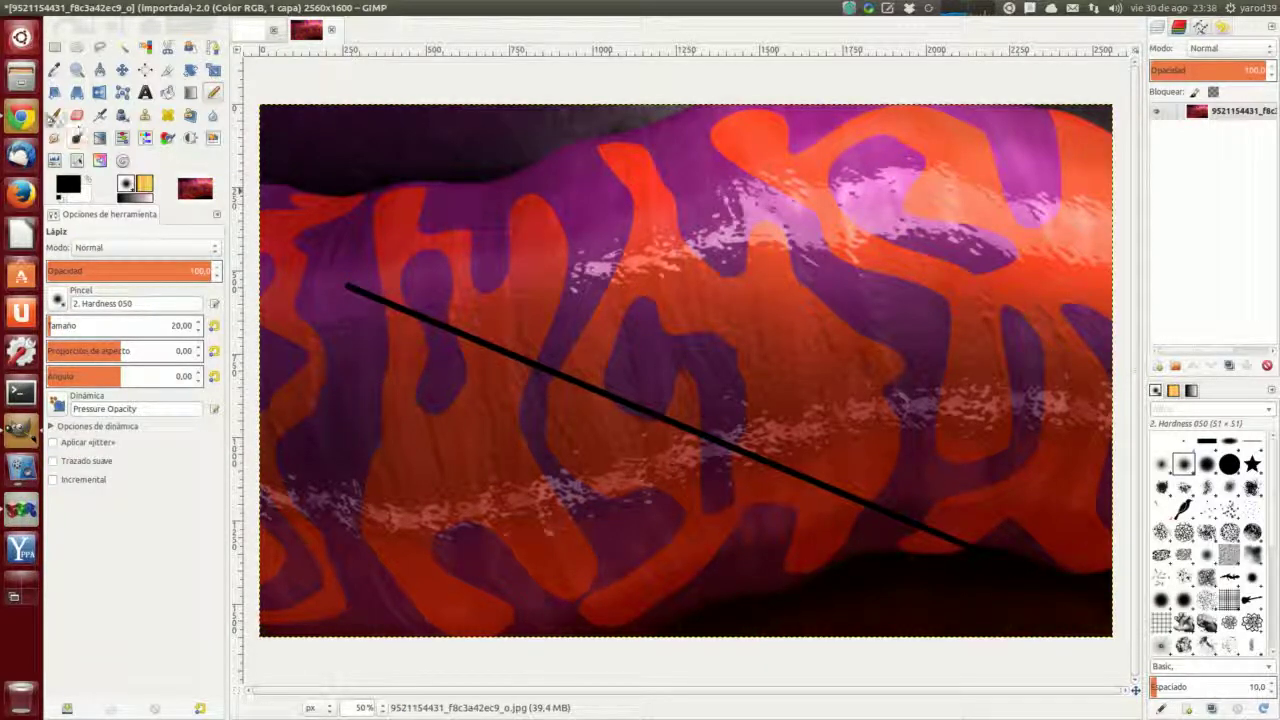
Step: With the Paintbrush, paint a straight black line from the photo's lower left to its upper right, crossing the pencil line
{"action": "left_click", "coordinate": [54, 114]}
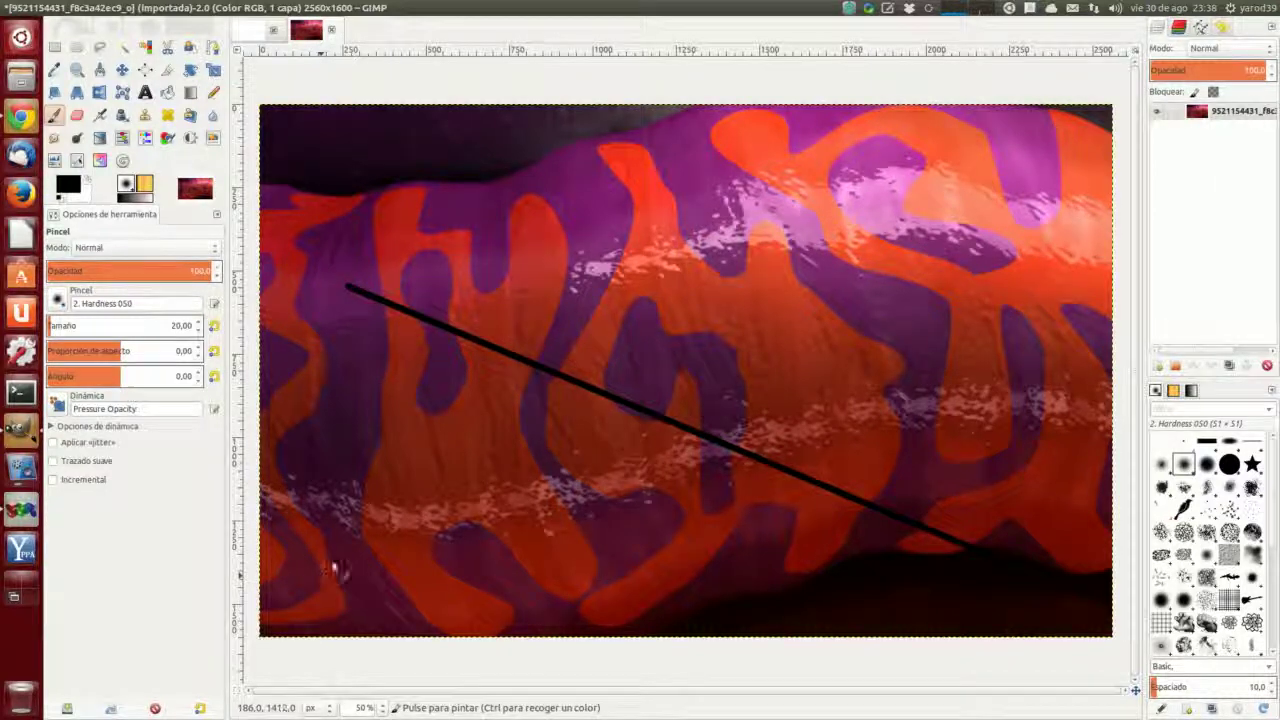
{"action": "key", "text": "shift"}
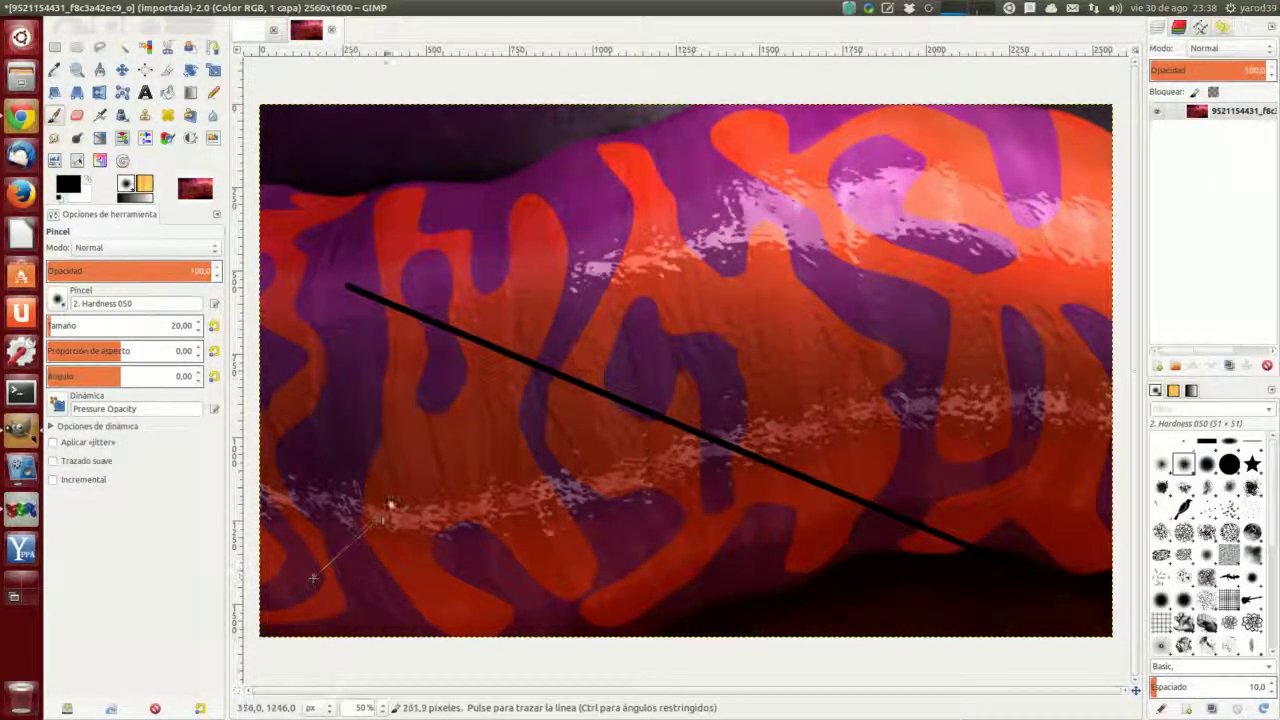
{"action": "left_click", "coordinate": [980, 162], "text": "shift"}
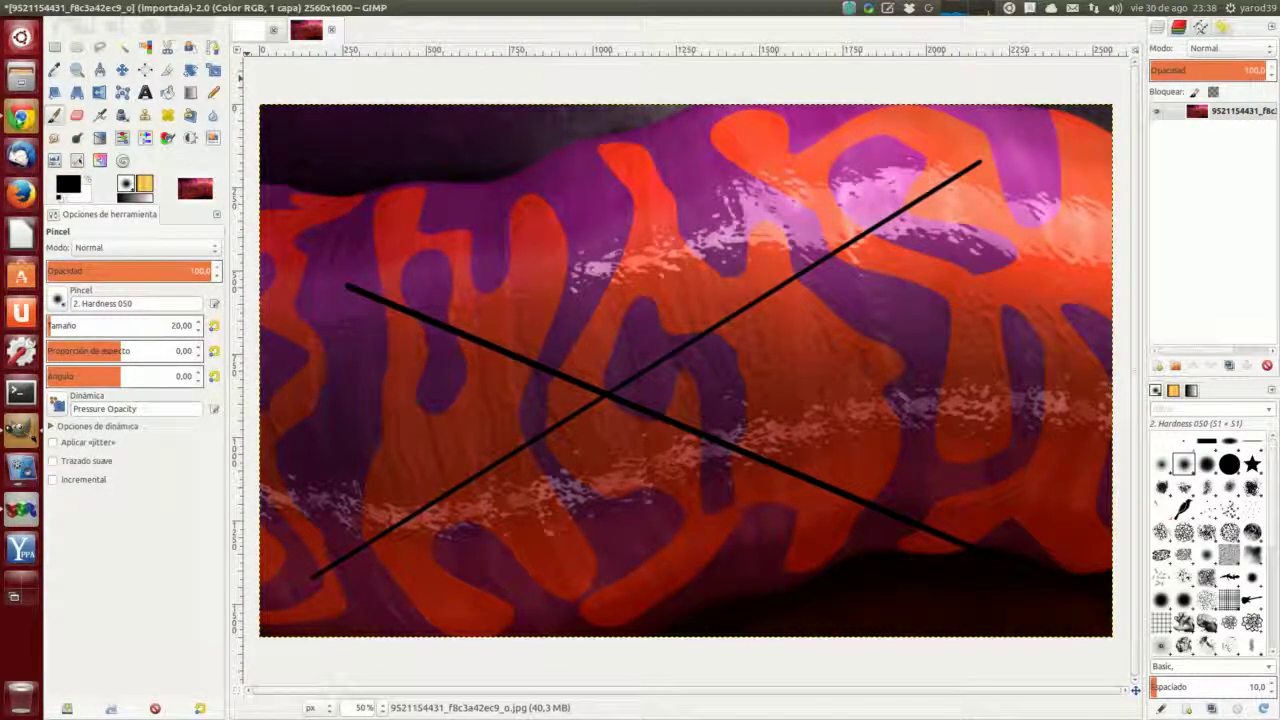
Step: Switch to Chrome and read the manual's explanation of Ctrl+Mayús and lines restricted to multiples of 15 degrees
{"action": "left_click", "coordinate": [21, 118]}
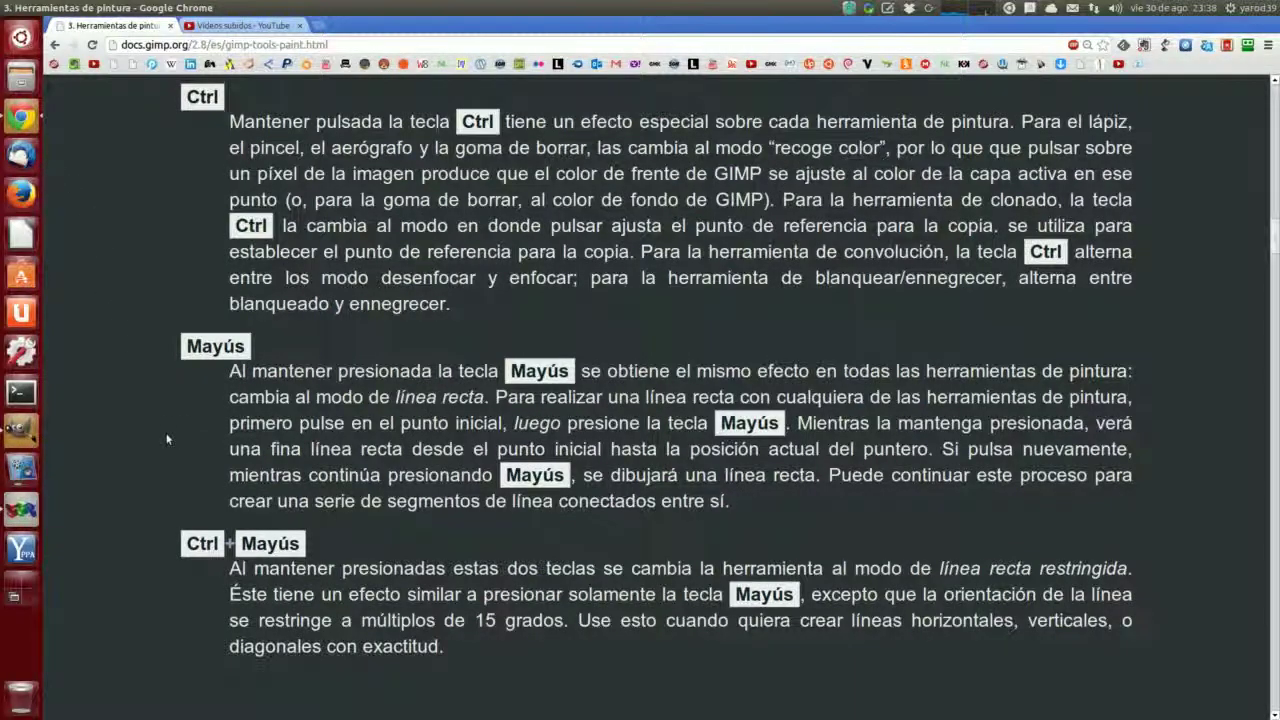
{"action": "scroll", "coordinate": [165, 430], "scroll_direction": "down", "scroll_amount": 2}
{"action": "scroll", "coordinate": [161, 421], "scroll_direction": "down", "scroll_amount": 1}
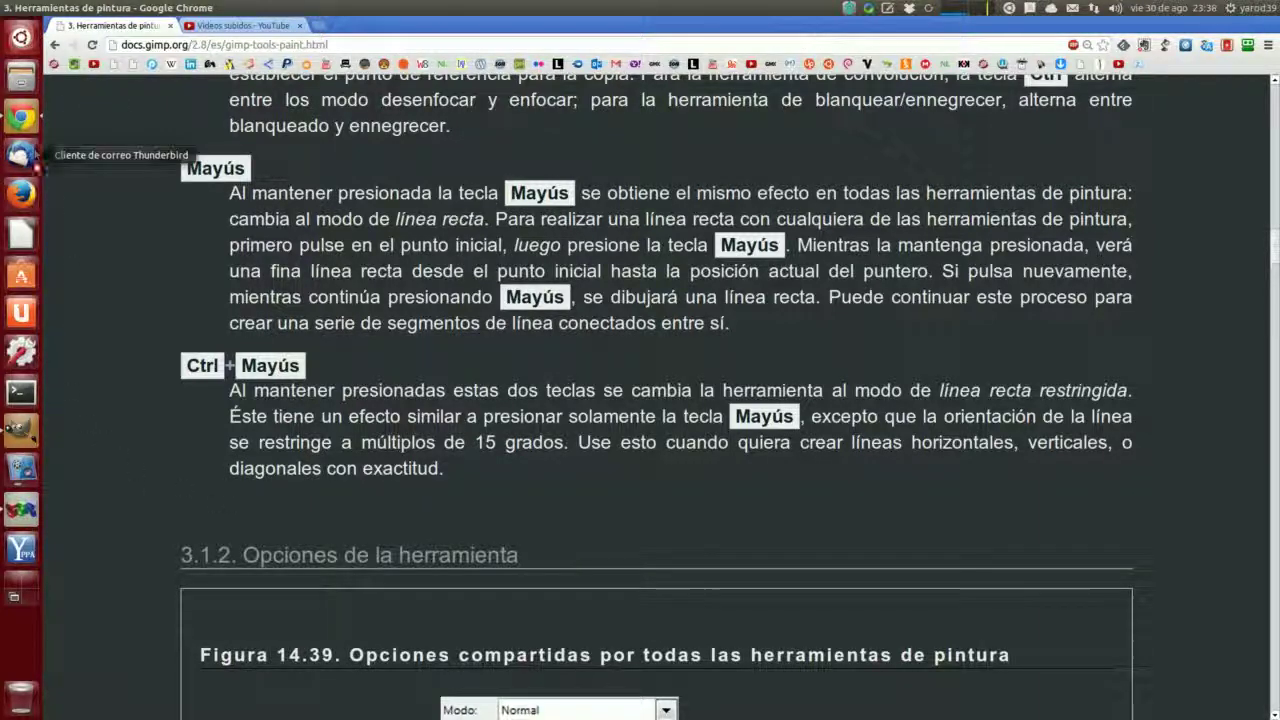
Step: Switch to GIMP and undo both straight black lines on the photo
{"action": "left_click", "coordinate": [21, 430]}
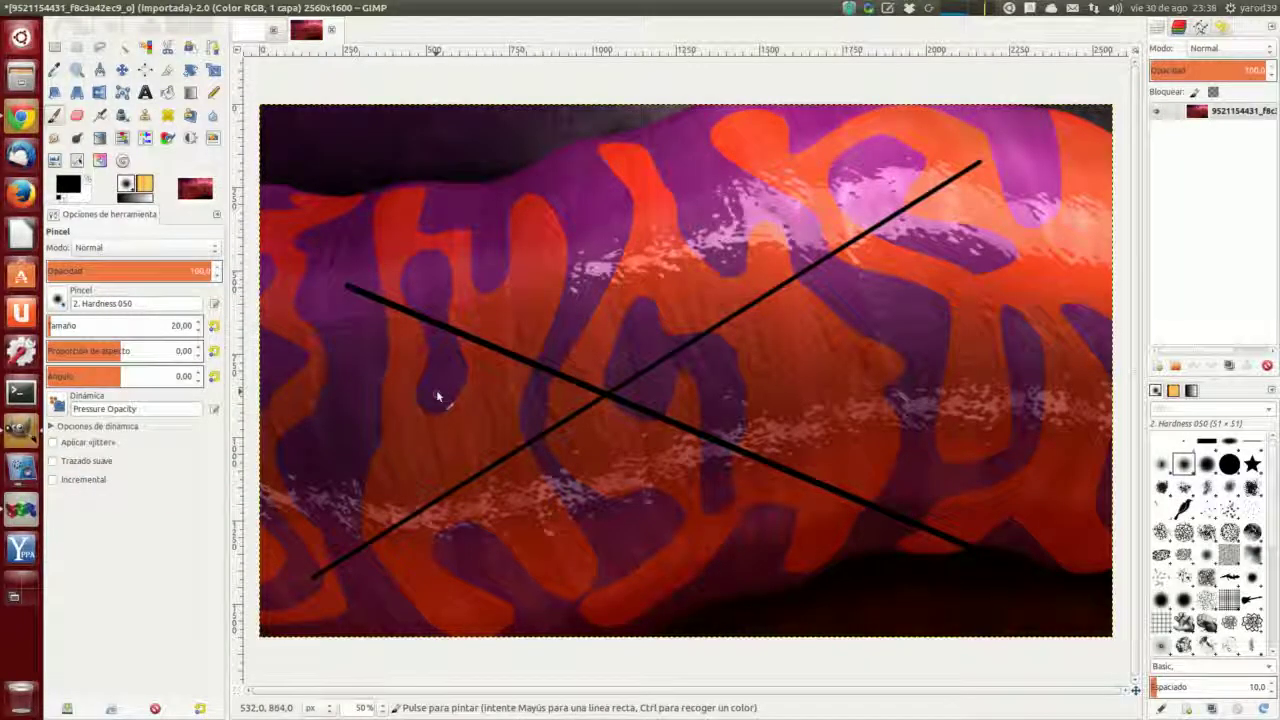
{"action": "mouse_move", "coordinate": [146, 8]}
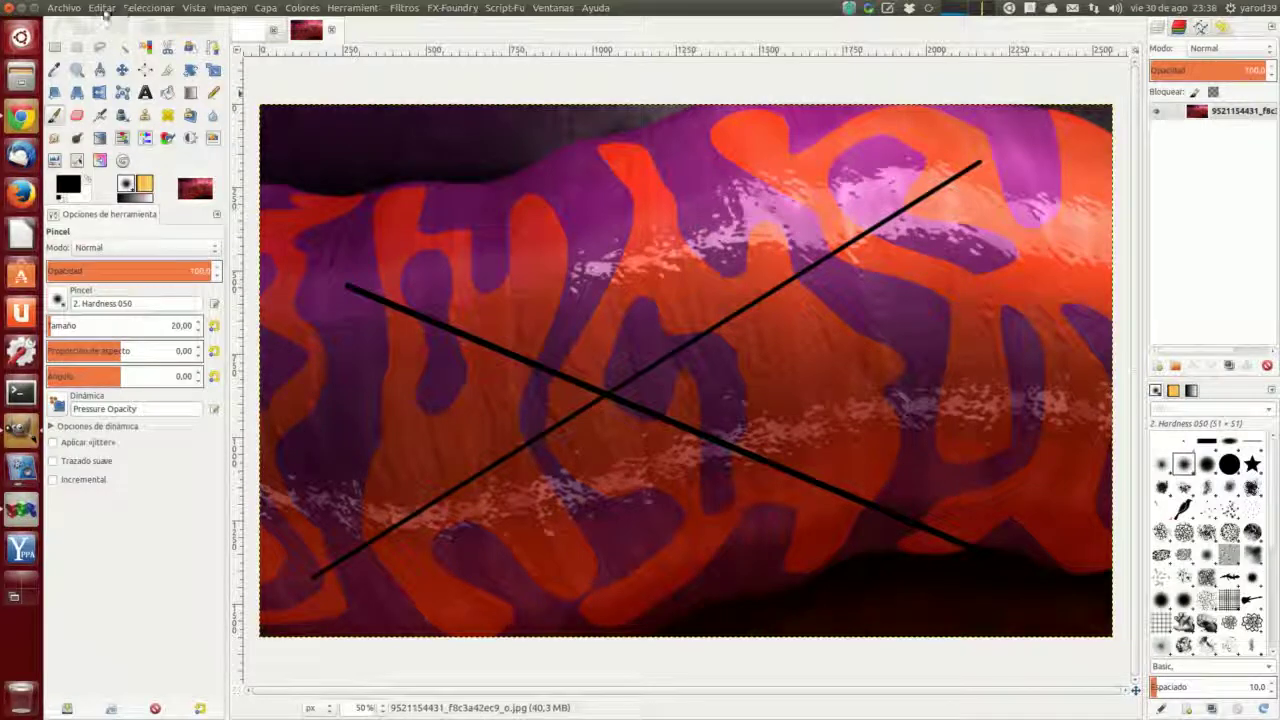
{"action": "left_click", "coordinate": [102, 8]}
{"action": "left_click", "coordinate": [110, 24]}
{"action": "left_click", "coordinate": [108, 10]}
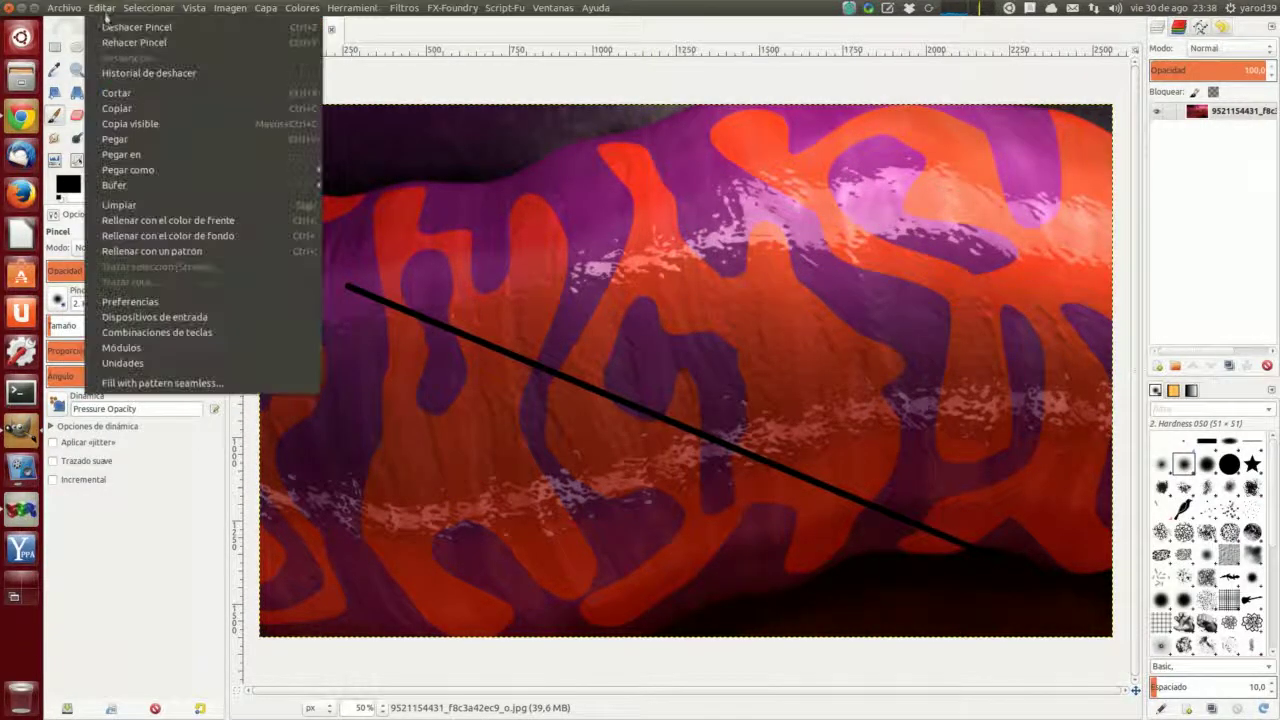
{"action": "left_click", "coordinate": [110, 23]}
{"action": "left_click", "coordinate": [108, 10]}
{"action": "left_click", "coordinate": [110, 24]}
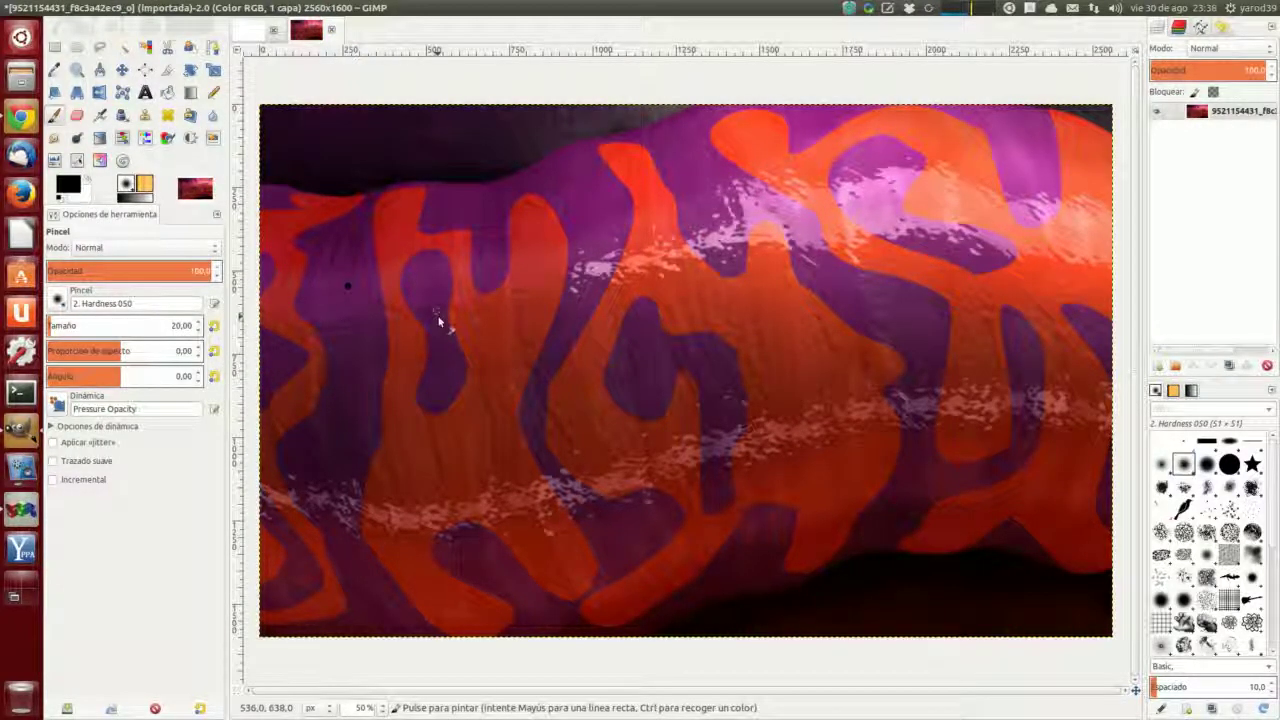
Step: Sample the orange-red beside the purple oval as the foreground colour and paint an exactly horizontal line across the photo's lower part
{"action": "key", "text": "ctrl"}
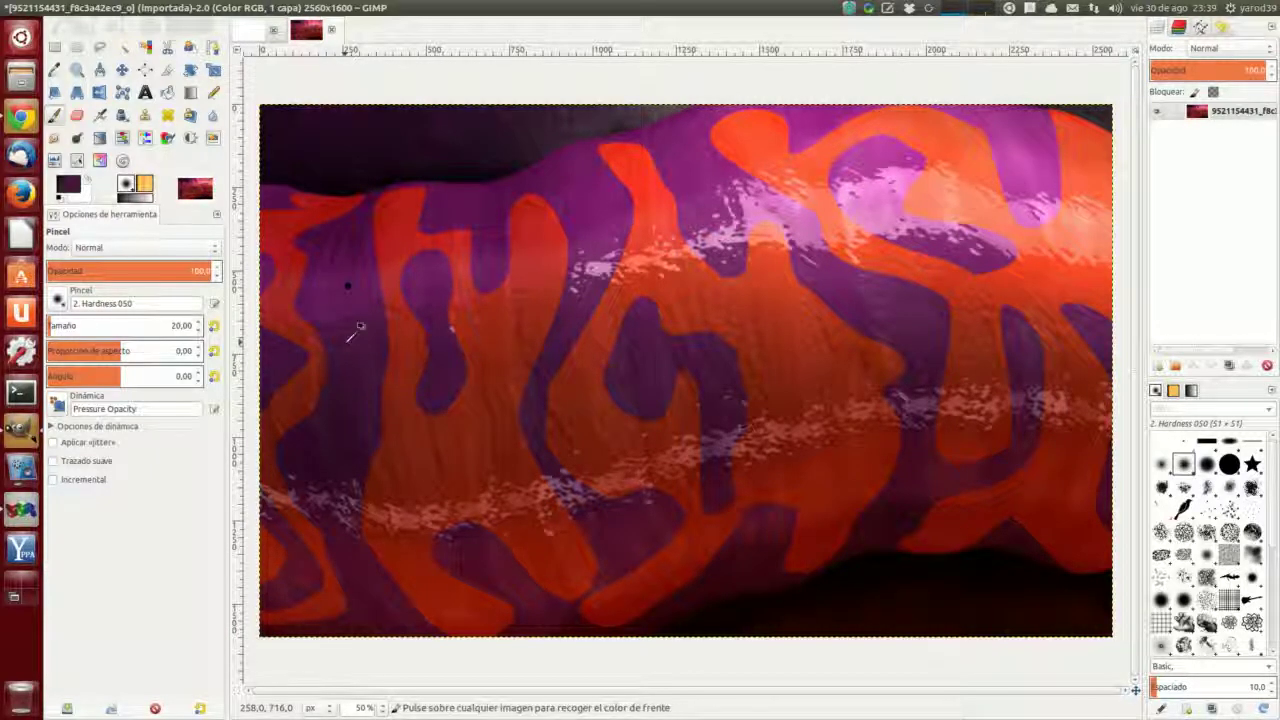
{"action": "left_click", "coordinate": [465, 322], "text": "ctrl"}
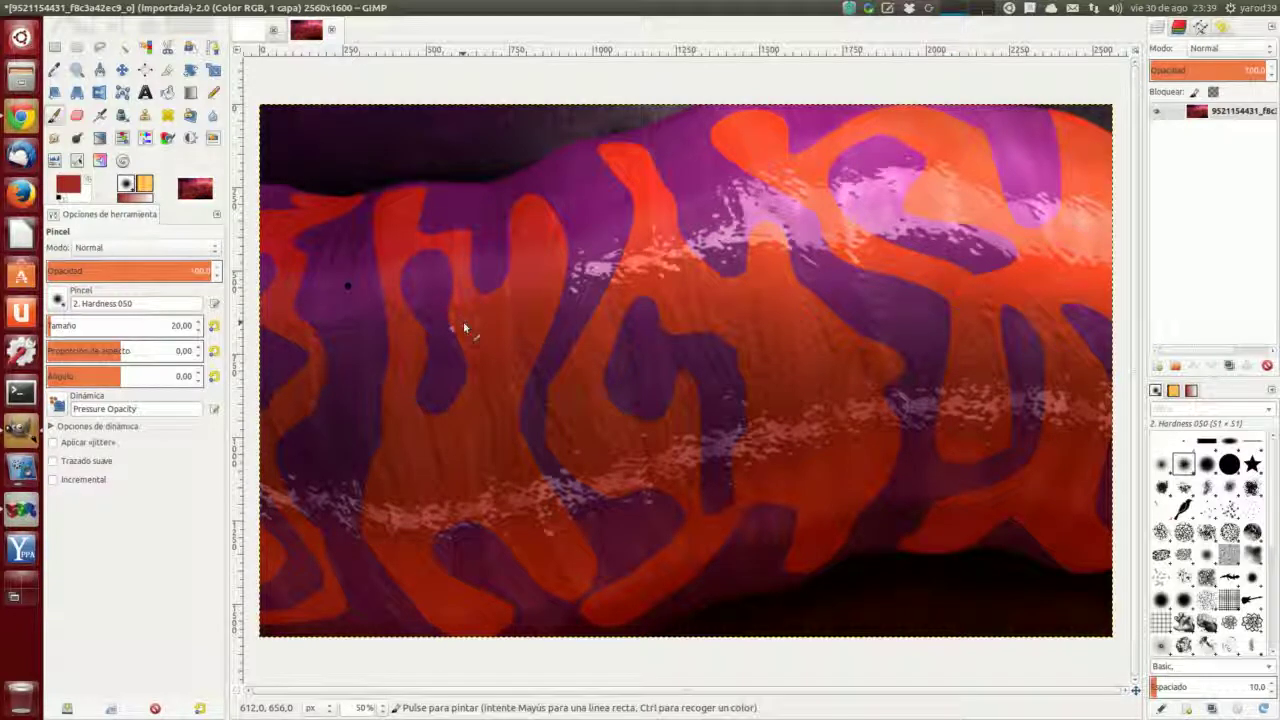
{"action": "key", "text": "shift"}
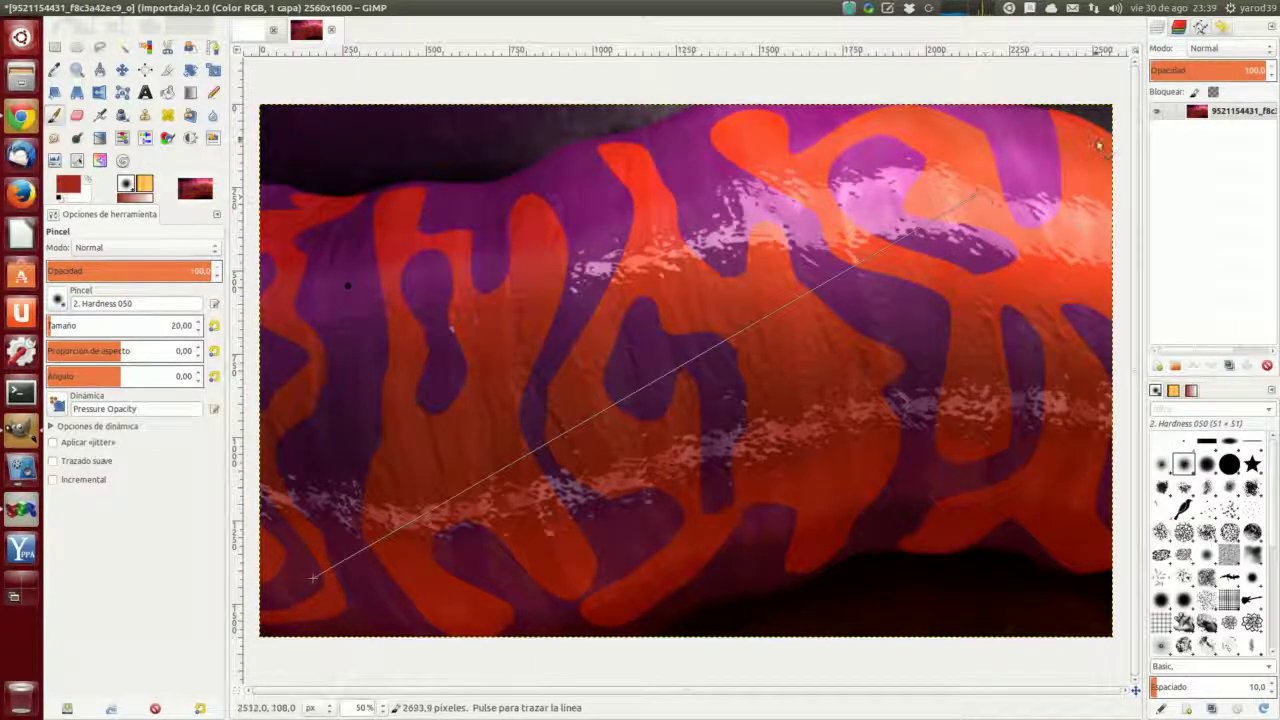
{"action": "left_click", "coordinate": [1054, 580], "text": "shift"}
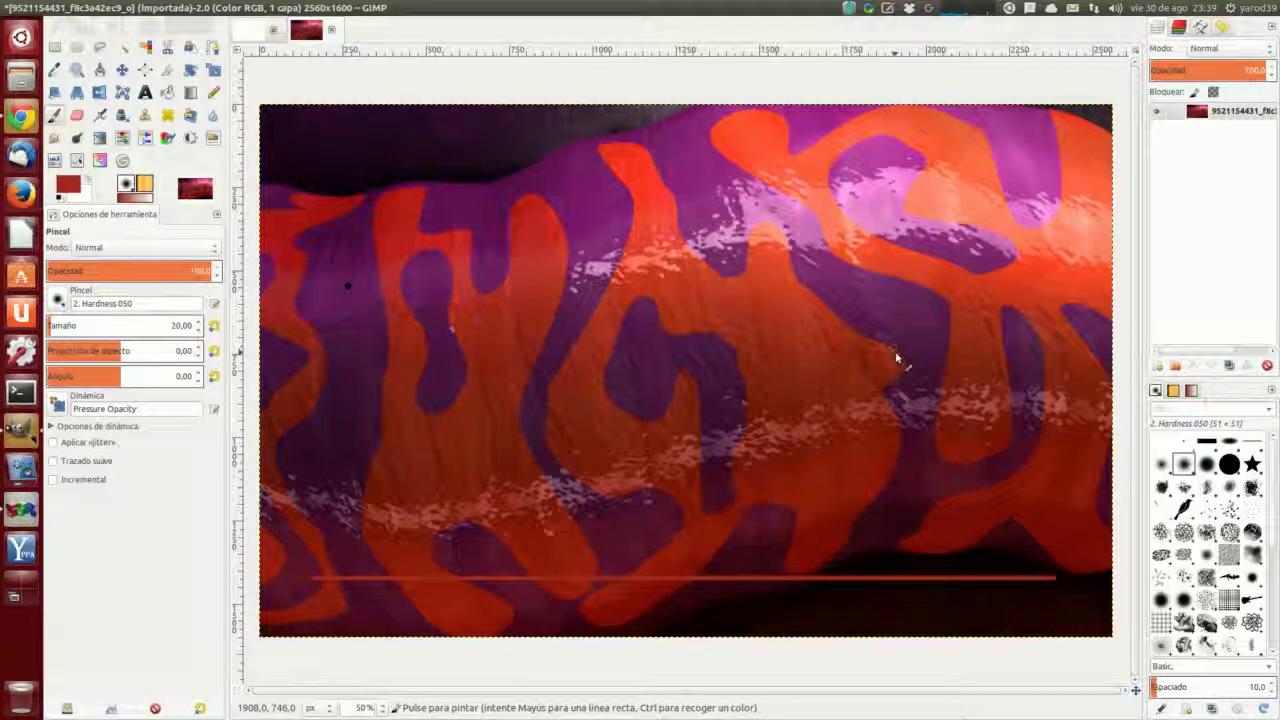
Step: Paint an exactly vertical line upward from the right end of the horizontal line, to about a third of the photo's height
{"action": "key", "text": "shift"}
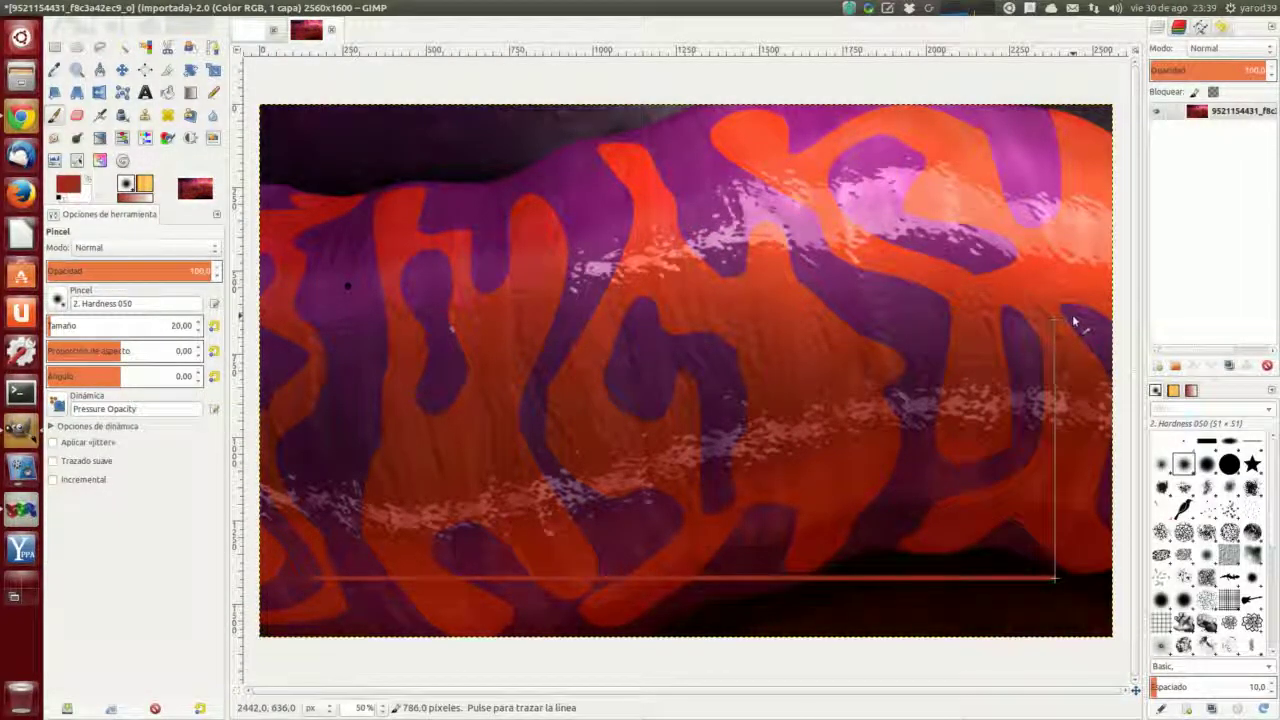
{"action": "left_click", "coordinate": [1060, 265], "text": "shift"}
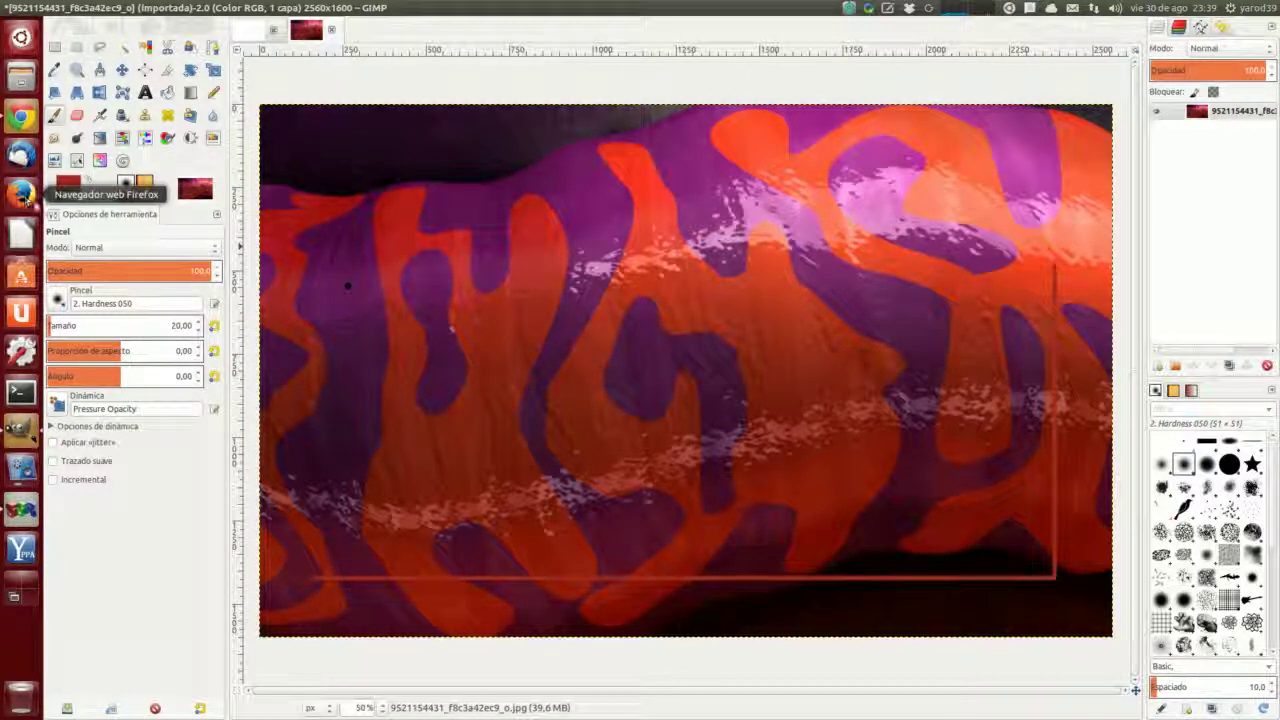
Step: Look through the shared tool options in manual section 3.1.2 in Chrome, and switch to GIMP to view the Pencil's options
{"action": "left_click", "coordinate": [20, 116]}
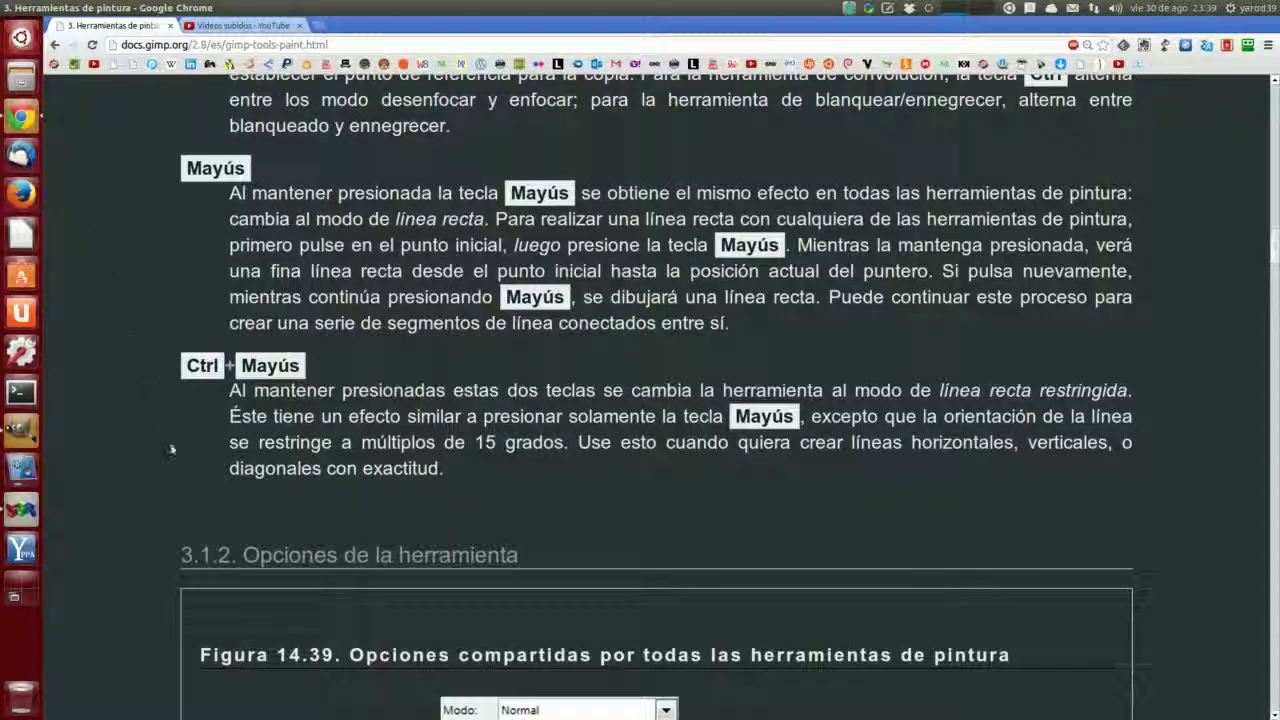
{"action": "scroll", "coordinate": [142, 454], "scroll_direction": "down", "scroll_amount": 5}
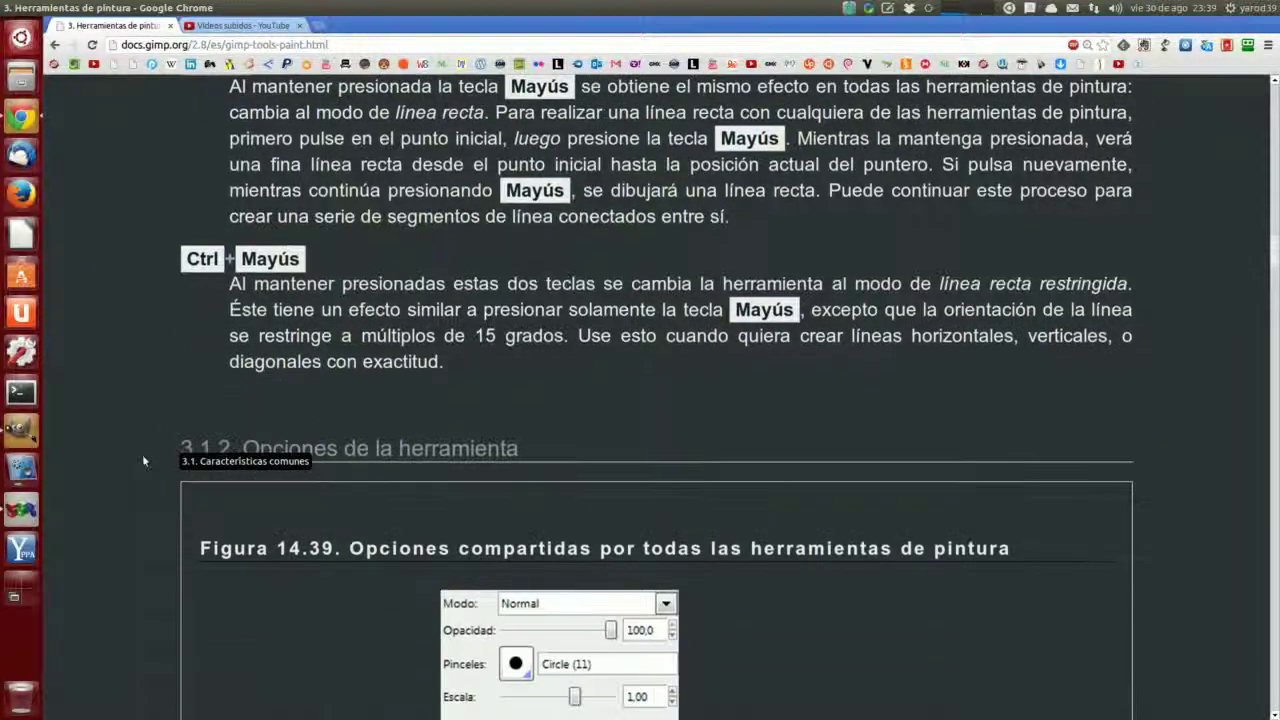
{"action": "scroll", "coordinate": [143, 461], "scroll_direction": "down", "scroll_amount": 9}
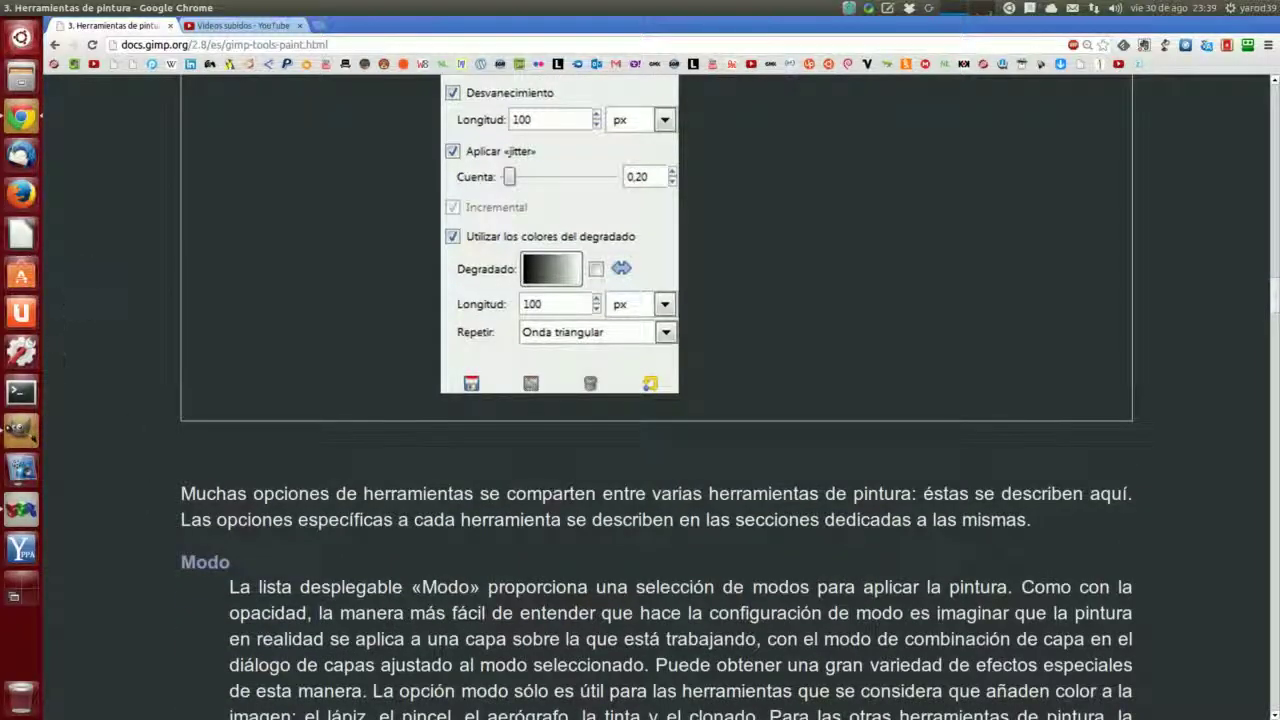
{"action": "left_click", "coordinate": [21, 432]}
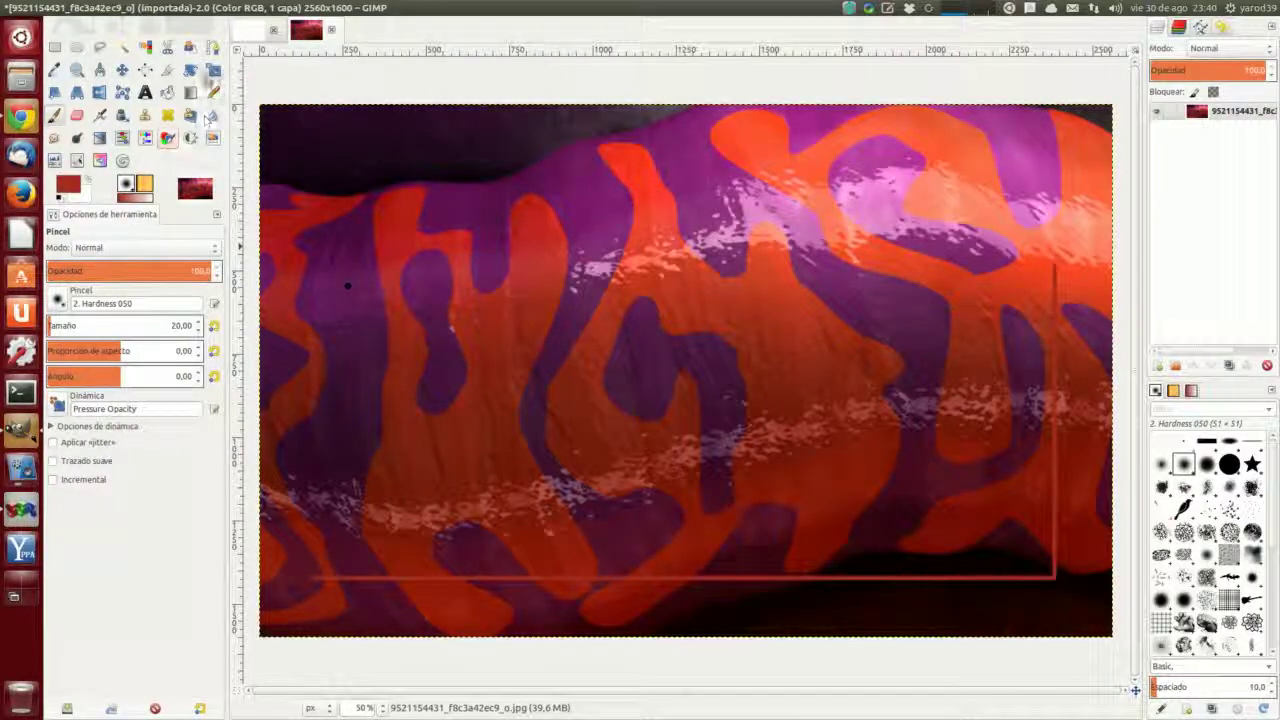
{"action": "left_click", "coordinate": [212, 93]}
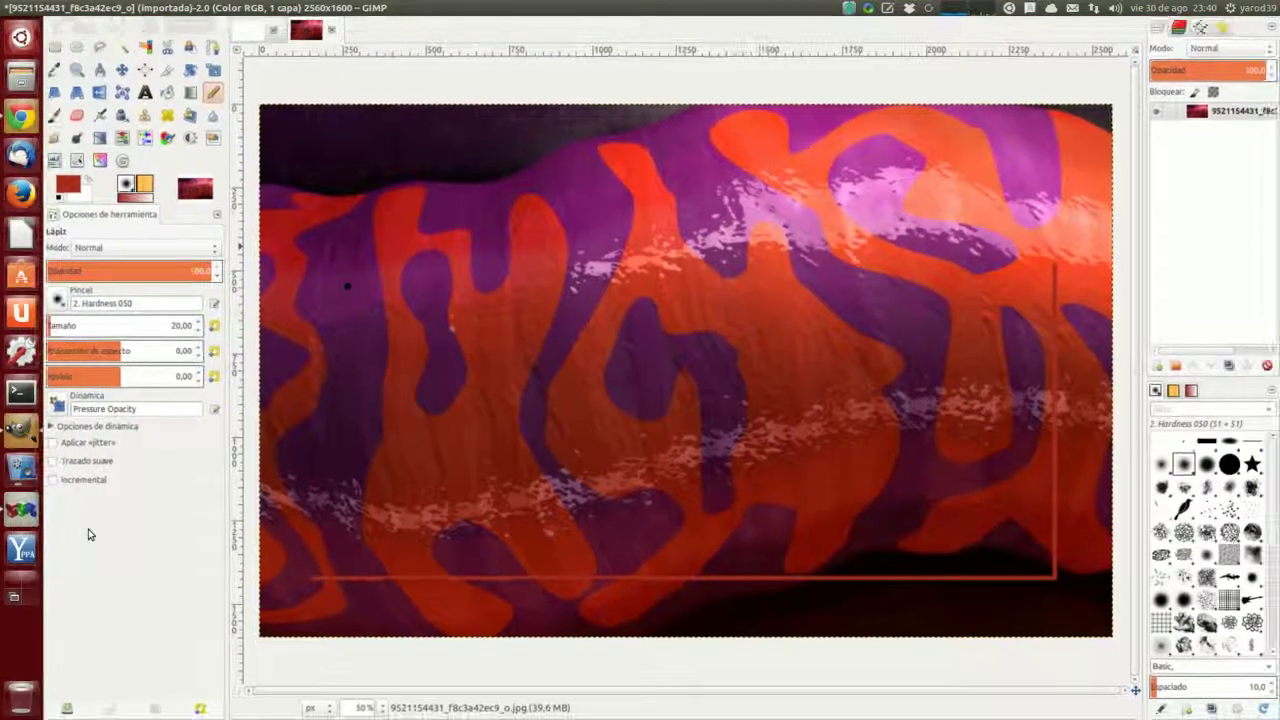
Step: Switch to Chrome and read the manual's explanation of the Modo option for painting tools
{"action": "left_click", "coordinate": [21, 117]}
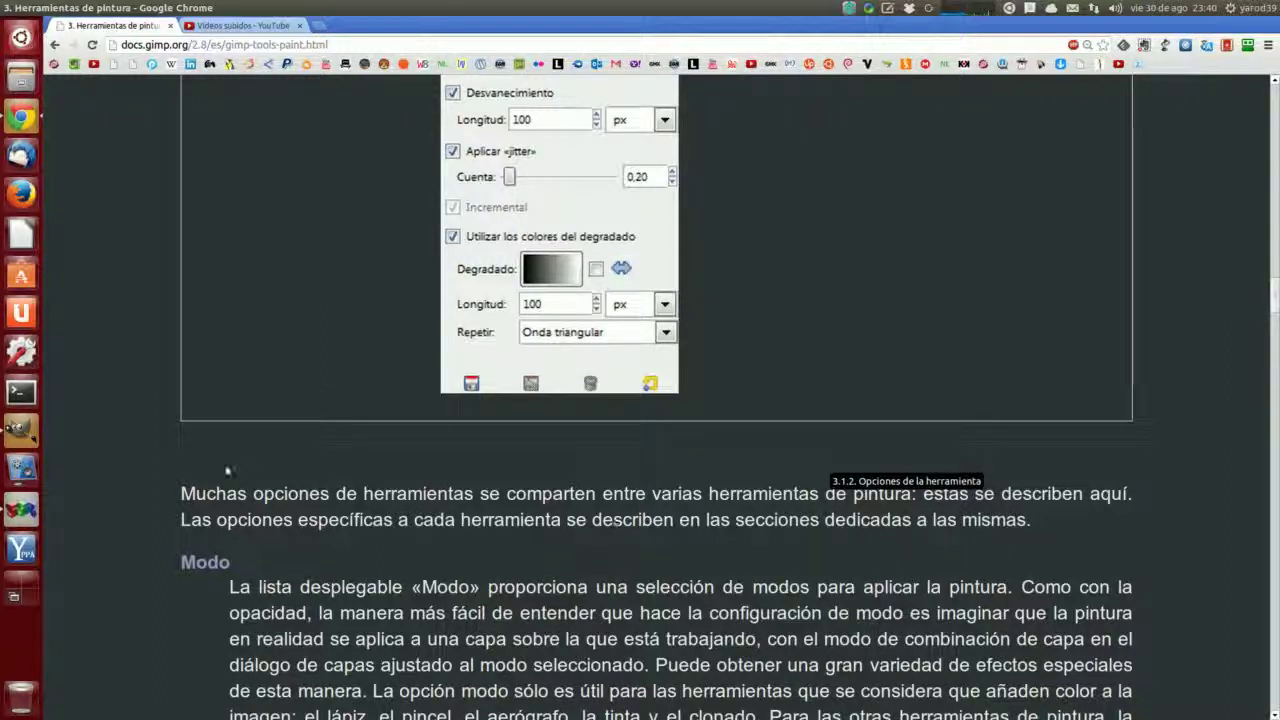
{"action": "scroll", "coordinate": [228, 468], "scroll_direction": "down", "scroll_amount": 3}
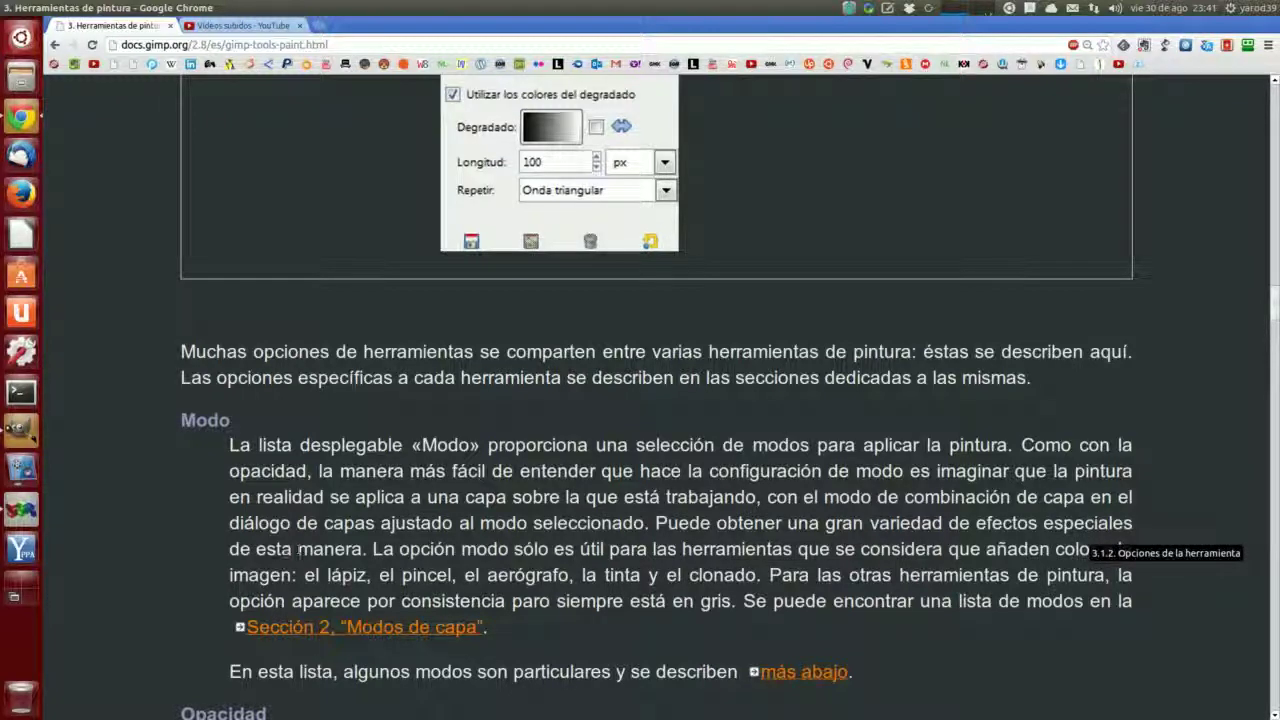
{"action": "scroll", "coordinate": [299, 549], "scroll_direction": "down", "scroll_amount": 1}
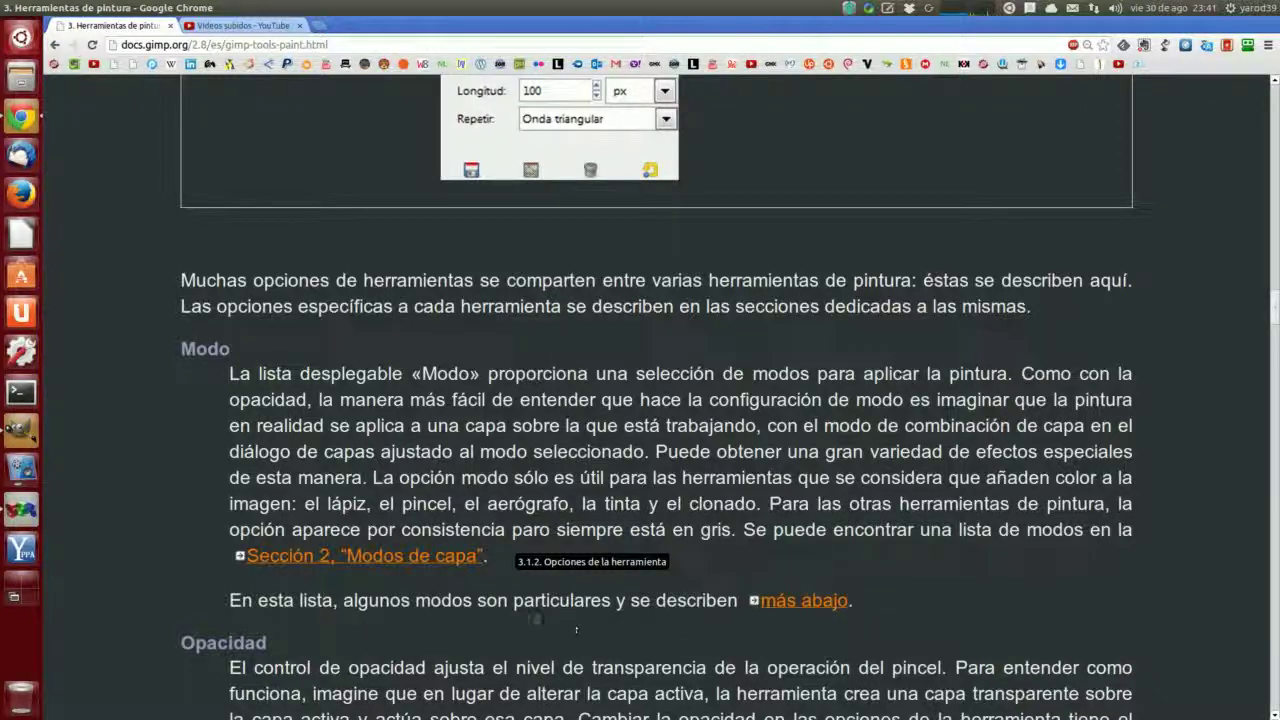
Step: Switch to GIMP, try the Pantalla paint mode for the Pencil, look over the other modes and restore Normal
{"action": "left_click", "coordinate": [21, 430]}
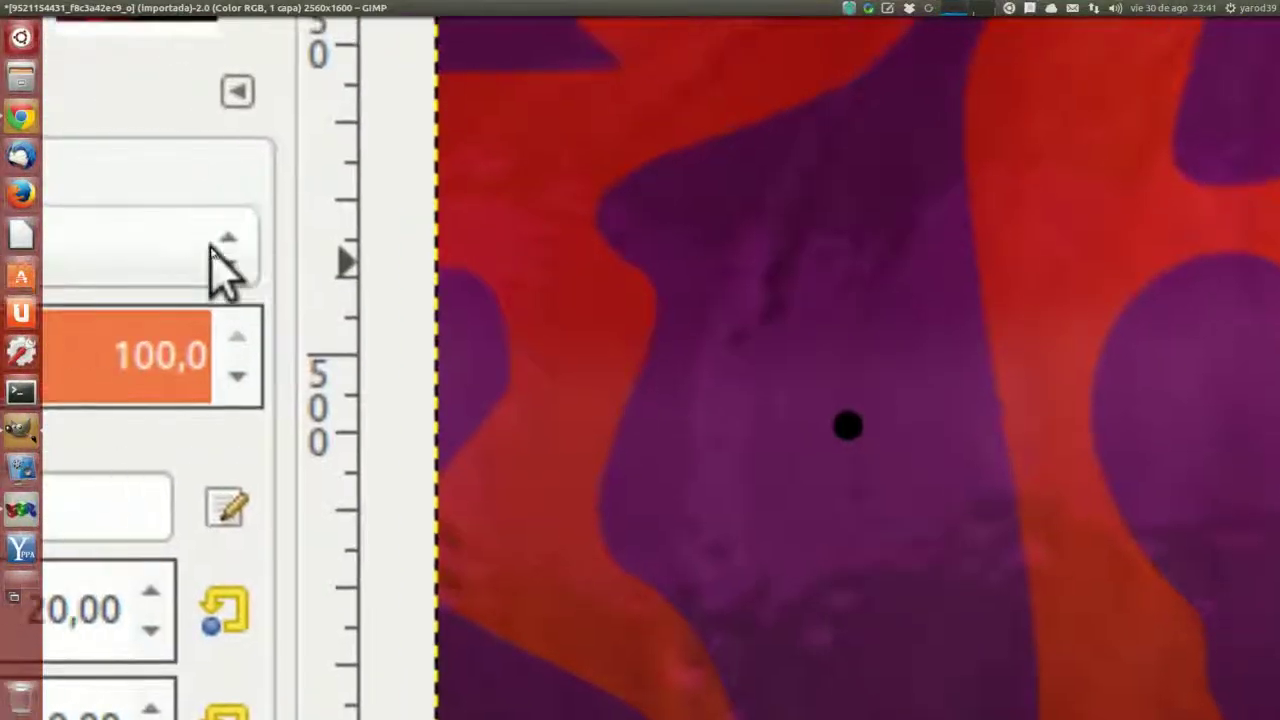
{"action": "left_click", "coordinate": [220, 265]}
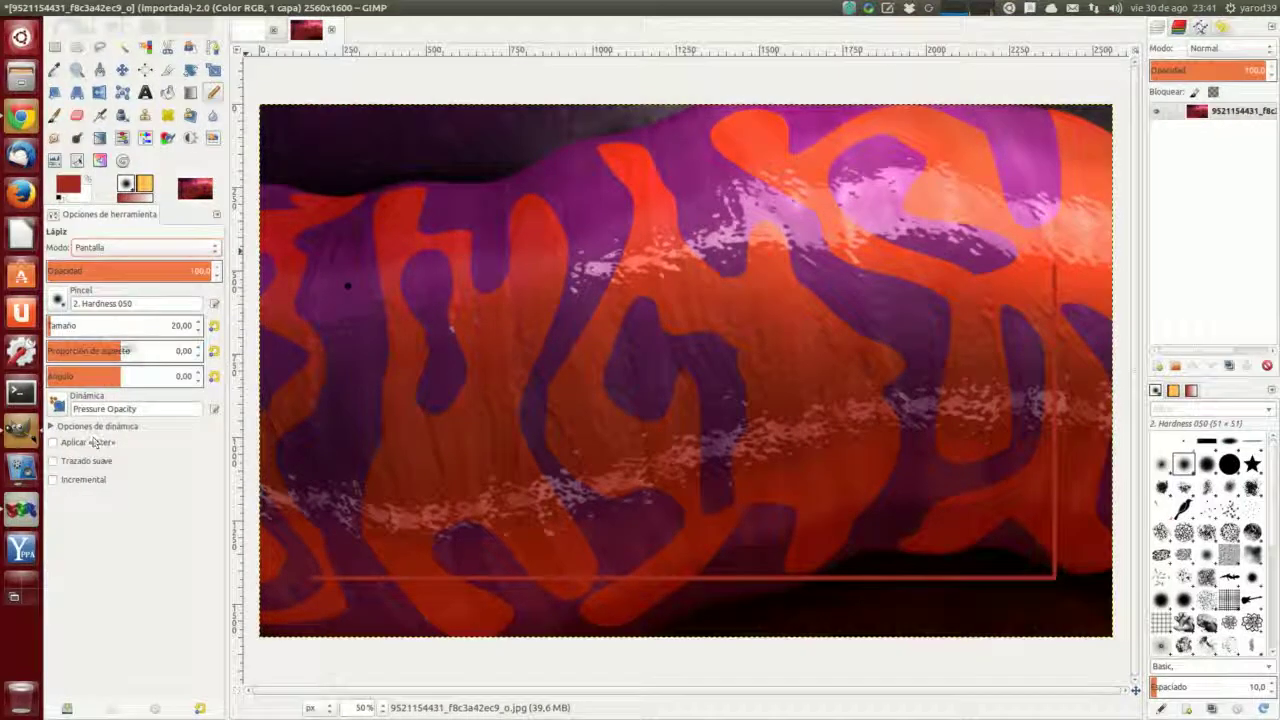
{"action": "left_click", "coordinate": [213, 250]}
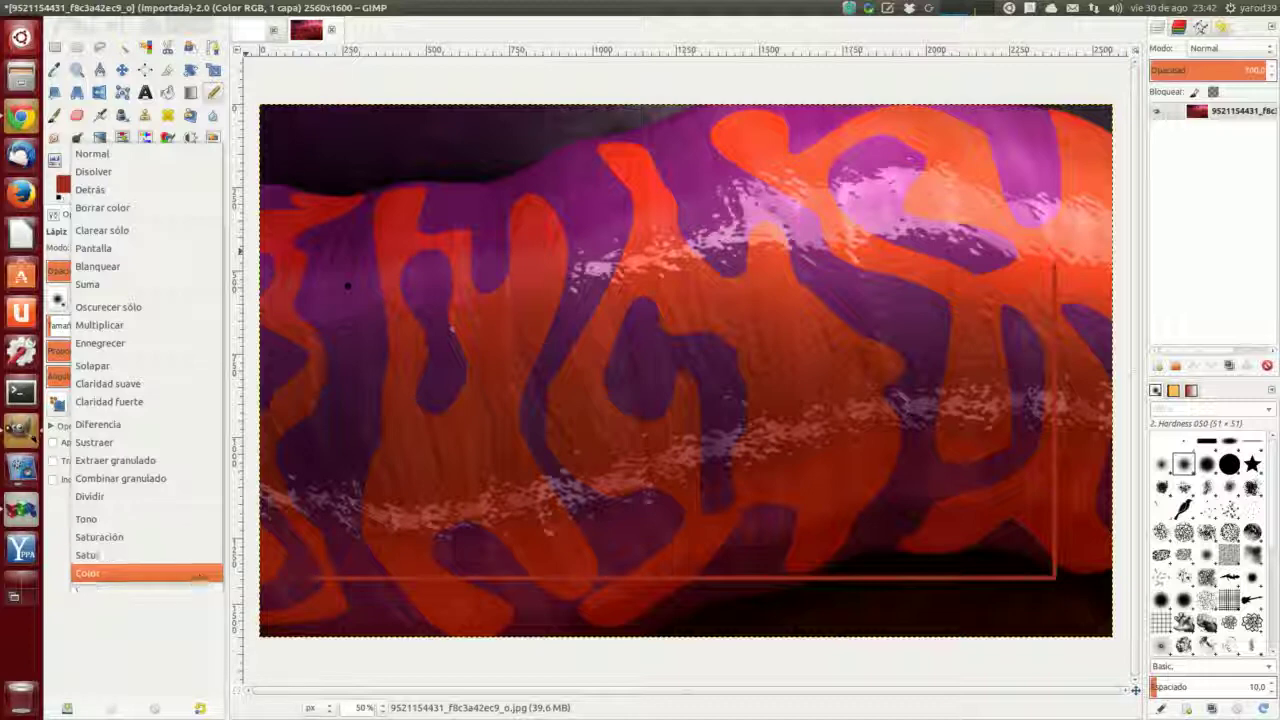
{"action": "left_click", "coordinate": [196, 160]}
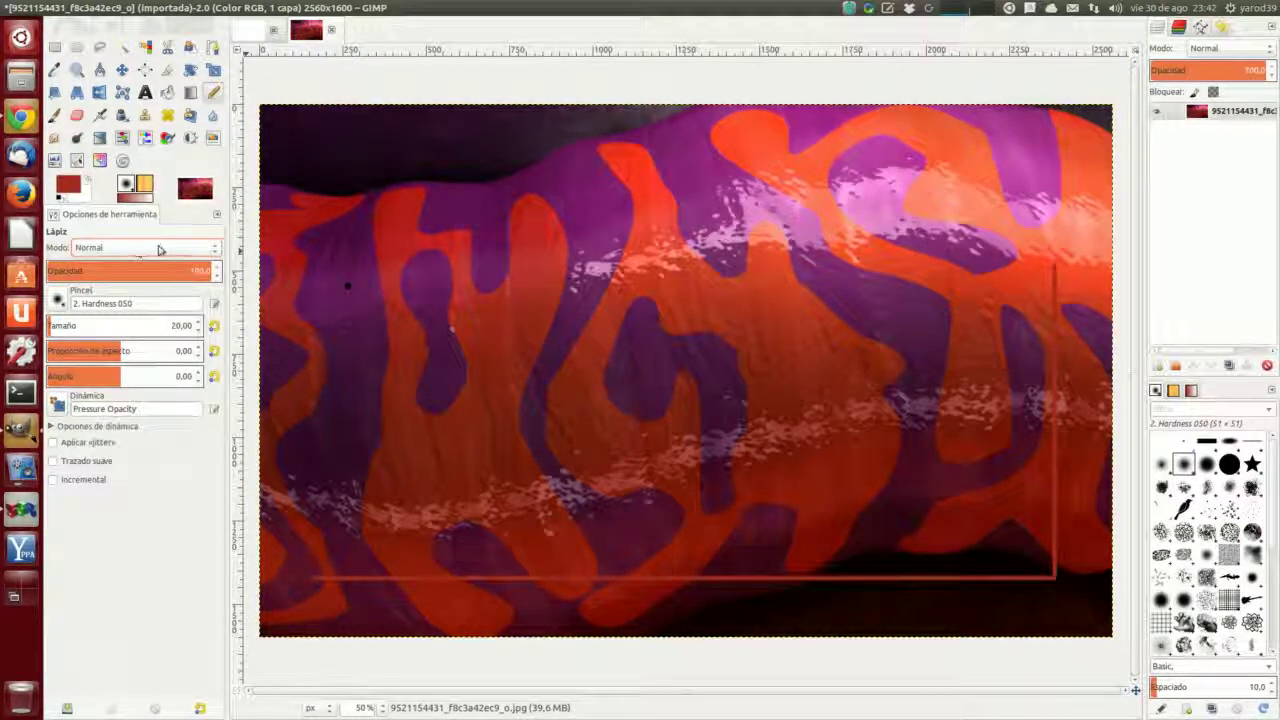
Step: Compare the mode options of the Paintbrush, Eraser, Airbrush, Clone, Blend and Bucket Fill tools, ending with the Pencil active
{"action": "left_click", "coordinate": [56, 116]}
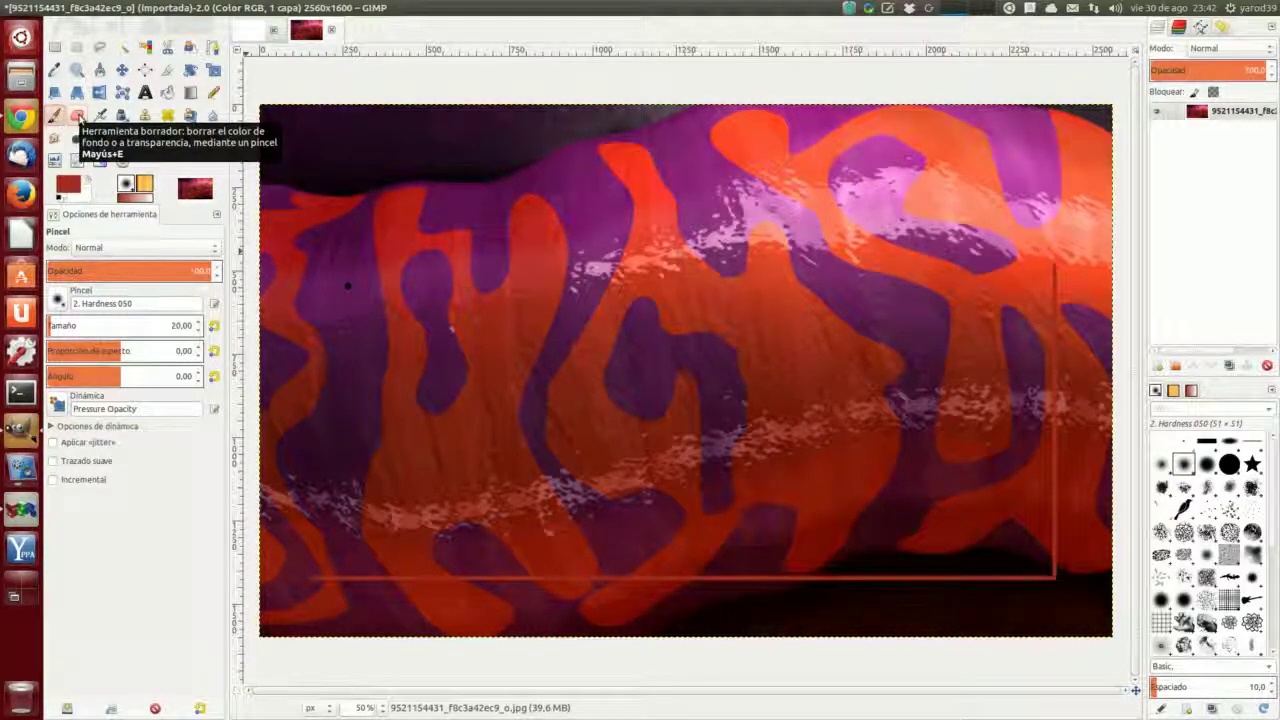
{"action": "left_click", "coordinate": [77, 119]}
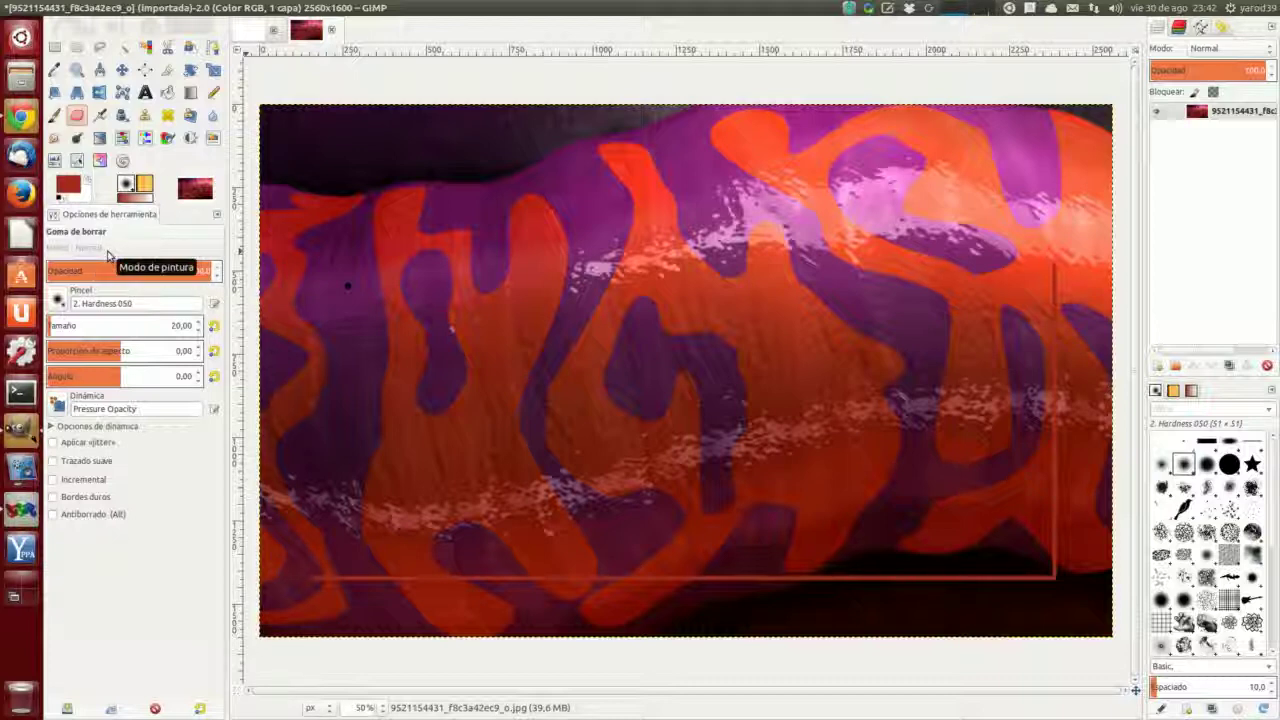
{"action": "left_click", "coordinate": [100, 115]}
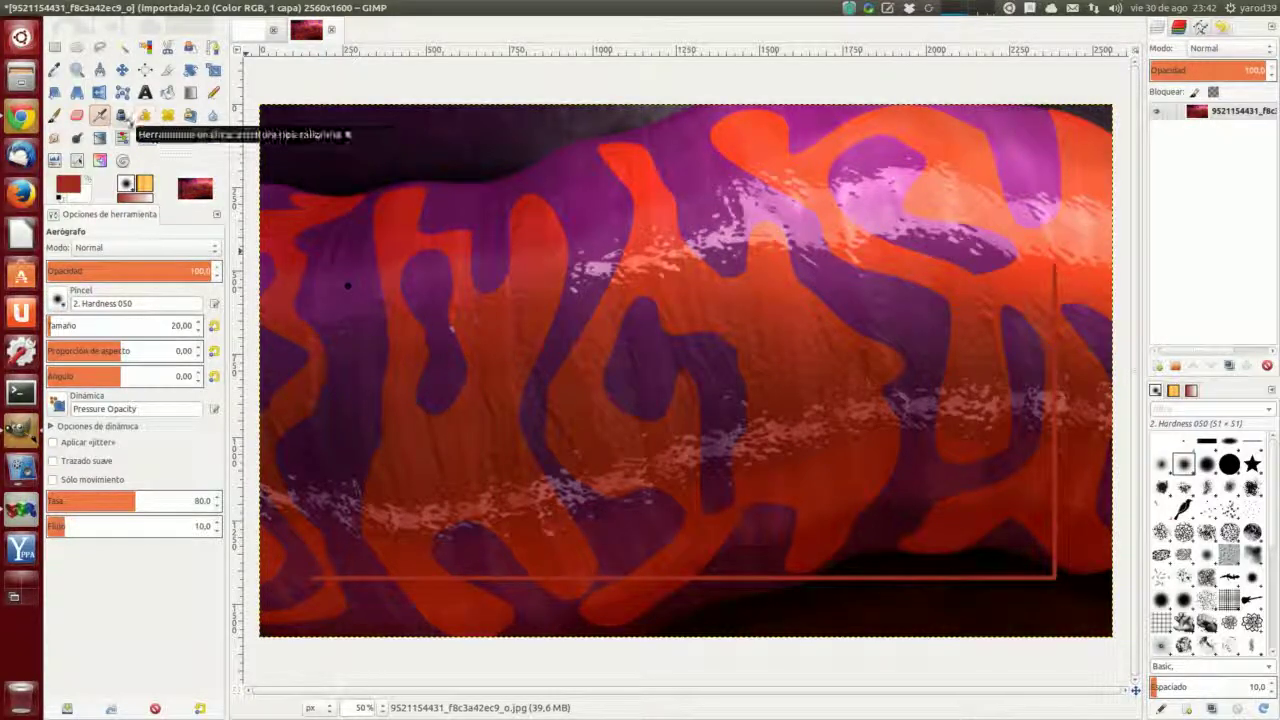
{"action": "left_click", "coordinate": [146, 117]}
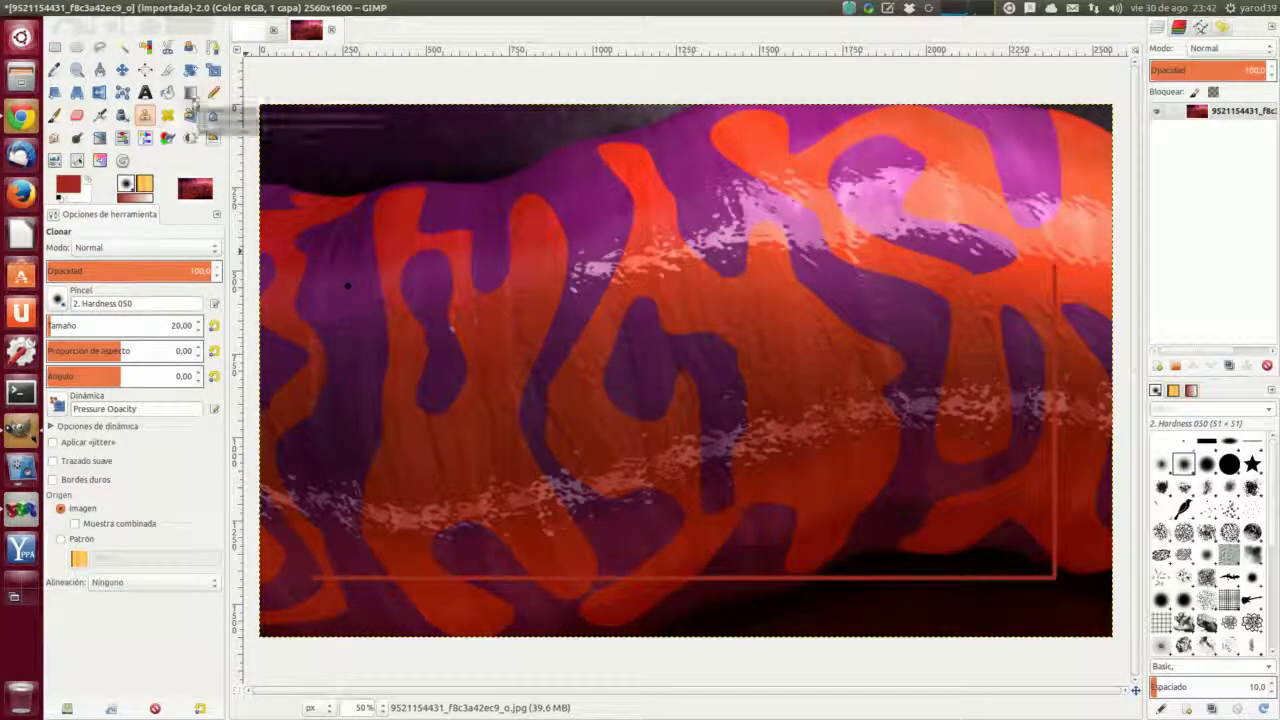
{"action": "left_click", "coordinate": [212, 93]}
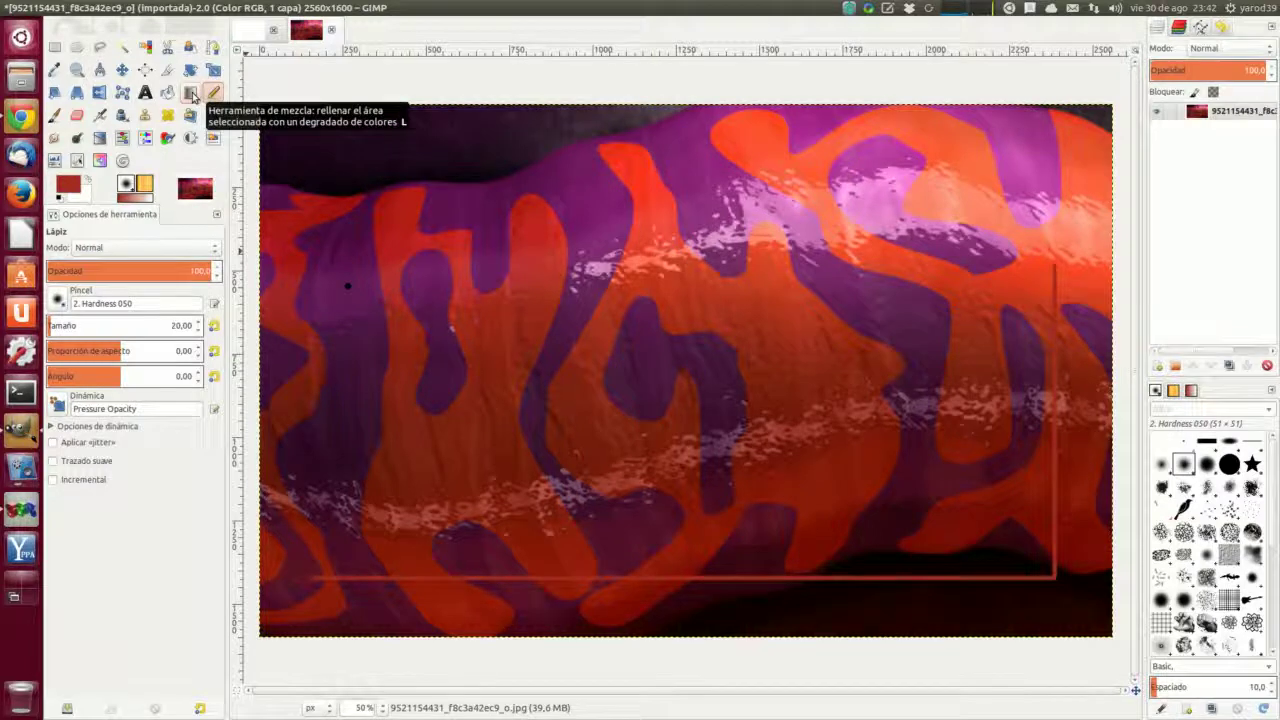
{"action": "left_click", "coordinate": [191, 94]}
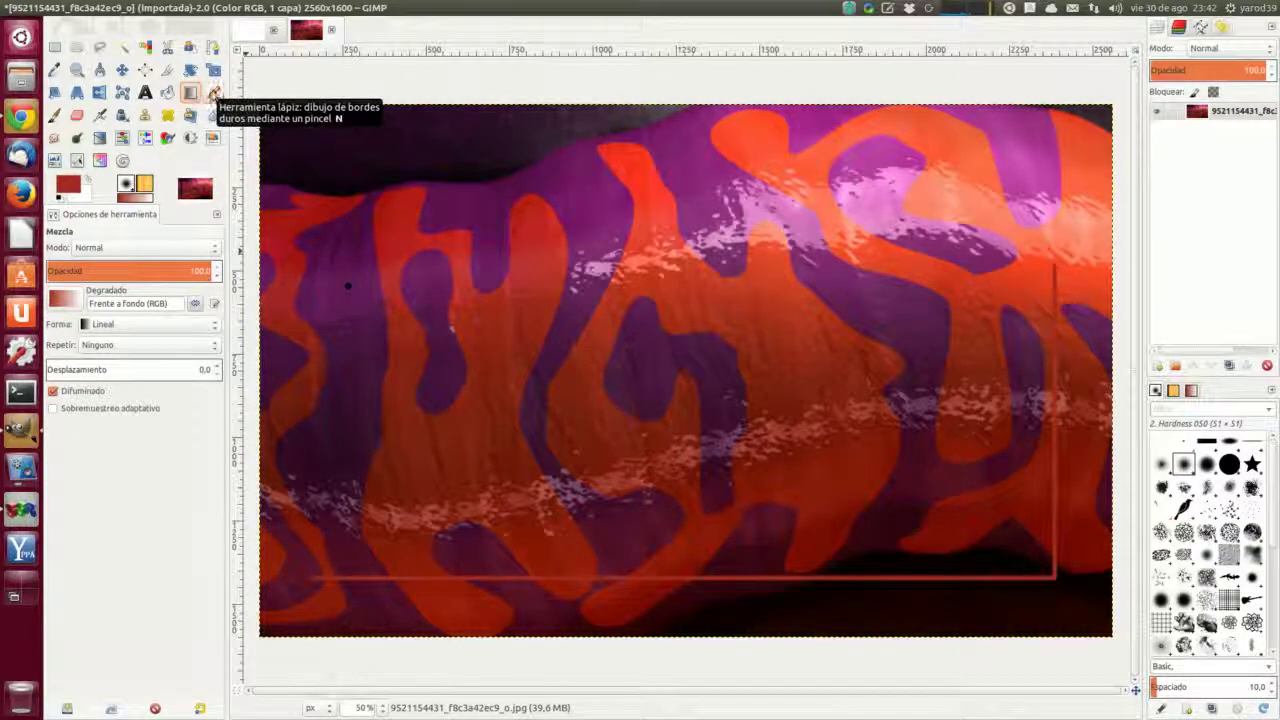
{"action": "left_click", "coordinate": [170, 93]}
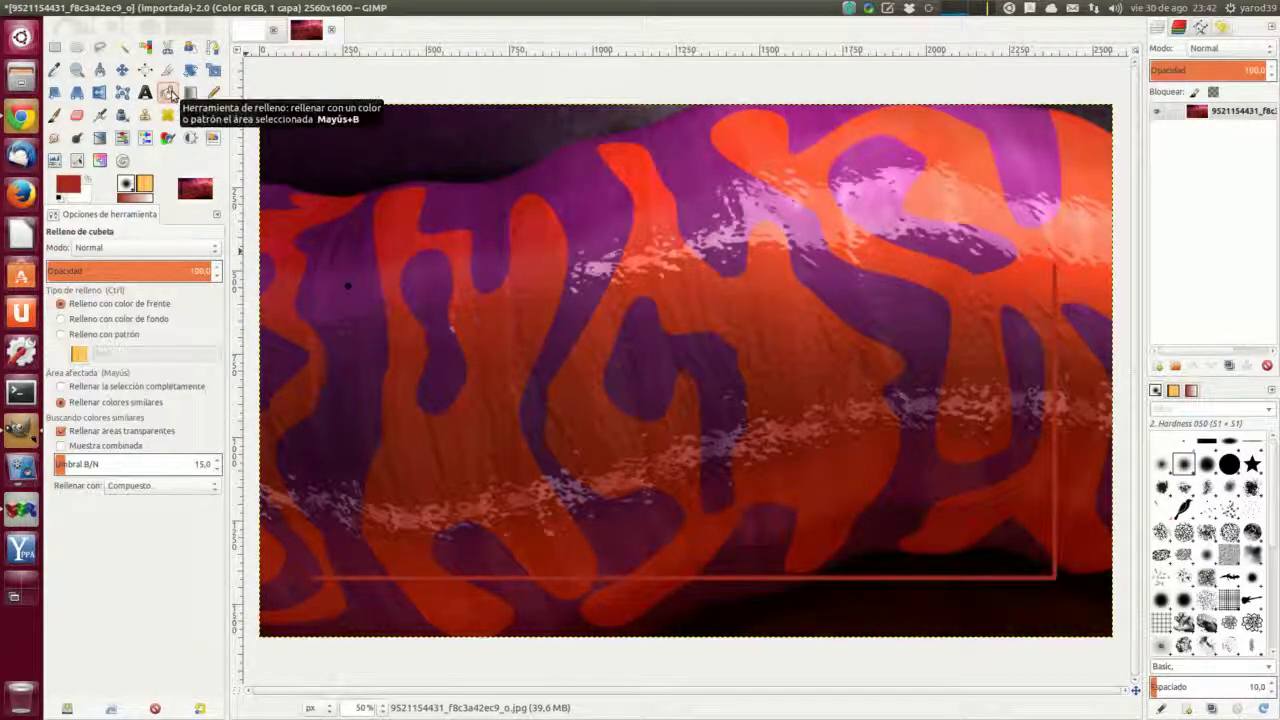
{"action": "left_click", "coordinate": [214, 93]}
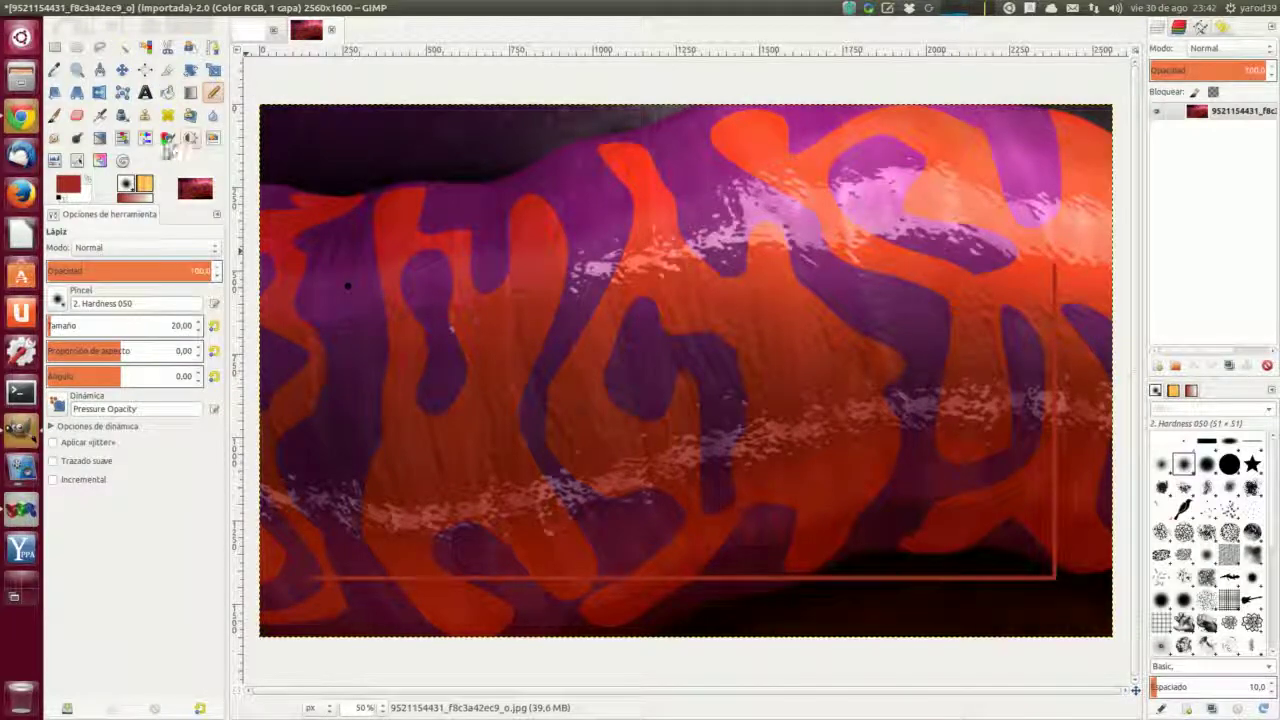
Step: Switch to Chrome and read the manual's Opacidad explanation
{"action": "left_click", "coordinate": [22, 118]}
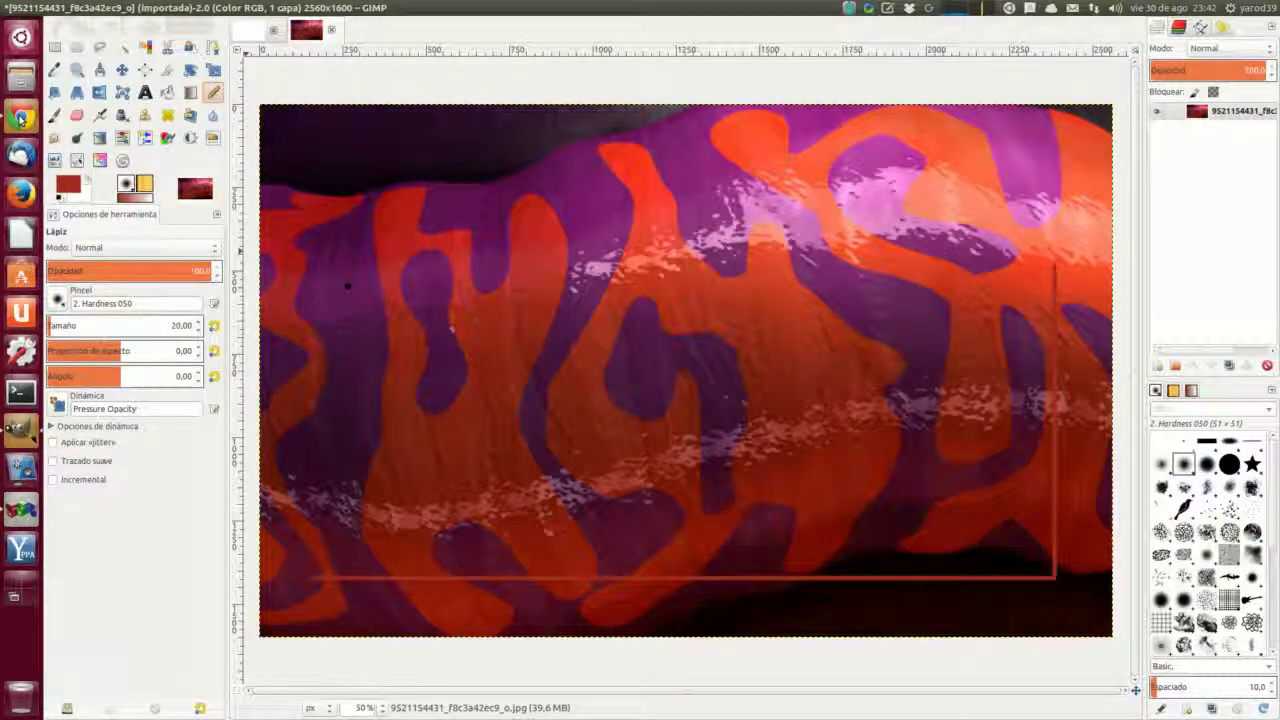
{"action": "scroll", "coordinate": [186, 466], "scroll_direction": "down", "scroll_amount": 5}
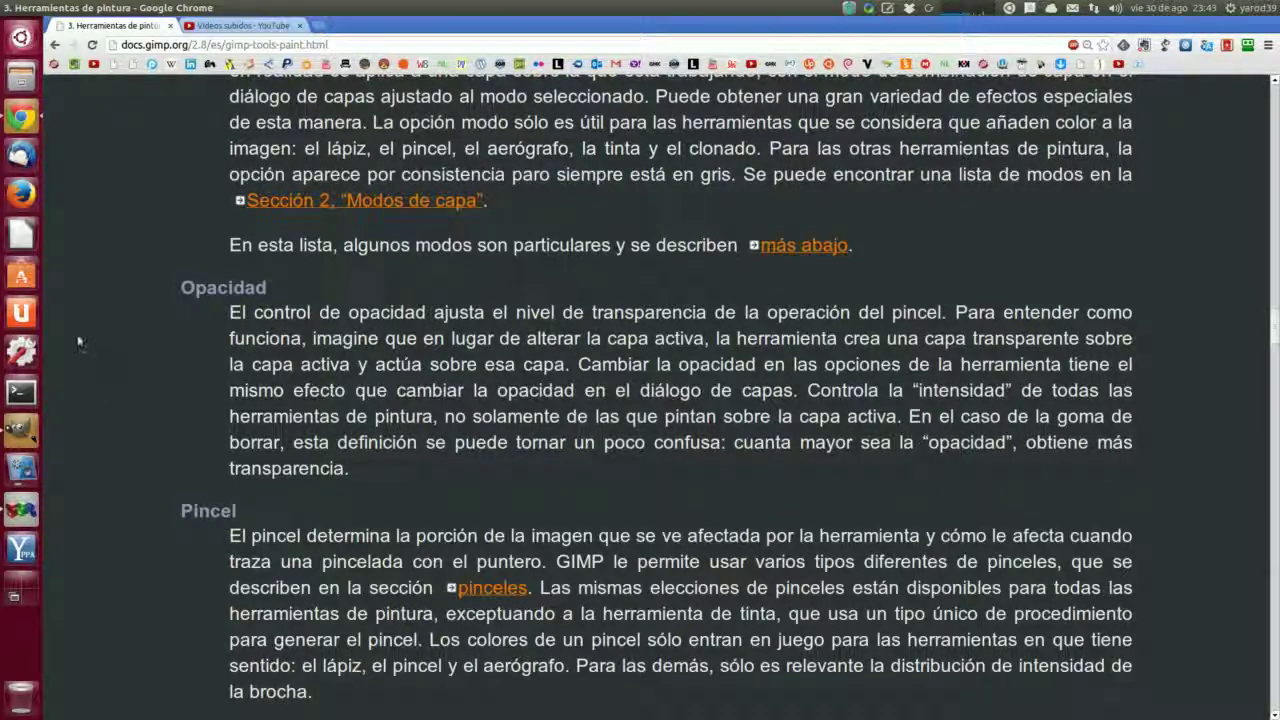
Step: Switch to GIMP and undo both the vertical and the horizontal line on the photo
{"action": "left_click", "coordinate": [28, 430]}
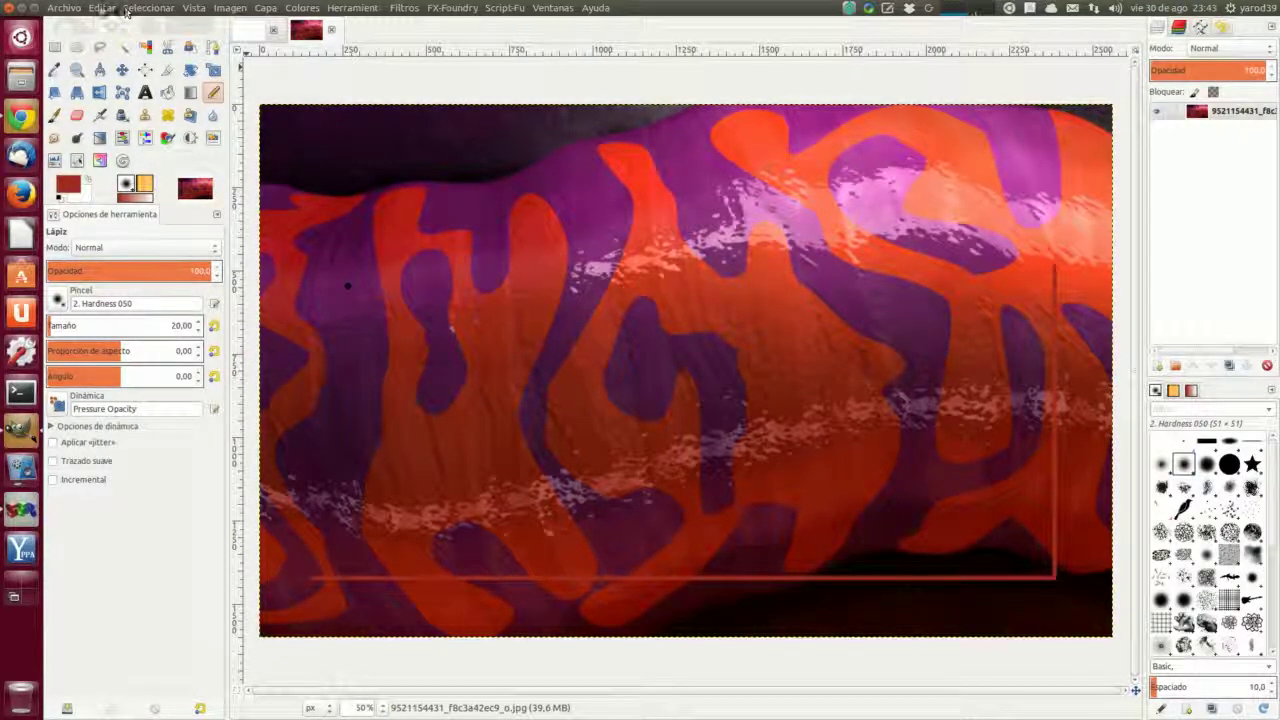
{"action": "left_click", "coordinate": [101, 9]}
{"action": "left_click", "coordinate": [110, 27]}
{"action": "left_click", "coordinate": [101, 8]}
{"action": "left_click", "coordinate": [100, 27]}
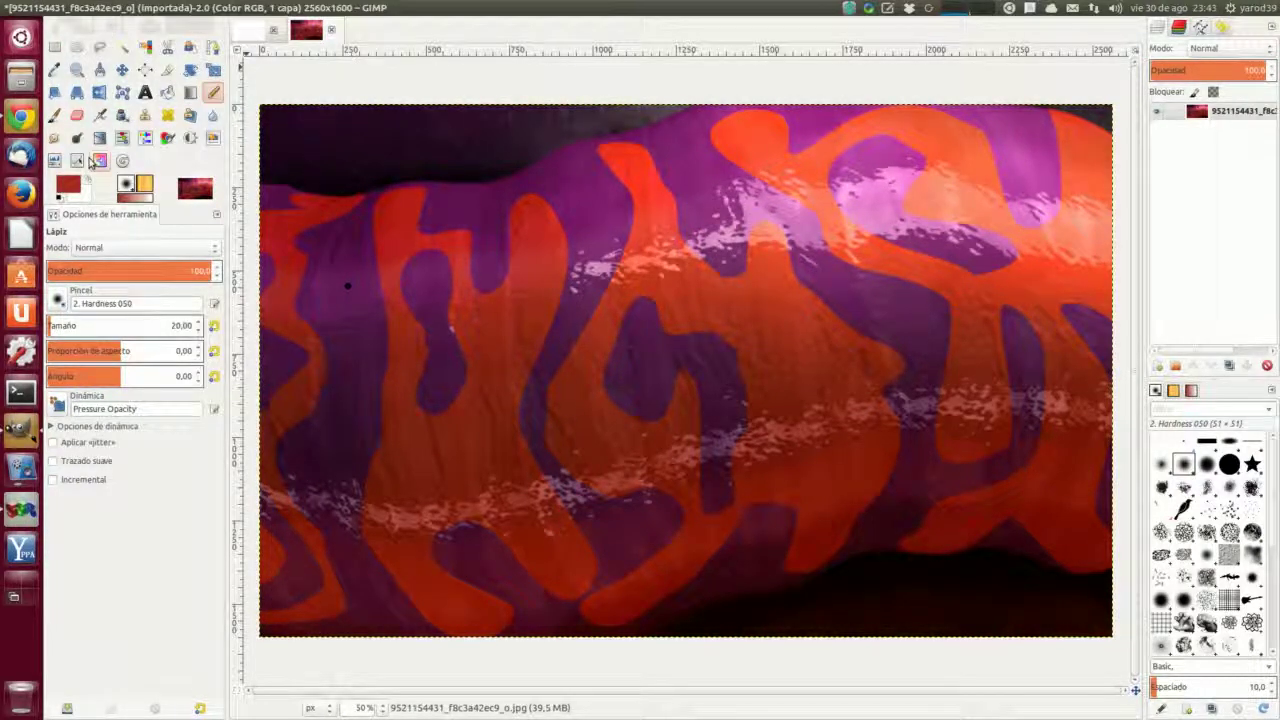
Step: Reset the foreground to black and pencil a freehand line across the photo's upper part, plus a second one below at 38 opacity
{"action": "left_click", "coordinate": [59, 198]}
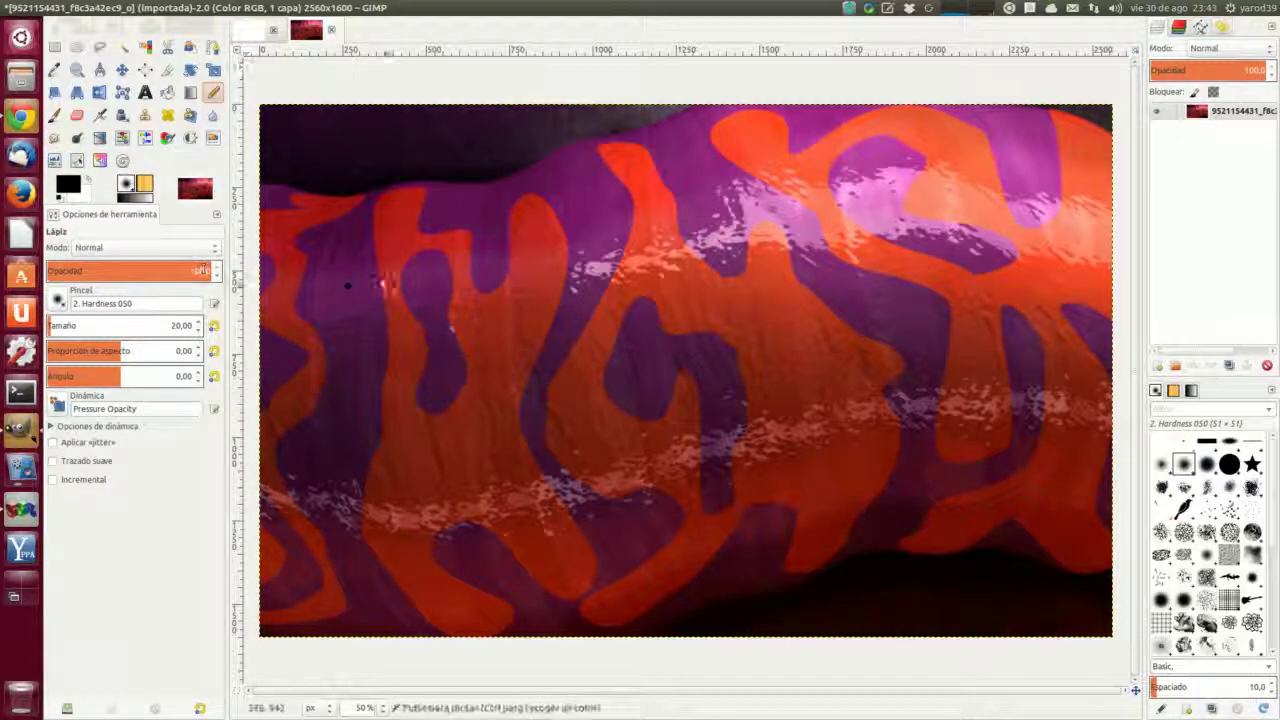
{"action": "mouse_move", "coordinate": [337, 241]}
{"action": "left_mouse_down"}
{"action": "mouse_move", "coordinate": [447, 249]}
{"action": "mouse_move", "coordinate": [888, 210]}
{"action": "left_mouse_up"}
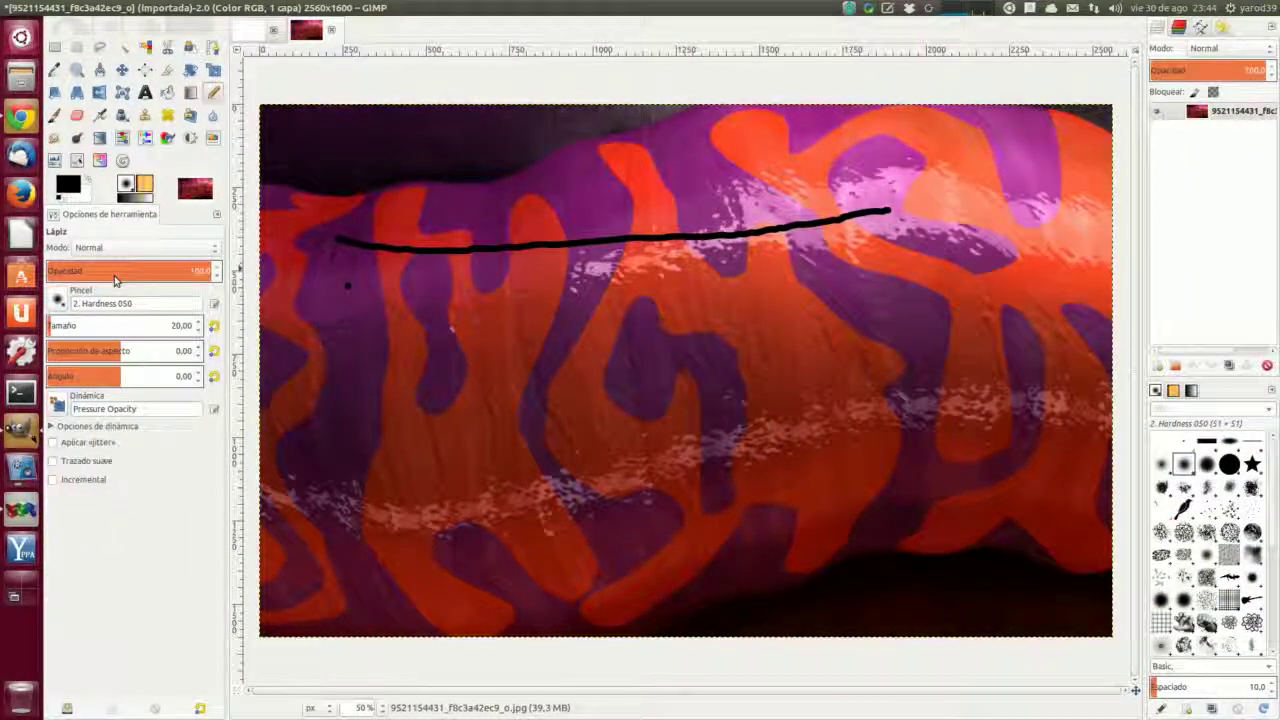
{"action": "left_click", "coordinate": [112, 278]}
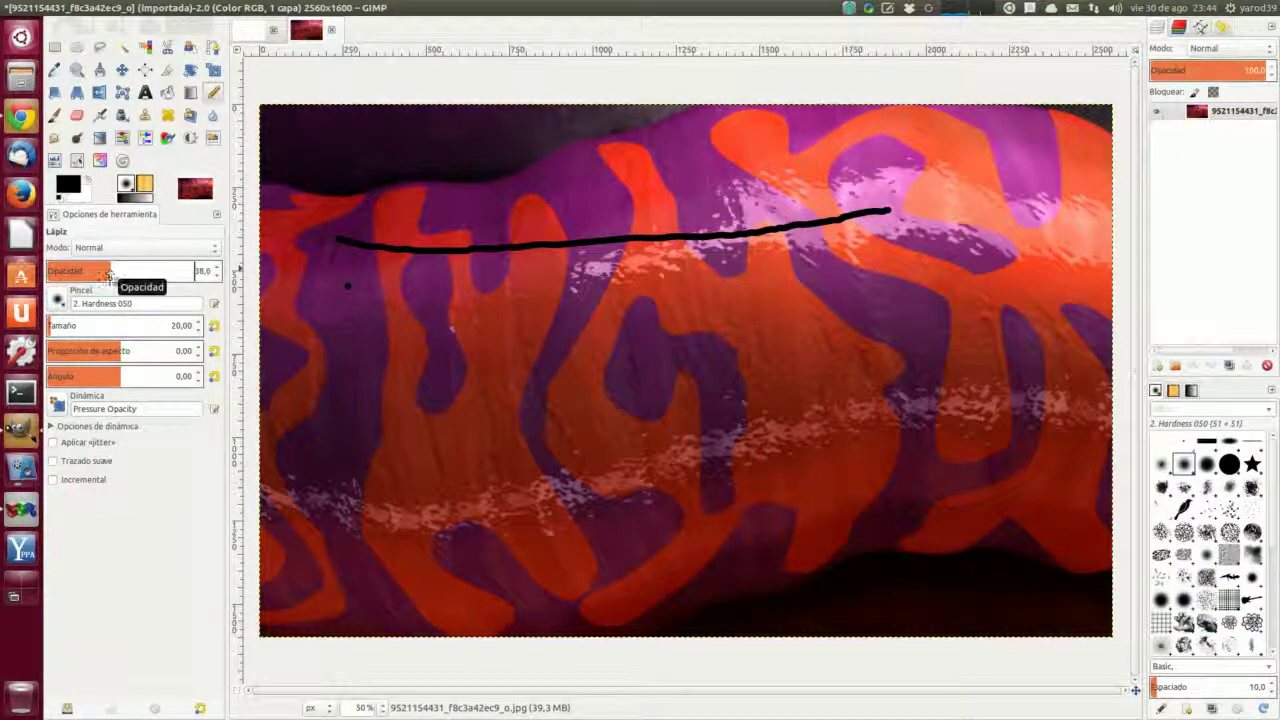
{"action": "mouse_move", "coordinate": [347, 287]}
{"action": "left_mouse_down"}
{"action": "mouse_move", "coordinate": [477, 310]}
{"action": "mouse_move", "coordinate": [852, 294]}
{"action": "mouse_move", "coordinate": [915, 275]}
{"action": "left_mouse_up"}
Step: Try the Pencil at 0 opacity, then set it to 8.8, draw a third line below the others and inspect it close up
{"action": "left_click_drag", "start_coordinate": [112, 280], "coordinate": [38, 280]}
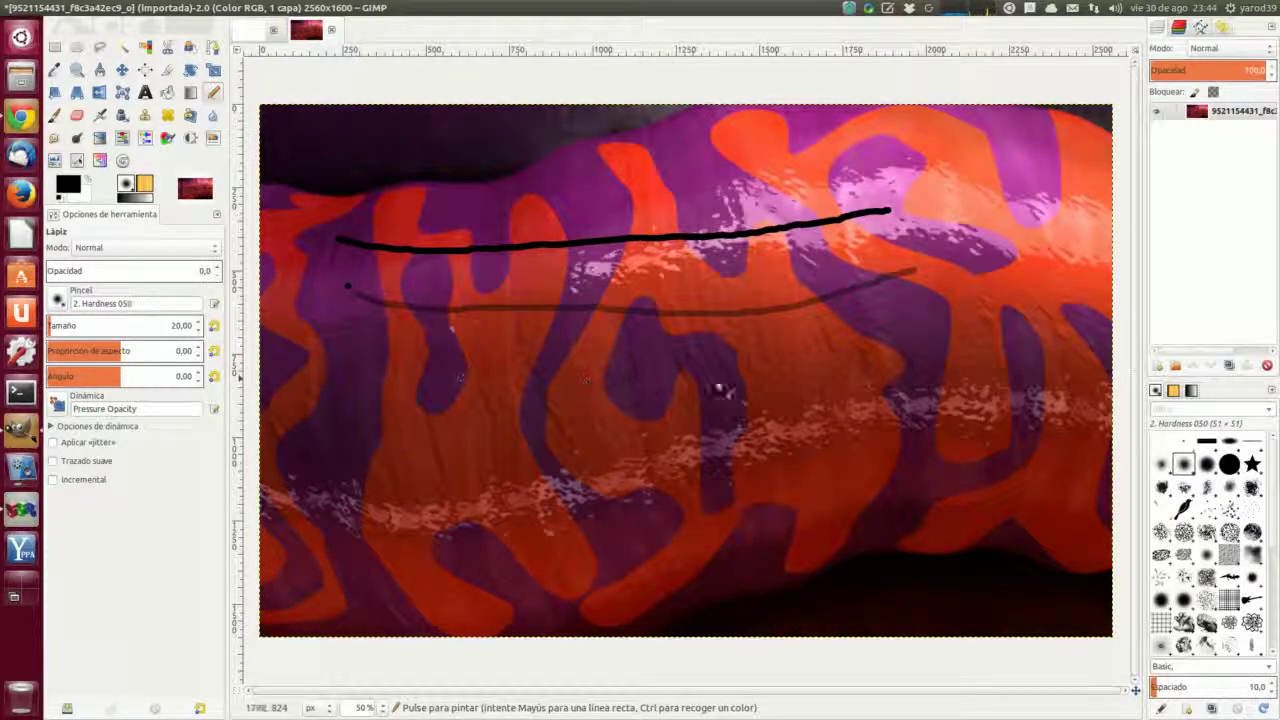
{"action": "left_click", "coordinate": [62, 276]}
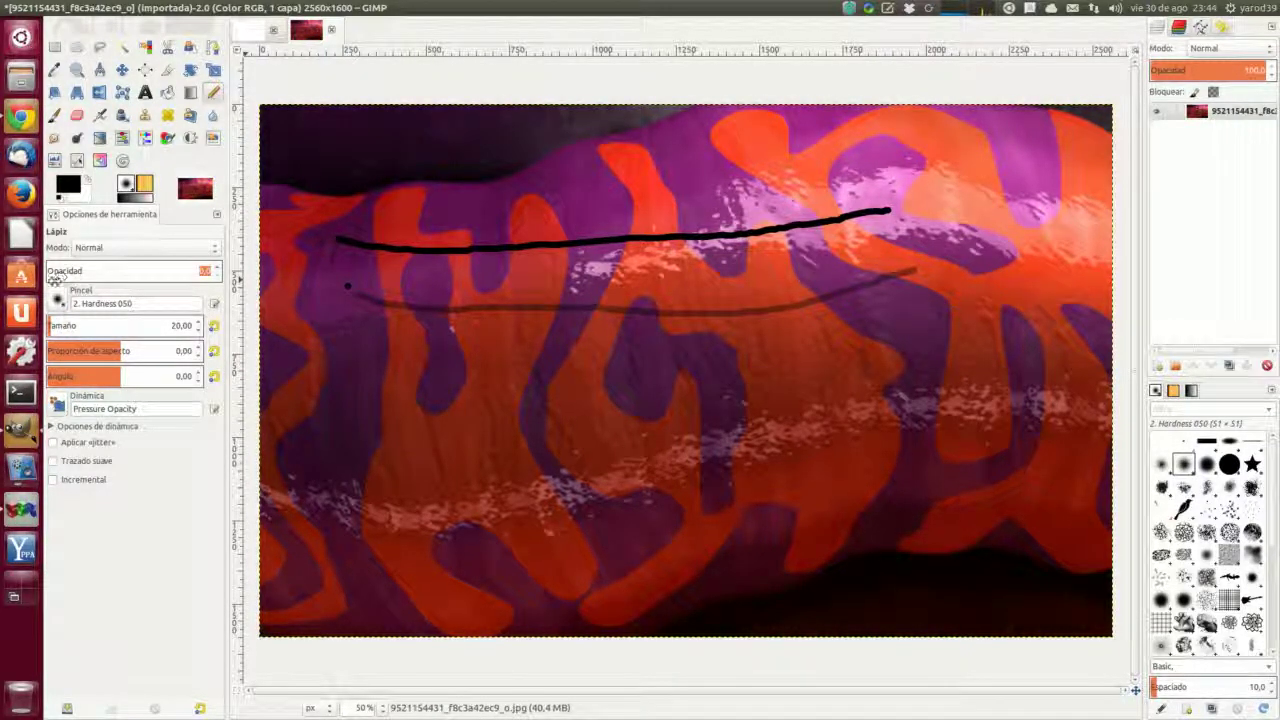
{"action": "left_click", "coordinate": [61, 274]}
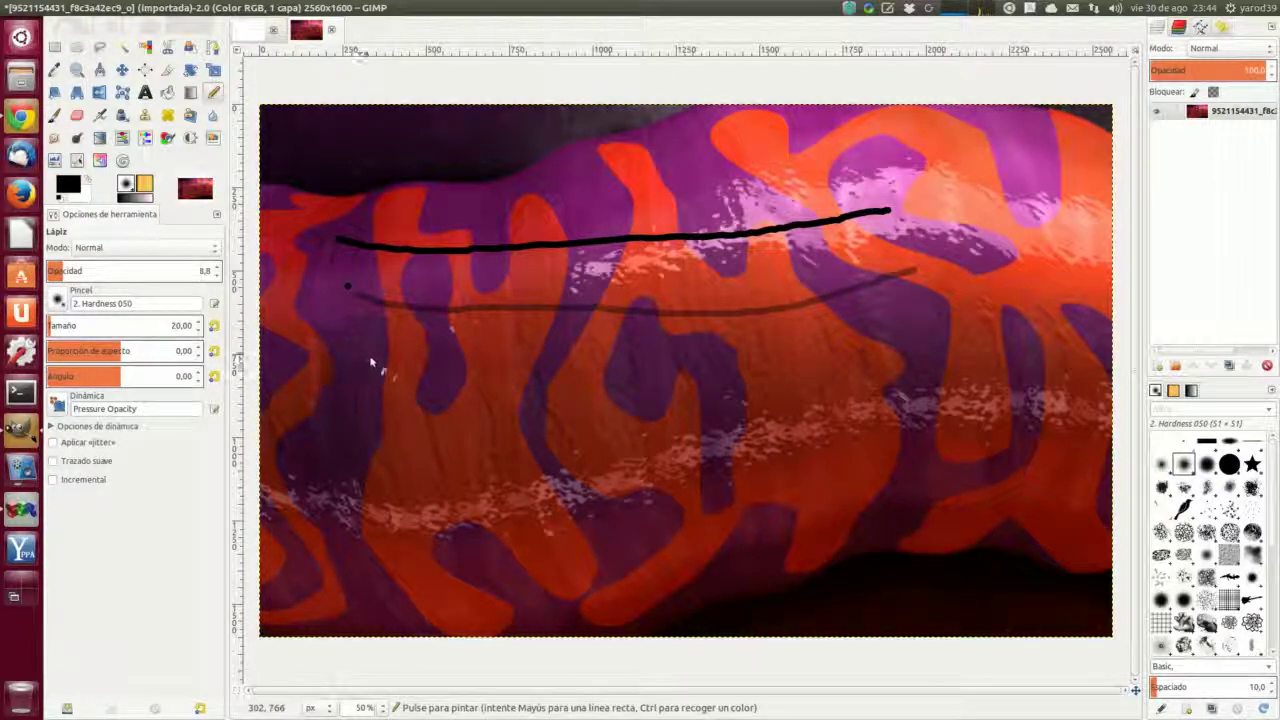
{"action": "key", "text": "ctrl"}
{"action": "key", "text": "Tab"}
{"action": "scroll", "coordinate": [703, 465], "scroll_direction": "up", "scroll_amount": 5}
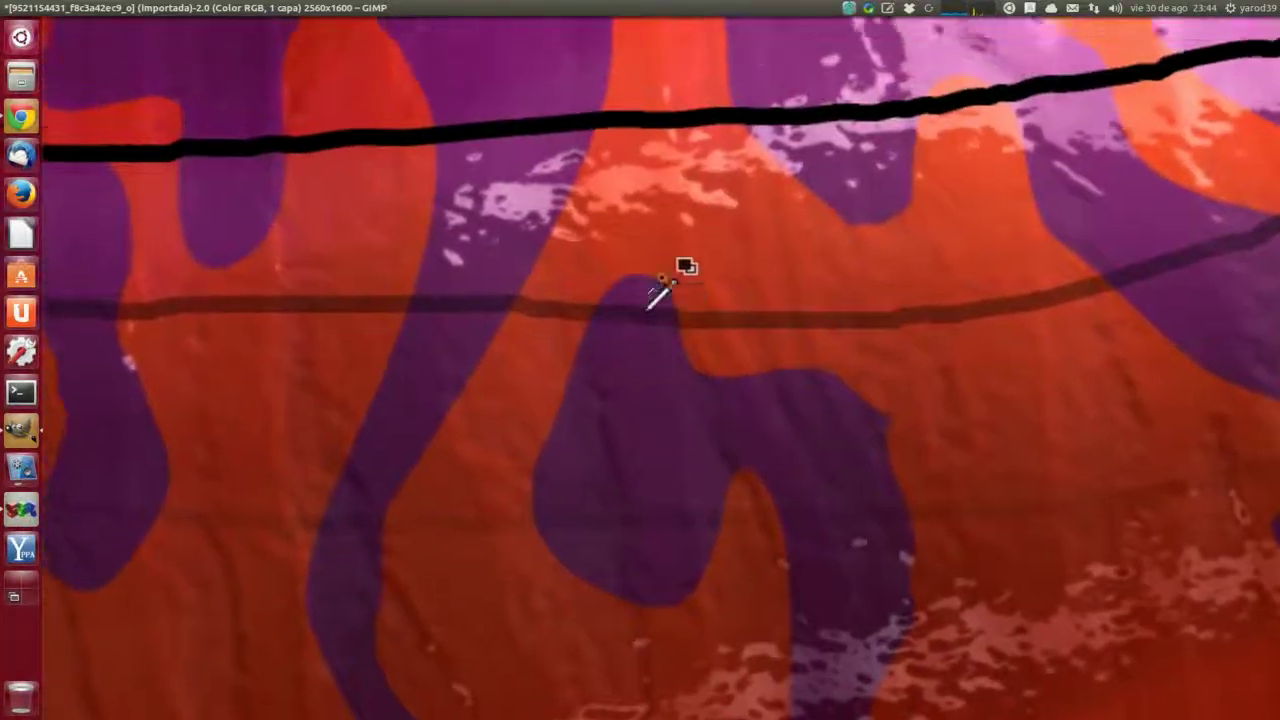
{"action": "scroll", "coordinate": [651, 428], "scroll_direction": "down", "scroll_amount": 5}
{"action": "key", "text": "Tab"}
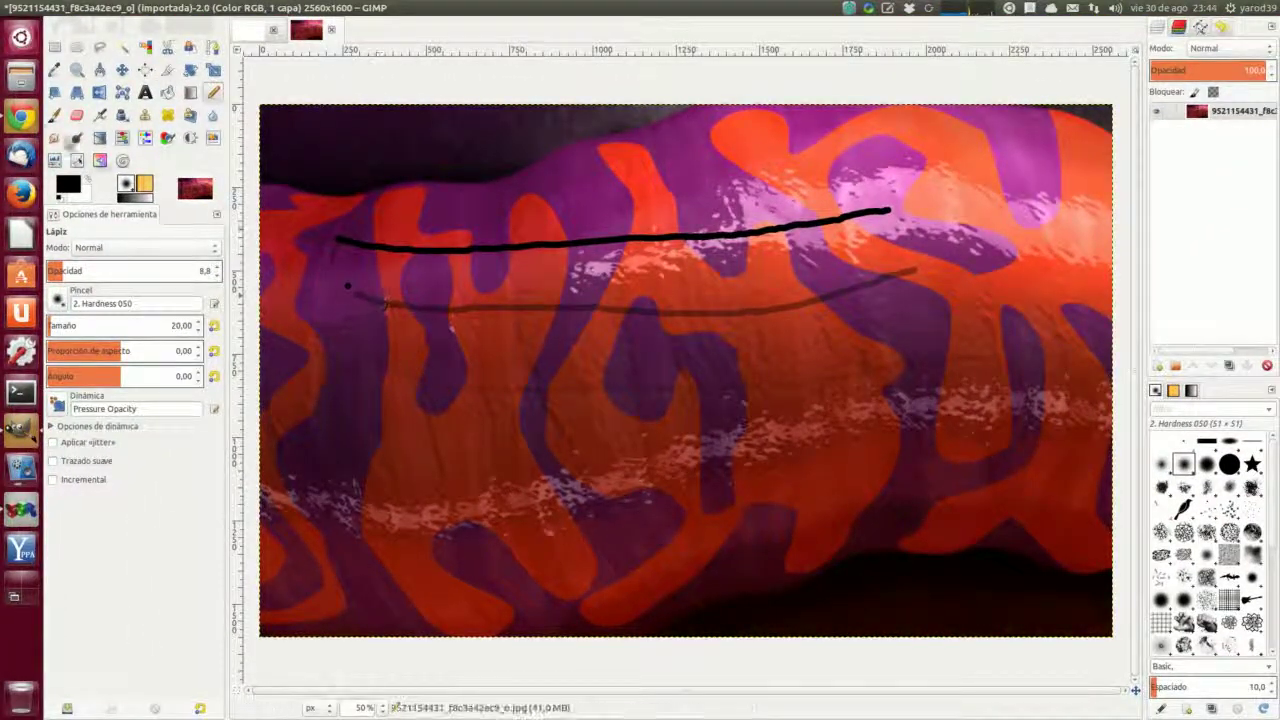
Step: Switch to Chrome and read the manual's Pincel explanation
{"action": "left_click", "coordinate": [24, 117]}
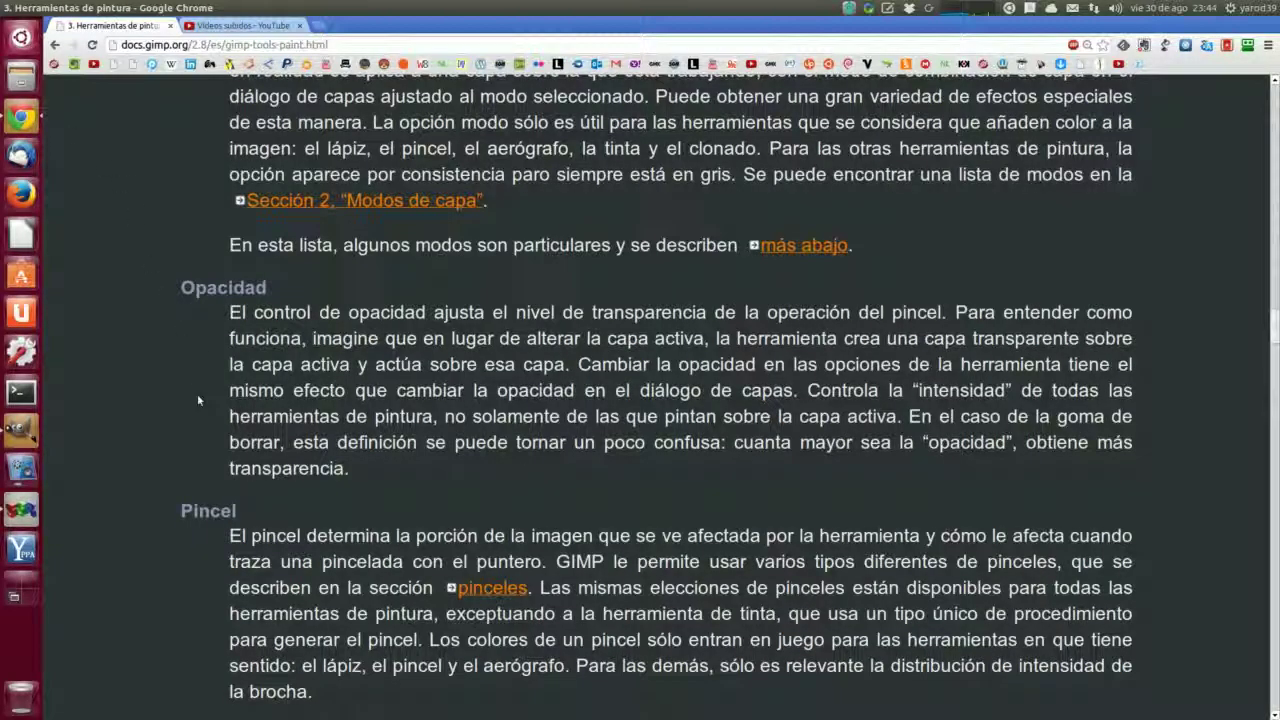
{"action": "scroll", "coordinate": [197, 400], "scroll_direction": "down", "scroll_amount": 5}
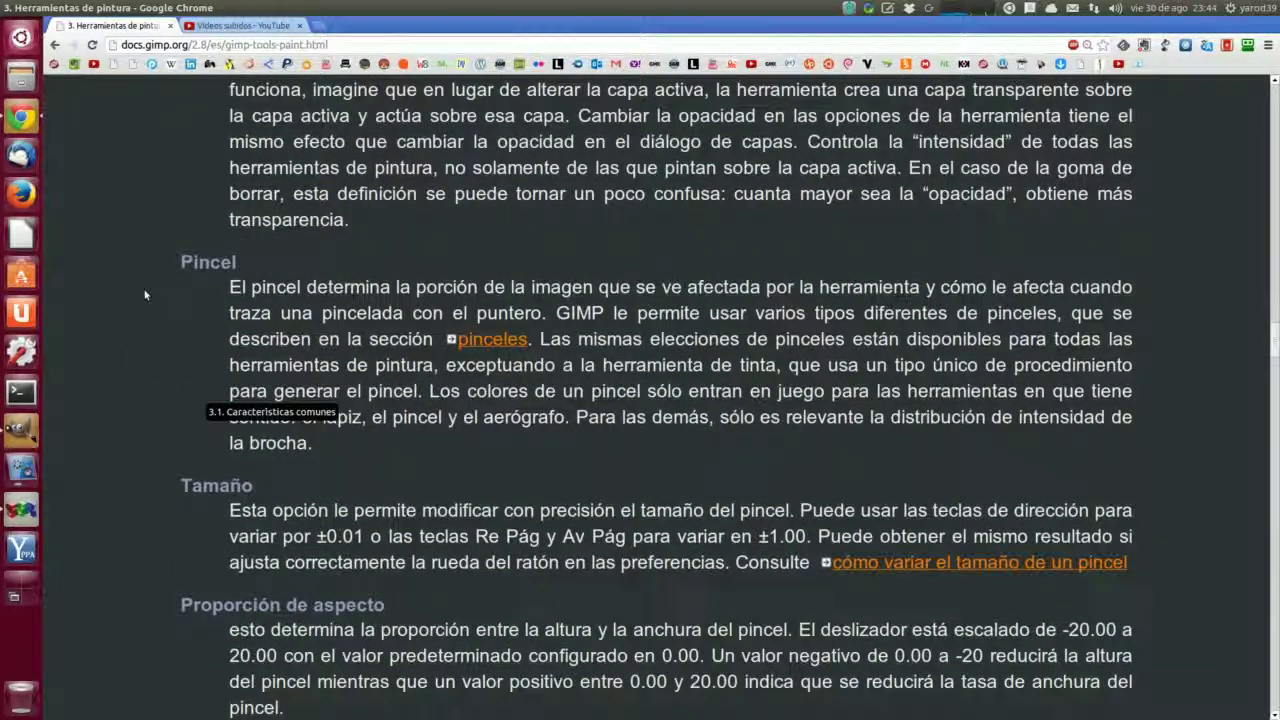
{"action": "scroll", "coordinate": [155, 293], "scroll_direction": "down", "scroll_amount": 1}
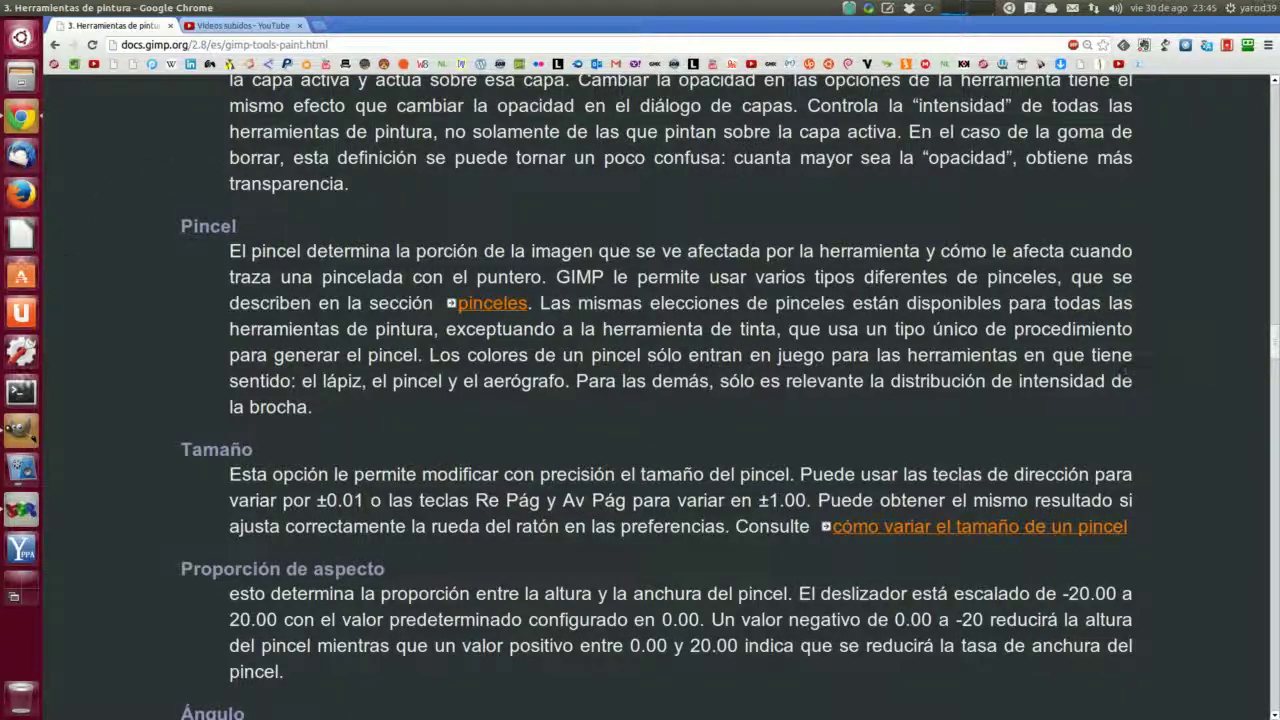
Step: Switch to GIMP and paint a freehand line below the existing ones on the photo with the Paintbrush and the 2. Hardness 050 brush
{"action": "left_click", "coordinate": [21, 430]}
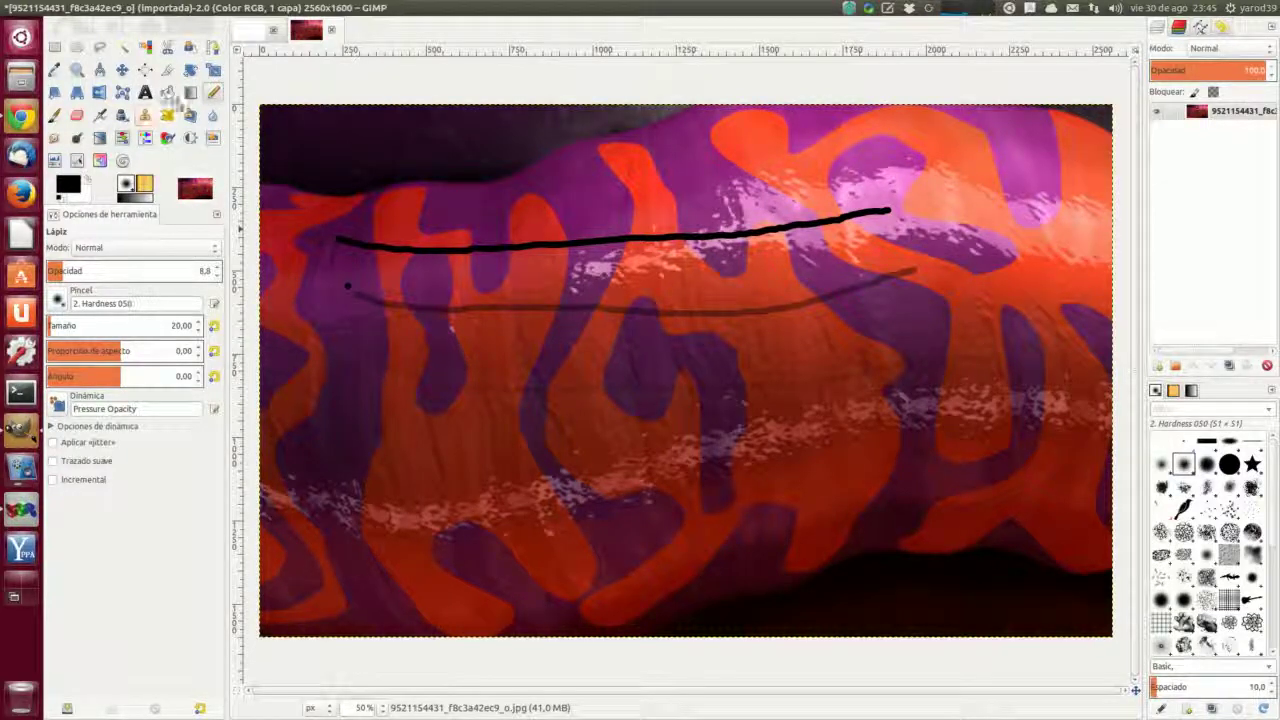
{"action": "left_click", "coordinate": [56, 116]}
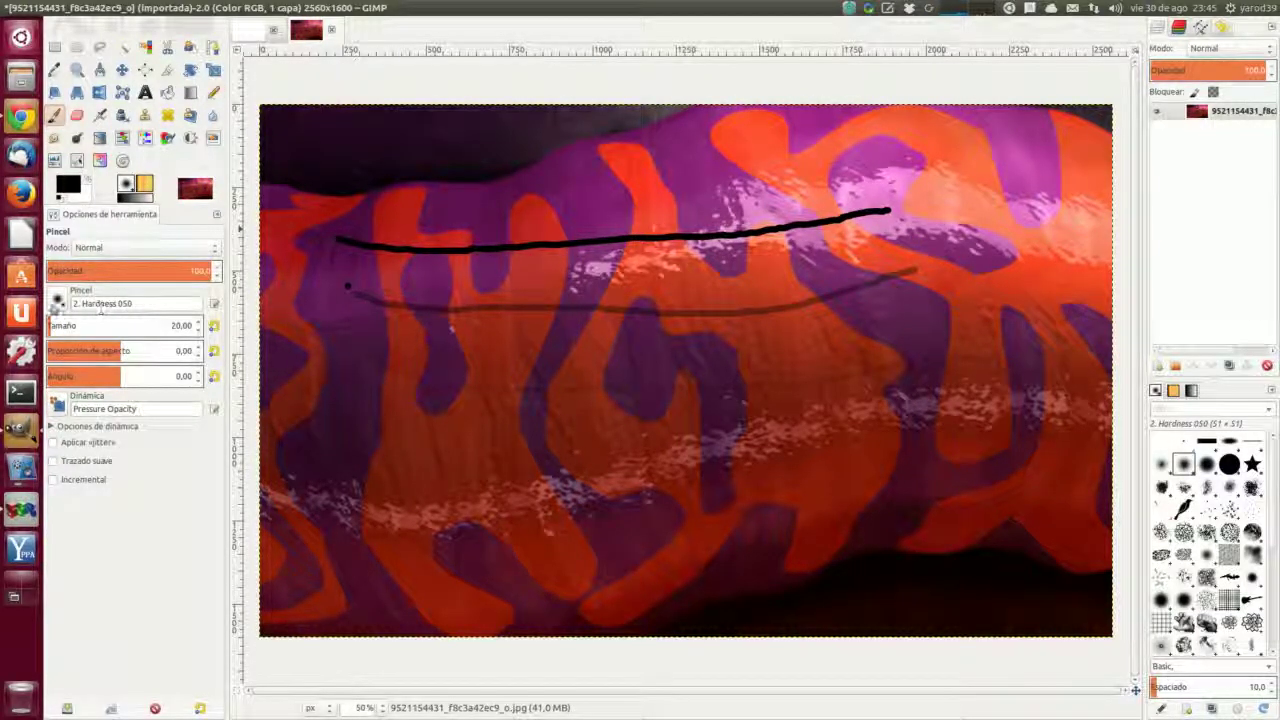
{"action": "left_click", "coordinate": [58, 301]}
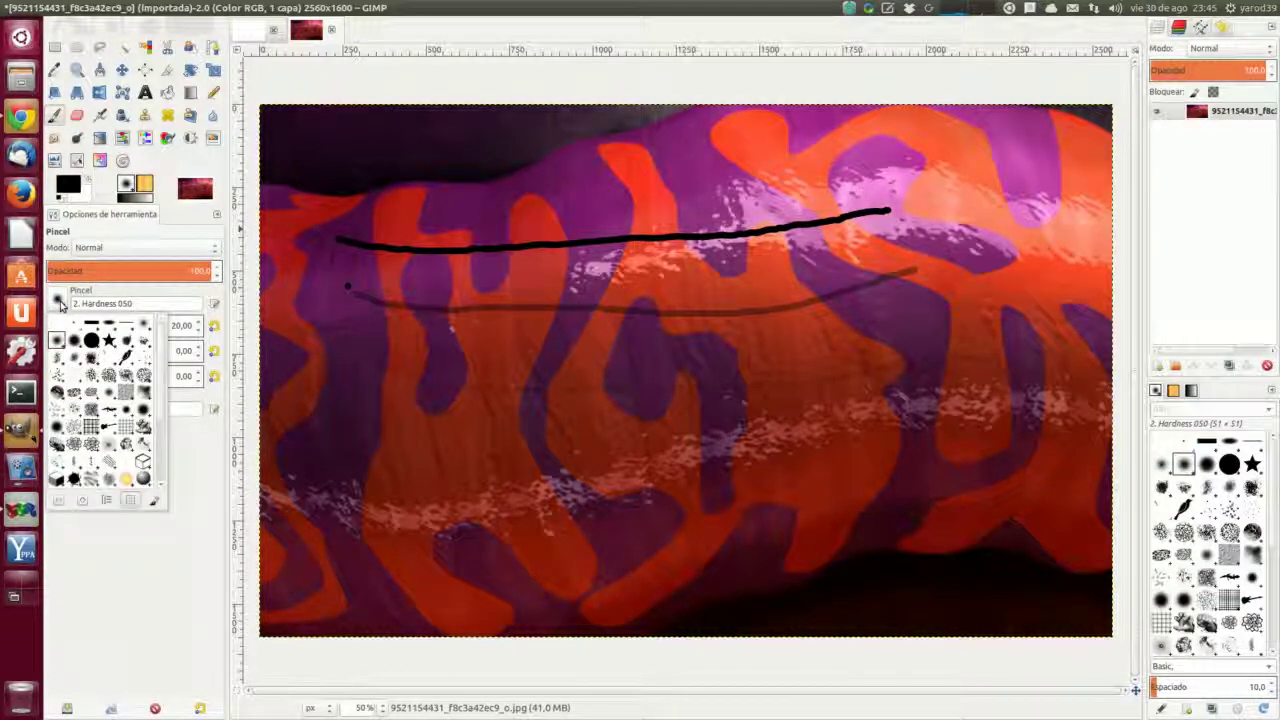
{"action": "left_click", "coordinate": [58, 301]}
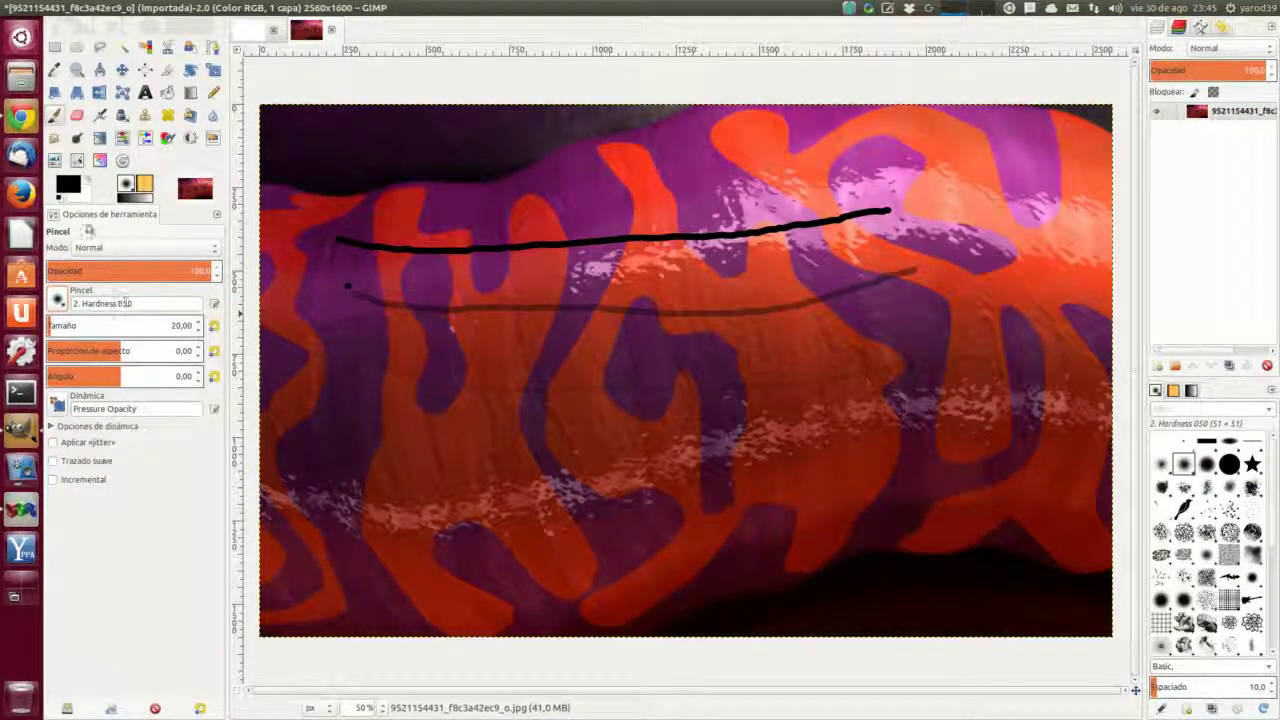
{"action": "mouse_move", "coordinate": [385, 350]}
{"action": "left_mouse_down"}
{"action": "mouse_move", "coordinate": [692, 389]}
{"action": "mouse_move", "coordinate": [943, 367]}
{"action": "left_mouse_up"}
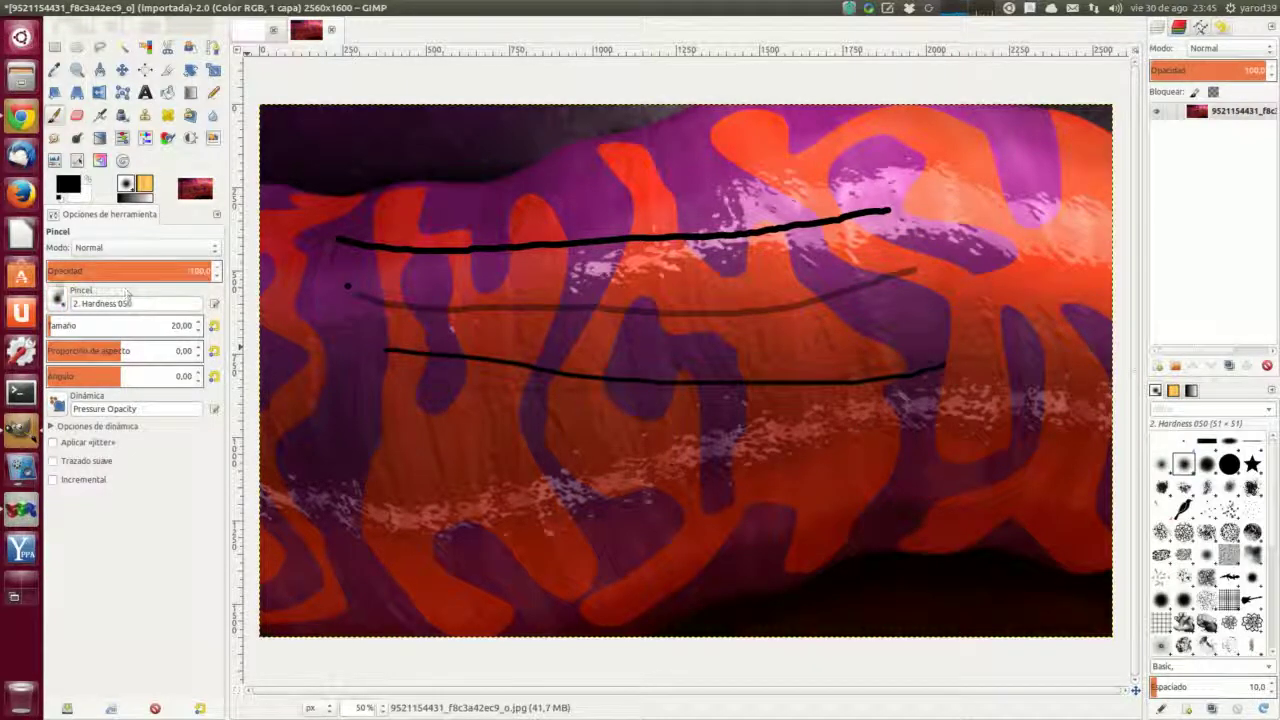
Step: Paint one line across the photo's lower half with the 2. Hardness 100 brush and another below it with the qbert brush
{"action": "left_click", "coordinate": [59, 301]}
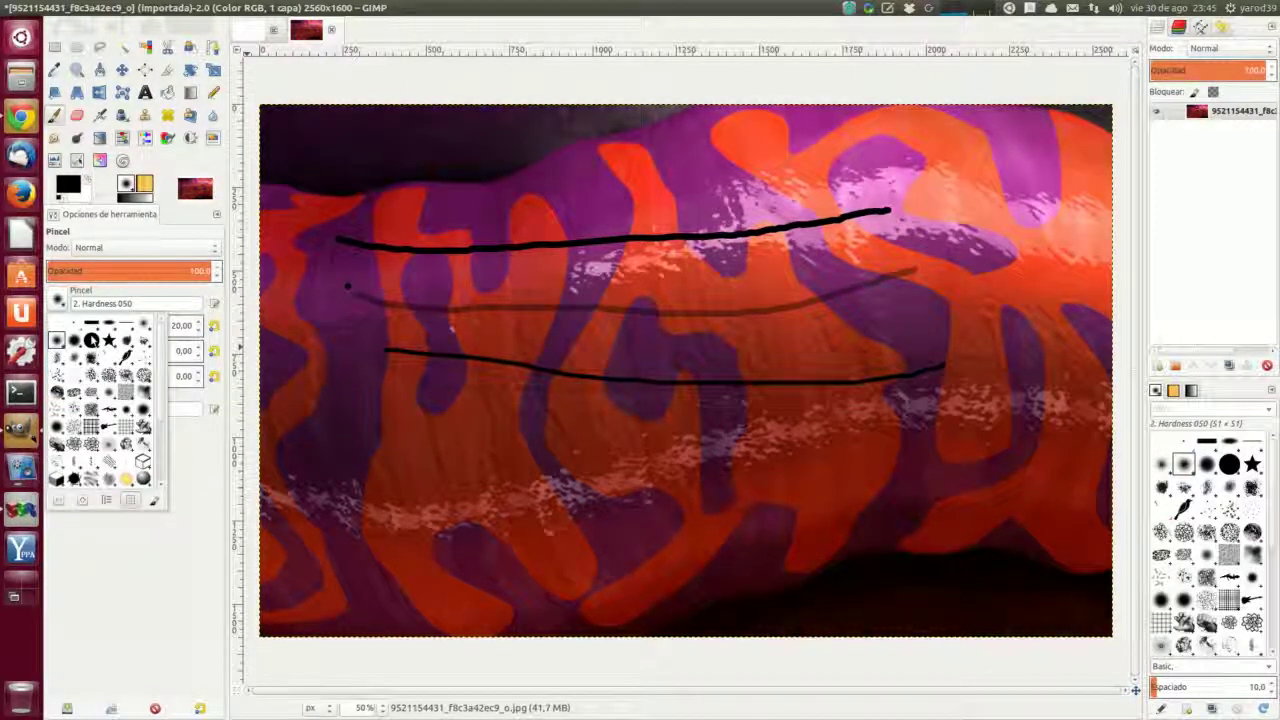
{"action": "left_click", "coordinate": [91, 340]}
{"action": "mouse_move", "coordinate": [385, 403]}
{"action": "left_mouse_down"}
{"action": "mouse_move", "coordinate": [574, 451]}
{"action": "mouse_move", "coordinate": [985, 424]}
{"action": "left_mouse_up"}
{"action": "left_click", "coordinate": [59, 300]}
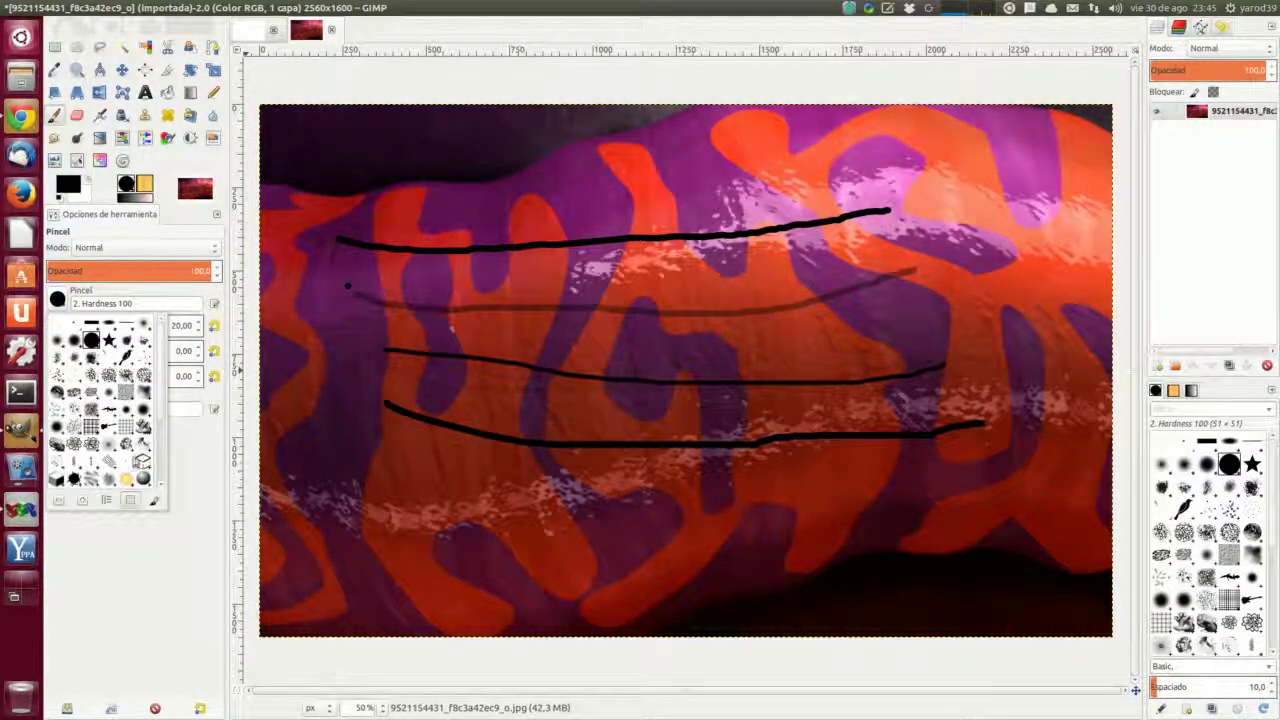
{"action": "left_click", "coordinate": [143, 462]}
{"action": "mouse_move", "coordinate": [408, 474]}
{"action": "left_mouse_down"}
{"action": "mouse_move", "coordinate": [460, 498]}
{"action": "mouse_move", "coordinate": [880, 515]}
{"action": "mouse_move", "coordinate": [920, 505]}
{"action": "mouse_move", "coordinate": [1005, 522]}
{"action": "left_mouse_up"}
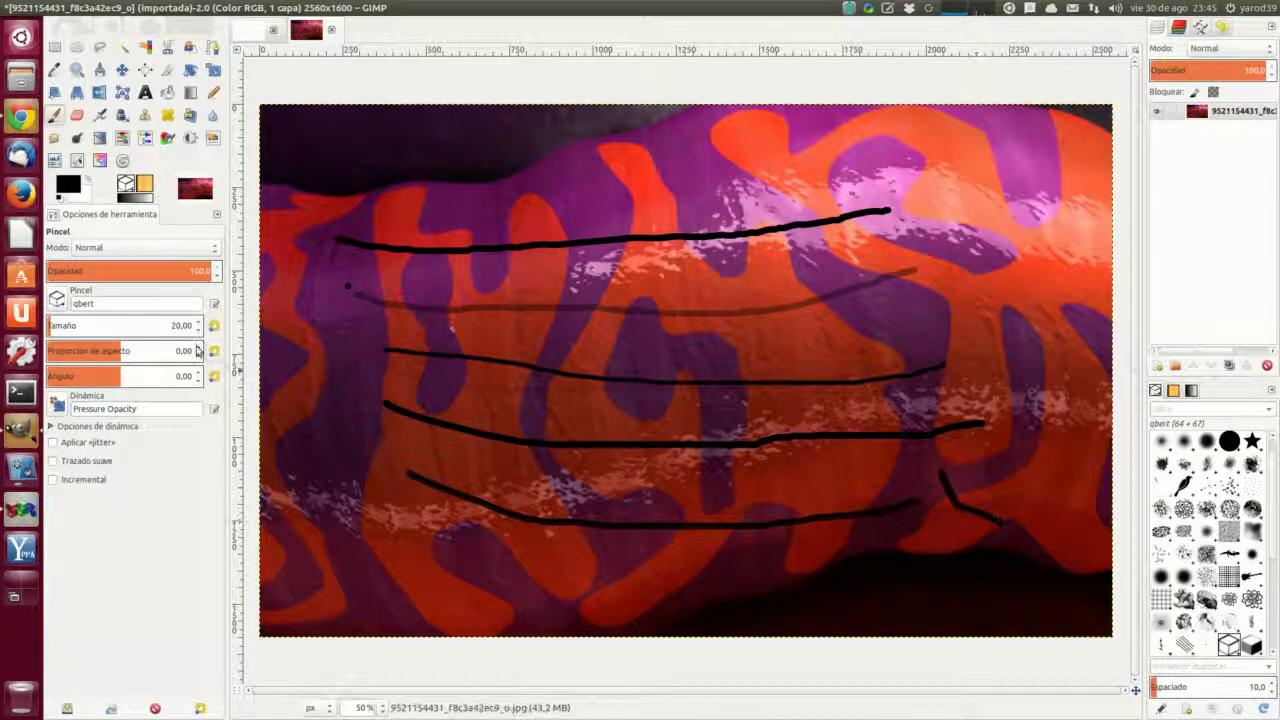
Step: Paint strokes with the Guitar brush between the two lowest lines and above the top line of the photo
{"action": "left_click", "coordinate": [58, 302]}
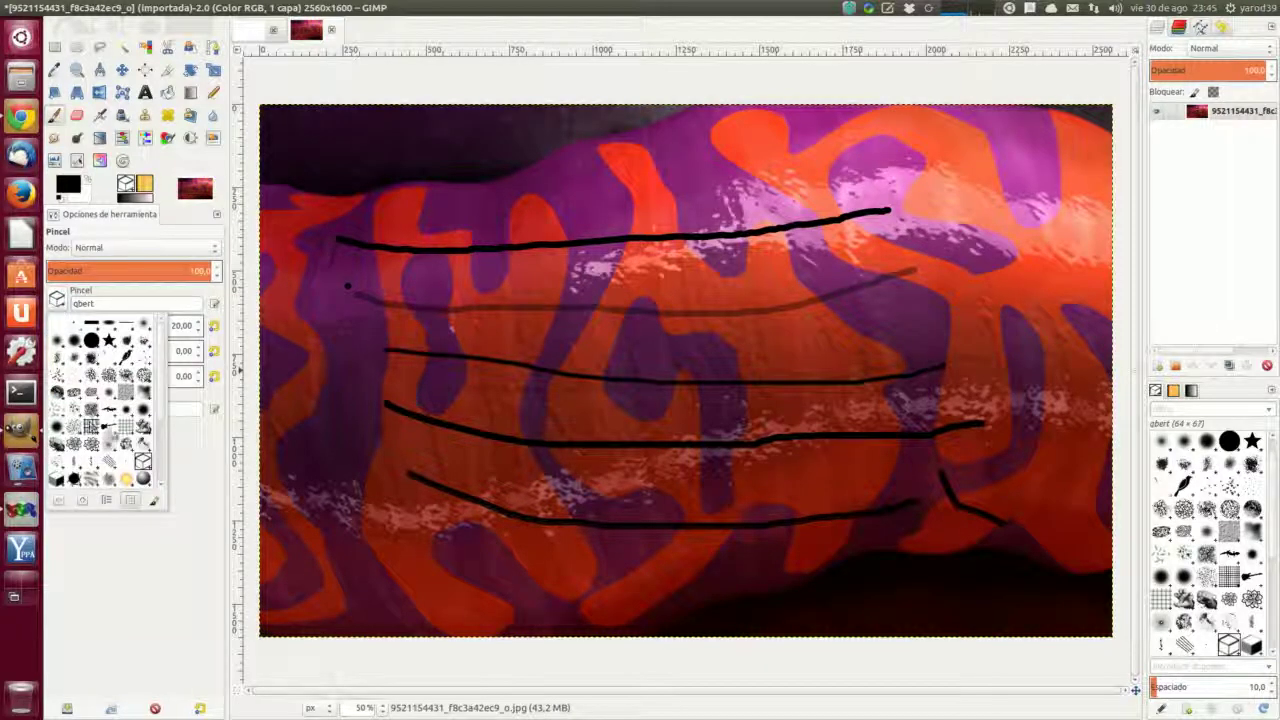
{"action": "double_click", "coordinate": [112, 430]}
{"action": "left_click_drag", "start_coordinate": [383, 430], "coordinate": [605, 490]}
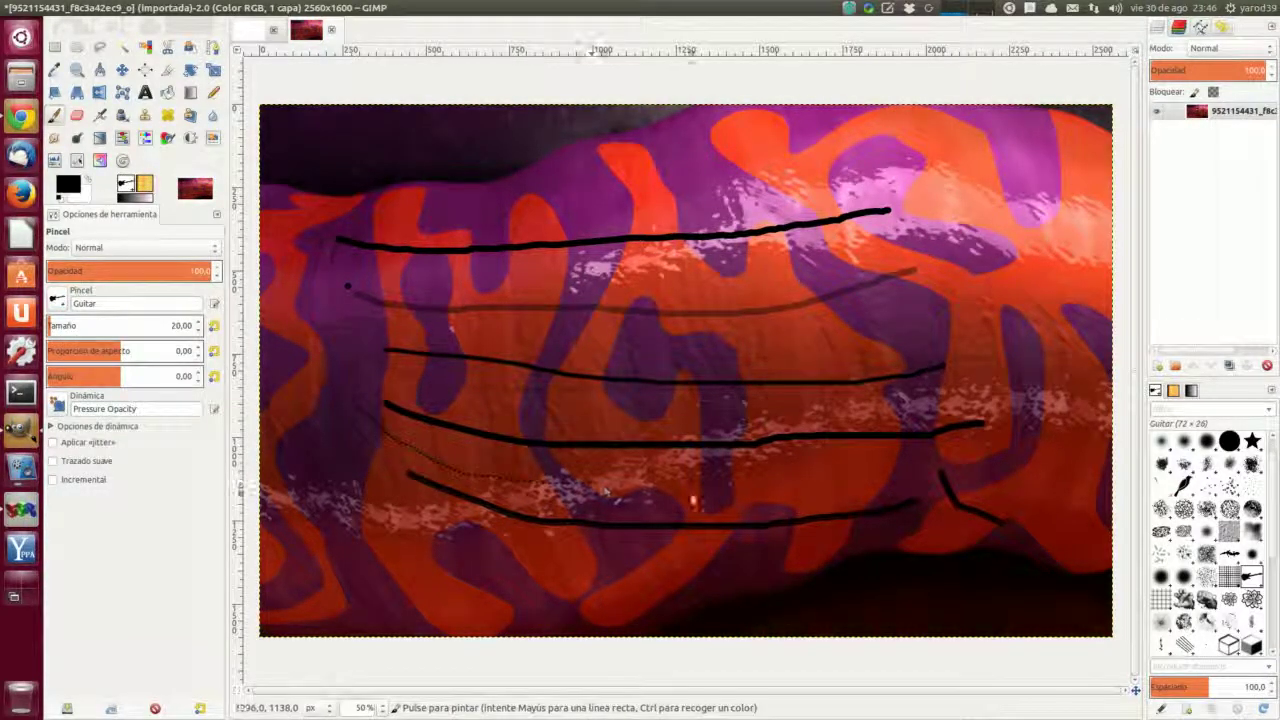
{"action": "left_click_drag", "start_coordinate": [777, 491], "coordinate": [851, 486]}
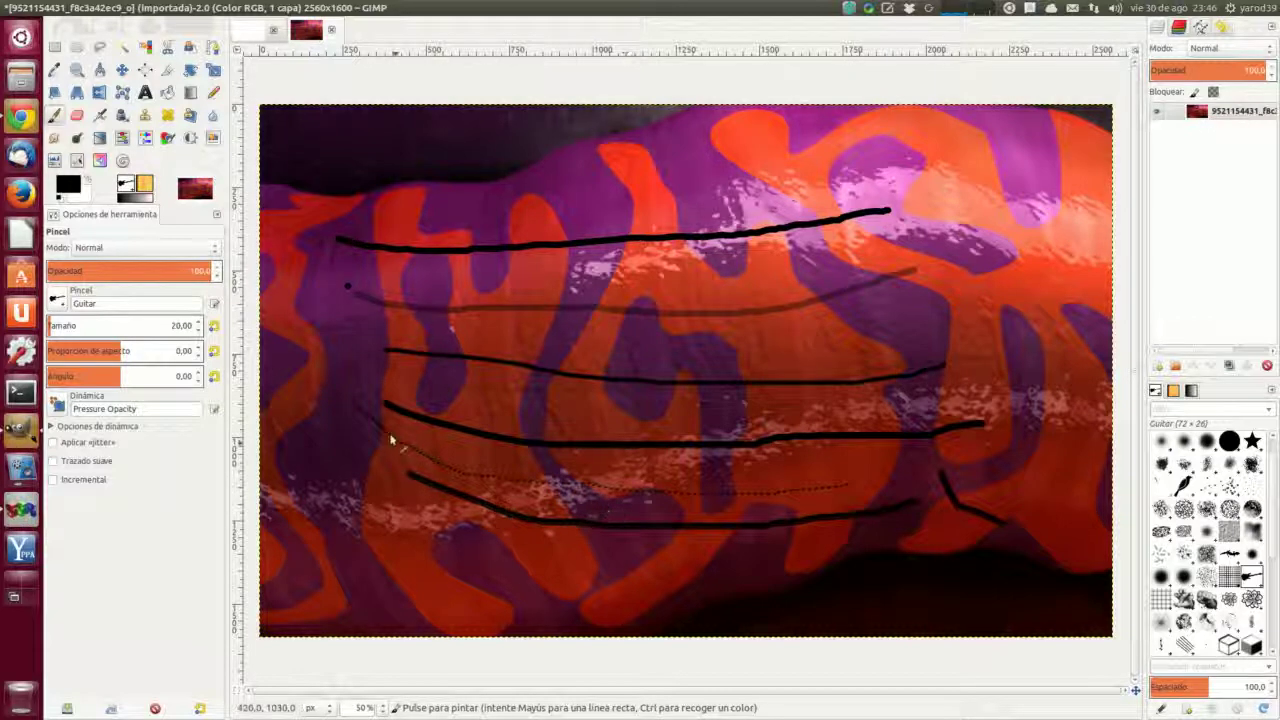
{"action": "mouse_move", "coordinate": [347, 213]}
{"action": "left_mouse_down"}
{"action": "mouse_move", "coordinate": [387, 197]}
{"action": "mouse_move", "coordinate": [511, 195]}
{"action": "mouse_move", "coordinate": [573, 216]}
{"action": "mouse_move", "coordinate": [790, 188]}
{"action": "left_mouse_up"}
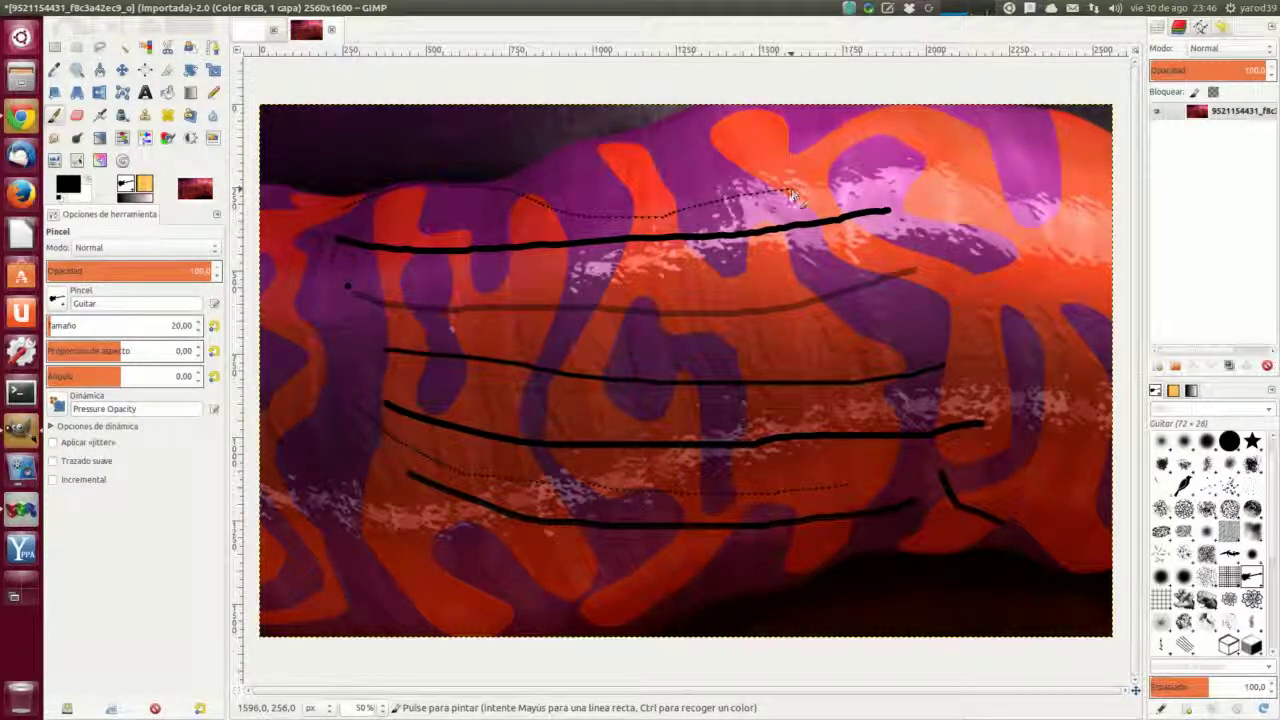
Step: In the blank white image, paint a sloping line with the Guitar brush and a curved one below it with the z Pepper brush
{"action": "left_click", "coordinate": [250, 32]}
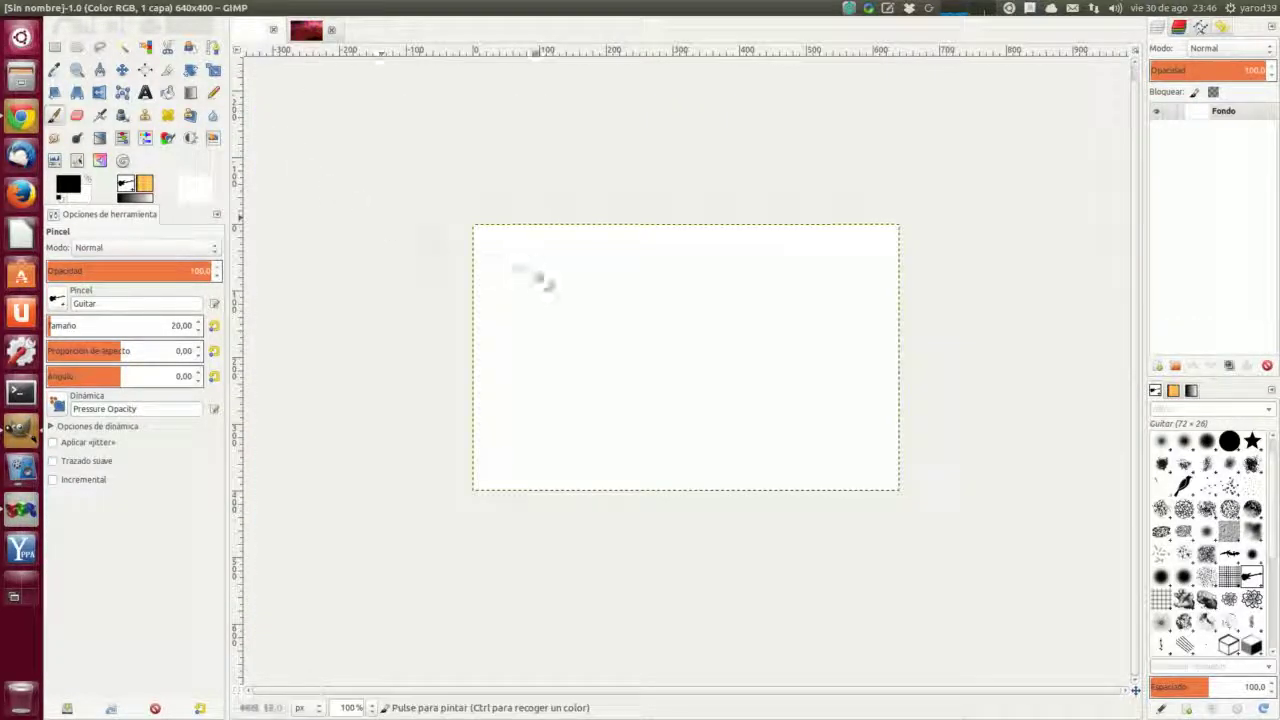
{"action": "mouse_move", "coordinate": [540, 273]}
{"action": "left_mouse_down"}
{"action": "mouse_move", "coordinate": [633, 312]}
{"action": "mouse_move", "coordinate": [740, 322]}
{"action": "left_mouse_up"}
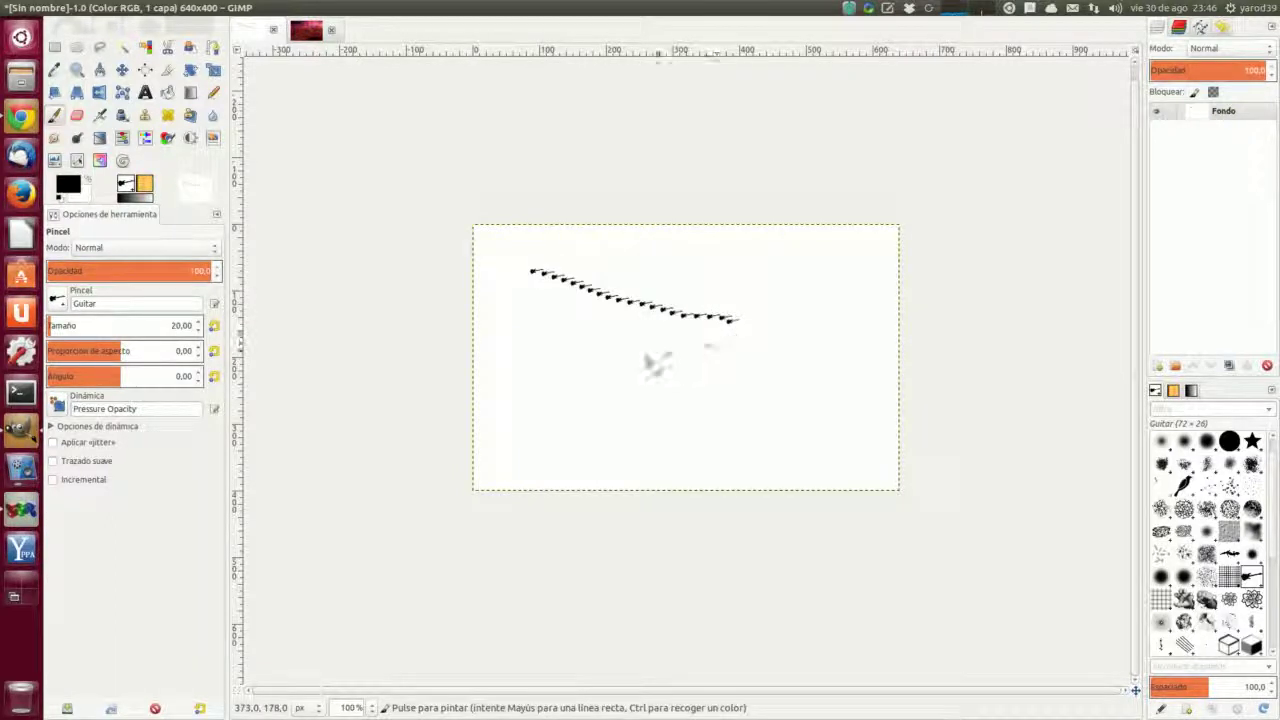
{"action": "left_click", "coordinate": [57, 301]}
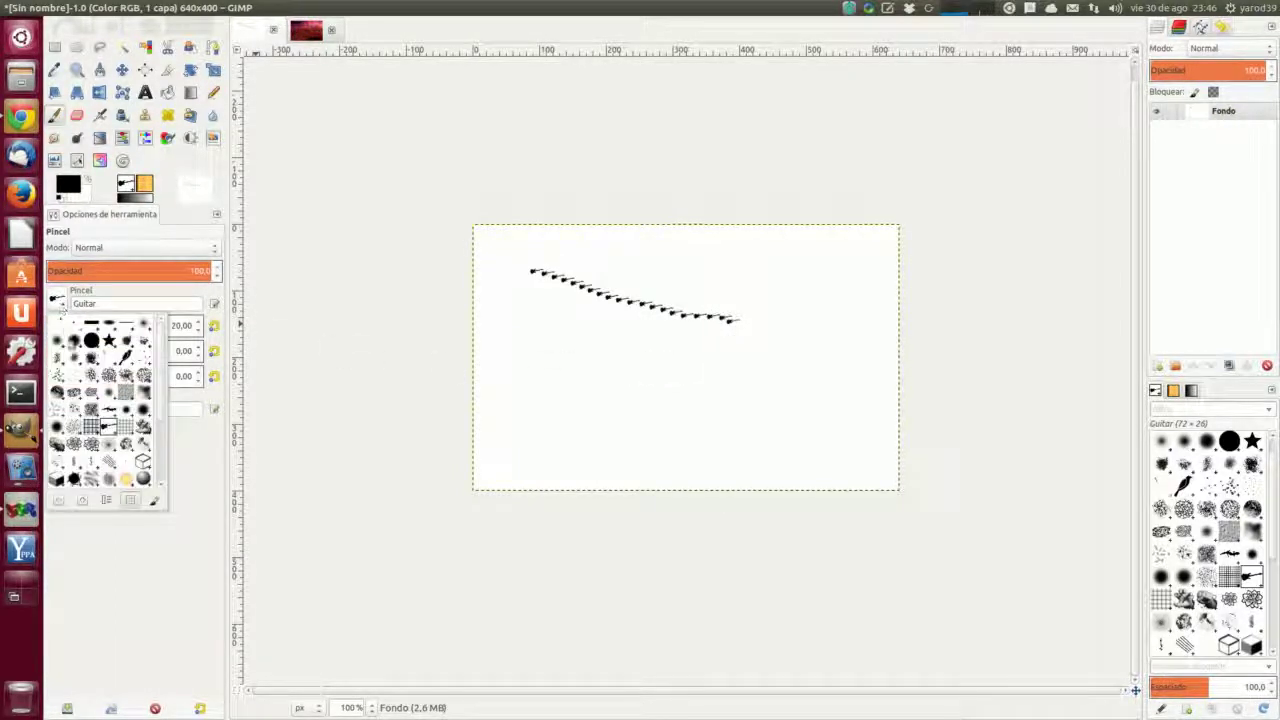
{"action": "scroll", "coordinate": [112, 410], "scroll_direction": "down", "scroll_amount": 3}
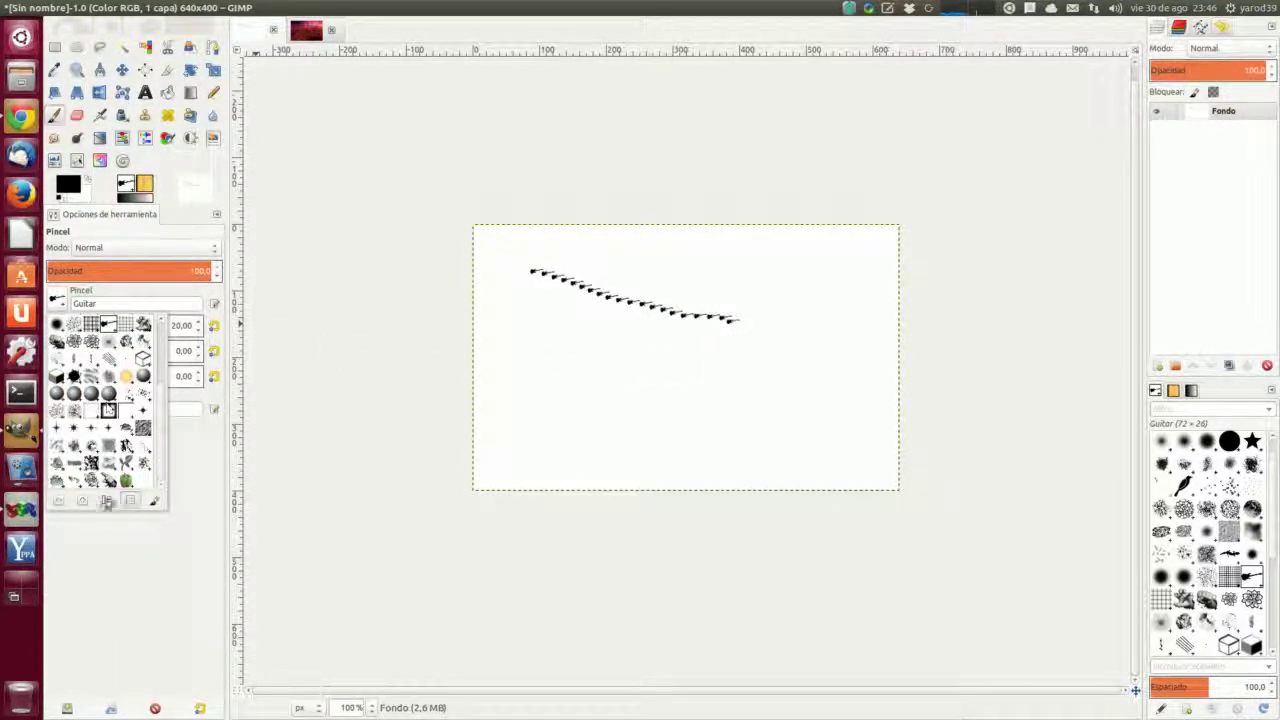
{"action": "left_click", "coordinate": [127, 482]}
{"action": "mouse_move", "coordinate": [538, 308]}
{"action": "left_mouse_down"}
{"action": "mouse_move", "coordinate": [585, 354]}
{"action": "mouse_move", "coordinate": [633, 370]}
{"action": "mouse_move", "coordinate": [809, 386]}
{"action": "left_mouse_up"}
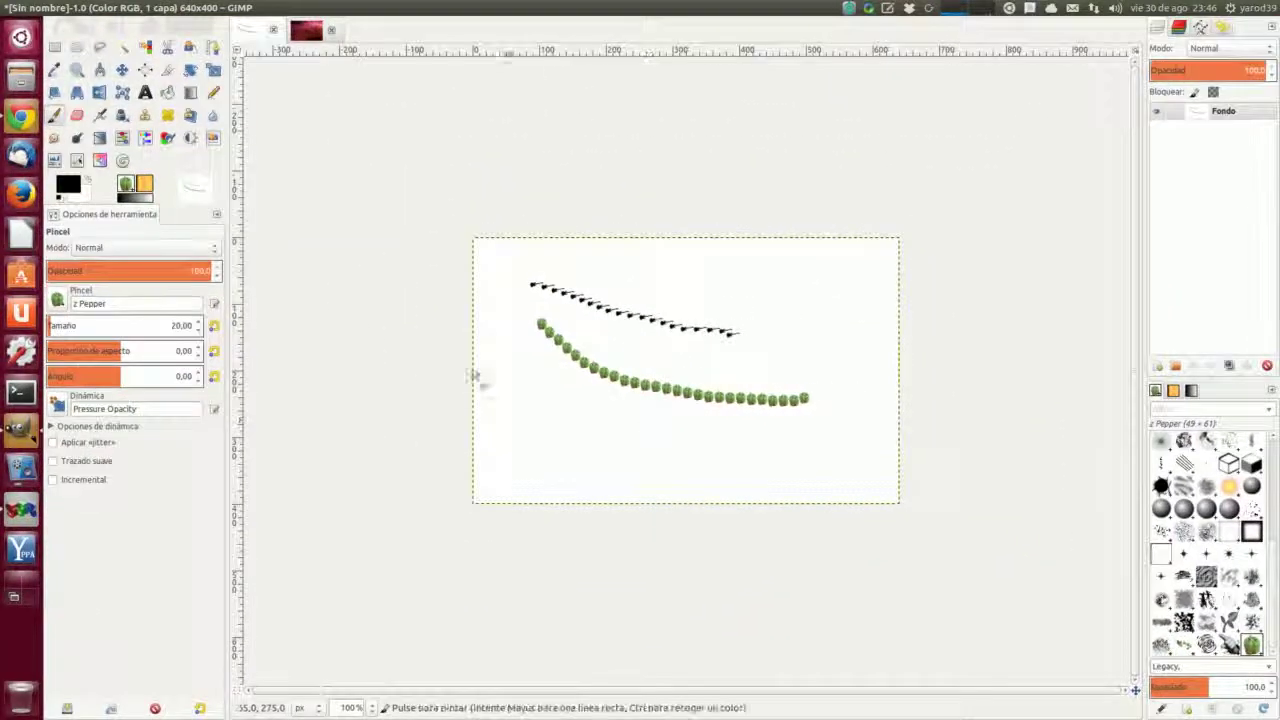
Step: Paint a curved line below the pepper line with the 2. Hardness 025 brush
{"action": "left_click", "coordinate": [58, 300]}
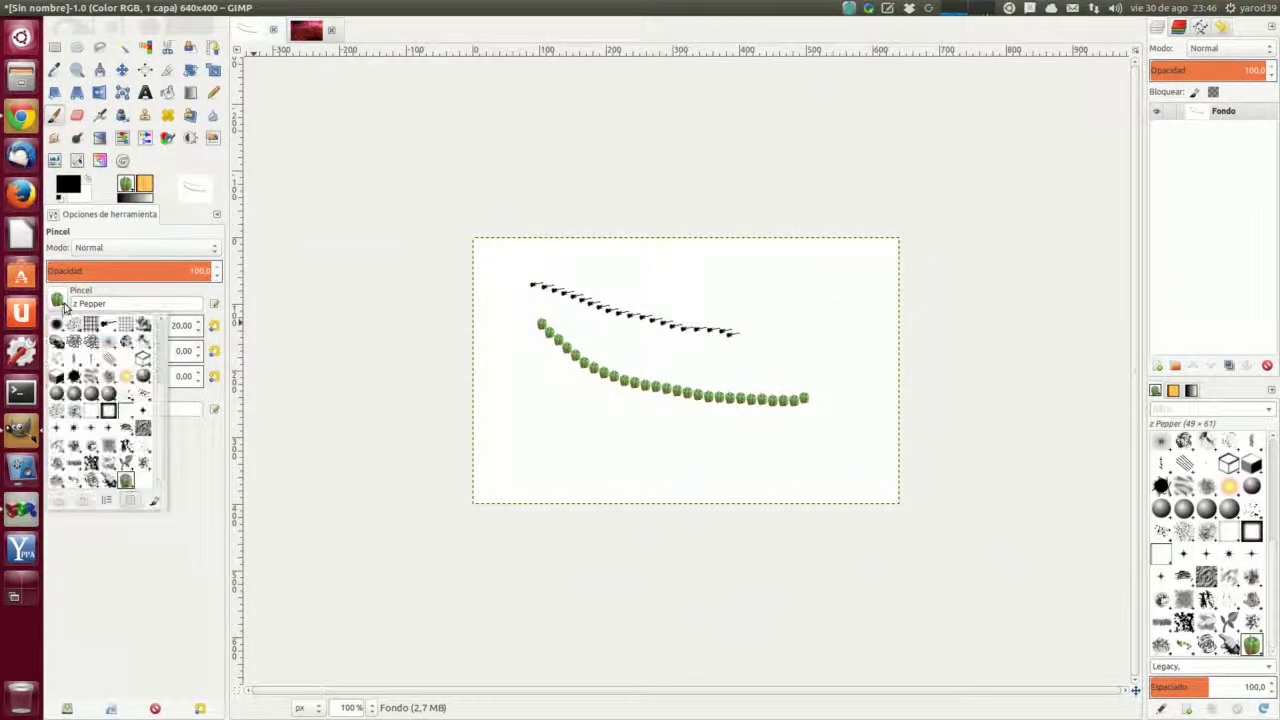
{"action": "scroll", "coordinate": [95, 340], "scroll_direction": "up", "scroll_amount": 5}
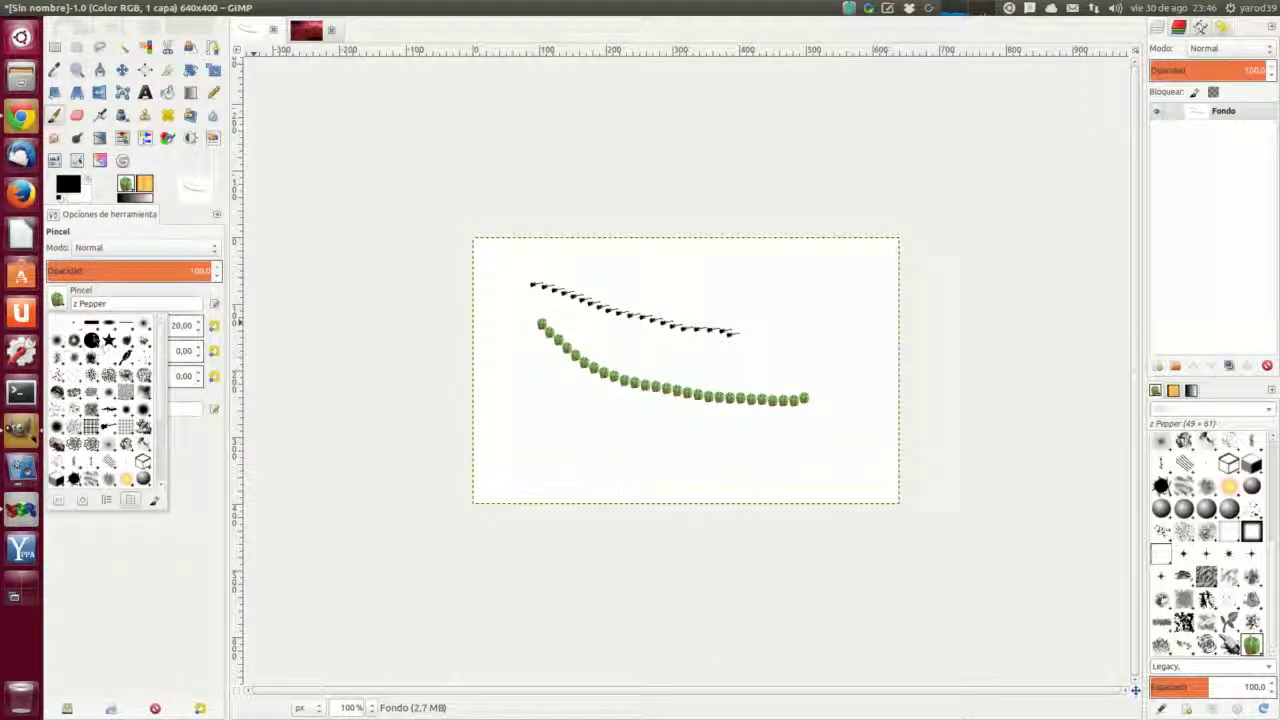
{"action": "left_click", "coordinate": [60, 342]}
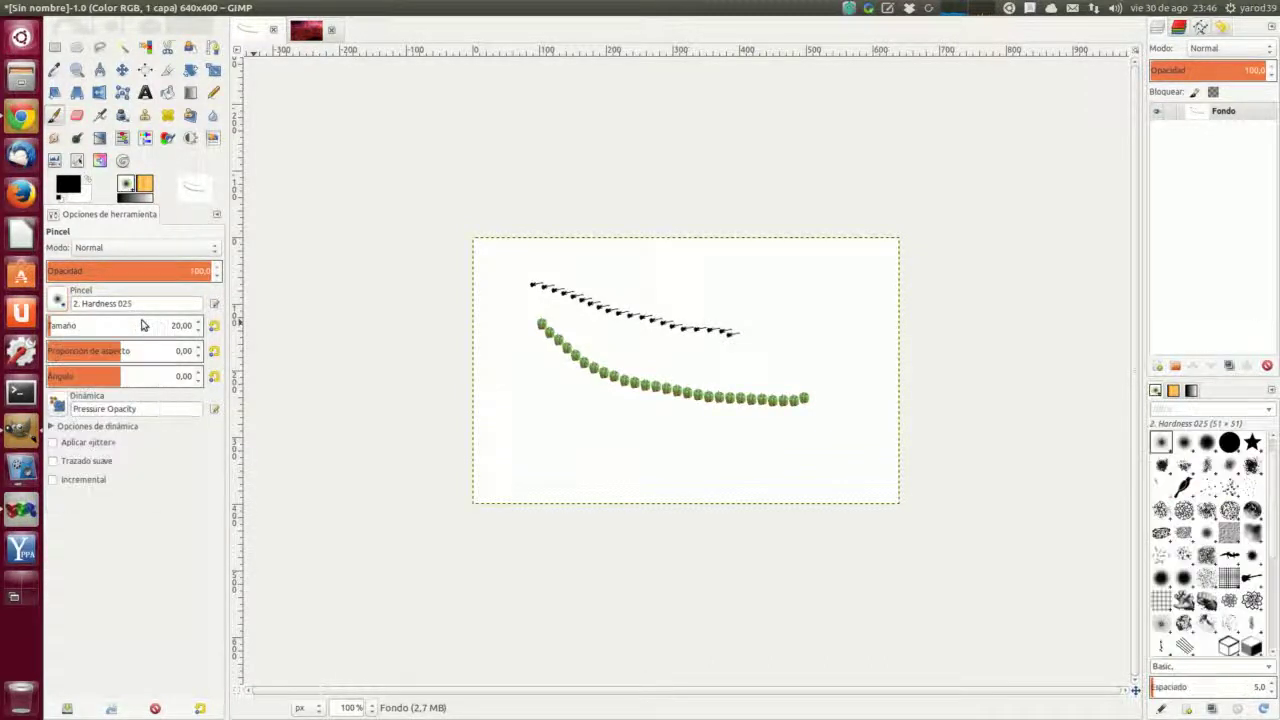
{"action": "mouse_move", "coordinate": [532, 392]}
{"action": "left_mouse_down"}
{"action": "mouse_move", "coordinate": [558, 418]}
{"action": "mouse_move", "coordinate": [670, 442]}
{"action": "mouse_move", "coordinate": [802, 430]}
{"action": "left_mouse_up"}
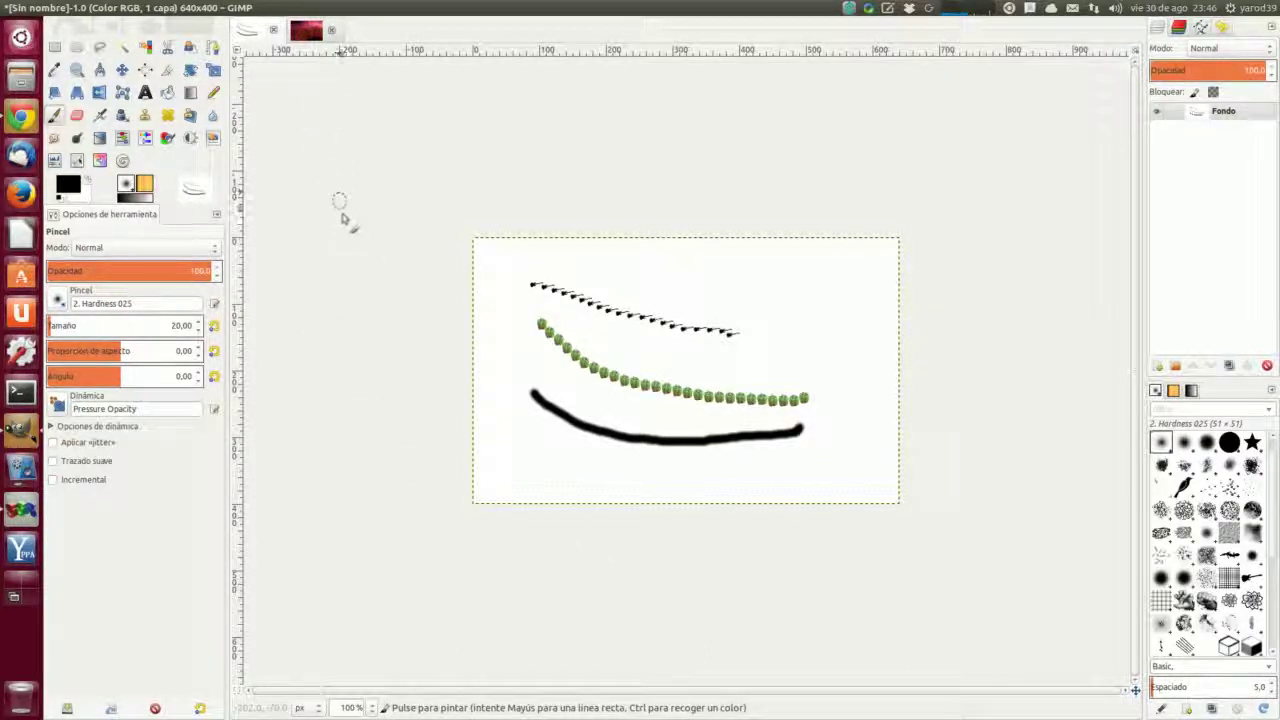
Step: Switch to Chrome to read the manual's Tamaño explanation, and return to GIMP
{"action": "left_click", "coordinate": [20, 117]}
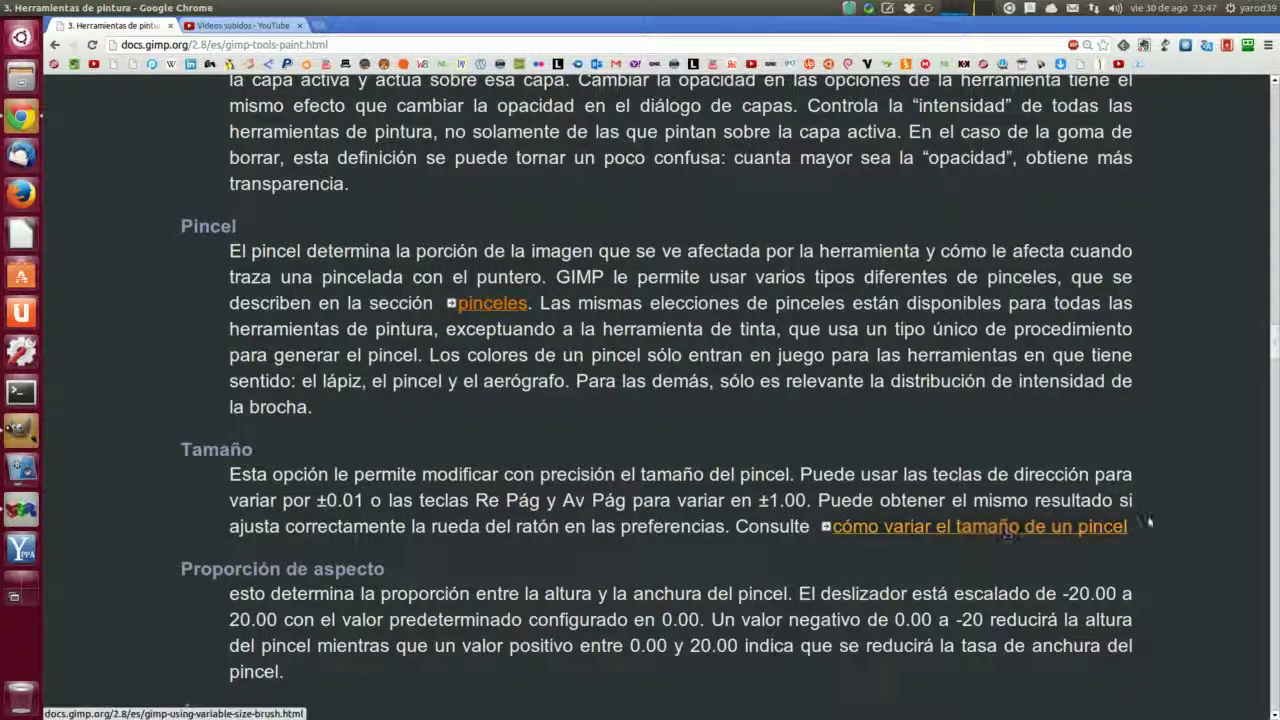
{"action": "left_click", "coordinate": [30, 432]}
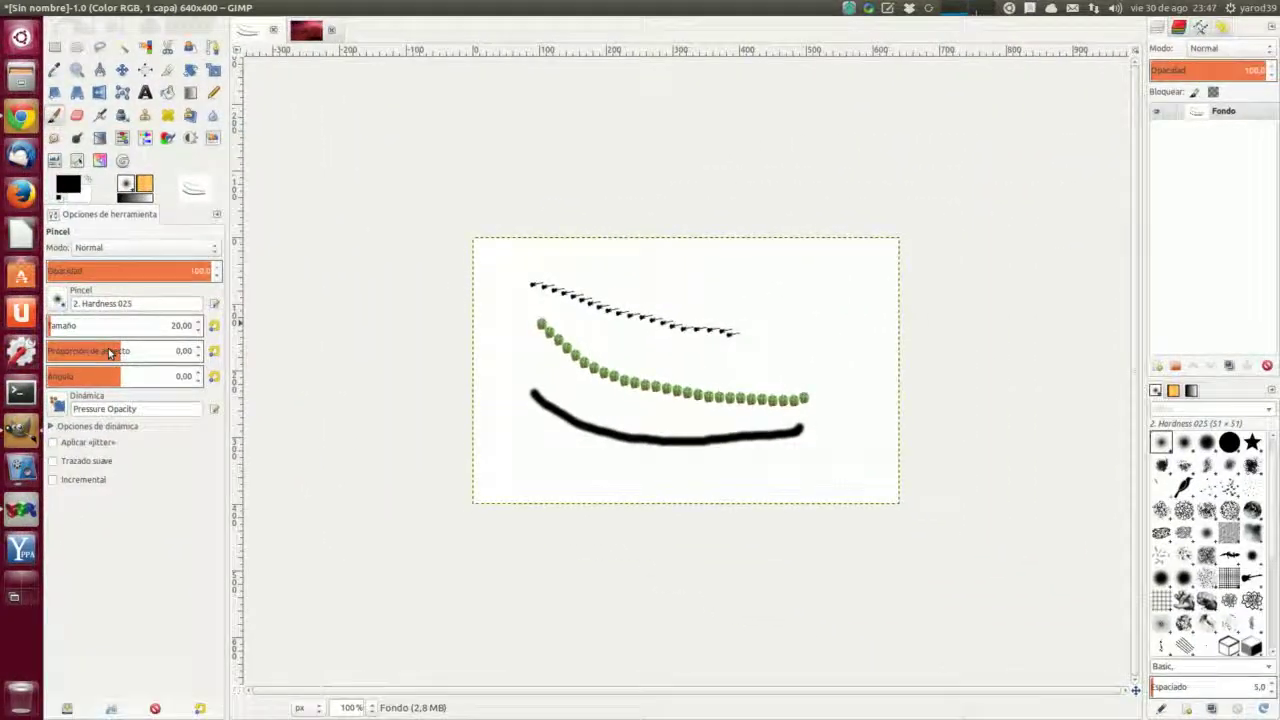
Step: Try increasingly large Paintbrush sizes, from 55.42 through 221.59 up to 697.14
{"action": "left_click_drag", "start_coordinate": [60, 328], "coordinate": [121, 327]}
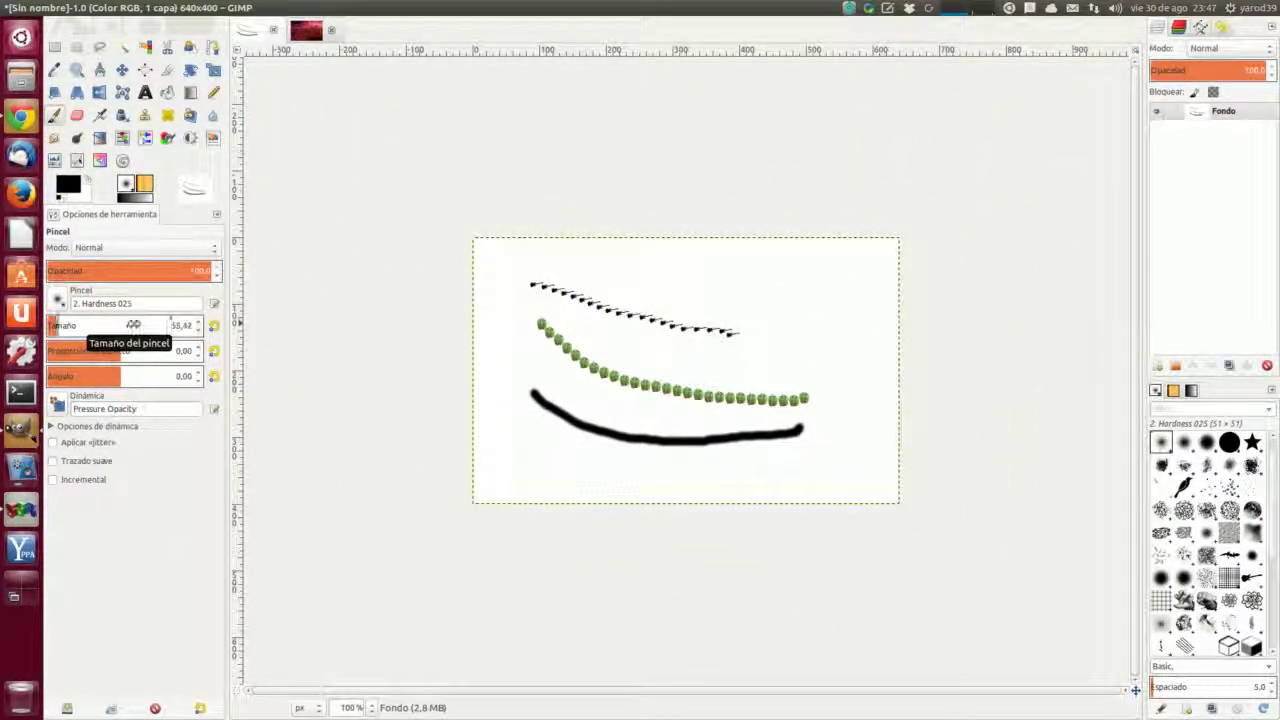
{"action": "left_click", "coordinate": [78, 327]}
{"action": "left_click_drag", "start_coordinate": [78, 327], "coordinate": [108, 331]}
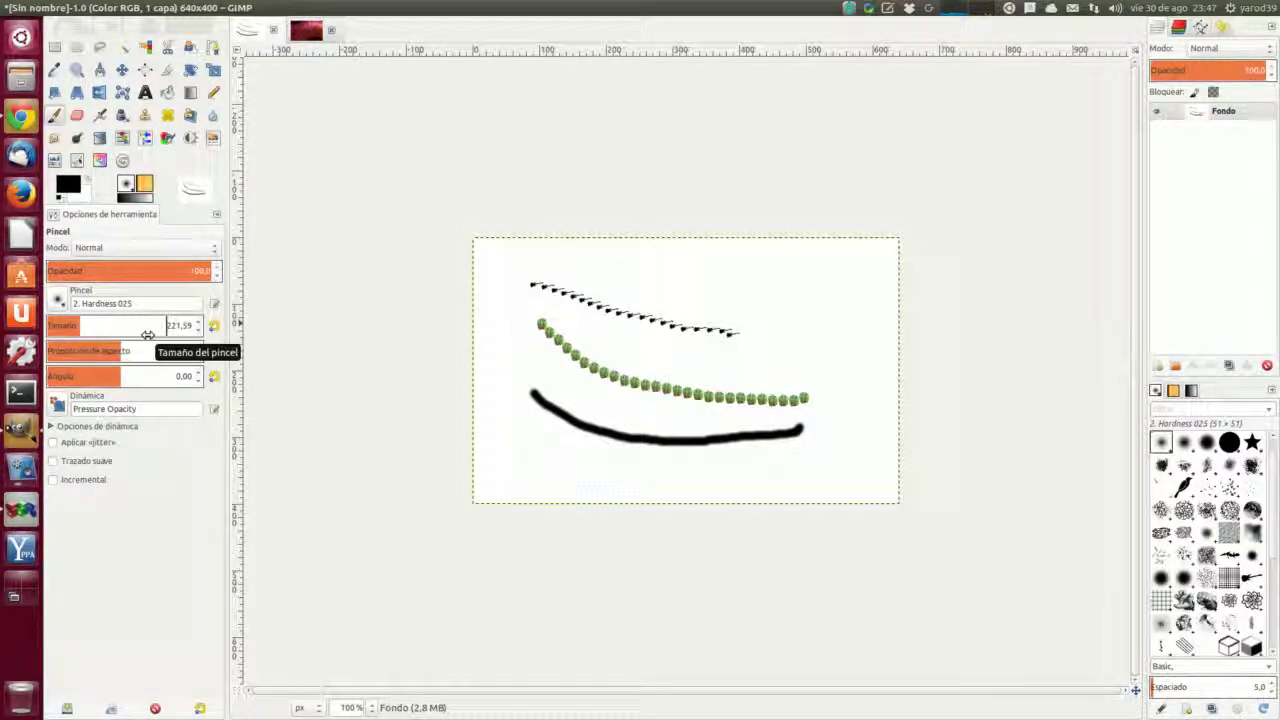
{"action": "left_click", "coordinate": [148, 327]}
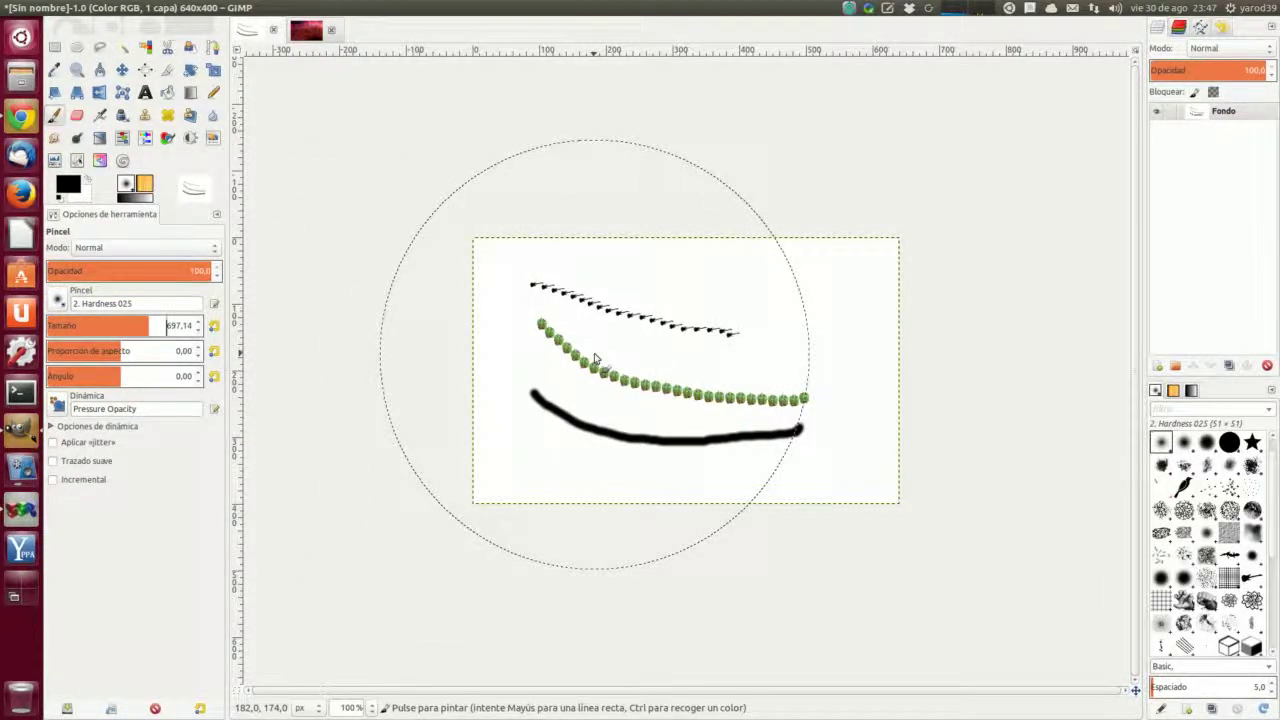
Step: Reduce the brush size, paint a thick closed loop around the guitar line, and fine-tune the size to 39.45
{"action": "left_click", "coordinate": [60, 327]}
{"action": "mouse_move", "coordinate": [538, 346]}
{"action": "left_mouse_down"}
{"action": "mouse_move", "coordinate": [655, 396]}
{"action": "mouse_move", "coordinate": [798, 410]}
{"action": "mouse_move", "coordinate": [846, 398]}
{"action": "mouse_move", "coordinate": [812, 297]}
{"action": "mouse_move", "coordinate": [620, 269]}
{"action": "mouse_move", "coordinate": [576, 283]}
{"action": "mouse_move", "coordinate": [540, 350]}
{"action": "left_mouse_up"}
{"action": "scroll", "coordinate": [60, 327], "scroll_direction": "down", "scroll_amount": 1}
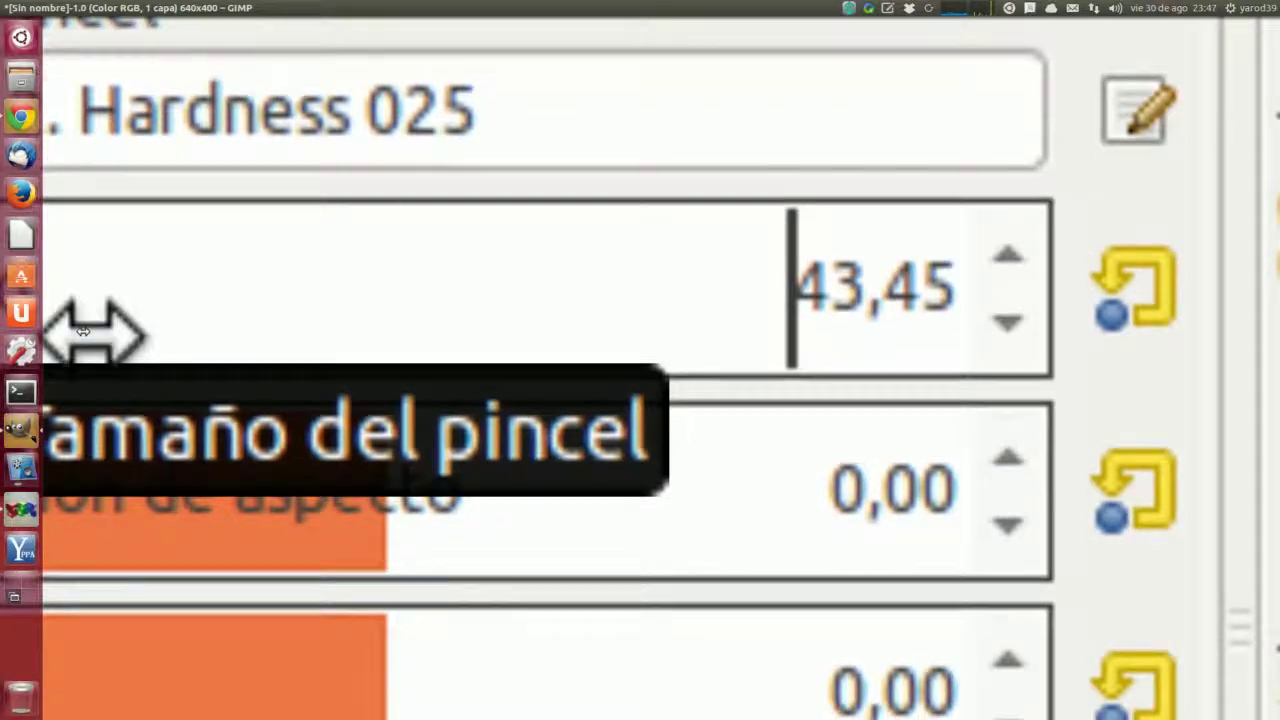
{"action": "scroll", "coordinate": [85, 330], "scroll_direction": "down", "scroll_amount": 4}
{"action": "scroll", "coordinate": [85, 330], "scroll_direction": "up", "scroll_amount": 1}
{"action": "scroll", "coordinate": [85, 330], "scroll_direction": "down", "scroll_amount": 1}
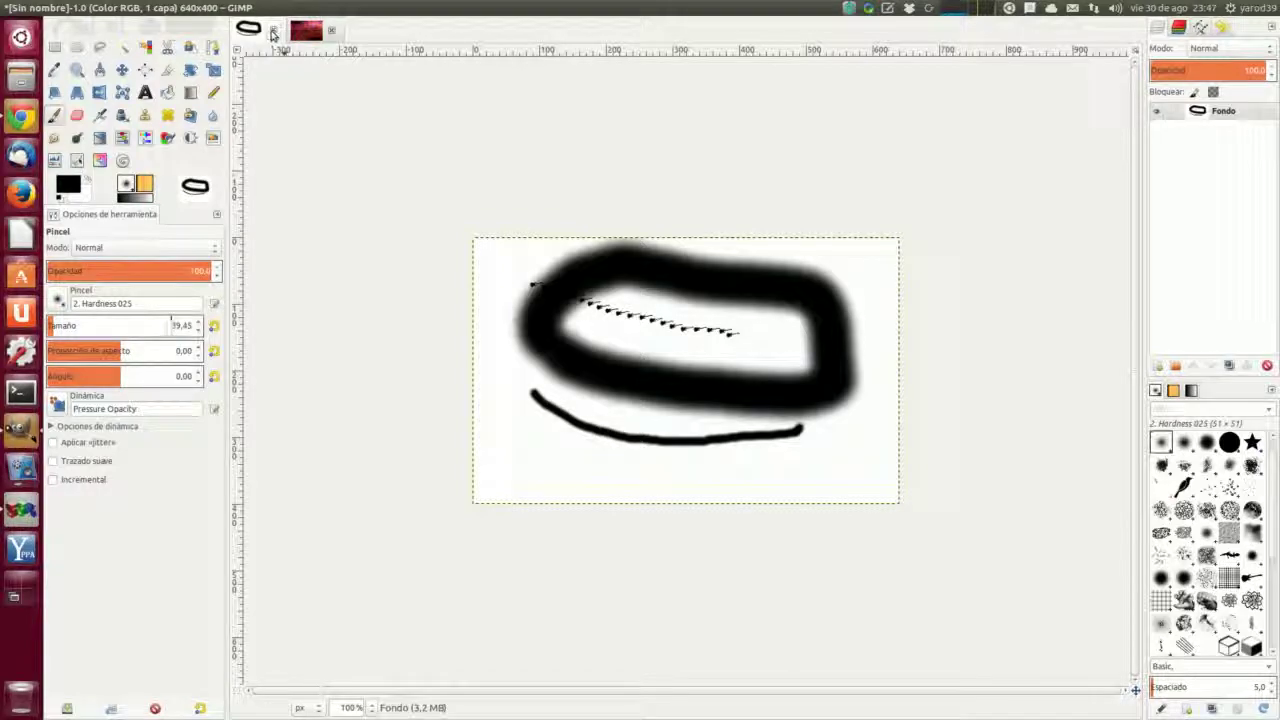
Step: Switch to Chrome and read the manual's Proporción de aspecto and Ángulo explanations
{"action": "left_click", "coordinate": [21, 118]}
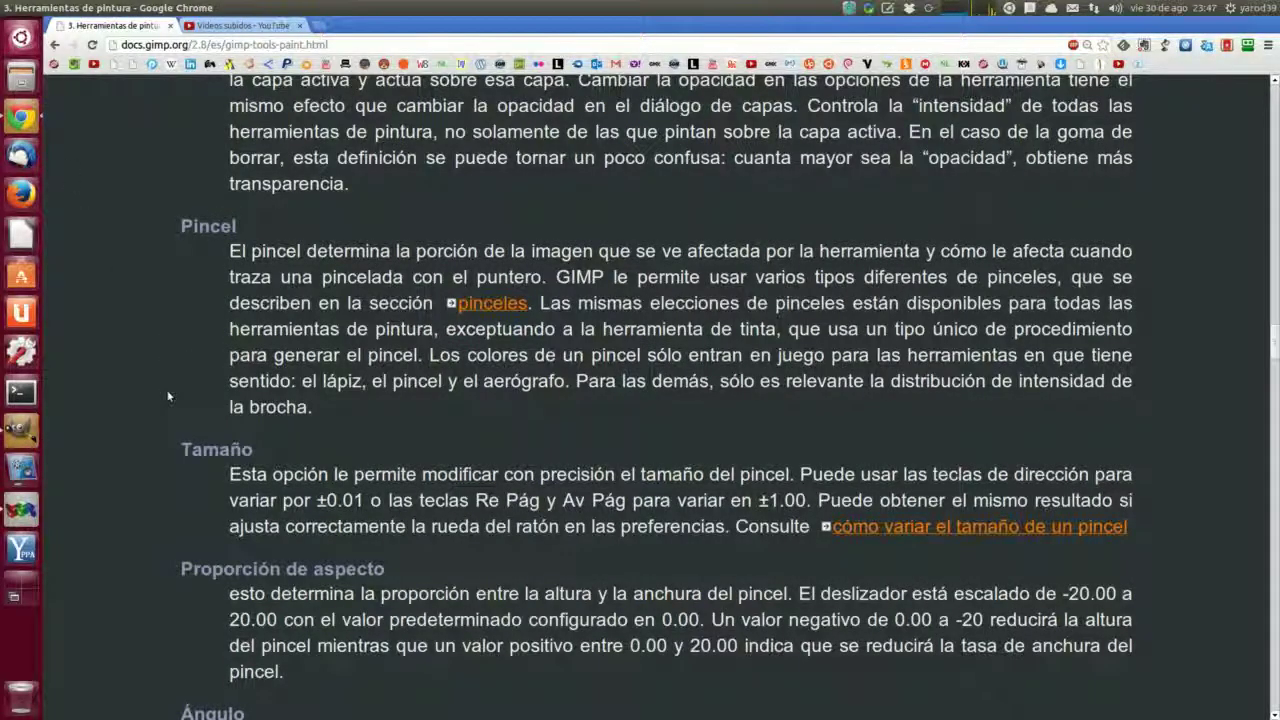
{"action": "scroll", "coordinate": [164, 396], "scroll_direction": "down", "scroll_amount": 5}
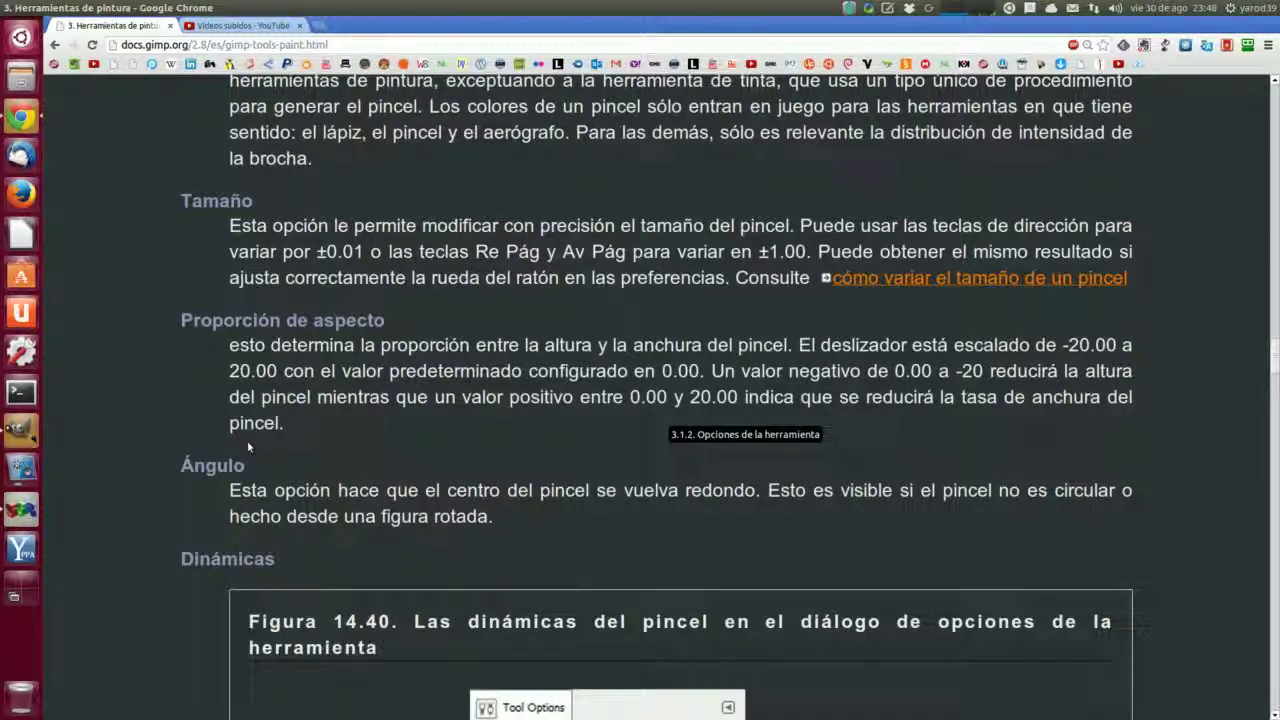
Step: Switch to GIMP and create a new landscape image from the A4 (300ppi) template
{"action": "left_click", "coordinate": [22, 431]}
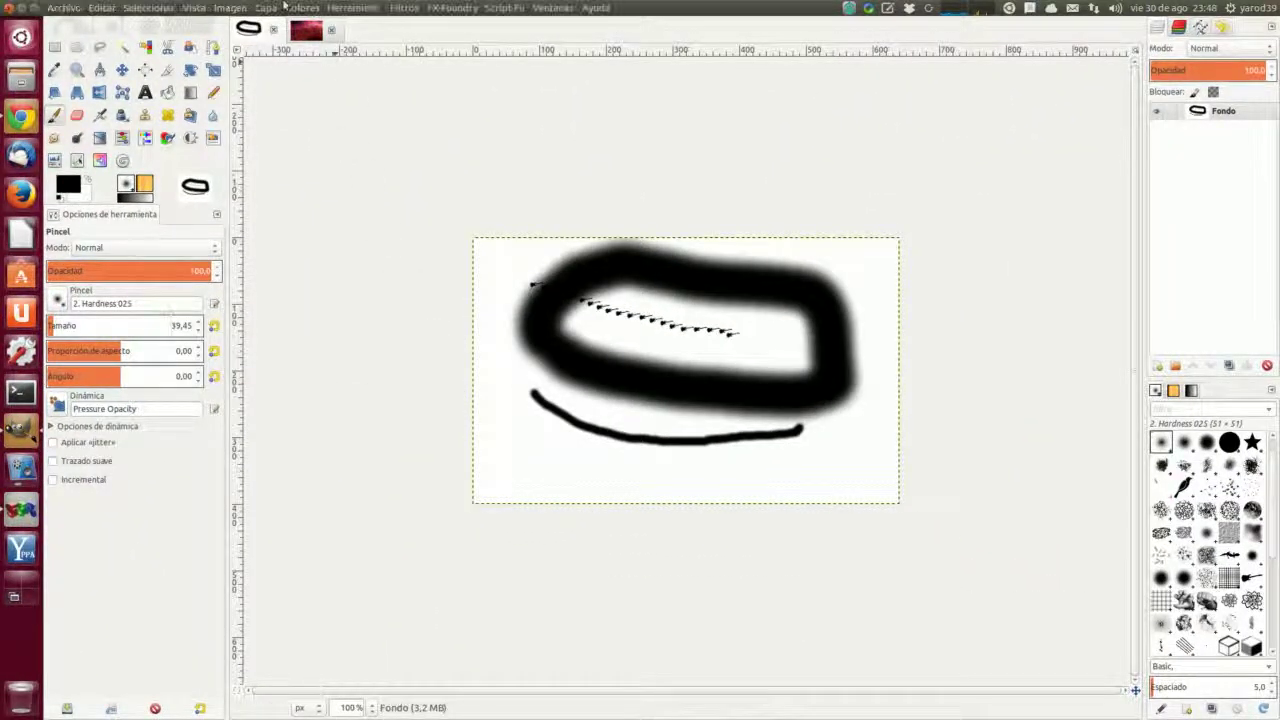
{"action": "left_click", "coordinate": [64, 8]}
{"action": "left_click", "coordinate": [64, 29]}
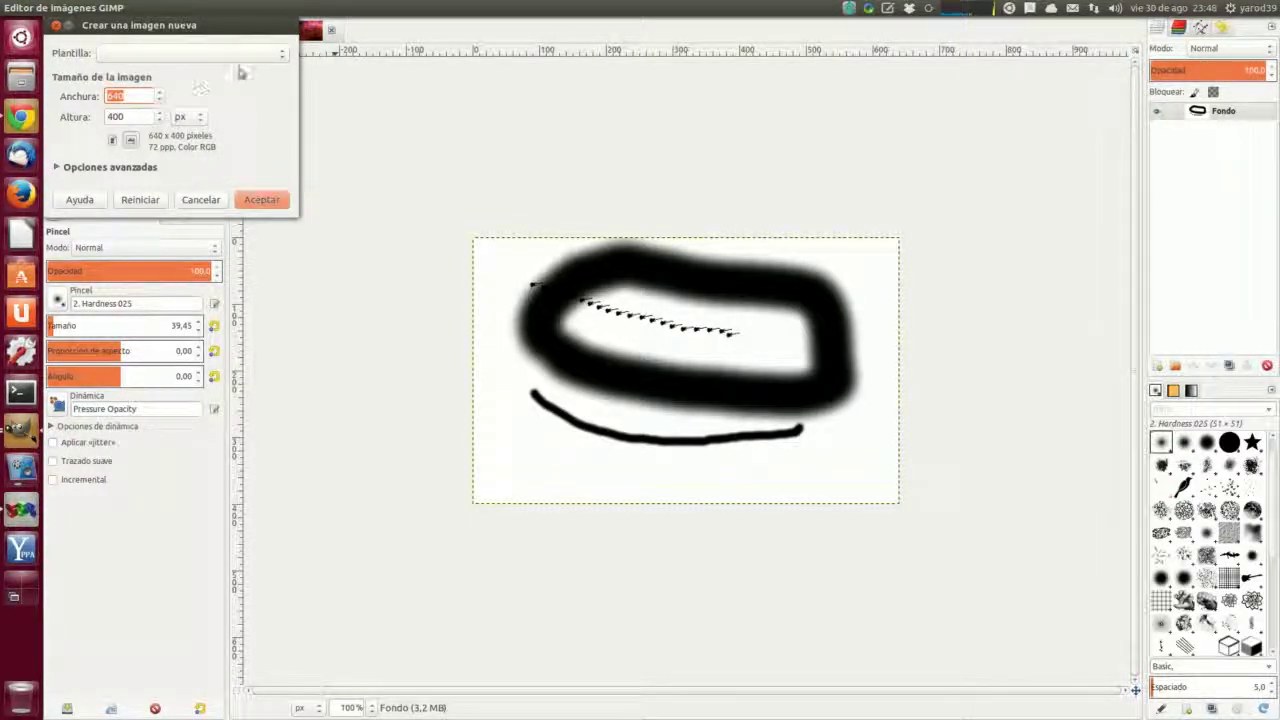
{"action": "left_click", "coordinate": [283, 55]}
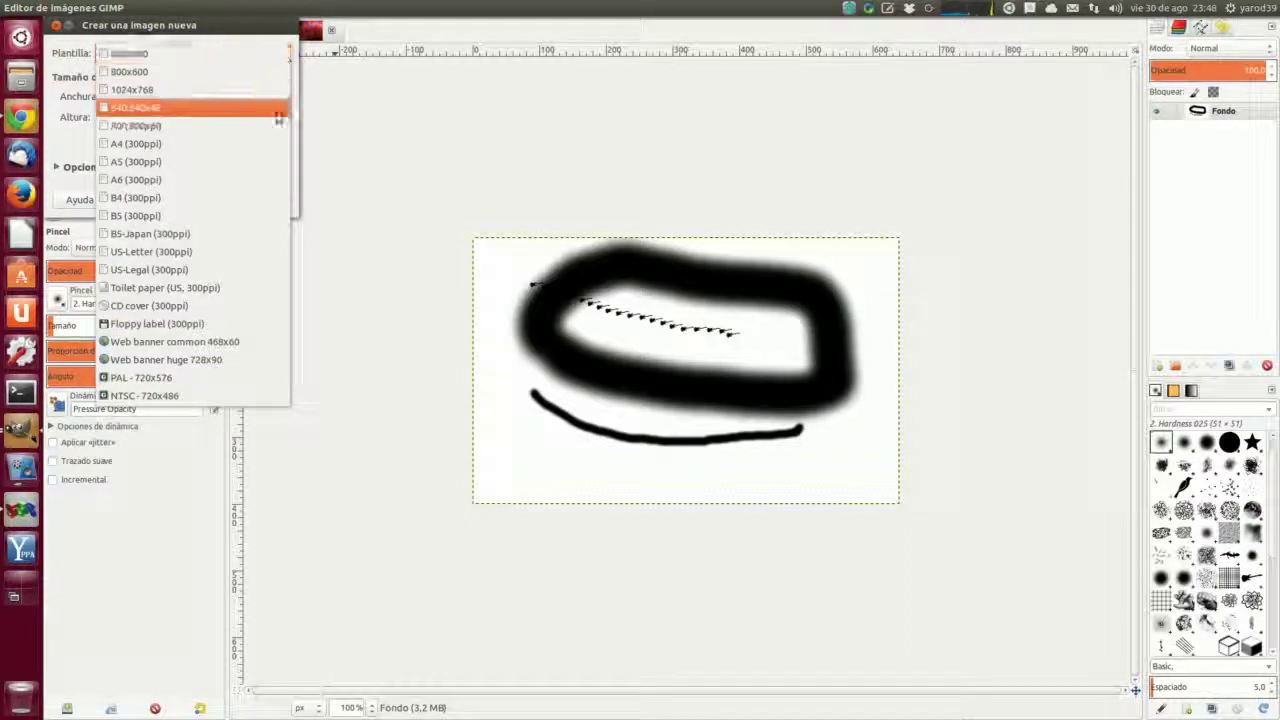
{"action": "left_click", "coordinate": [275, 143]}
{"action": "left_click", "coordinate": [130, 140]}
{"action": "left_click", "coordinate": [245, 201]}
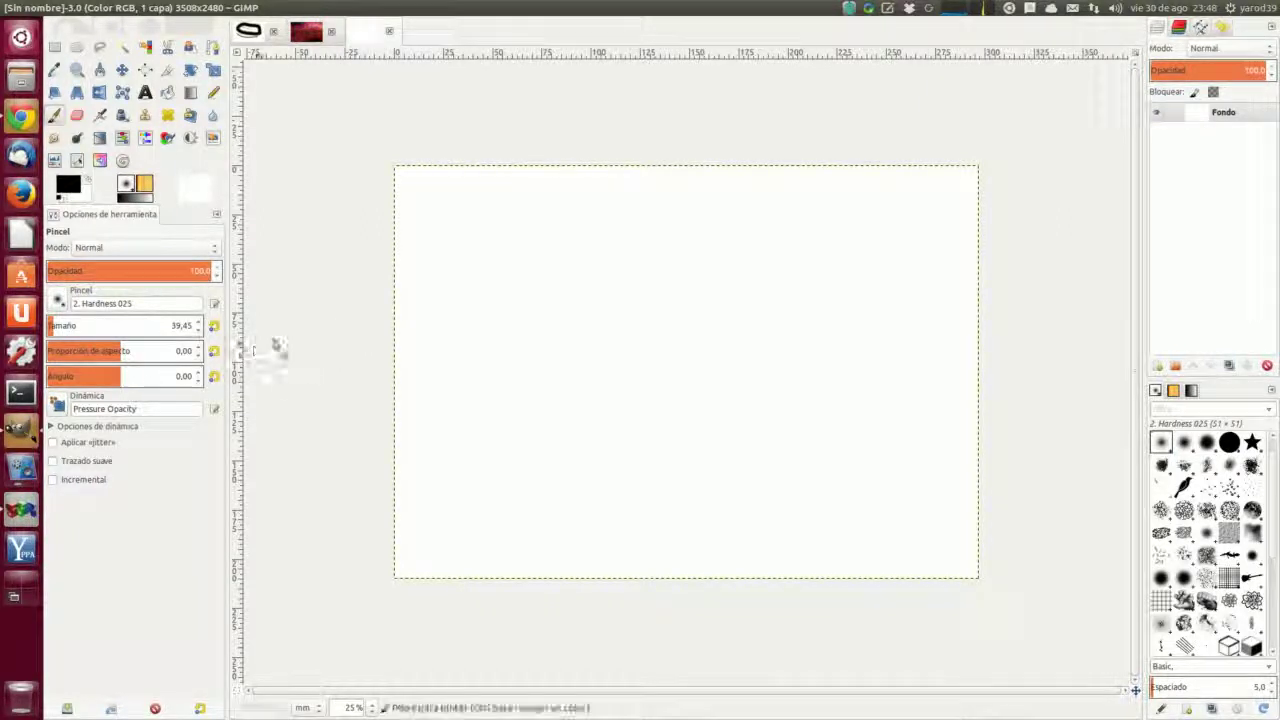
Step: With the Pencil, draw a faint low-opacity stroke, then a solid black curve below it at opacity 100,0
{"action": "left_click", "coordinate": [213, 92]}
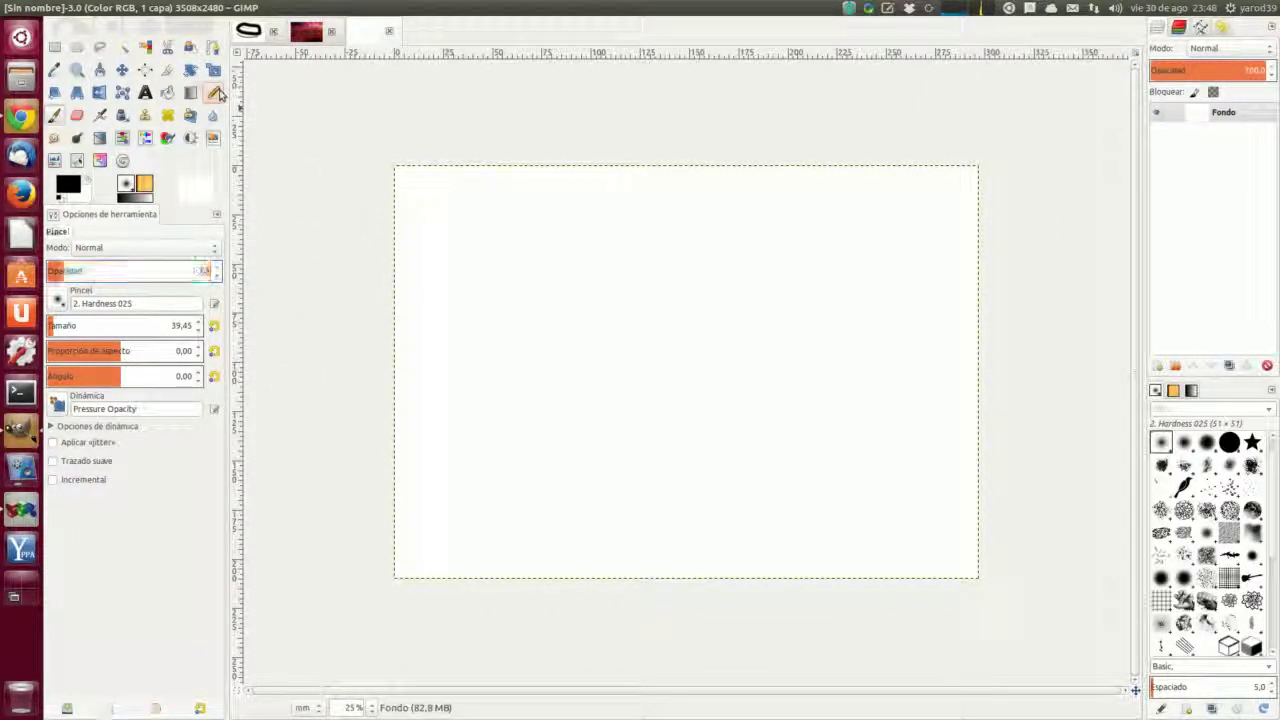
{"action": "mouse_move", "coordinate": [466, 242]}
{"action": "left_mouse_down"}
{"action": "mouse_move", "coordinate": [673, 278]}
{"action": "mouse_move", "coordinate": [832, 282]}
{"action": "left_mouse_up"}
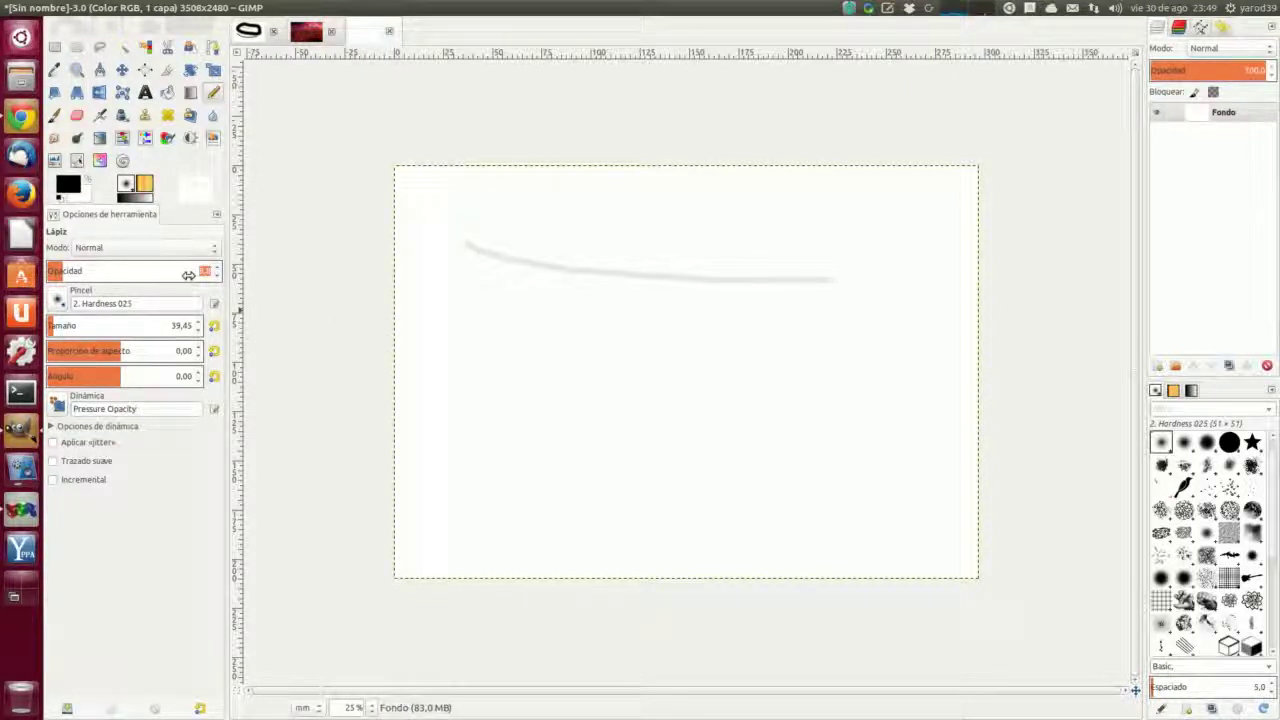
{"action": "left_click_drag", "start_coordinate": [188, 271], "coordinate": [219, 271]}
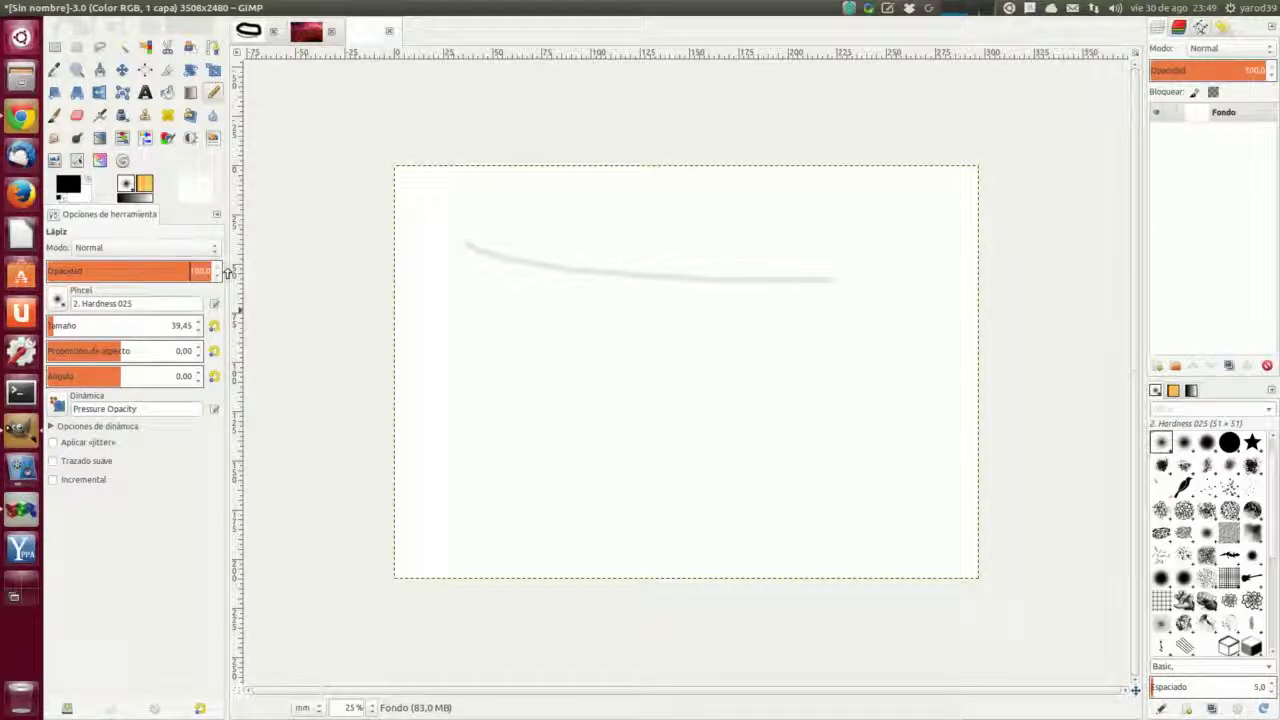
{"action": "left_click", "coordinate": [460, 285]}
{"action": "mouse_move", "coordinate": [461, 286]}
{"action": "left_mouse_down"}
{"action": "mouse_move", "coordinate": [615, 342]}
{"action": "mouse_move", "coordinate": [912, 324]}
{"action": "left_mouse_up"}
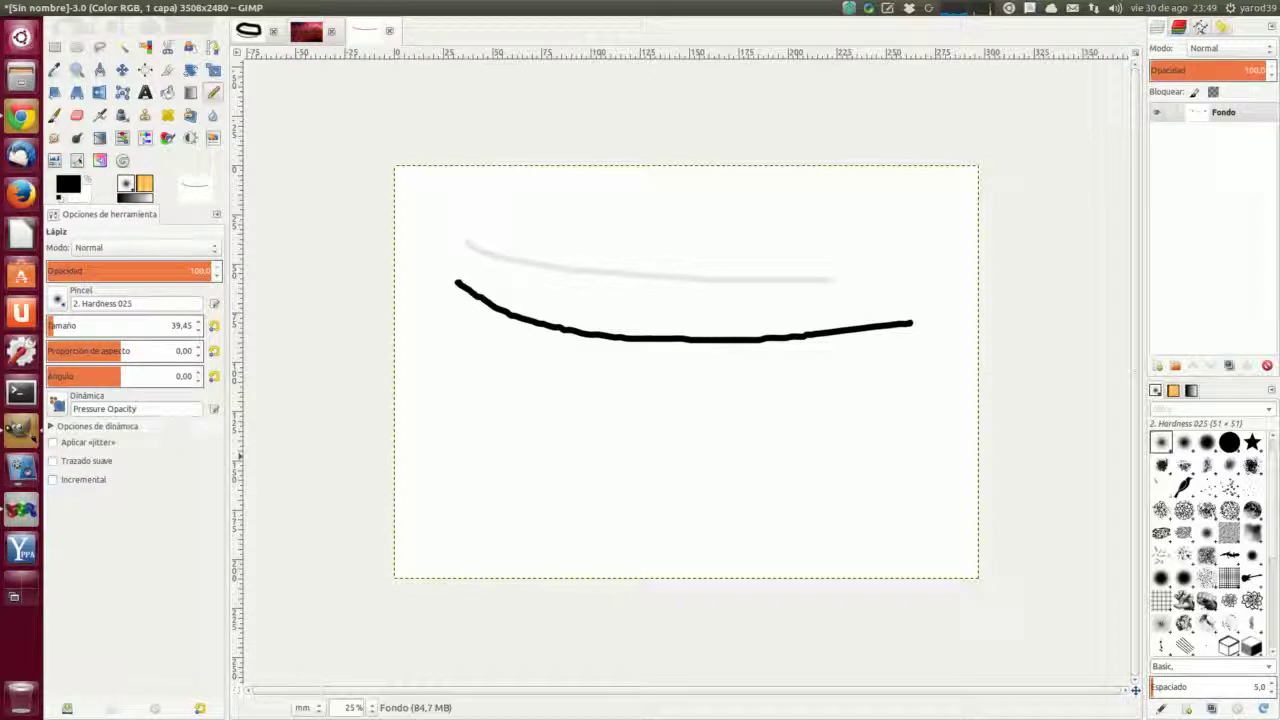
Step: Draw one pencil stroke with a negative brush aspect ratio and another below it with the ratio at 20,00
{"action": "left_click", "coordinate": [72, 351]}
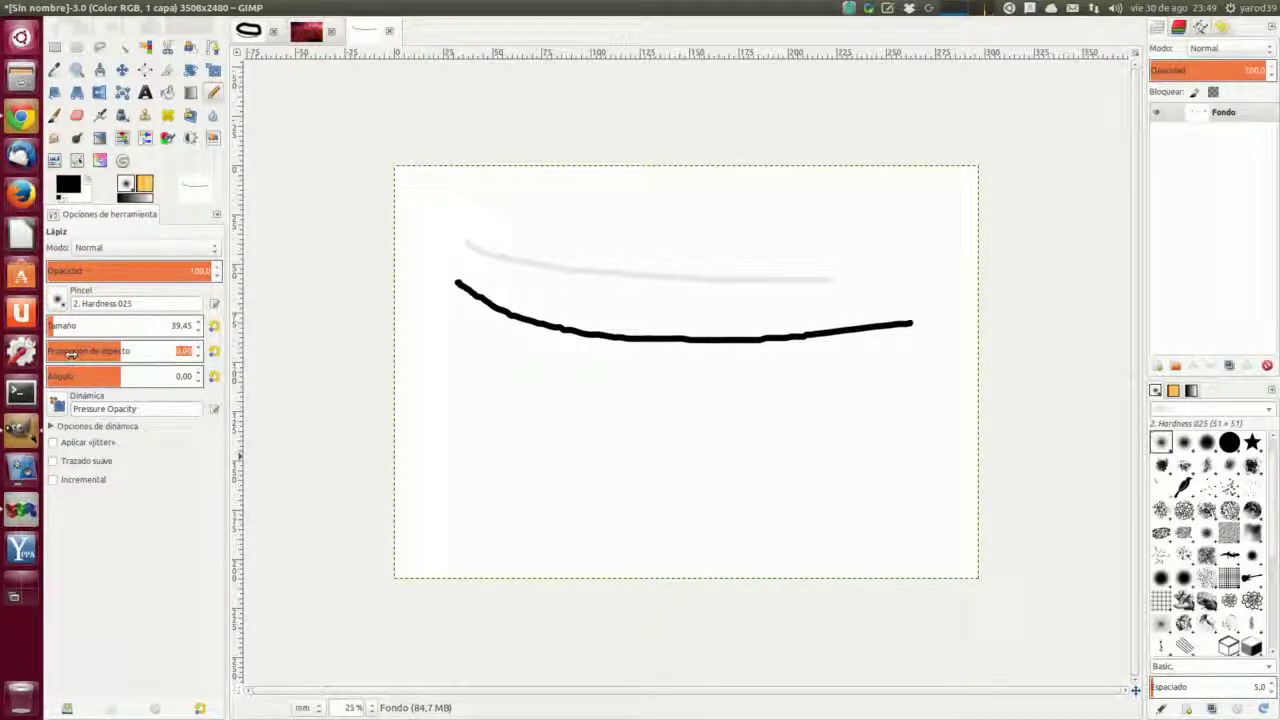
{"action": "left_click_drag", "start_coordinate": [72, 351], "coordinate": [70, 351]}
{"action": "mouse_move", "coordinate": [461, 361]}
{"action": "left_mouse_down"}
{"action": "mouse_move", "coordinate": [604, 405]}
{"action": "mouse_move", "coordinate": [771, 417]}
{"action": "mouse_move", "coordinate": [883, 408]}
{"action": "mouse_move", "coordinate": [932, 393]}
{"action": "left_mouse_up"}
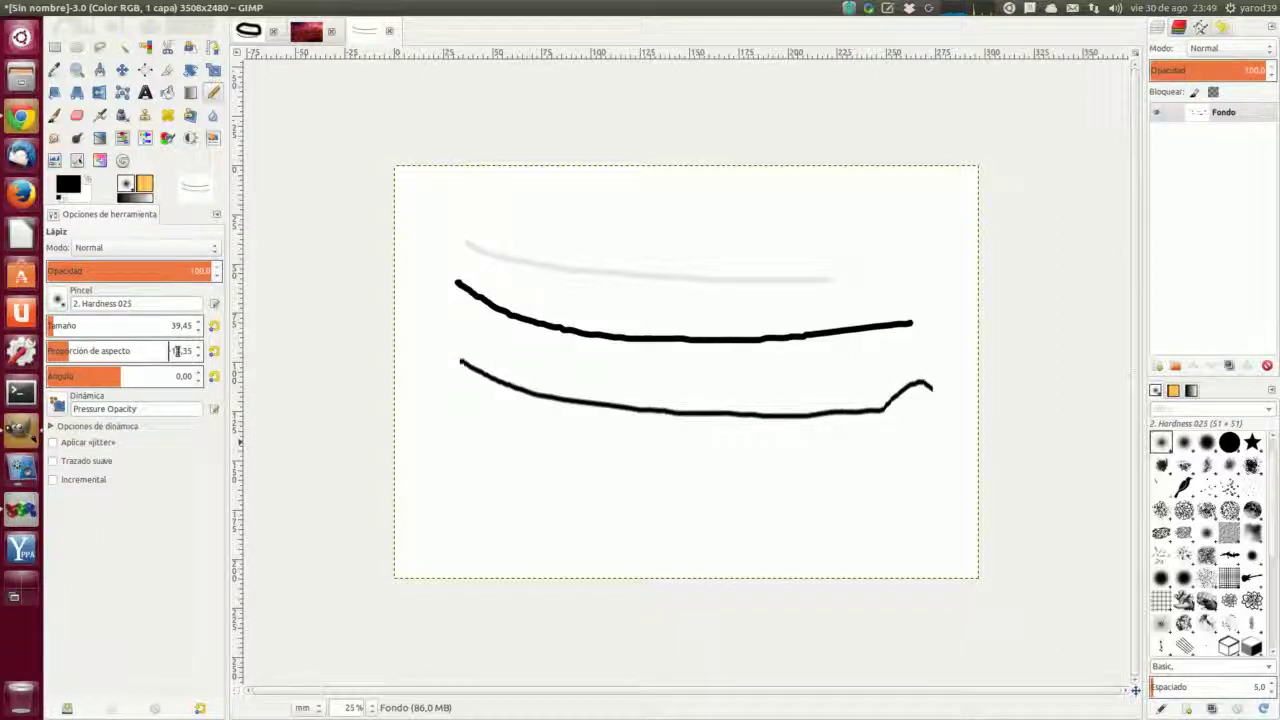
{"action": "left_click_drag", "start_coordinate": [167, 354], "coordinate": [201, 355]}
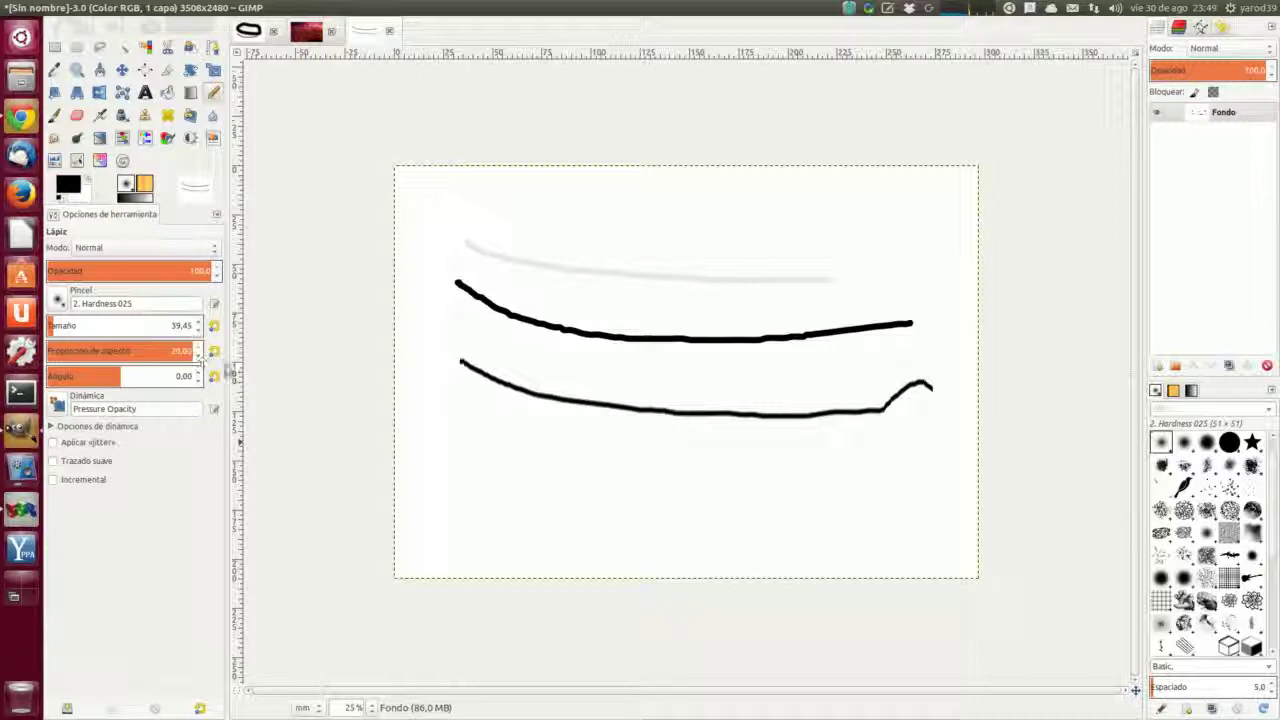
{"action": "mouse_move", "coordinate": [487, 473]}
{"action": "left_mouse_down"}
{"action": "mouse_move", "coordinate": [852, 483]}
{"action": "mouse_move", "coordinate": [920, 459]}
{"action": "left_mouse_up"}
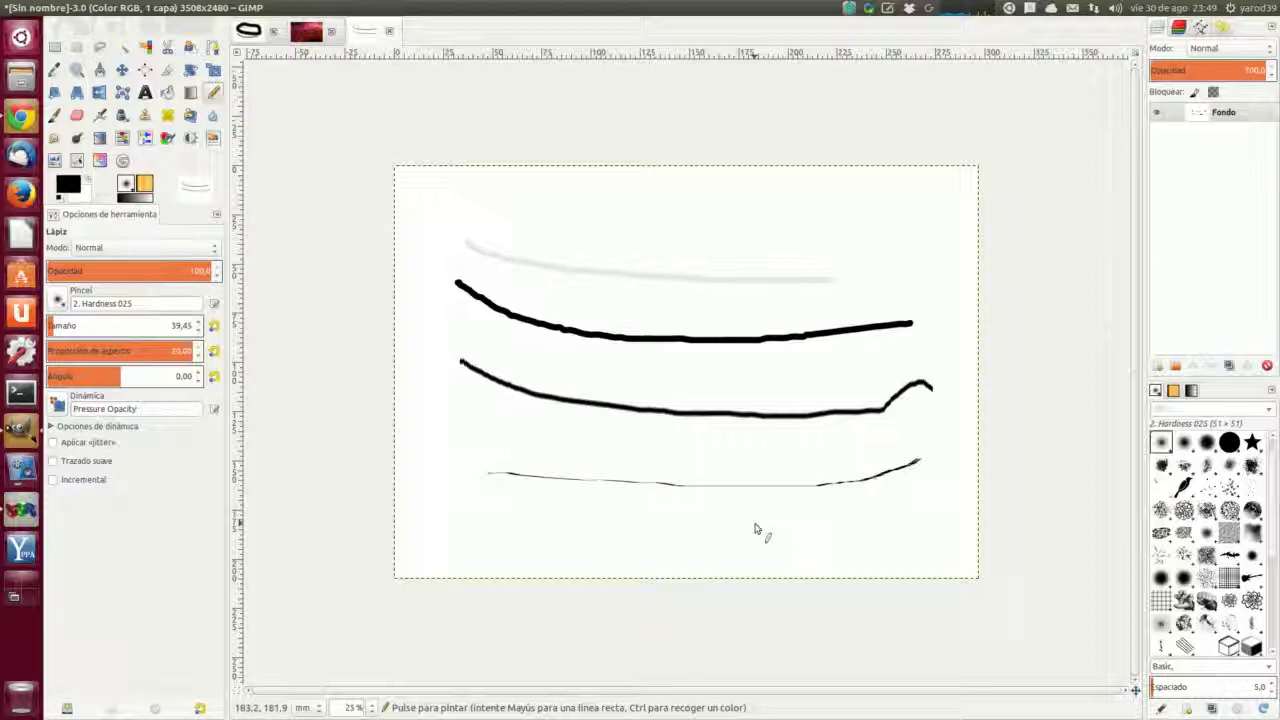
Step: Hide the docks and examine the strokes up close to compare their thickness, then restore the docks
{"action": "key", "text": "Tab"}
{"action": "scroll", "coordinate": [762, 511], "scroll_direction": "up", "scroll_amount": 5}
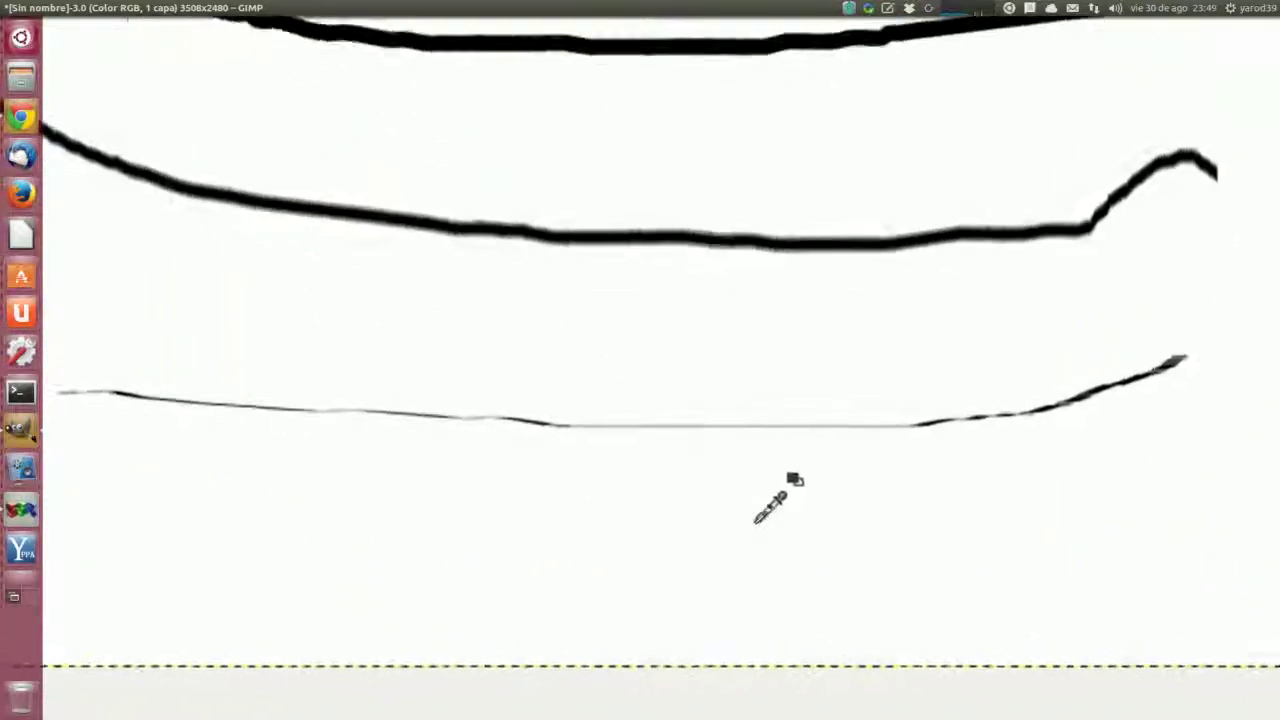
{"action": "scroll", "coordinate": [753, 476], "scroll_direction": "up", "scroll_amount": 5}
{"action": "scroll", "coordinate": [734, 331], "scroll_direction": "down", "scroll_amount": 6}
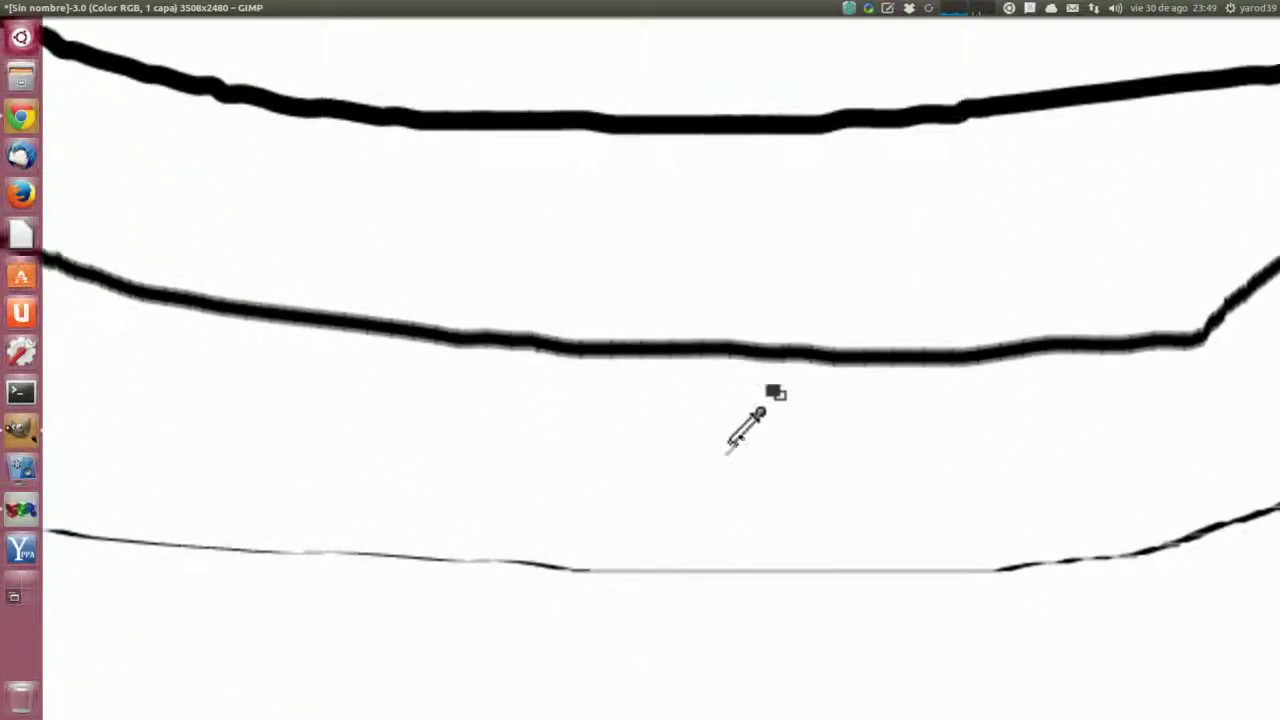
{"action": "scroll", "coordinate": [734, 371], "scroll_direction": "up", "scroll_amount": 5}
{"action": "scroll", "coordinate": [723, 400], "scroll_direction": "down", "scroll_amount": 6}
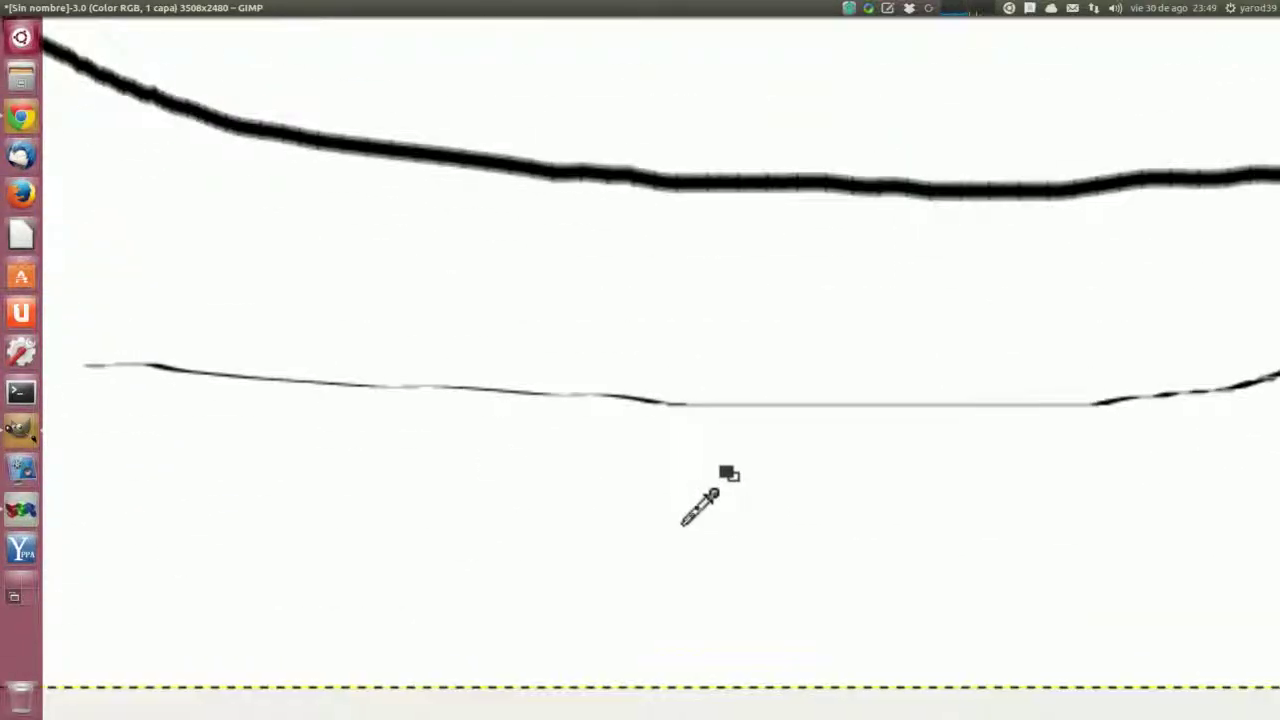
{"action": "scroll", "coordinate": [697, 506], "scroll_direction": "down", "scroll_amount": 1}
{"action": "scroll", "coordinate": [694, 510], "scroll_direction": "down", "scroll_amount": 4}
{"action": "key", "text": "Tab"}
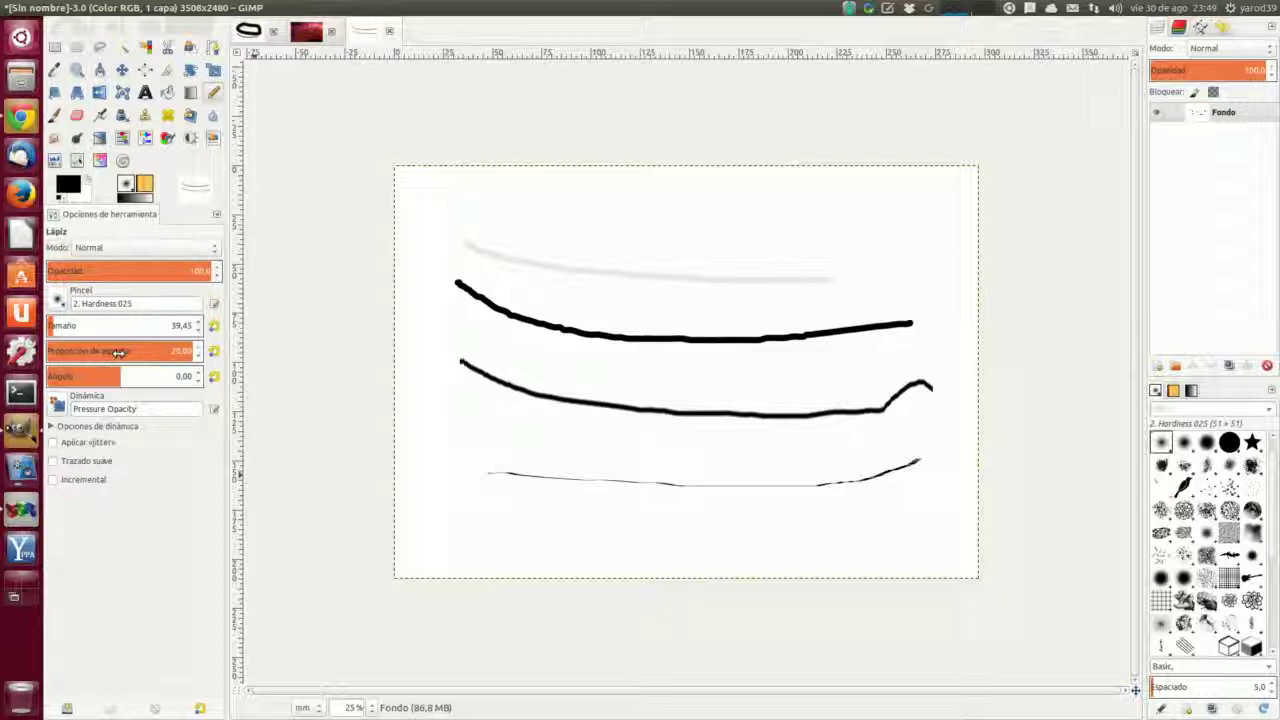
Step: Reset the pencil's brush aspect ratio to 0,00
{"action": "left_click_drag", "start_coordinate": [118, 352], "coordinate": [120, 359]}
{"action": "left_click_drag", "start_coordinate": [158, 351], "coordinate": [120, 363]}
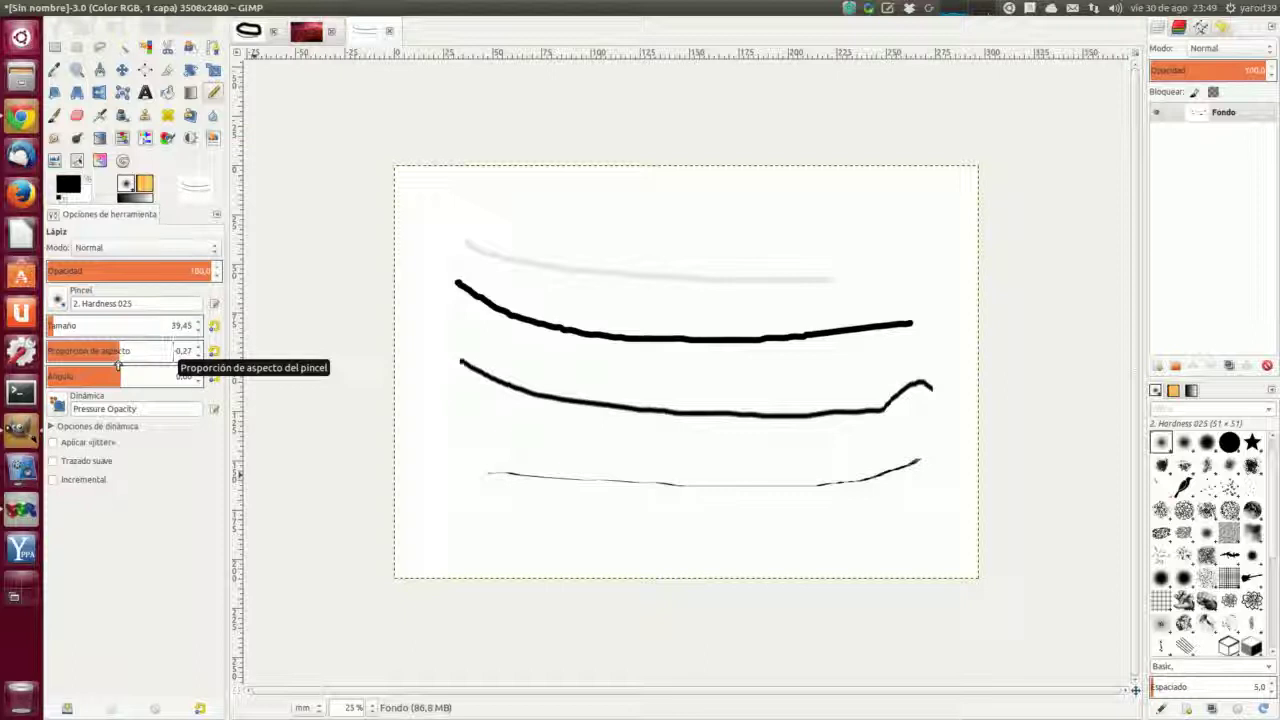
{"action": "left_click", "coordinate": [127, 348]}
{"action": "left_click_drag", "start_coordinate": [118, 355], "coordinate": [187, 350]}
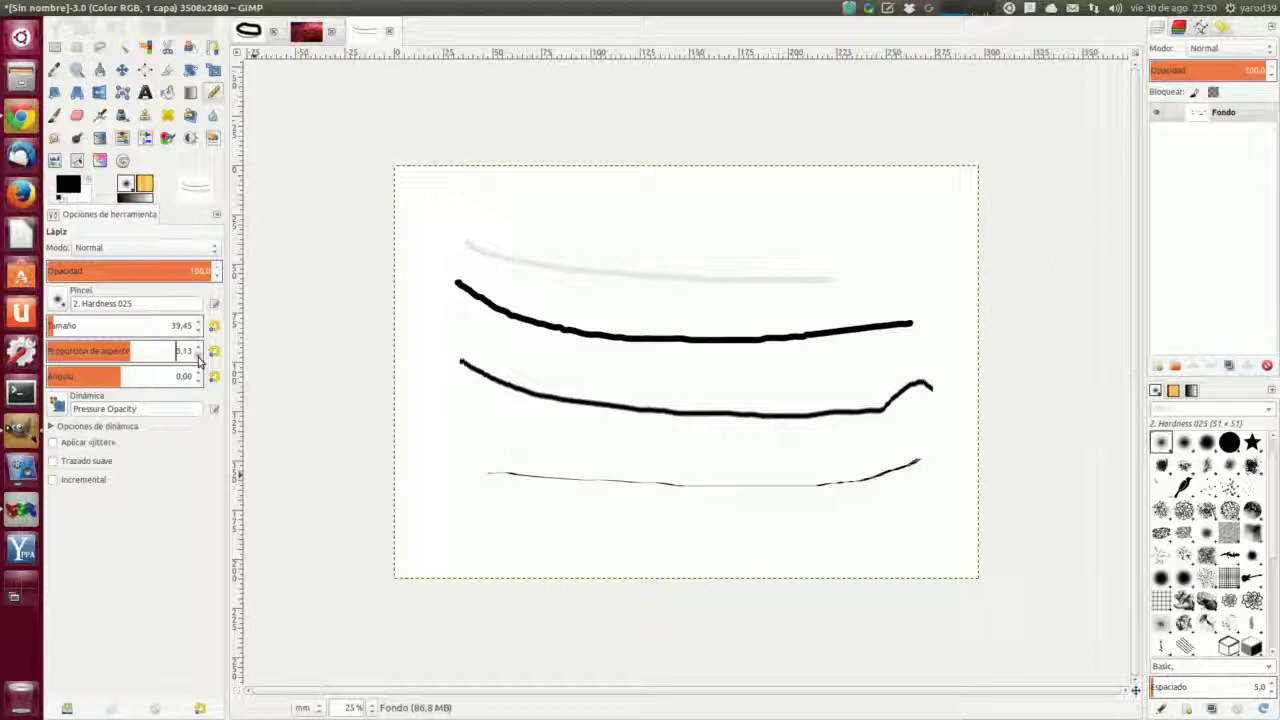
{"action": "left_click", "coordinate": [198, 358]}
{"action": "left_click", "coordinate": [199, 347]}
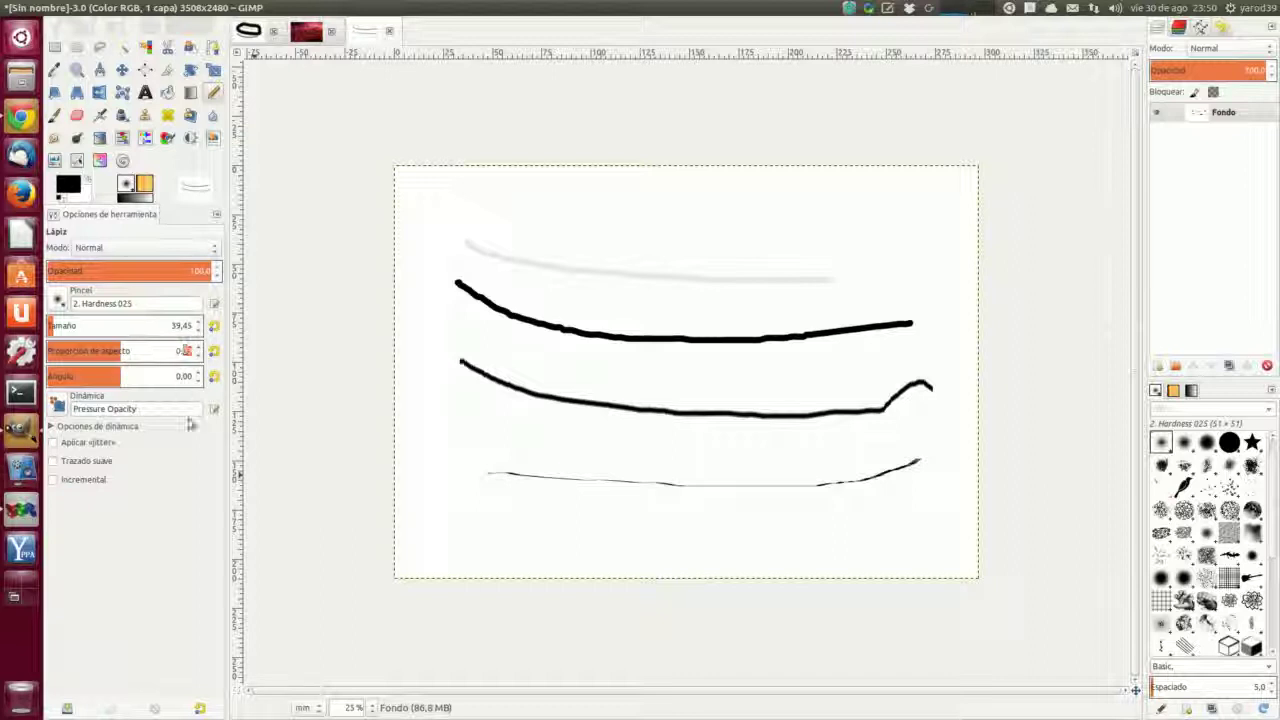
{"action": "key", "text": "equal"}
{"action": "key", "text": "equal"}
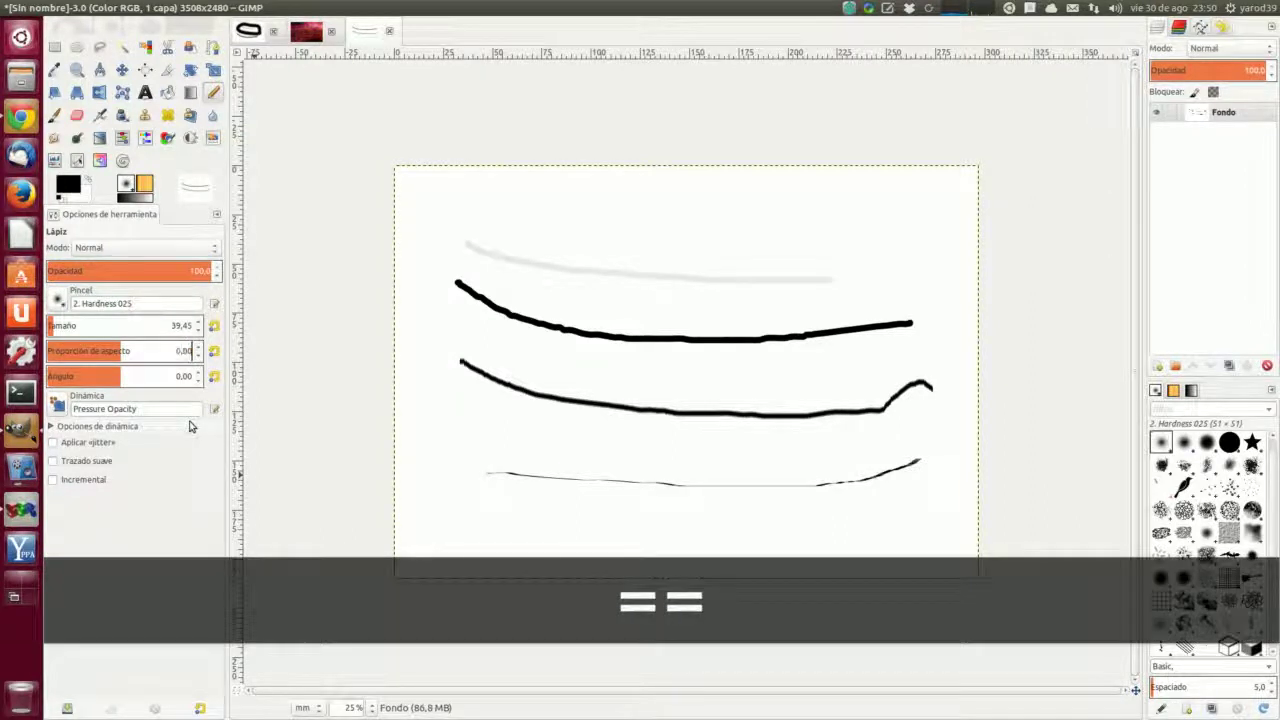
{"action": "key", "text": "Return"}
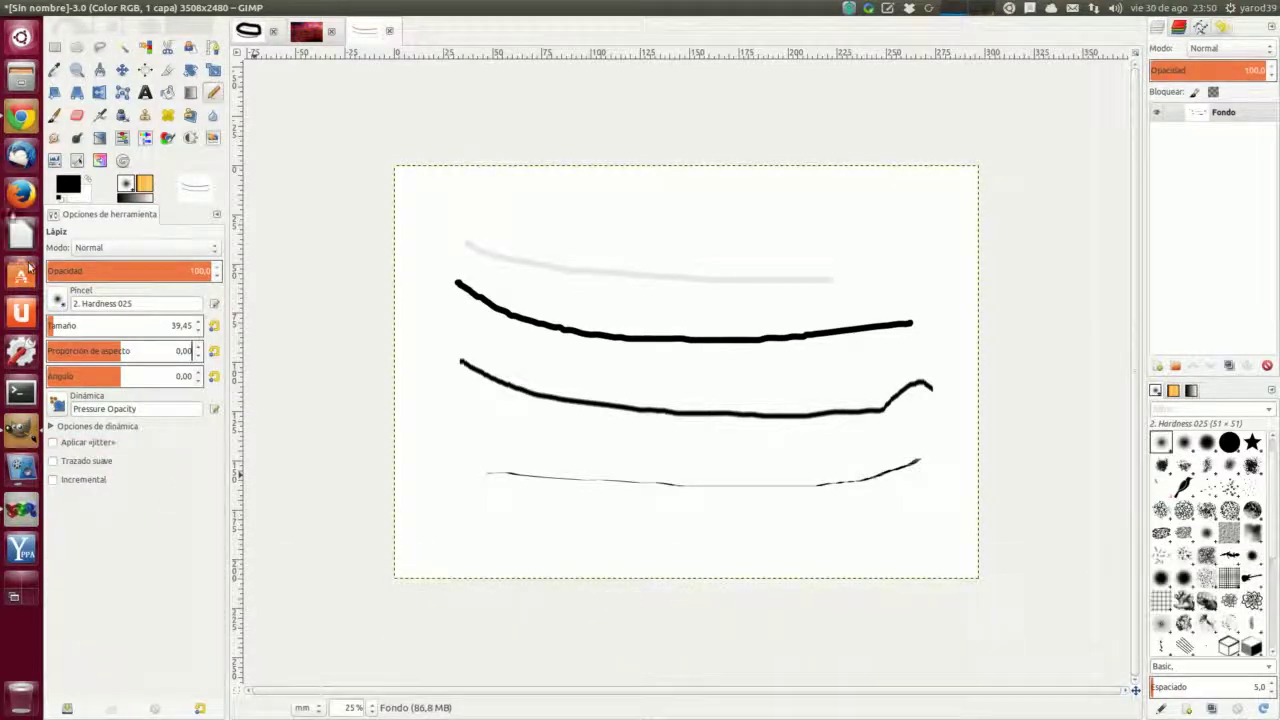
Step: Switch to Chrome to reread the manual's Ángulo explanation, and back in GIMP choose the "yeah you!" brush
{"action": "left_click", "coordinate": [21, 118]}
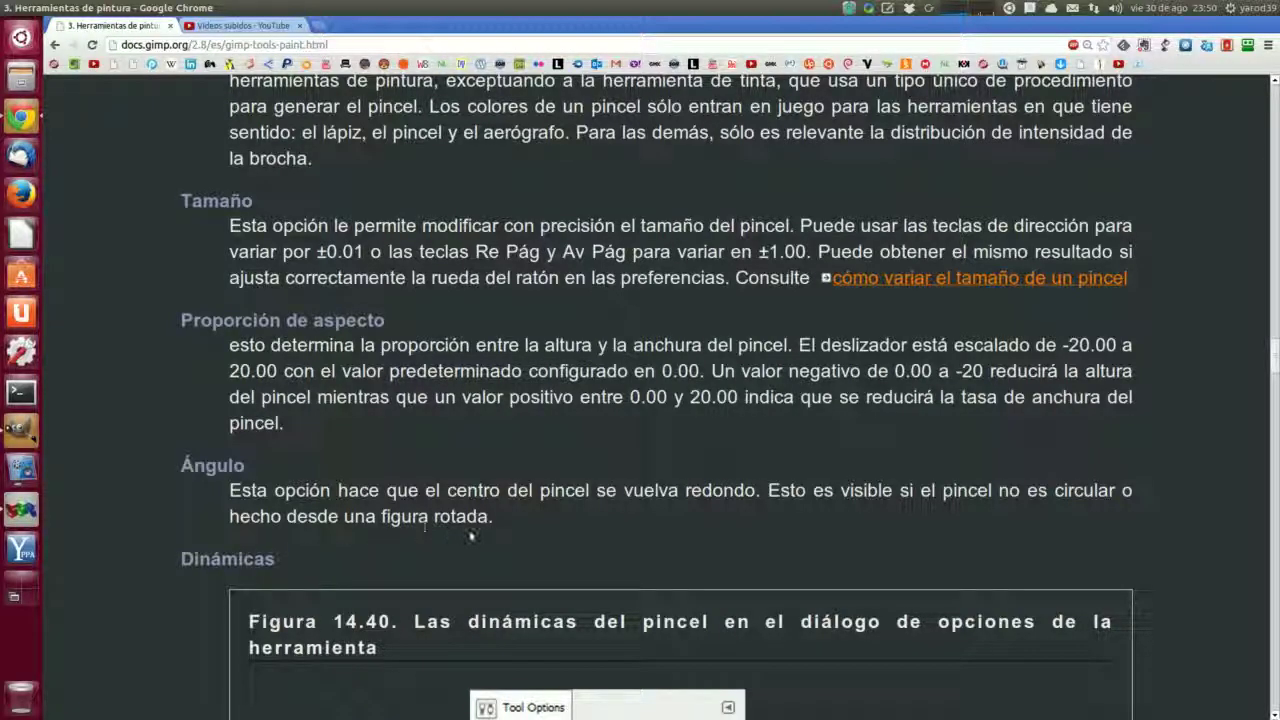
{"action": "left_click", "coordinate": [21, 430]}
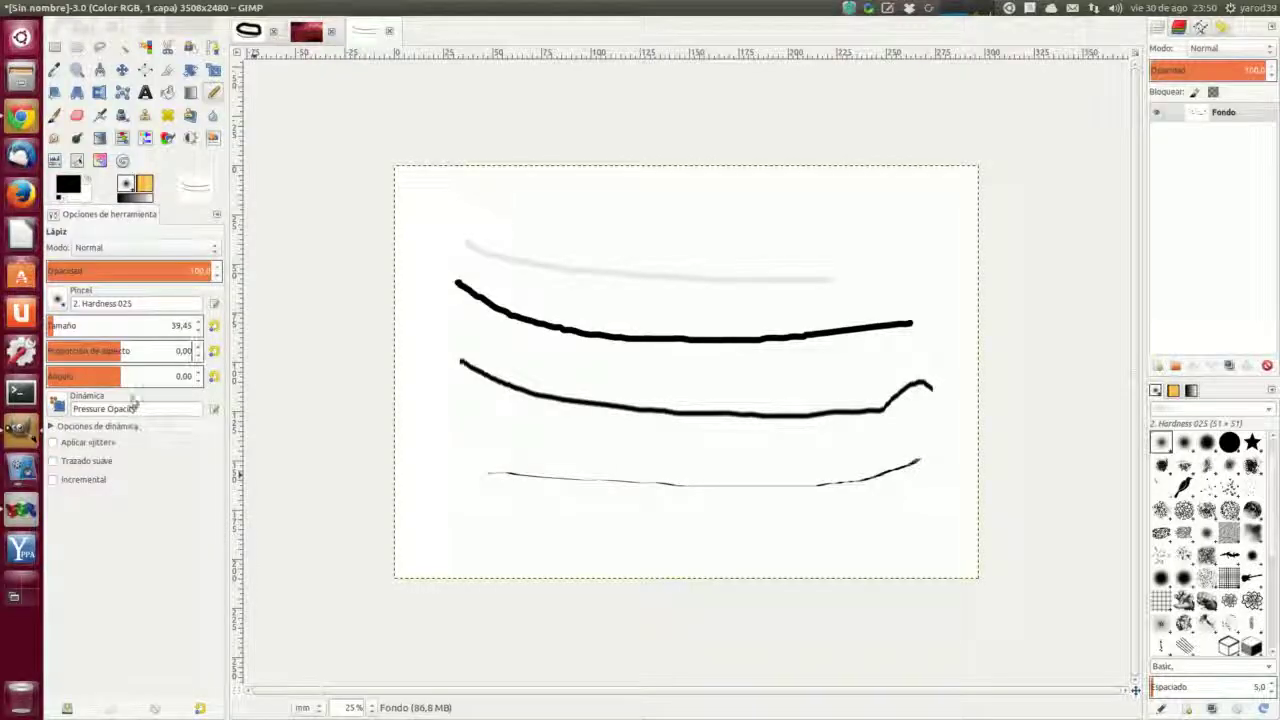
{"action": "left_click", "coordinate": [60, 305]}
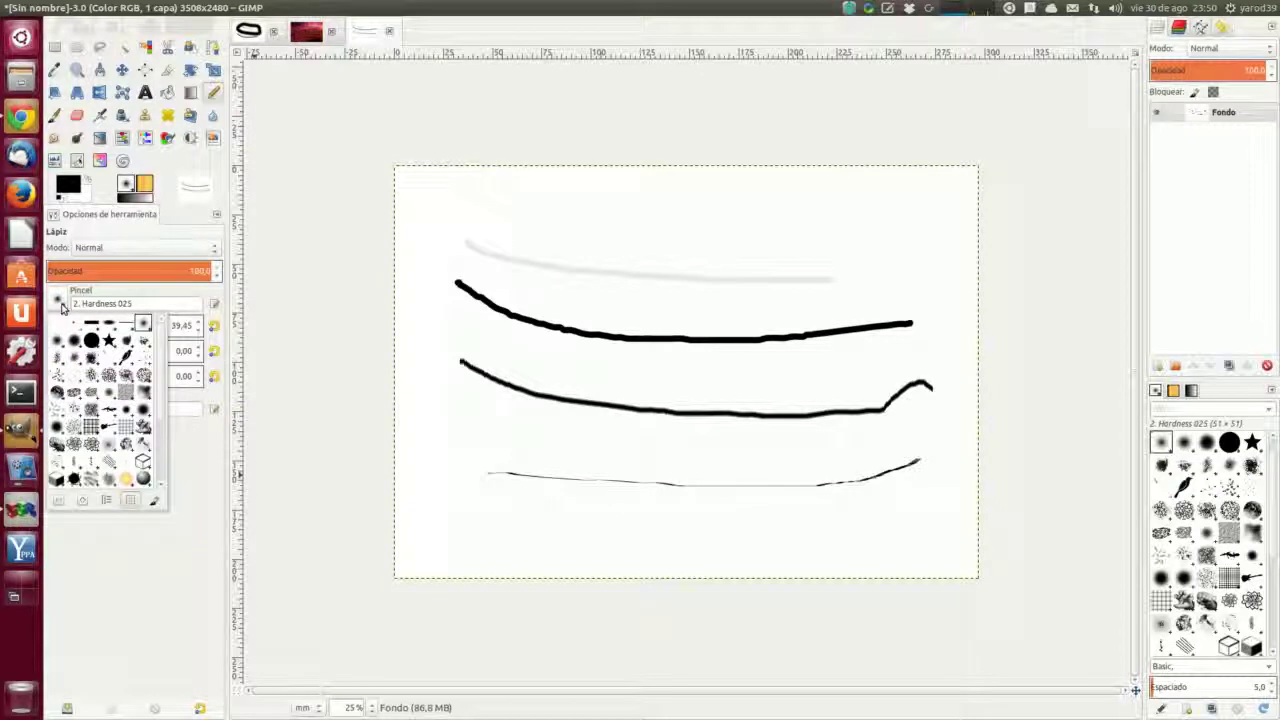
{"action": "scroll", "coordinate": [95, 398], "scroll_direction": "down", "scroll_amount": 3}
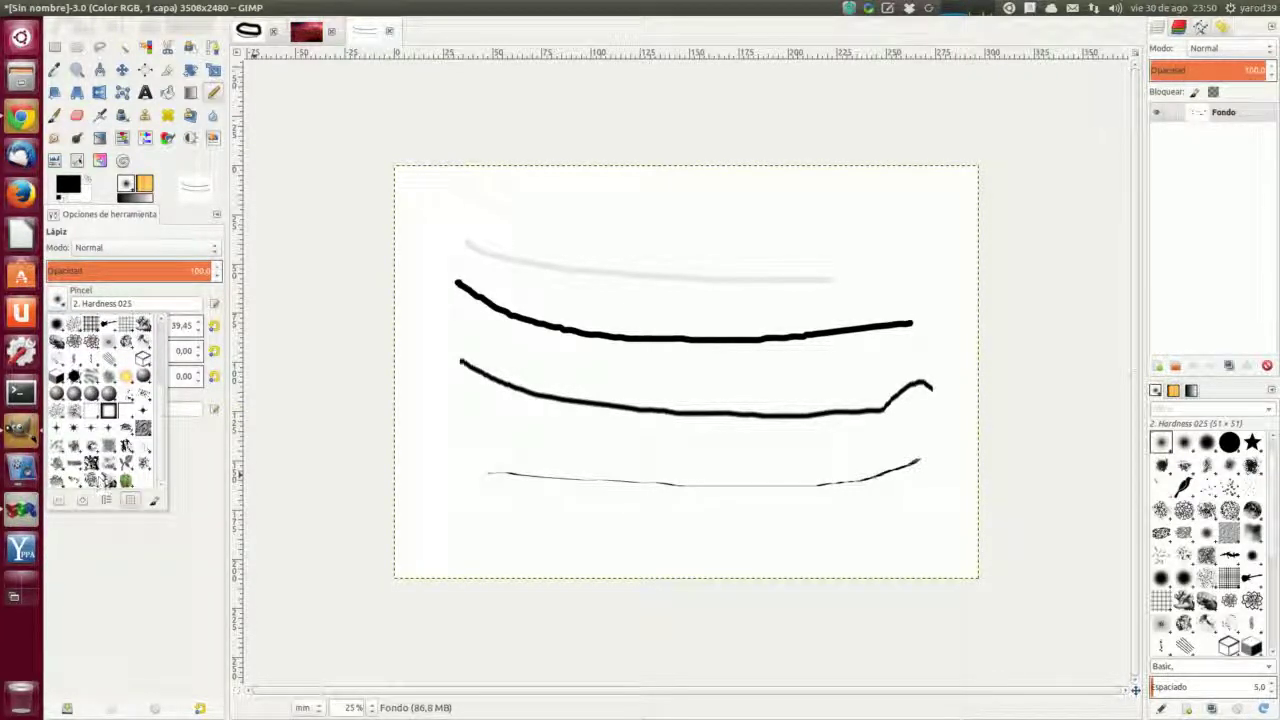
{"action": "double_click", "coordinate": [106, 481]}
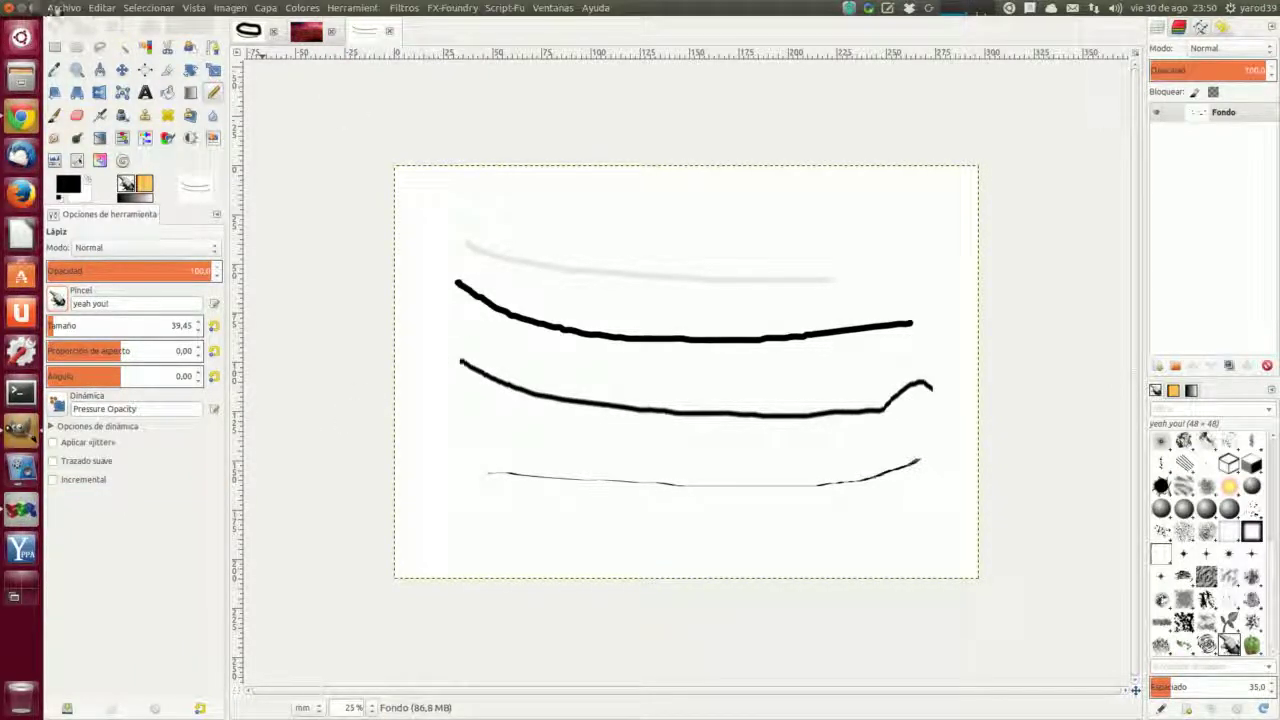
Step: Clear the strokes from the image and draw a short descending diagonal stroke with the "yeah you!" brush
{"action": "left_click", "coordinate": [139, 8]}
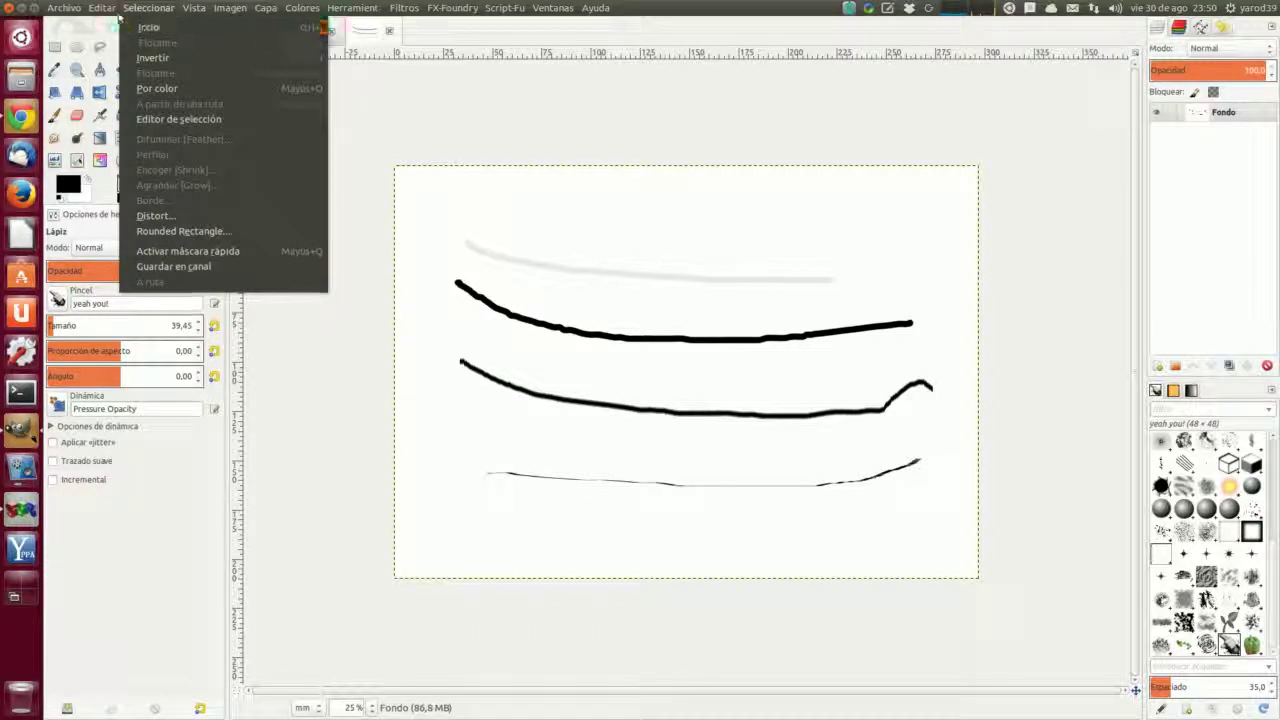
{"action": "mouse_move", "coordinate": [102, 8]}
{"action": "left_click", "coordinate": [119, 205]}
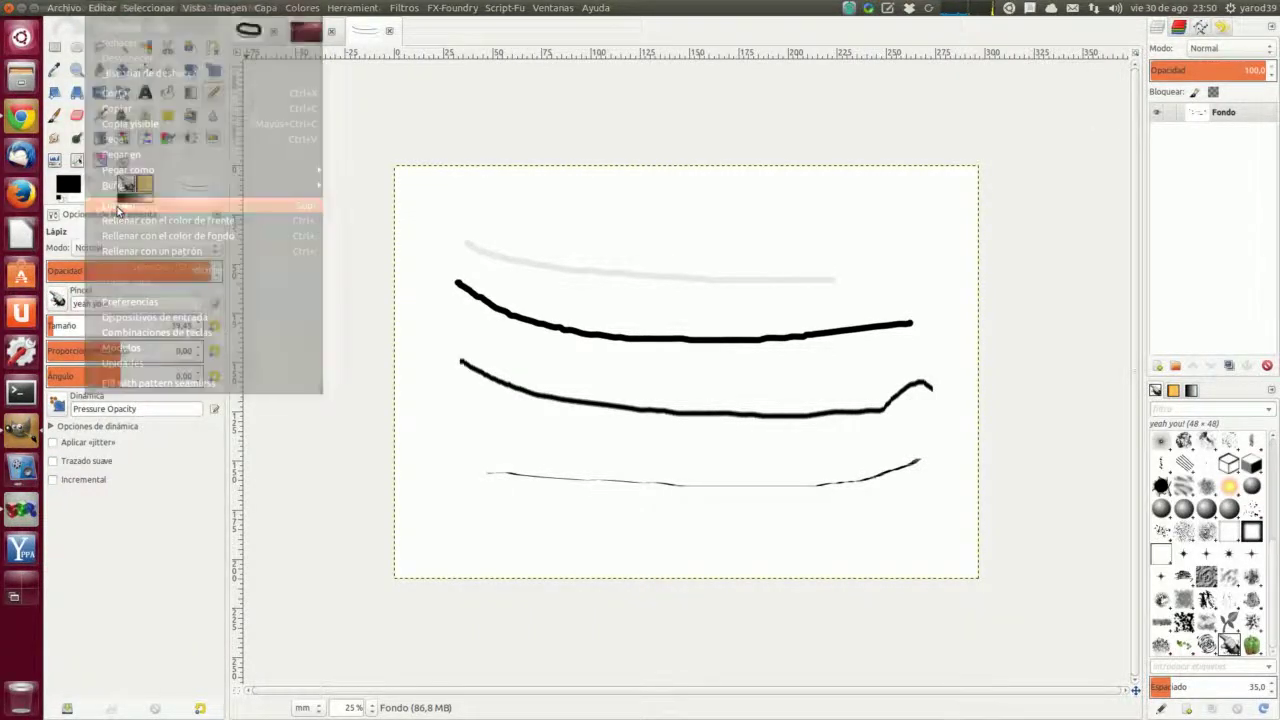
{"action": "left_click_drag", "start_coordinate": [460, 277], "coordinate": [580, 357]}
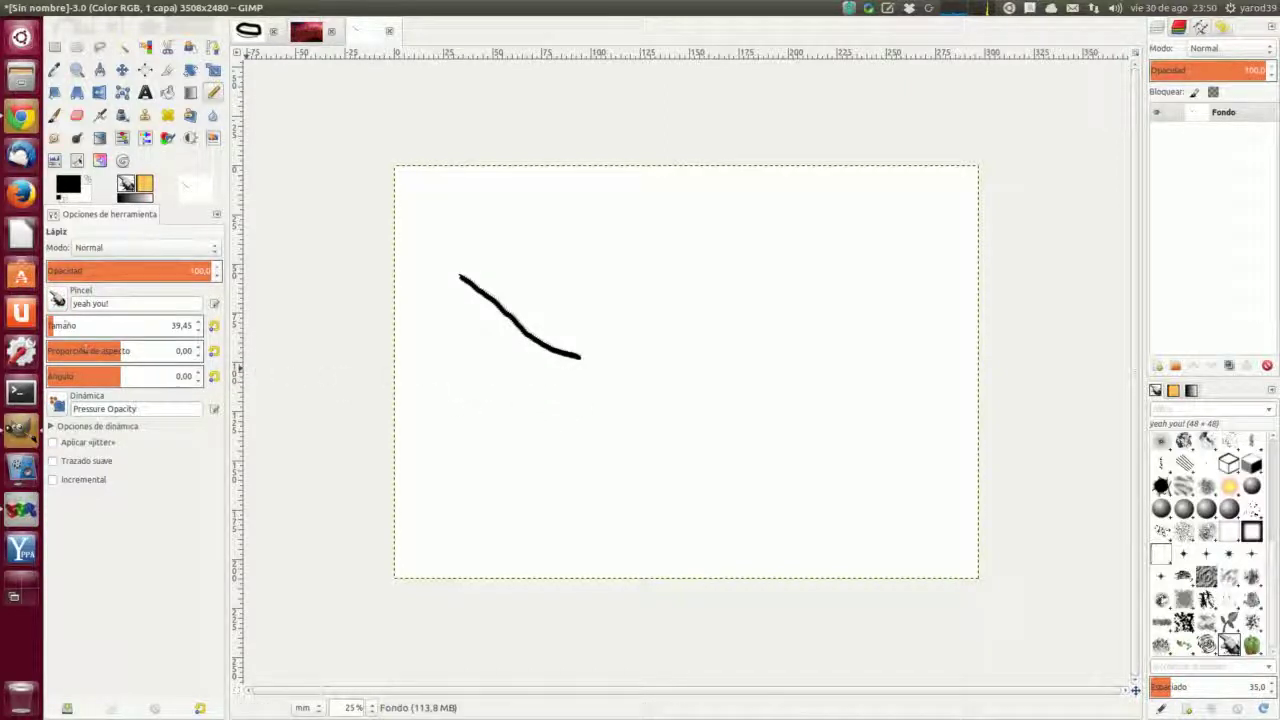
Step: Choose the "z Pepper" brush, draw a long curve below the black stroke and inspect it up close
{"action": "left_click", "coordinate": [57, 299]}
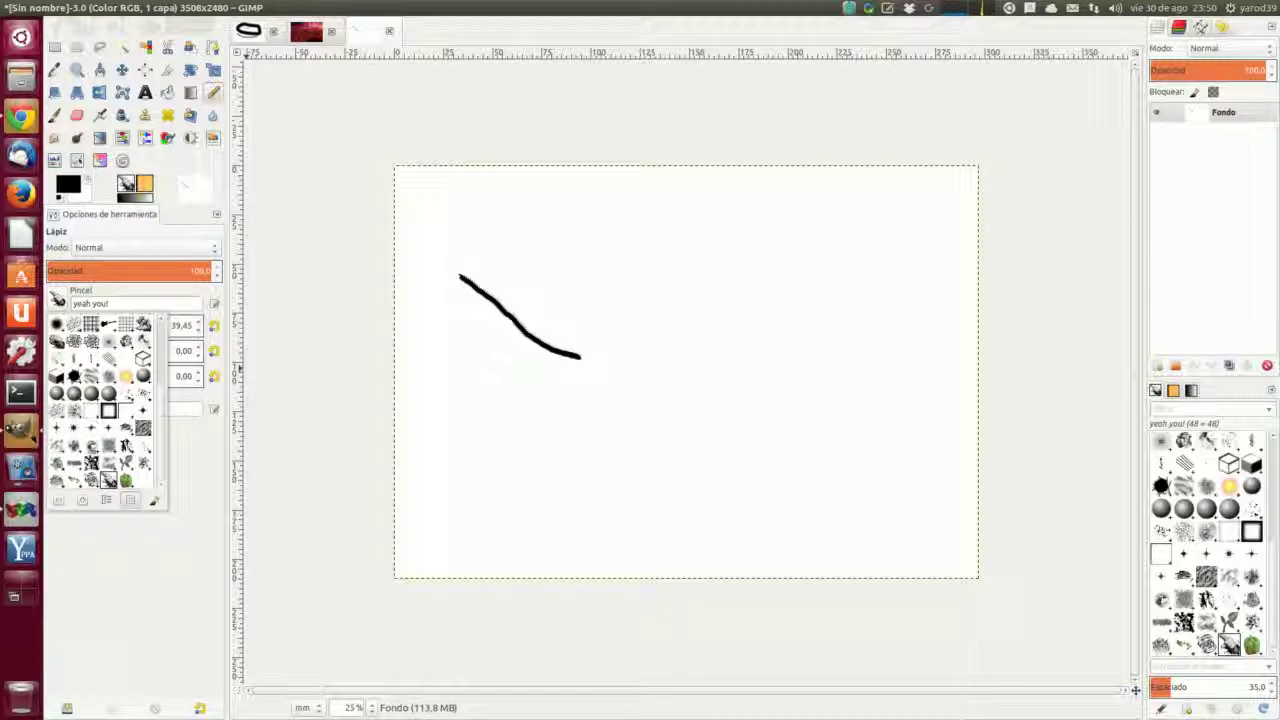
{"action": "left_click", "coordinate": [125, 481]}
{"action": "mouse_move", "coordinate": [442, 344]}
{"action": "left_mouse_down"}
{"action": "mouse_move", "coordinate": [540, 400]}
{"action": "mouse_move", "coordinate": [620, 420]}
{"action": "mouse_move", "coordinate": [726, 416]}
{"action": "left_mouse_up"}
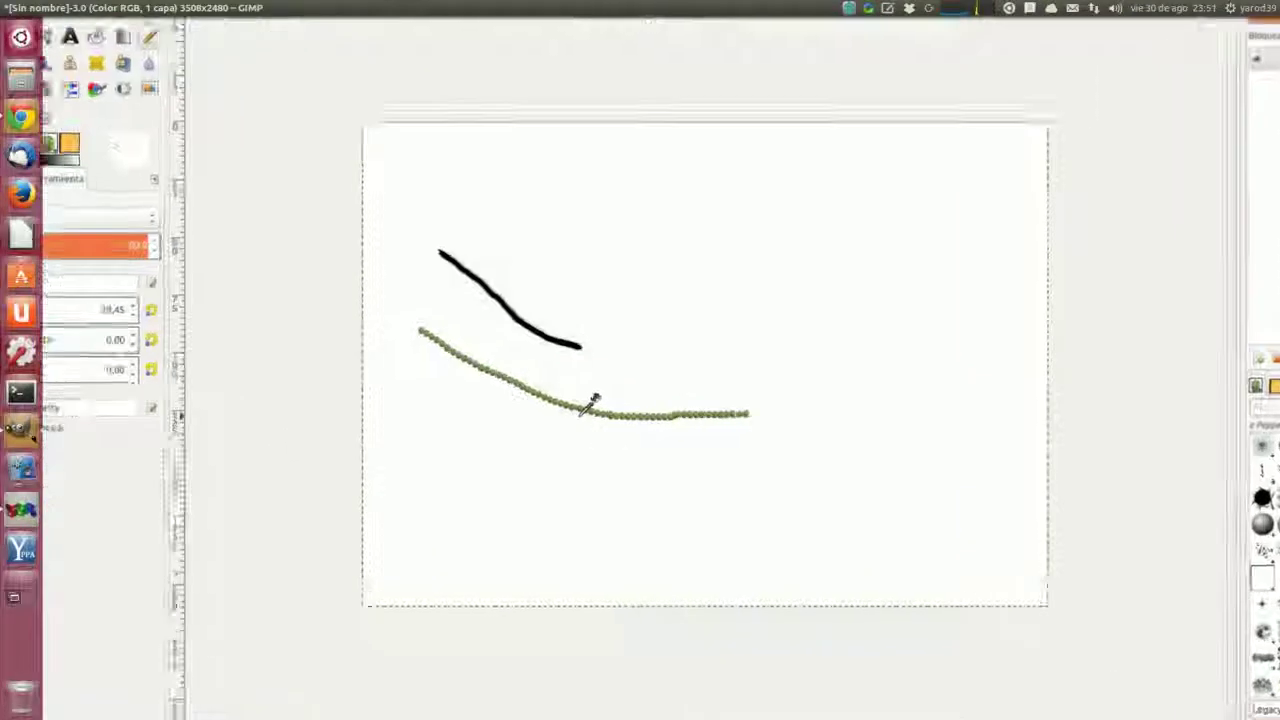
{"action": "key", "text": "Tab"}
{"action": "scroll", "coordinate": [588, 405], "scroll_direction": "up", "scroll_amount": 5}
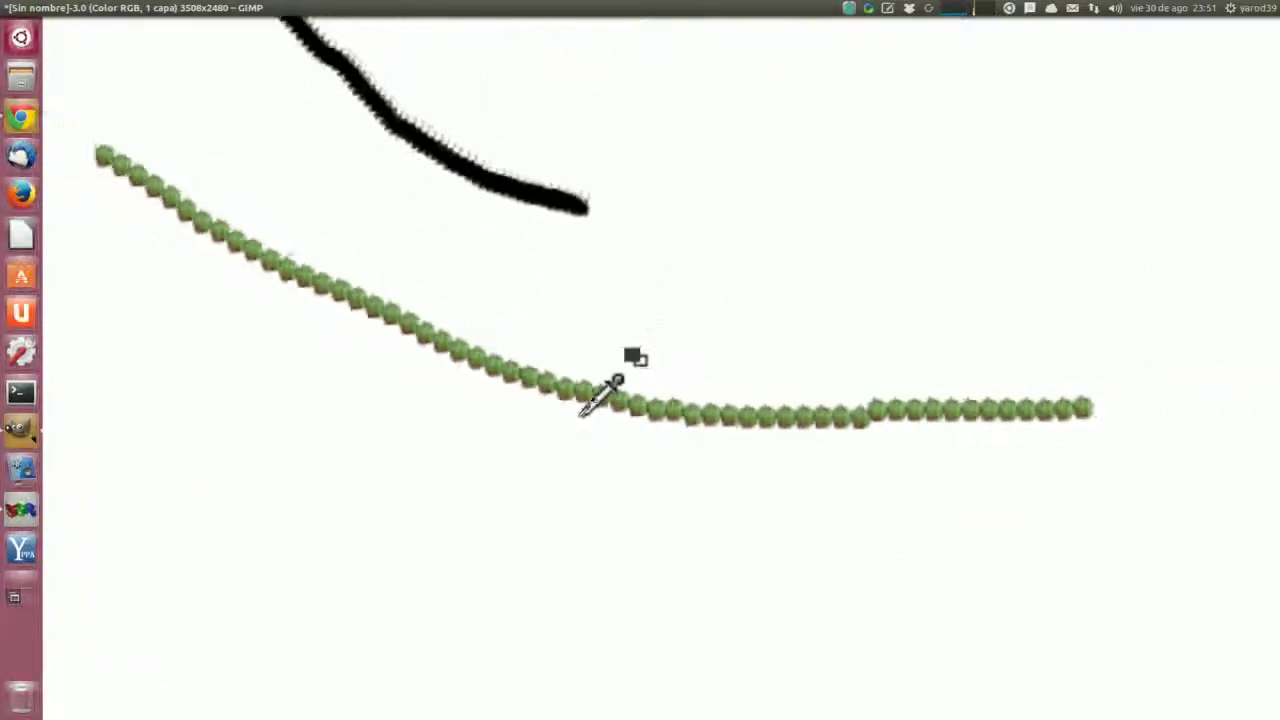
{"action": "scroll", "coordinate": [618, 380], "scroll_direction": "down", "scroll_amount": 5}
{"action": "key", "text": "Tab"}
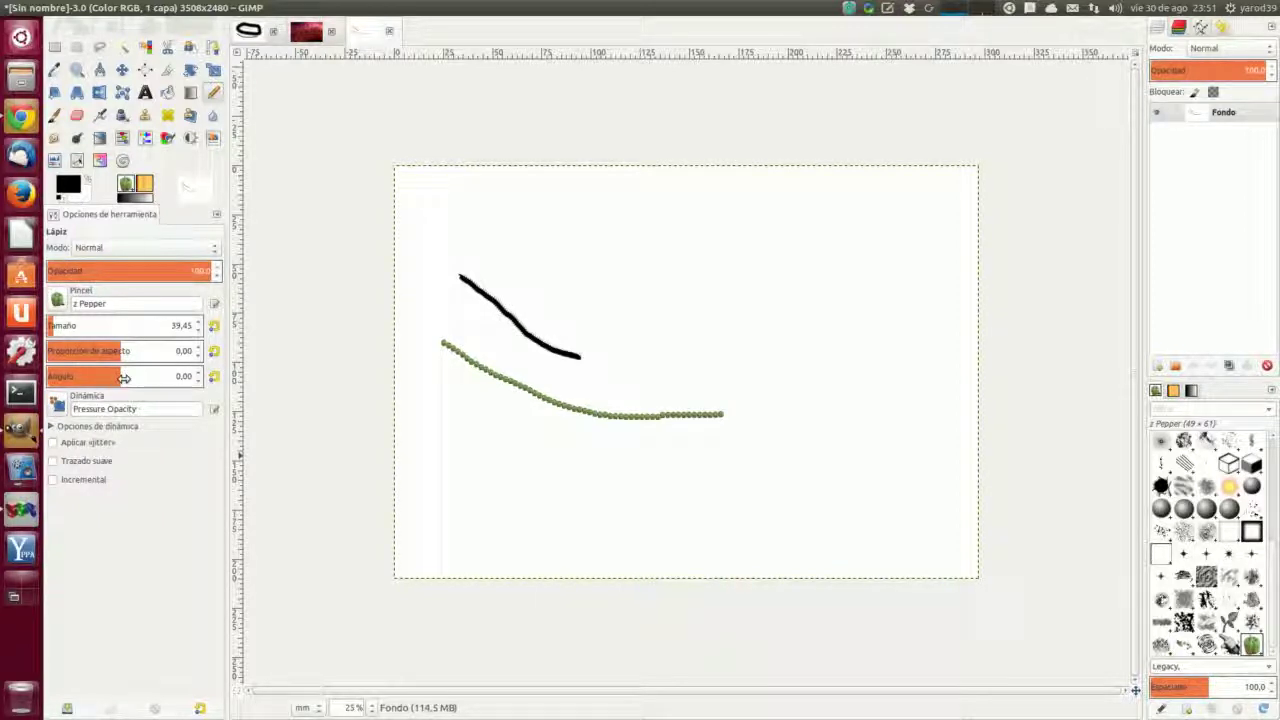
Step: Set the pencil's brush angle to 180,00
{"action": "left_click_drag", "start_coordinate": [128, 377], "coordinate": [189, 384]}
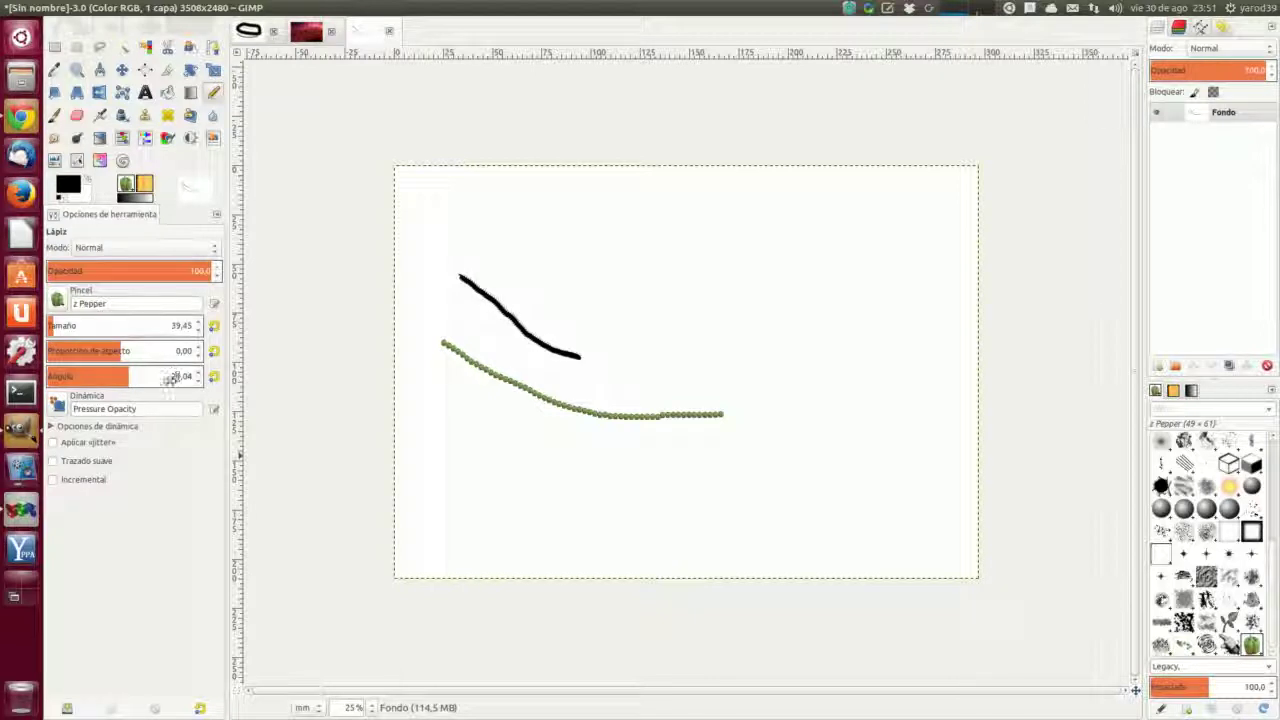
{"action": "left_click_drag", "start_coordinate": [167, 378], "coordinate": [228, 395]}
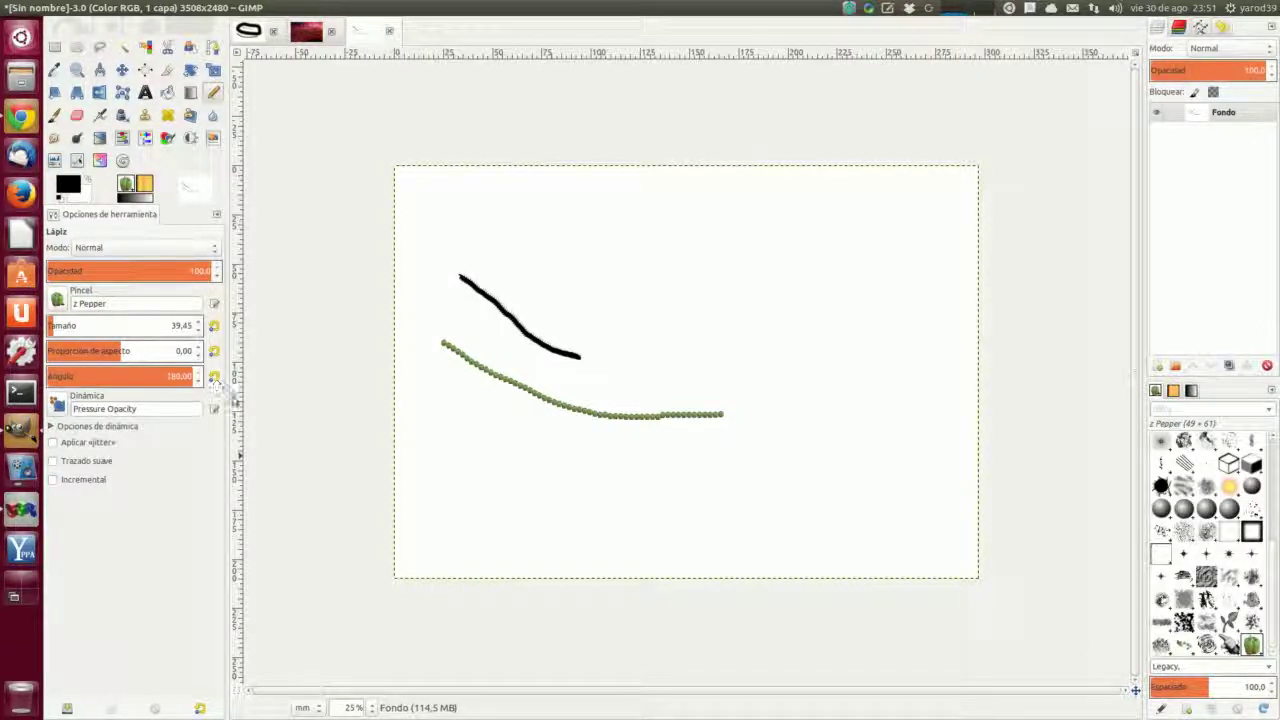
Step: Draw a long looping pepper stroke across the lower canvas, and set the angle to -180,00 to draw two more in the upper area
{"action": "mouse_move", "coordinate": [429, 421]}
{"action": "left_mouse_down"}
{"action": "mouse_move", "coordinate": [483, 446]}
{"action": "mouse_move", "coordinate": [584, 468]}
{"action": "mouse_move", "coordinate": [741, 474]}
{"action": "mouse_move", "coordinate": [831, 461]}
{"action": "mouse_move", "coordinate": [811, 514]}
{"action": "mouse_move", "coordinate": [710, 529]}
{"action": "mouse_move", "coordinate": [480, 496]}
{"action": "left_mouse_up"}
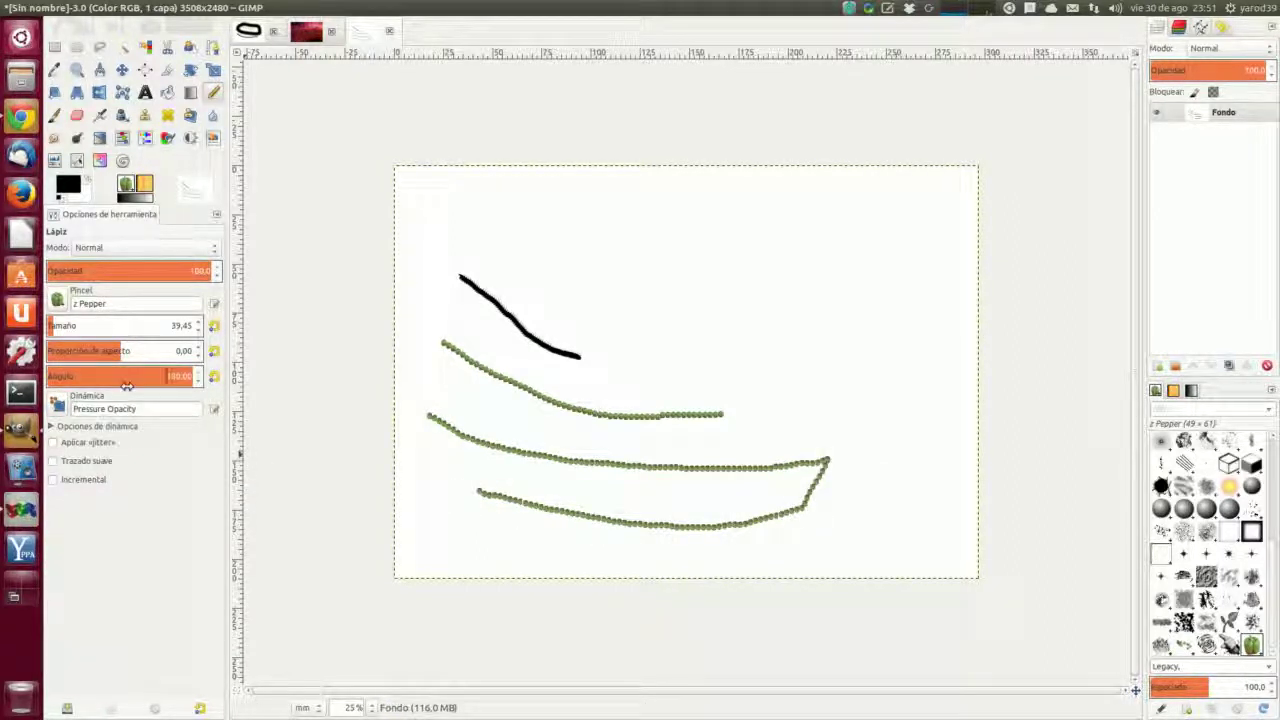
{"action": "mouse_move", "coordinate": [121, 380]}
{"action": "left_mouse_down"}
{"action": "mouse_move", "coordinate": [60, 360]}
{"action": "mouse_move", "coordinate": [46, 377]}
{"action": "left_mouse_up"}
{"action": "mouse_move", "coordinate": [492, 238]}
{"action": "left_mouse_down"}
{"action": "mouse_move", "coordinate": [559, 307]}
{"action": "mouse_move", "coordinate": [657, 322]}
{"action": "mouse_move", "coordinate": [767, 308]}
{"action": "mouse_move", "coordinate": [878, 266]}
{"action": "left_mouse_up"}
{"action": "mouse_move", "coordinate": [866, 292]}
{"action": "left_mouse_down"}
{"action": "mouse_move", "coordinate": [806, 338]}
{"action": "mouse_move", "coordinate": [660, 392]}
{"action": "left_mouse_up"}
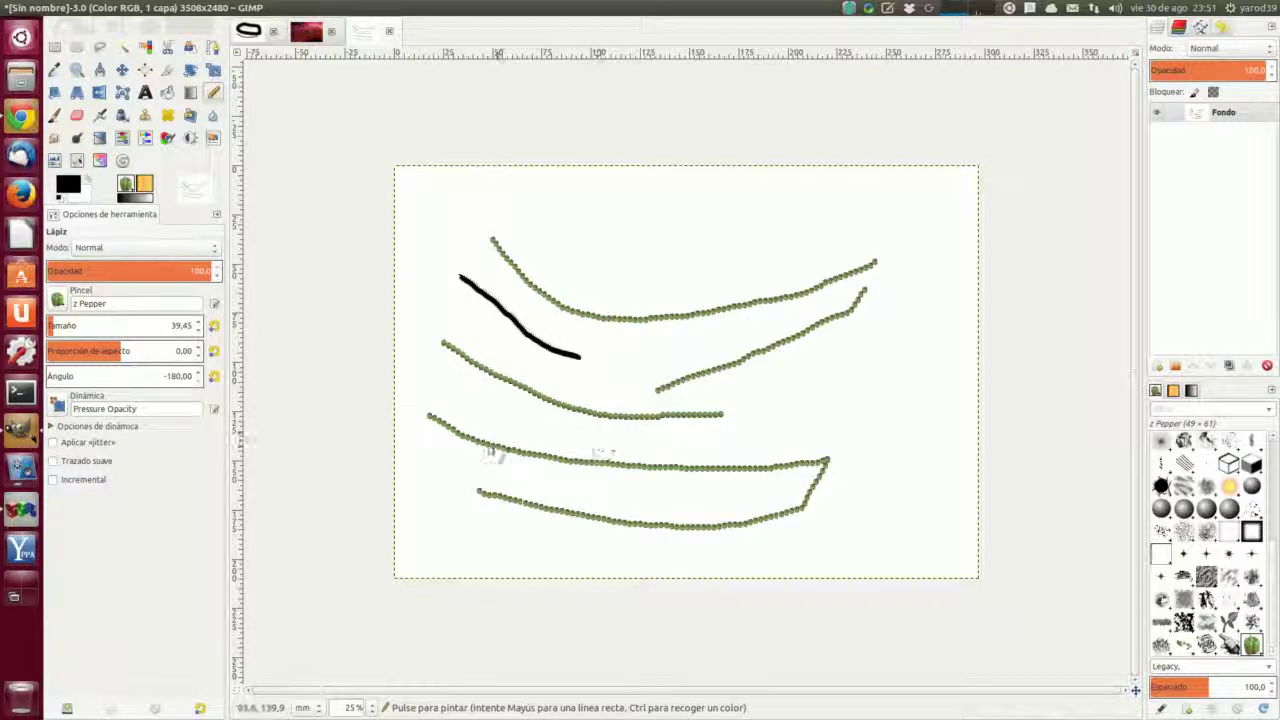
Step: Set the pencil's brush angle to -0,81
{"action": "left_click", "coordinate": [119, 379]}
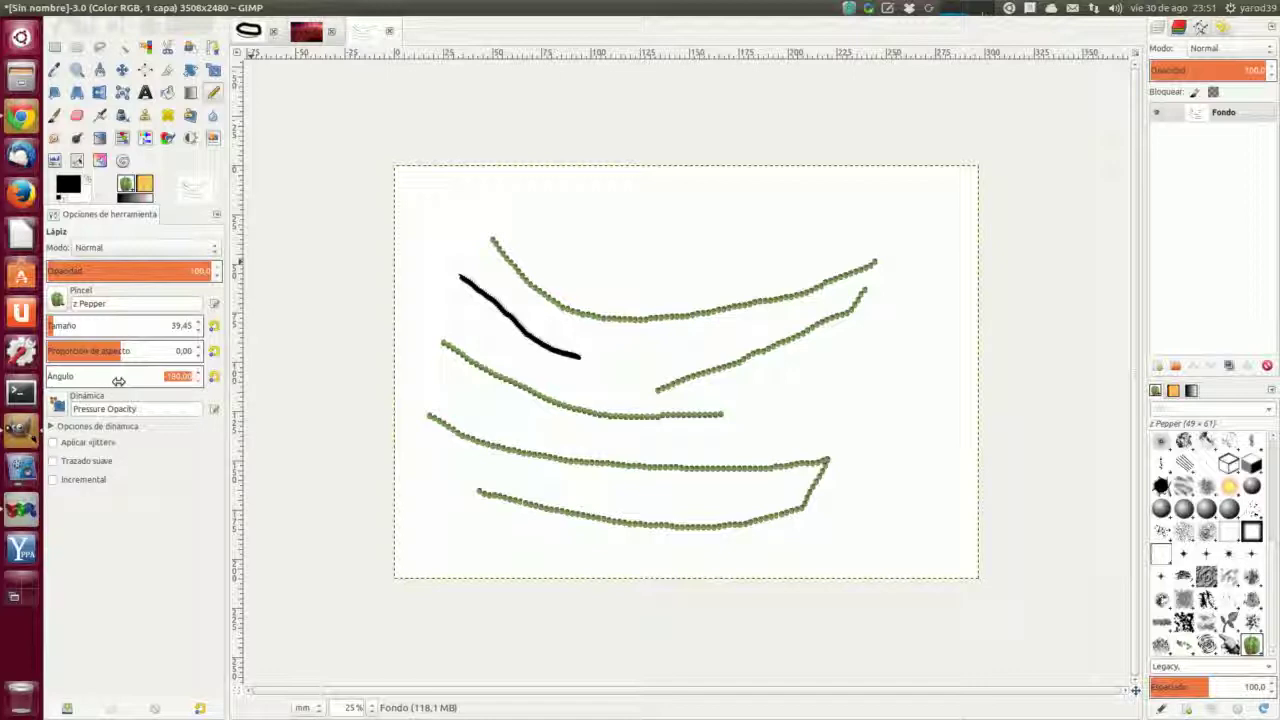
{"action": "left_click", "coordinate": [119, 376]}
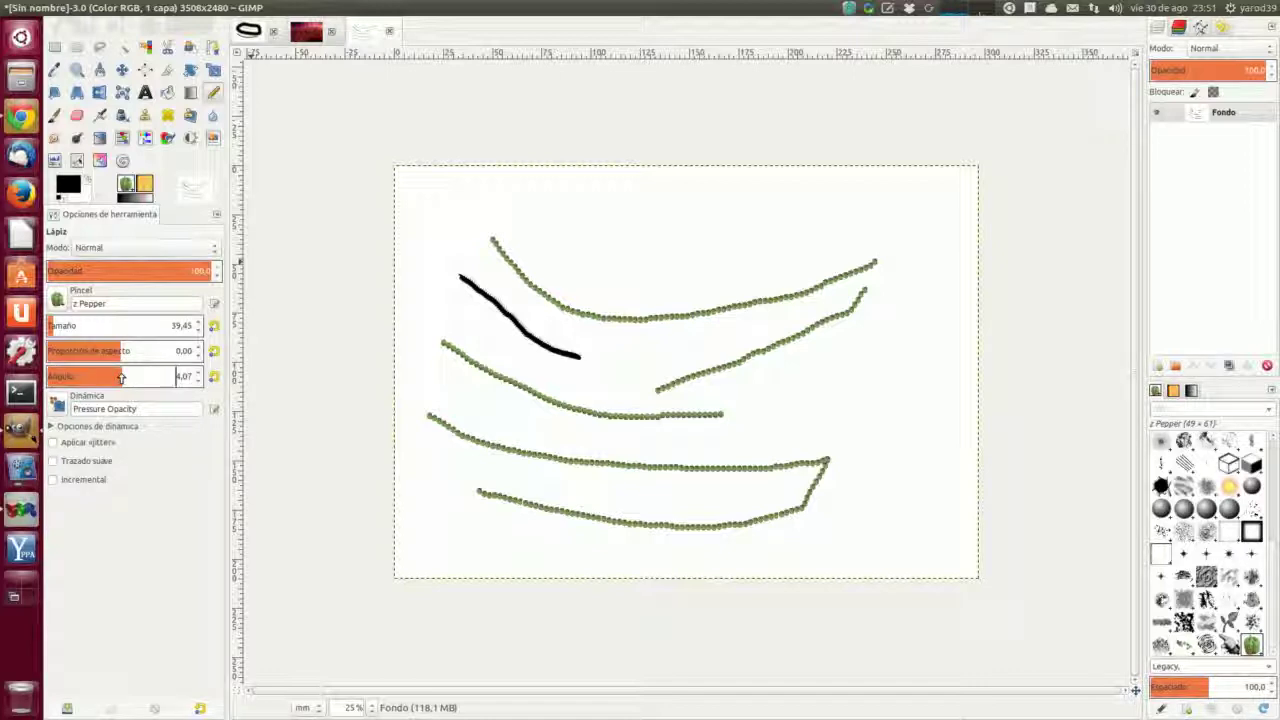
{"action": "left_click", "coordinate": [121, 376]}
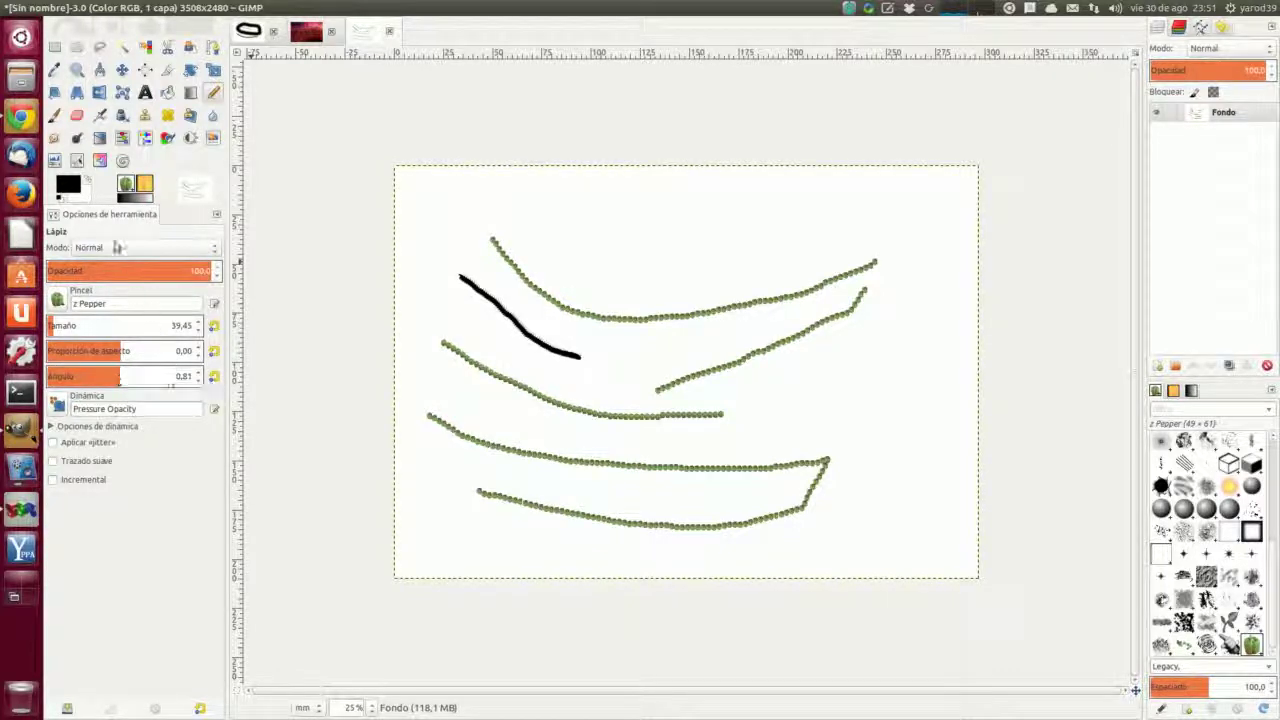
Step: Switch to Chrome and move on to the manual's Dinámicas section with its tool options figure
{"action": "left_click", "coordinate": [22, 118]}
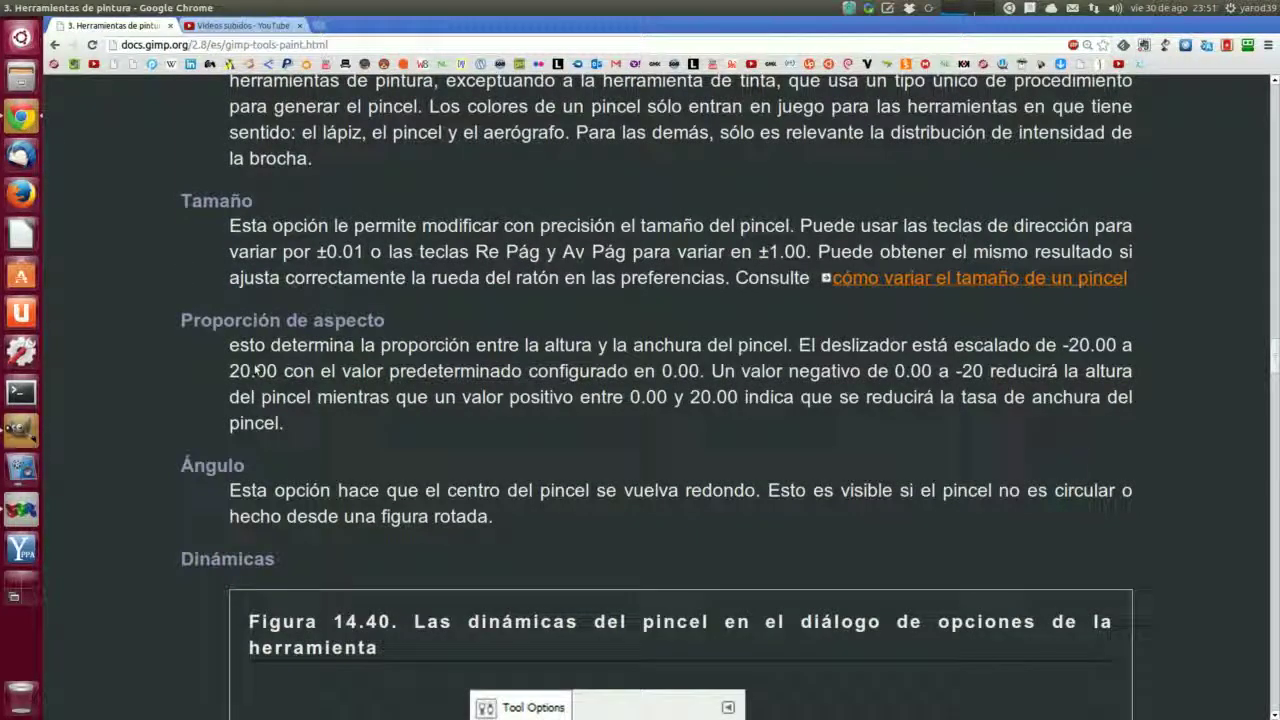
{"action": "scroll", "coordinate": [258, 412], "scroll_direction": "down", "scroll_amount": 5}
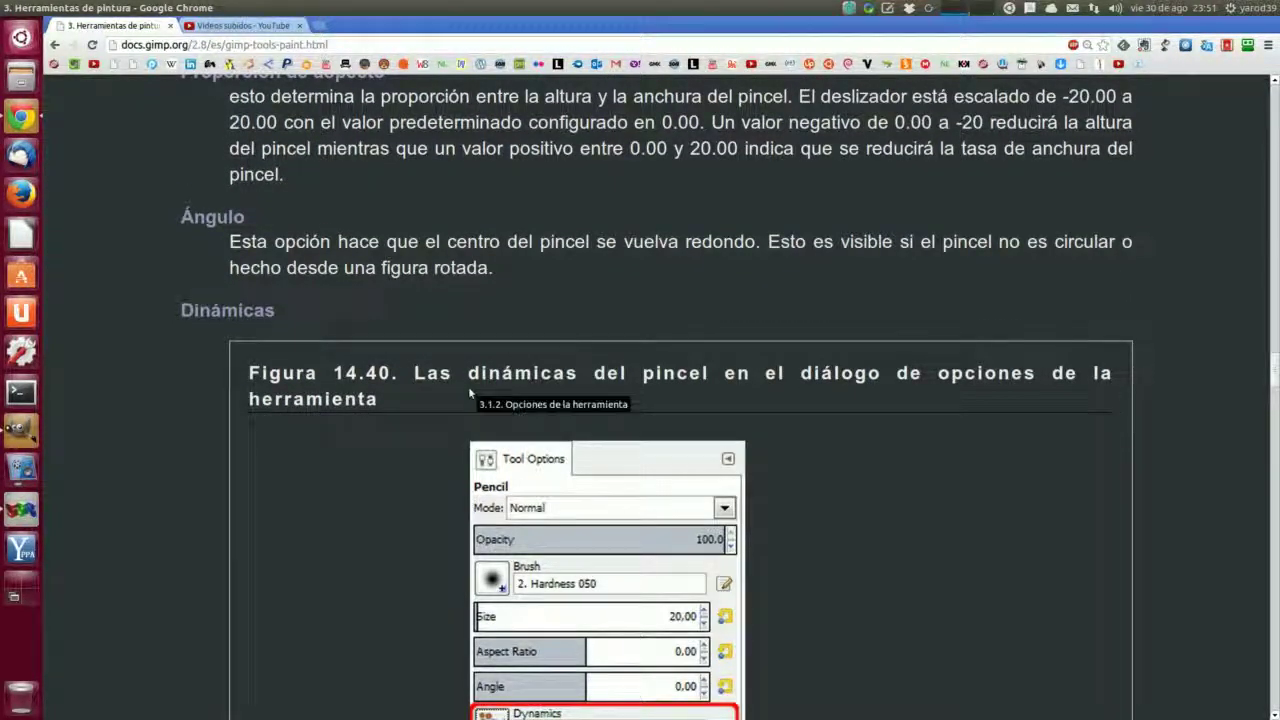
{"action": "scroll", "coordinate": [320, 370], "scroll_direction": "down", "scroll_amount": 7}
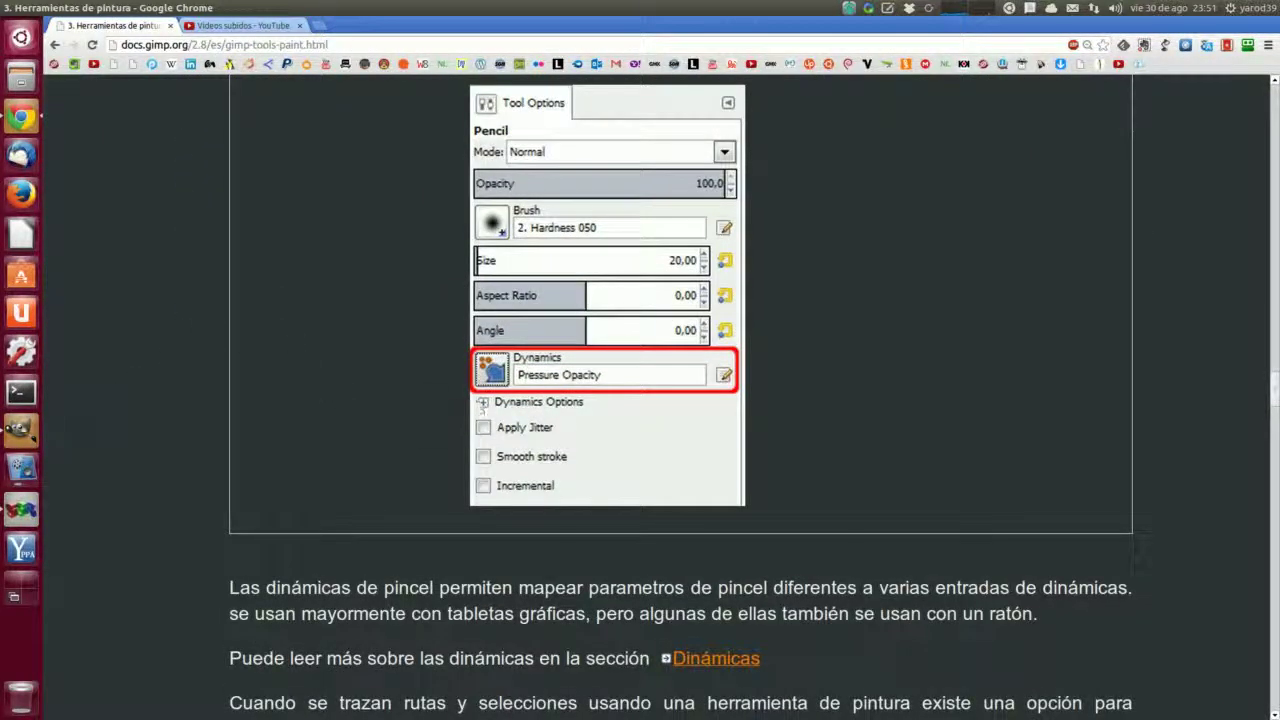
Step: Switch back to GIMP, look through the available brush dynamics and open the separate dynamics dialog
{"action": "left_click", "coordinate": [21, 430]}
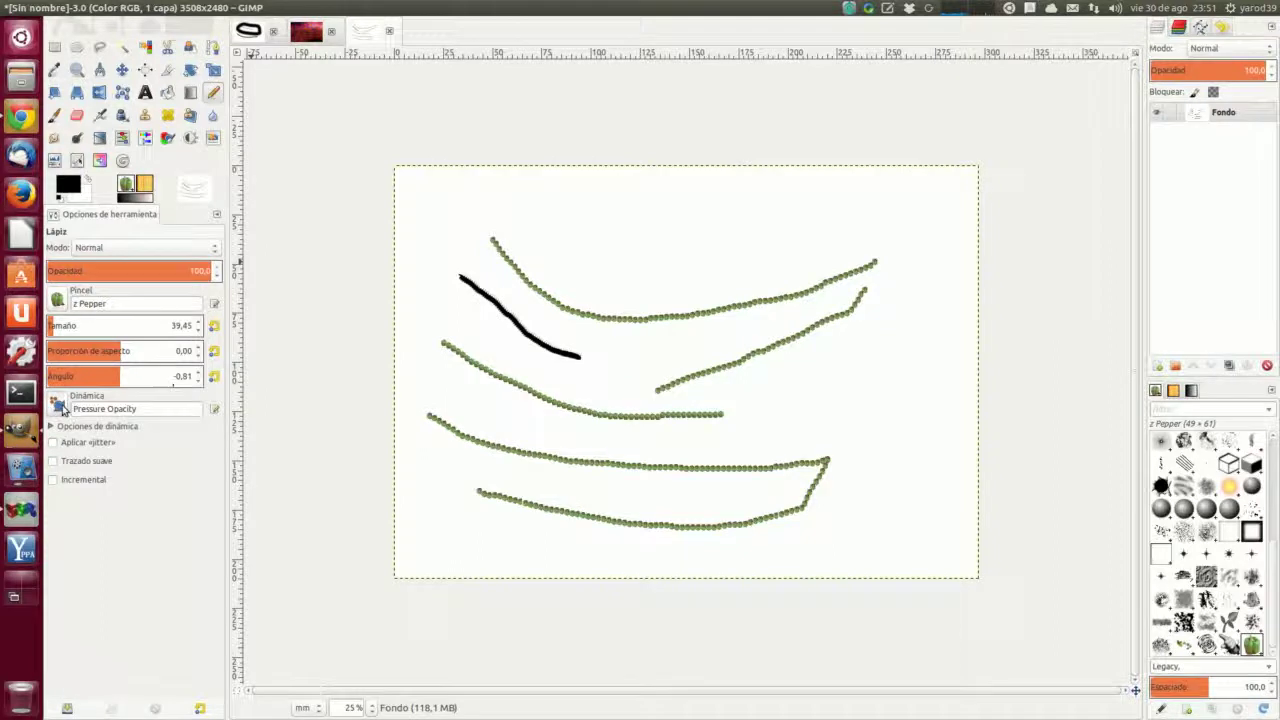
{"action": "left_click", "coordinate": [58, 405]}
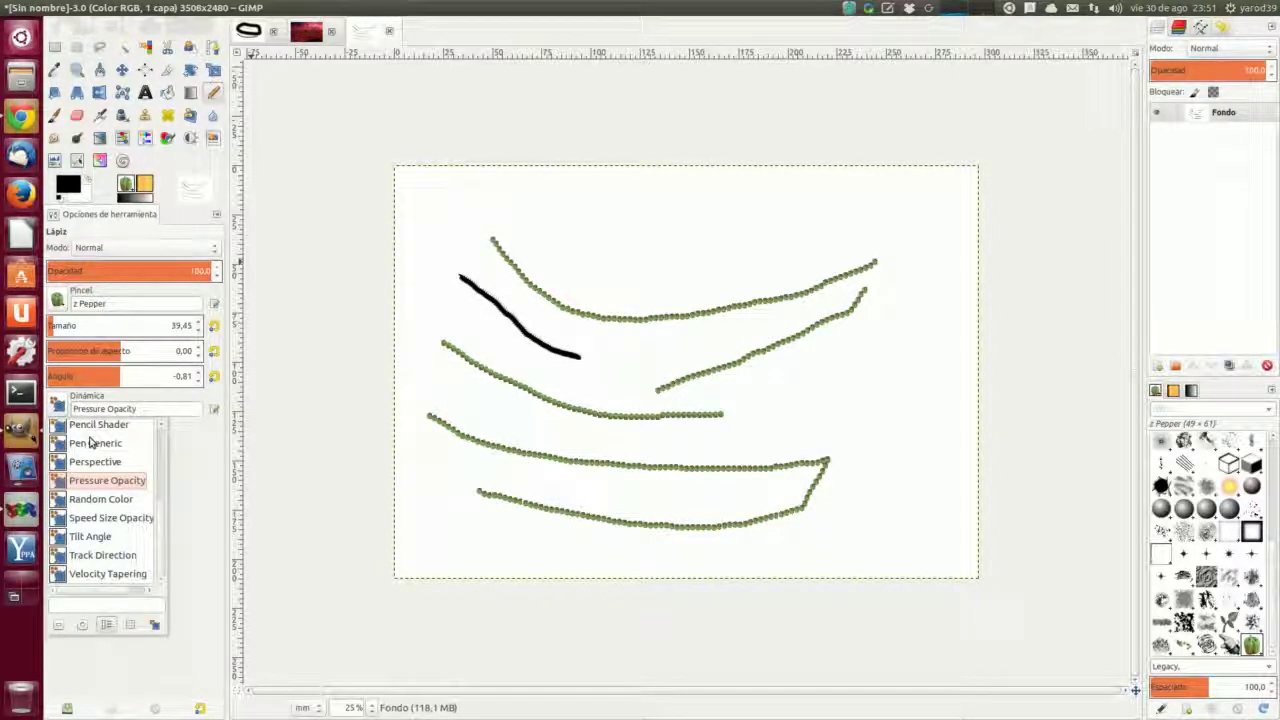
{"action": "scroll", "coordinate": [90, 440], "scroll_direction": "up", "scroll_amount": 4}
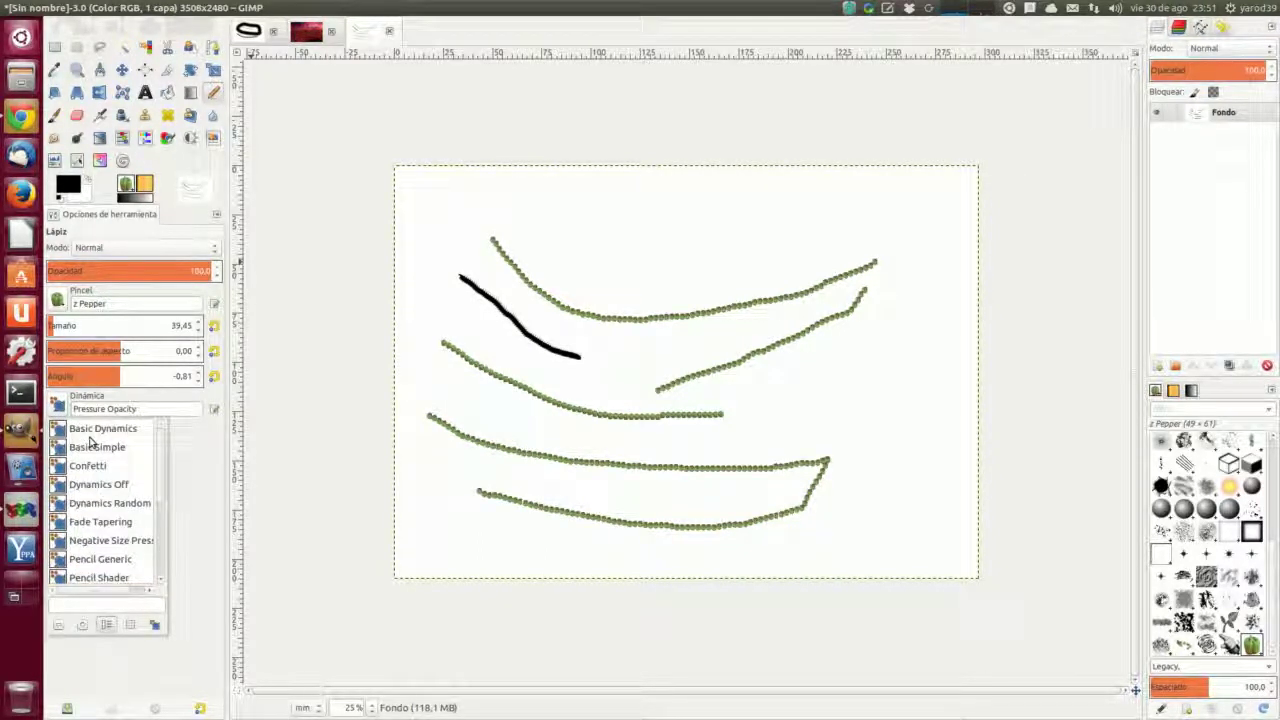
{"action": "scroll", "coordinate": [90, 441], "scroll_direction": "down", "scroll_amount": 4}
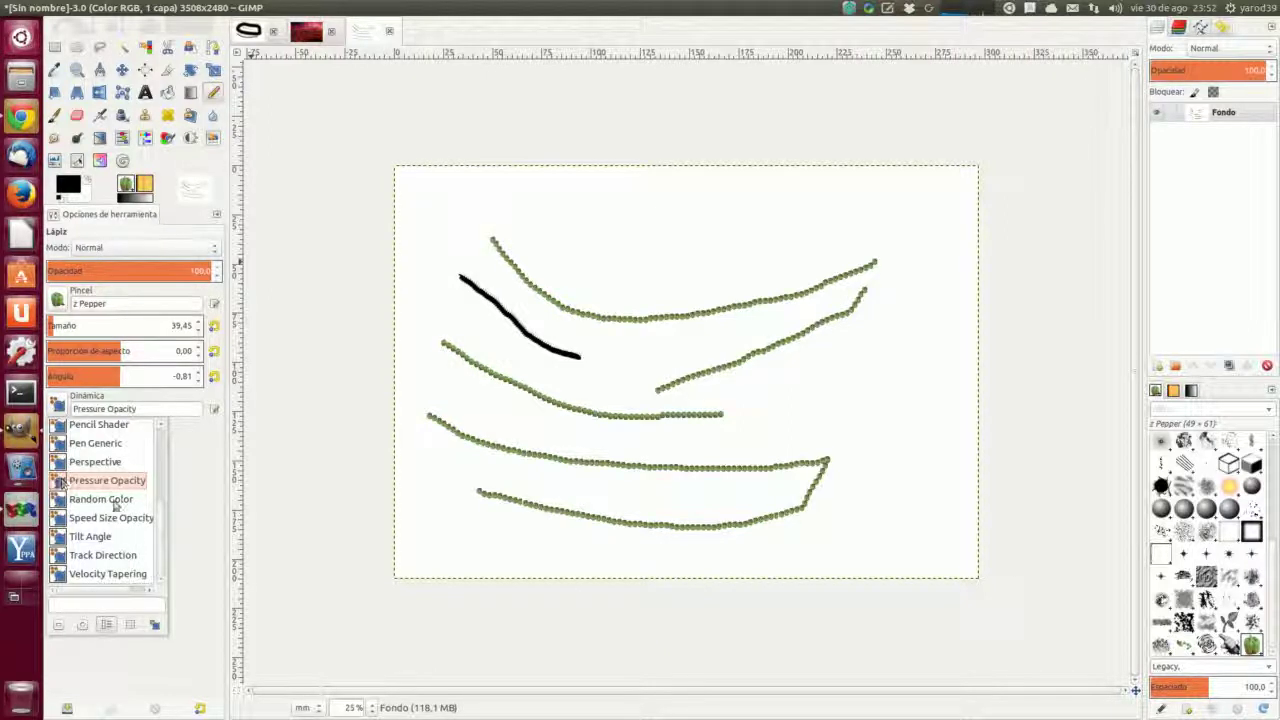
{"action": "left_click", "coordinate": [155, 624]}
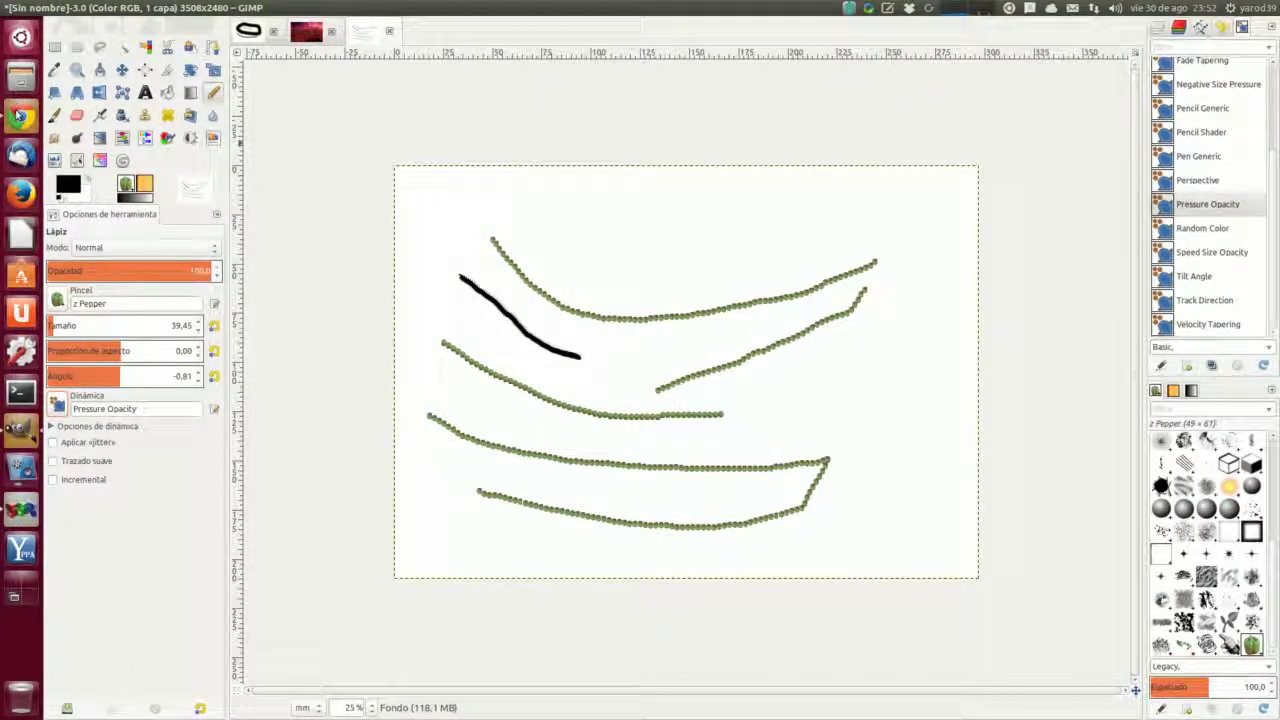
Step: Switch to Chrome and read the manual's paragraphs on brush dynamics and on emulating them along strokes, highlighting the velocity sentence
{"action": "left_click", "coordinate": [20, 117]}
{"action": "scroll", "coordinate": [269, 451], "scroll_direction": "down", "scroll_amount": 2}
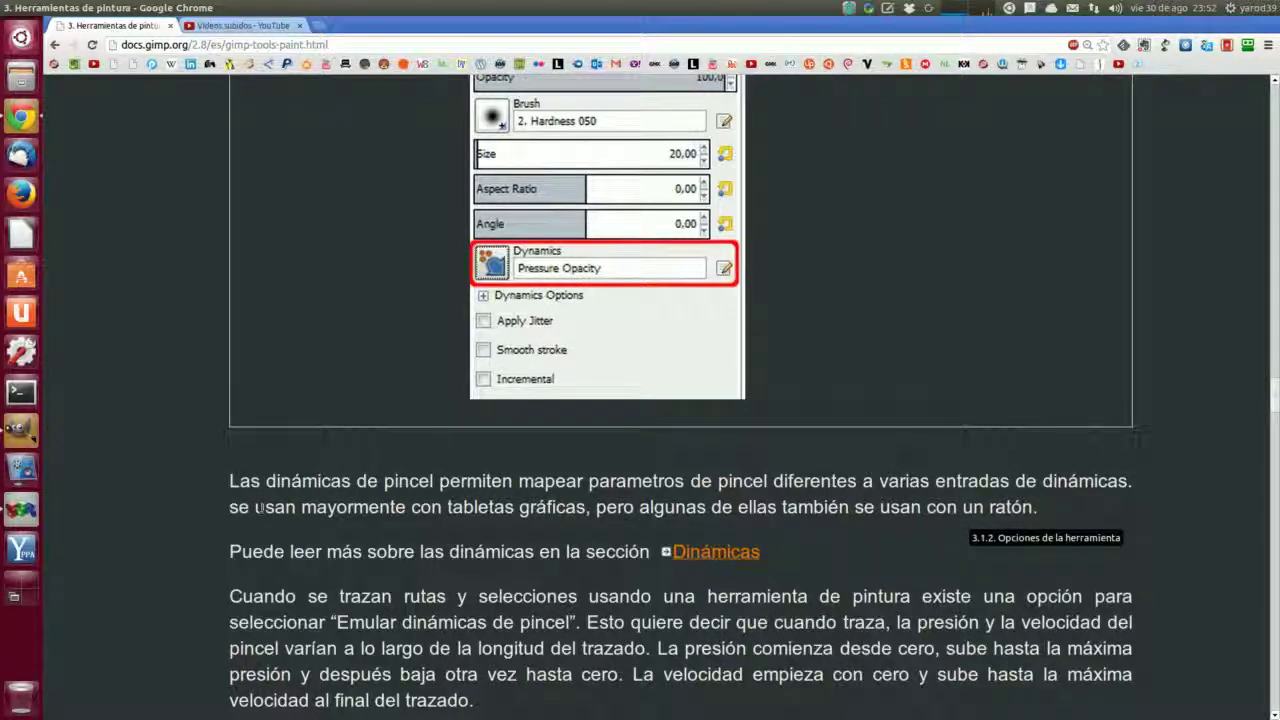
{"action": "scroll", "coordinate": [260, 507], "scroll_direction": "down", "scroll_amount": 2}
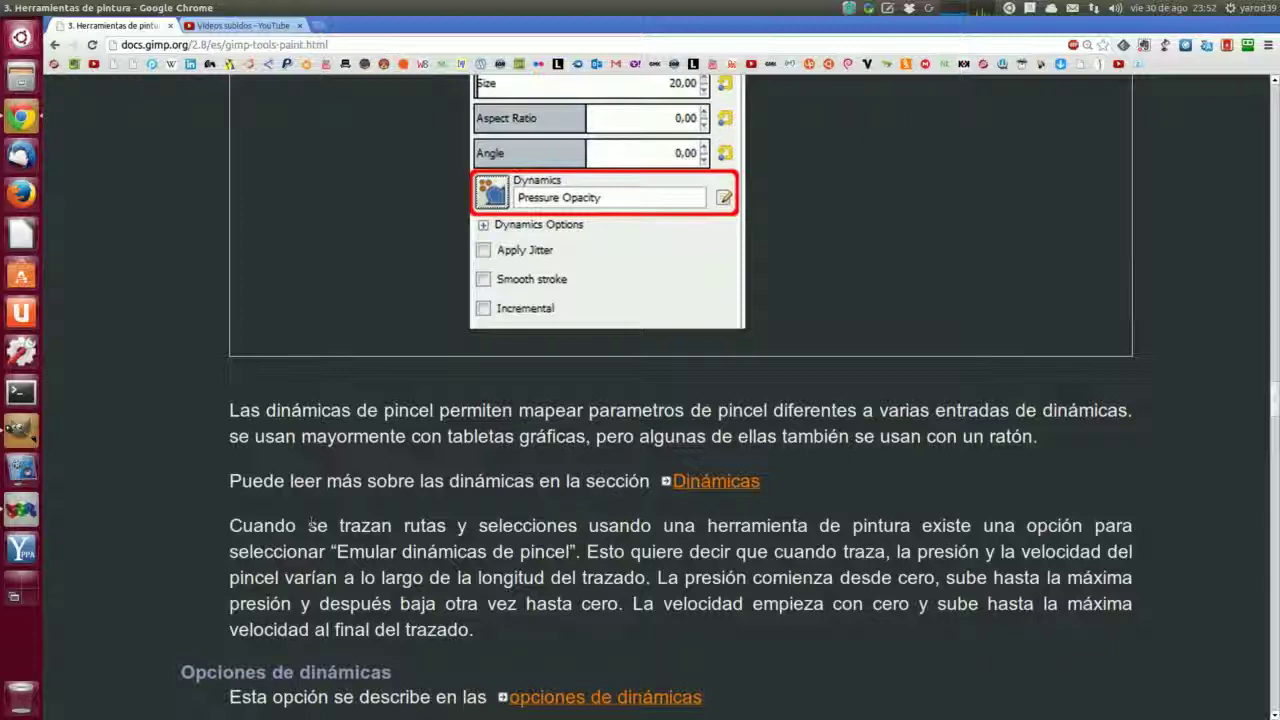
{"action": "scroll", "coordinate": [258, 530], "scroll_direction": "down", "scroll_amount": 2}
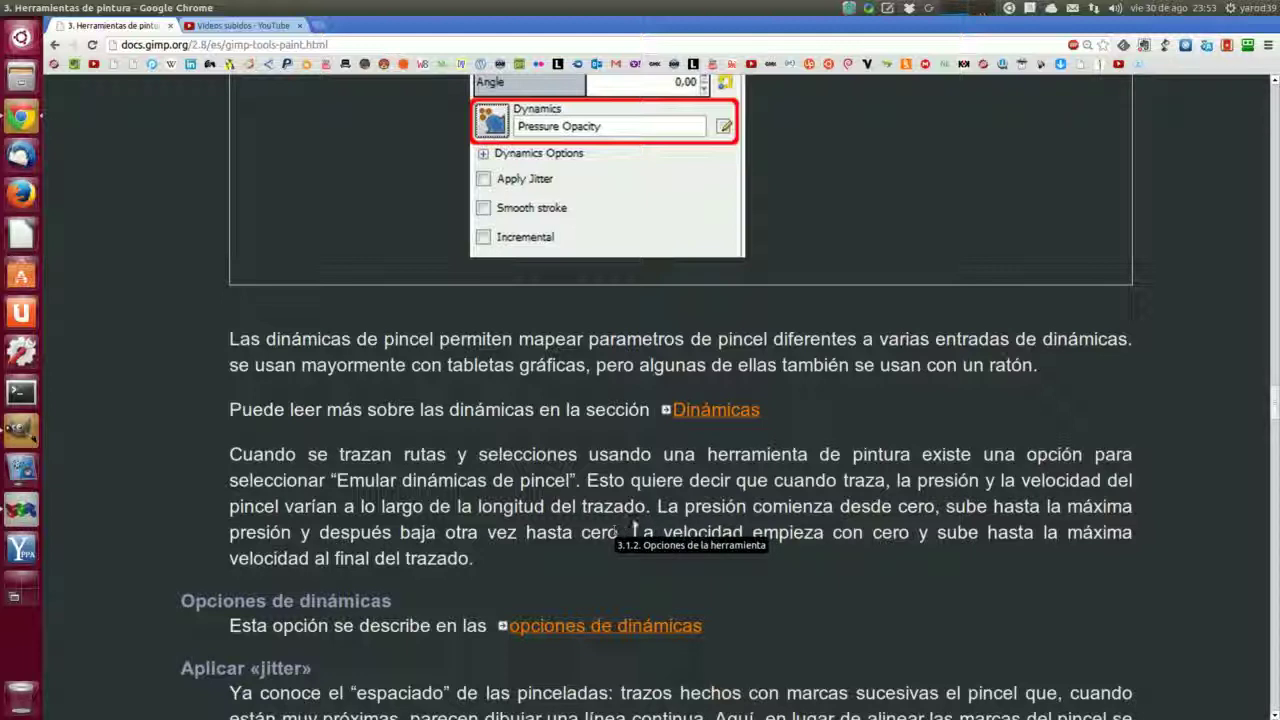
{"action": "left_click_drag", "start_coordinate": [675, 532], "coordinate": [782, 545]}
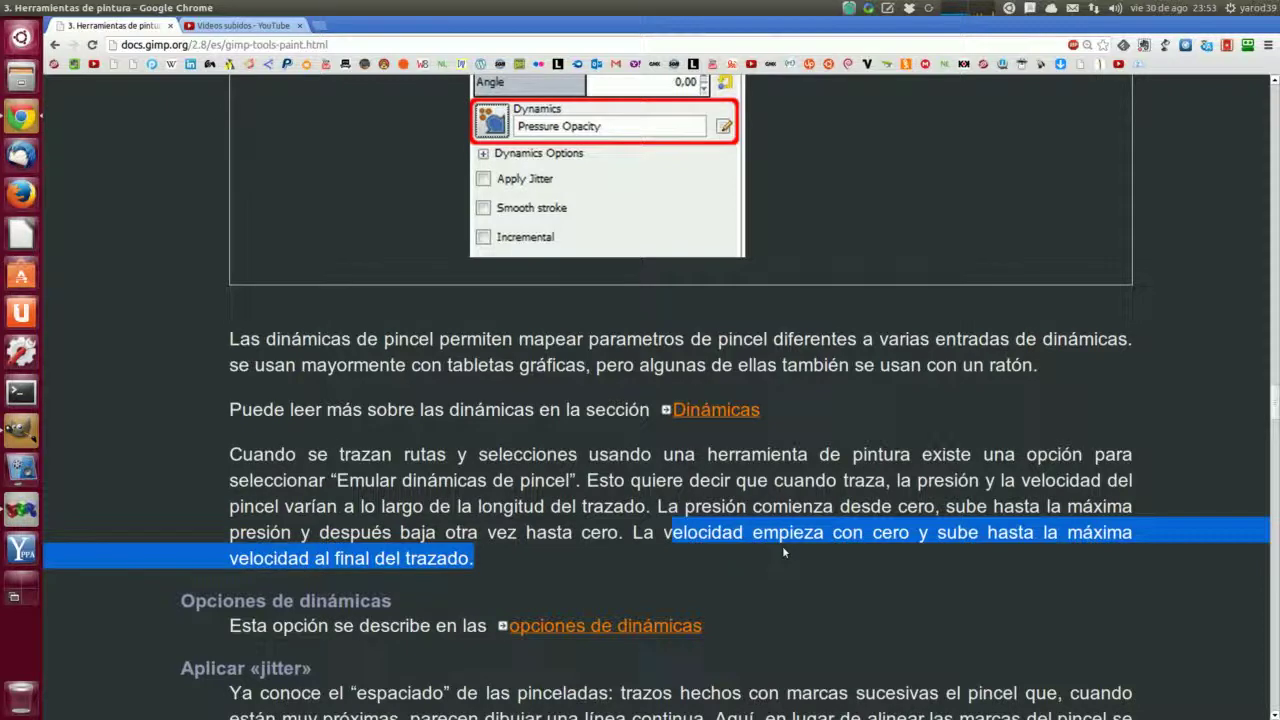
{"action": "left_click", "coordinate": [900, 568]}
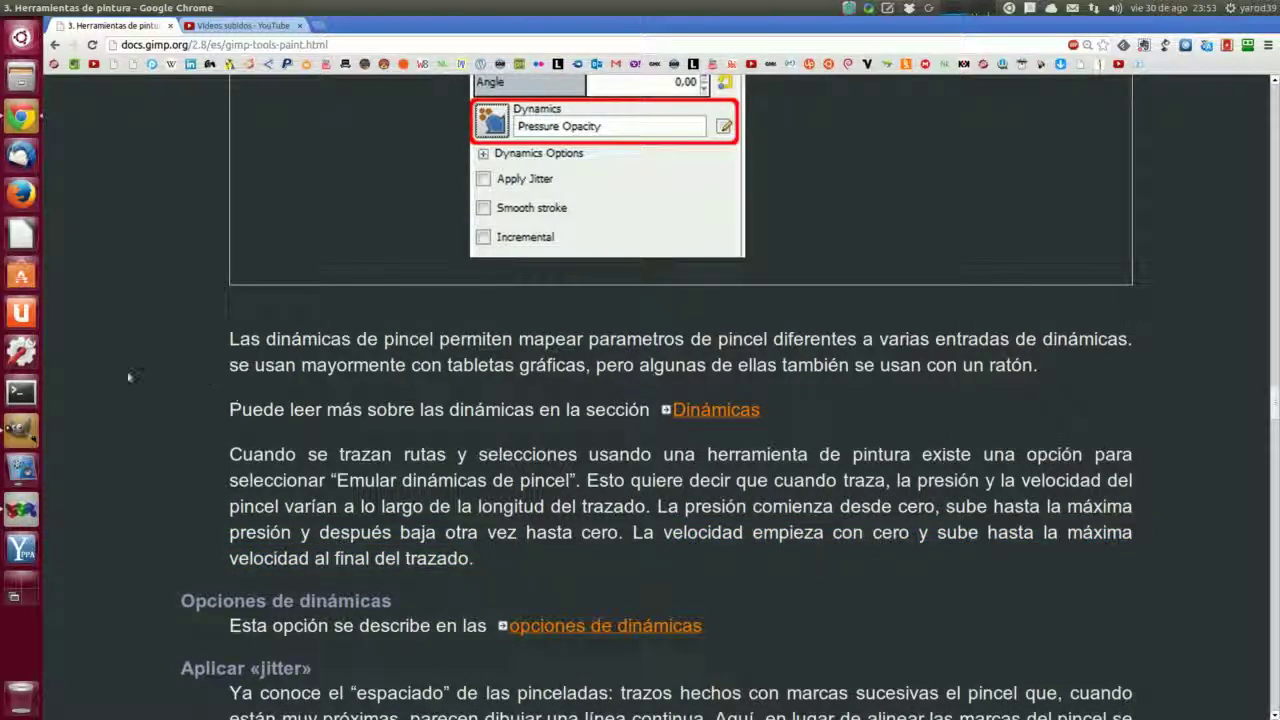
Step: Switch back to GIMP and clear all the strokes from the image
{"action": "left_click", "coordinate": [20, 430]}
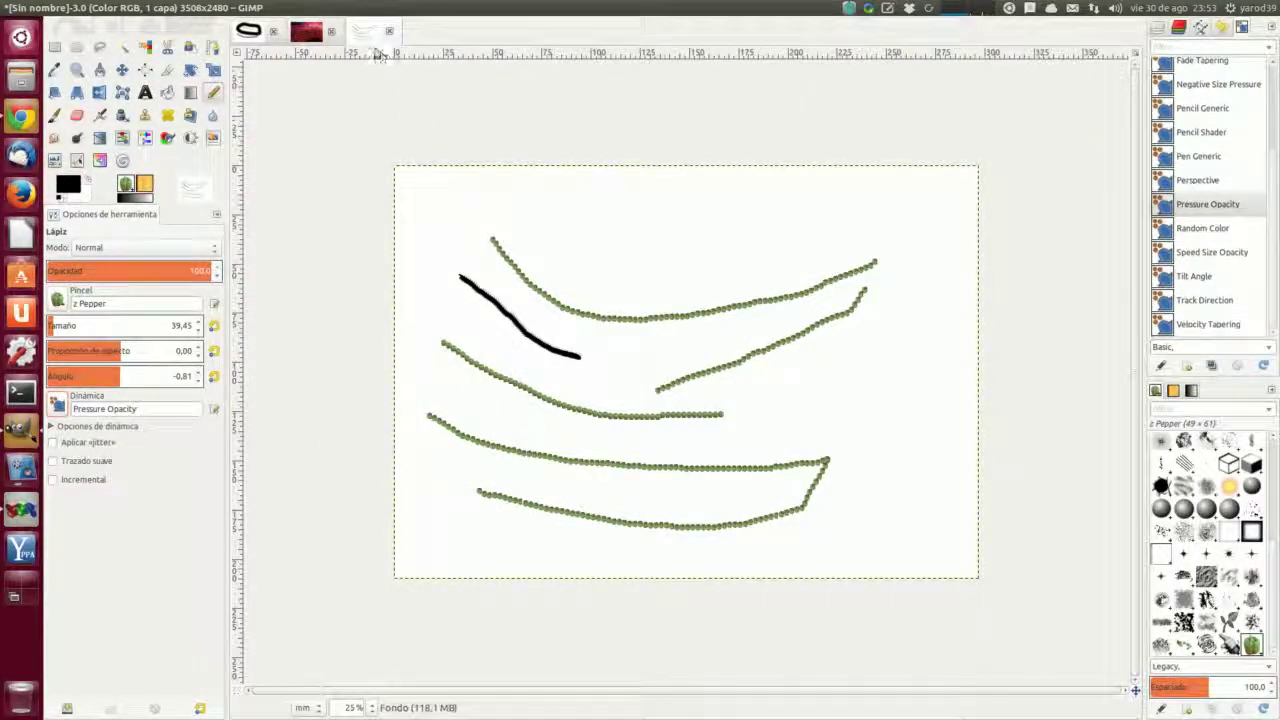
{"action": "left_click", "coordinate": [102, 8]}
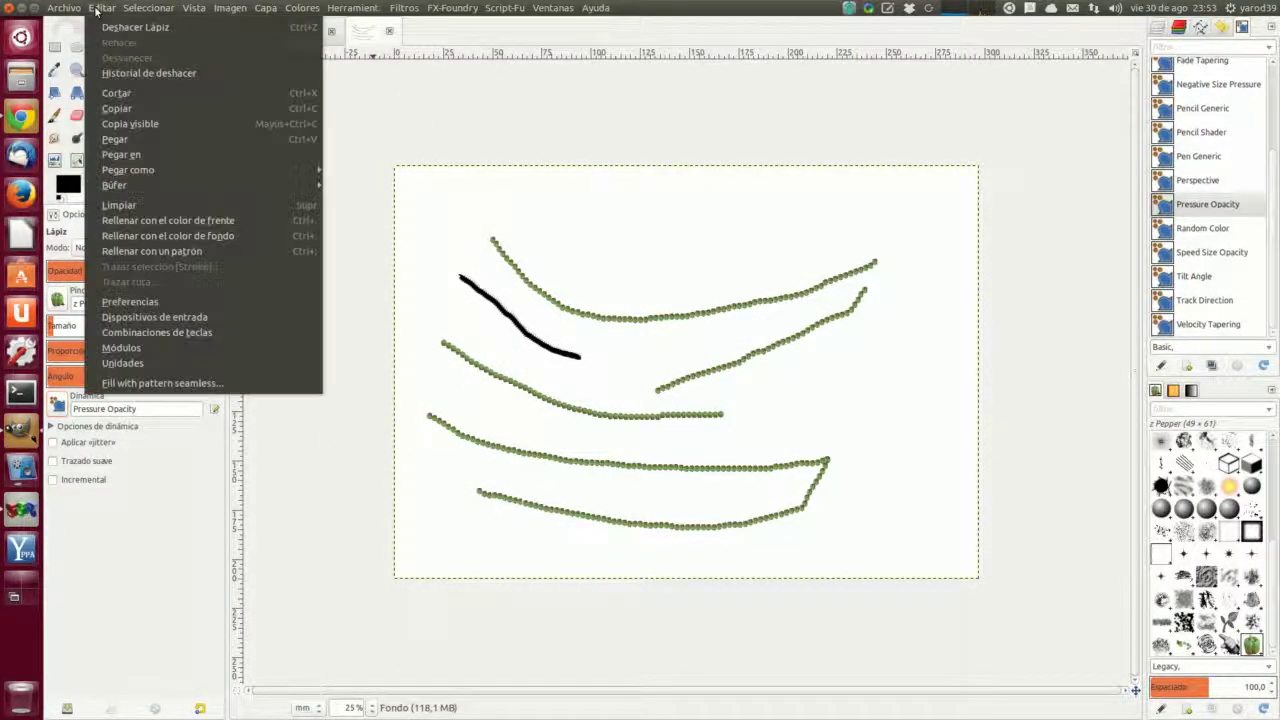
{"action": "left_click", "coordinate": [108, 202]}
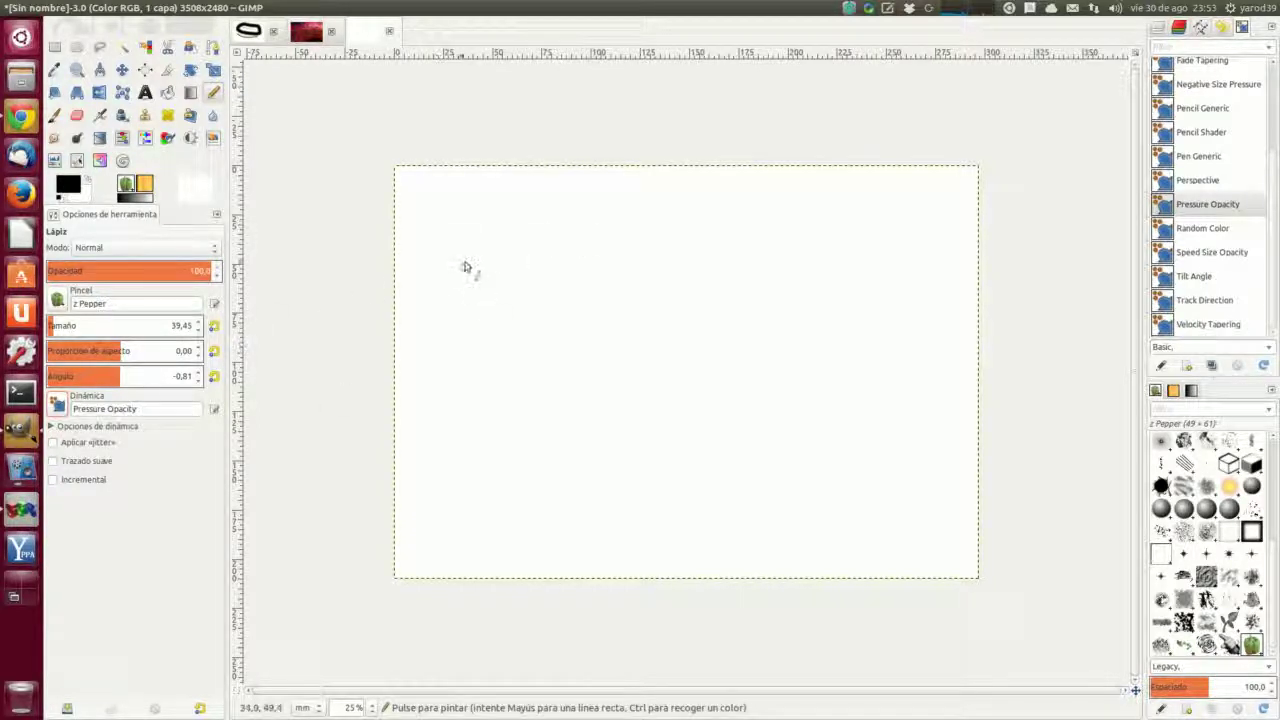
Step: Draw a short descending stroke with the pepper brush and two parallel curves below it with GIMP Brush #2
{"action": "left_click_drag", "start_coordinate": [454, 247], "coordinate": [641, 275]}
{"action": "left_click", "coordinate": [57, 300]}
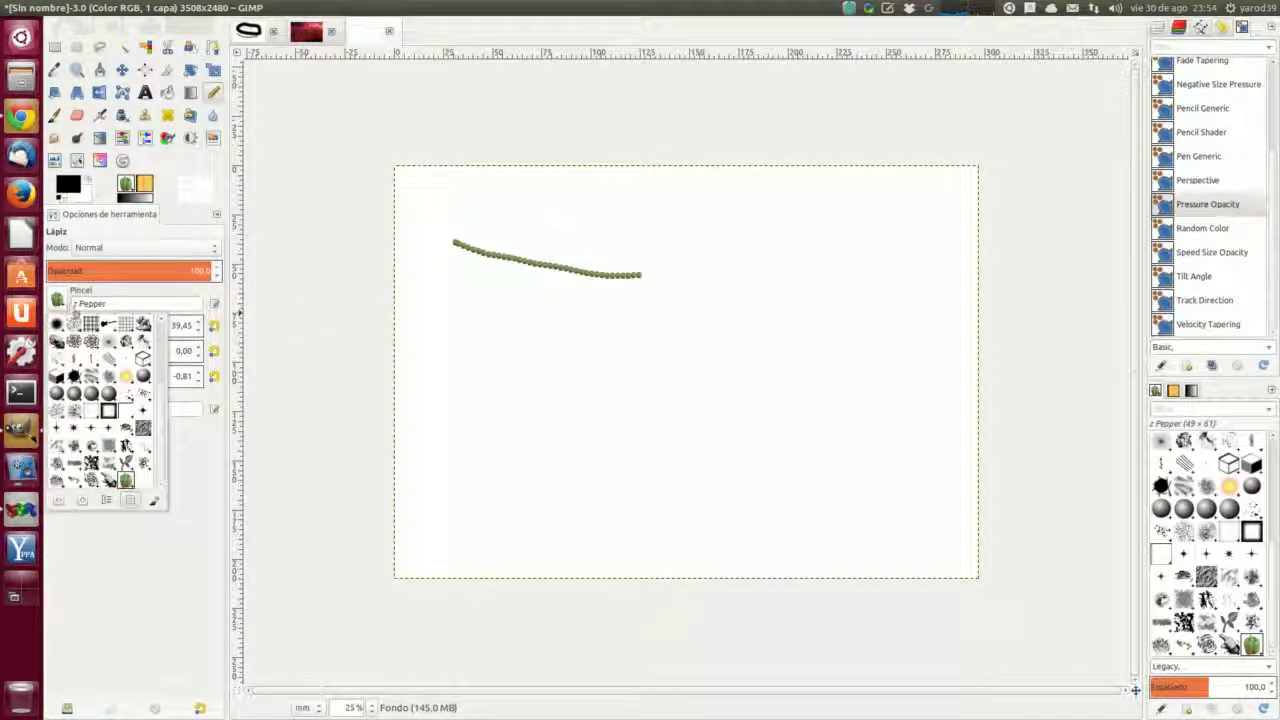
{"action": "left_click", "coordinate": [64, 322]}
{"action": "mouse_move", "coordinate": [444, 266]}
{"action": "left_mouse_down"}
{"action": "mouse_move", "coordinate": [540, 311]}
{"action": "mouse_move", "coordinate": [696, 333]}
{"action": "left_mouse_up"}
{"action": "mouse_move", "coordinate": [446, 302]}
{"action": "left_mouse_down"}
{"action": "mouse_move", "coordinate": [546, 338]}
{"action": "mouse_move", "coordinate": [685, 359]}
{"action": "left_mouse_up"}
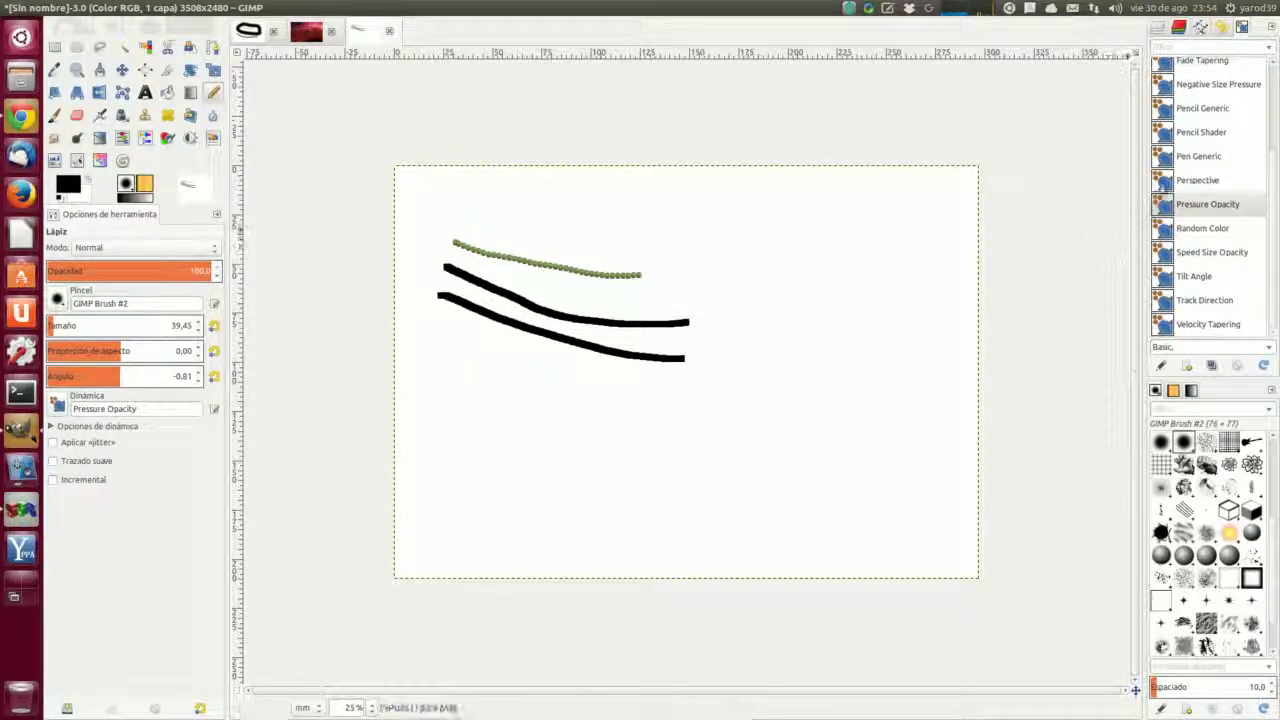
Step: Choose the Pencil Shader dynamics and draw a long curve below the others and a large loop beside them
{"action": "left_click", "coordinate": [1185, 133]}
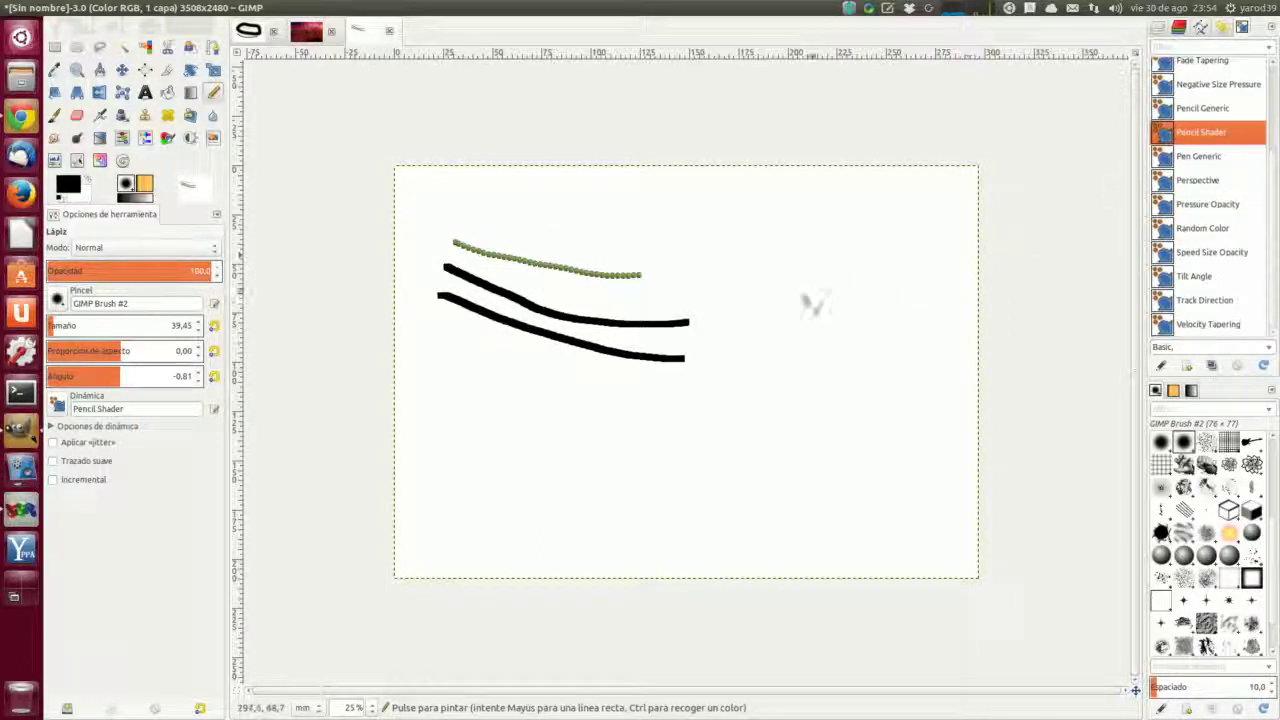
{"action": "mouse_move", "coordinate": [430, 346]}
{"action": "left_mouse_down"}
{"action": "mouse_move", "coordinate": [600, 396]}
{"action": "mouse_move", "coordinate": [768, 400]}
{"action": "left_mouse_up"}
{"action": "mouse_move", "coordinate": [778, 343]}
{"action": "left_mouse_down"}
{"action": "mouse_move", "coordinate": [894, 288]}
{"action": "mouse_move", "coordinate": [923, 207]}
{"action": "mouse_move", "coordinate": [849, 202]}
{"action": "mouse_move", "coordinate": [803, 272]}
{"action": "left_mouse_up"}
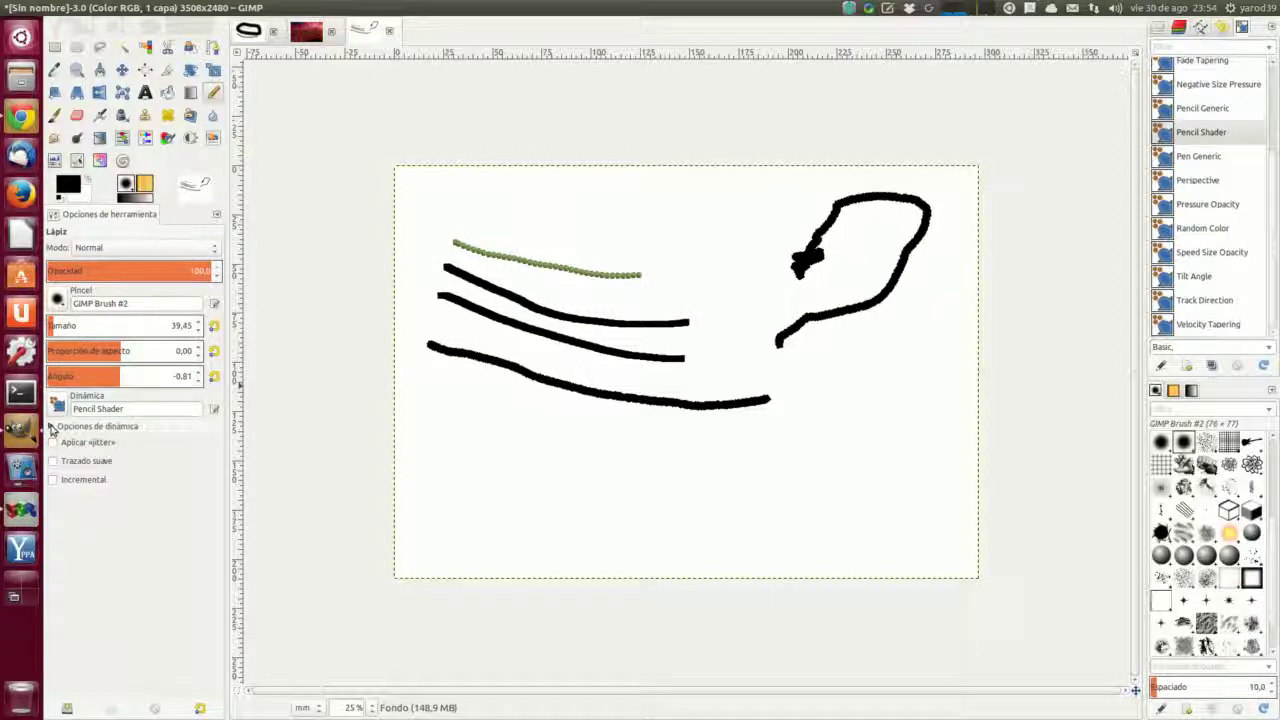
Step: Expand the dynamics options, set the fade length to 1082 px and draw a long curve and a short stroke across the lower canvas
{"action": "left_click", "coordinate": [55, 427]}
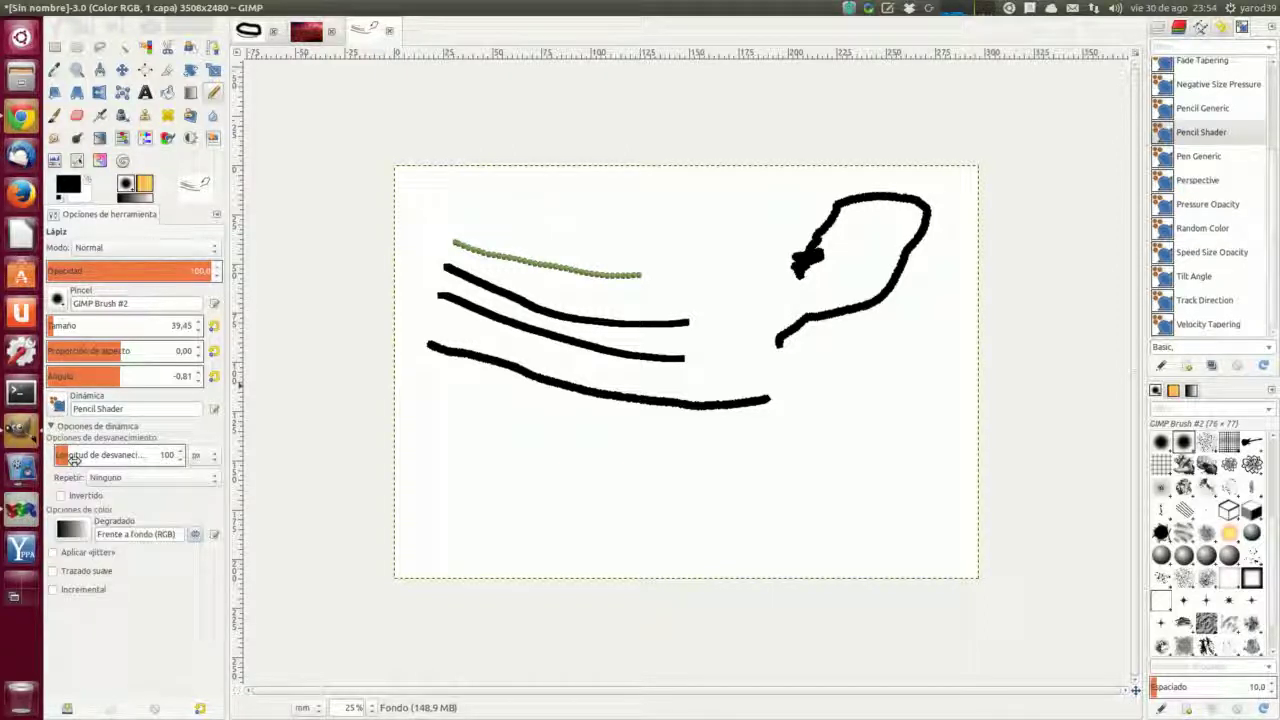
{"action": "left_click_drag", "start_coordinate": [87, 455], "coordinate": [178, 457]}
{"action": "mouse_move", "coordinate": [474, 418]}
{"action": "left_mouse_down"}
{"action": "mouse_move", "coordinate": [571, 442]}
{"action": "mouse_move", "coordinate": [728, 457]}
{"action": "mouse_move", "coordinate": [898, 422]}
{"action": "left_mouse_up"}
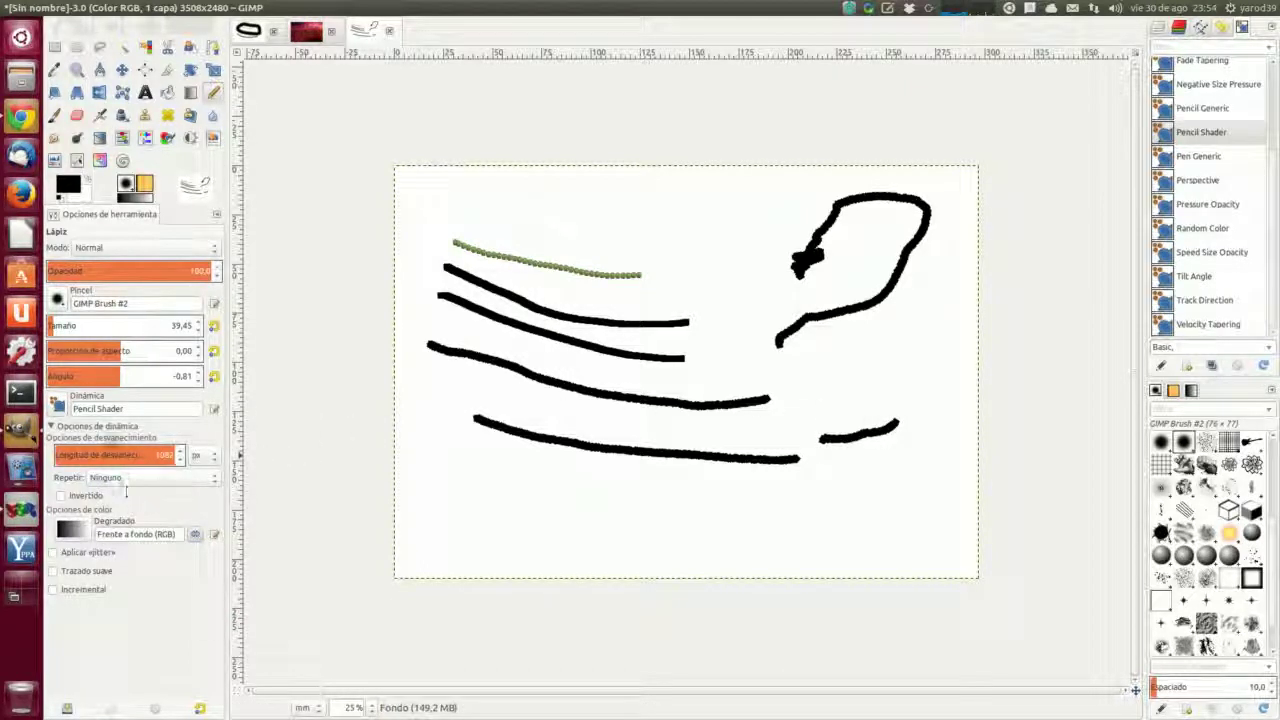
Step: Choose the Perspective dynamics and draw several thin strokes, small scribbles and a long curve around the existing lines
{"action": "left_click", "coordinate": [59, 407]}
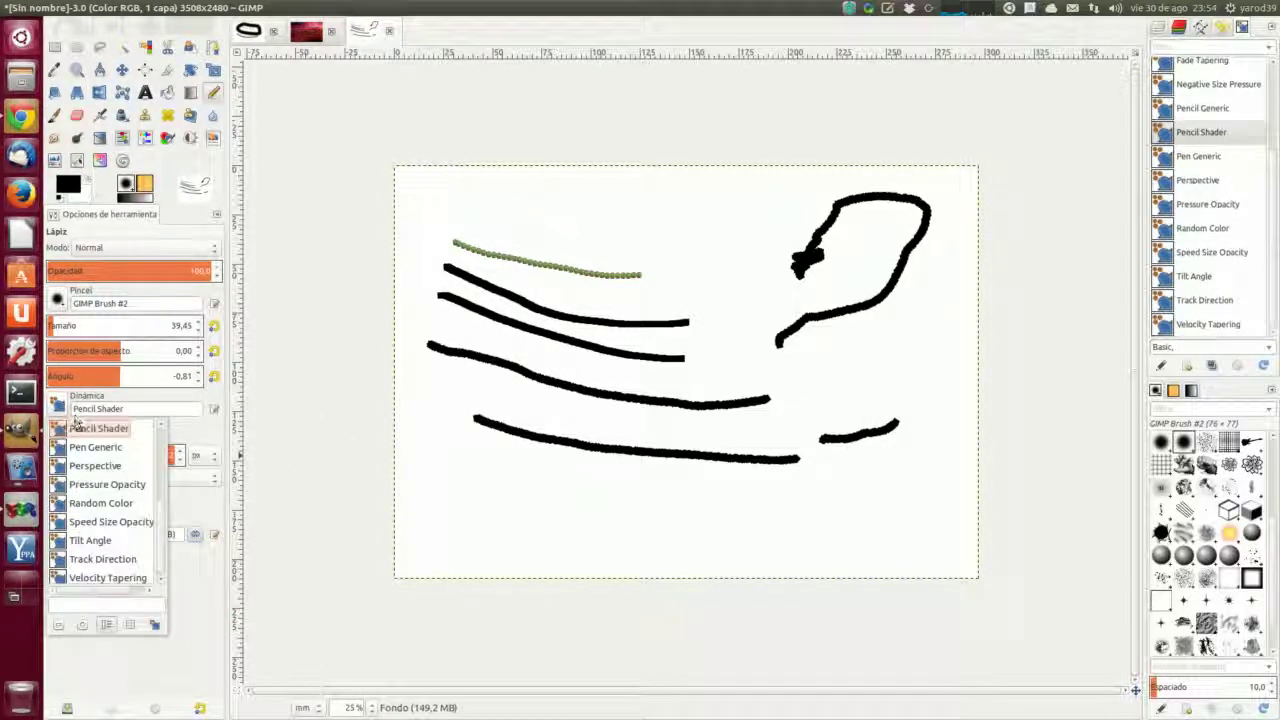
{"action": "left_click", "coordinate": [91, 466]}
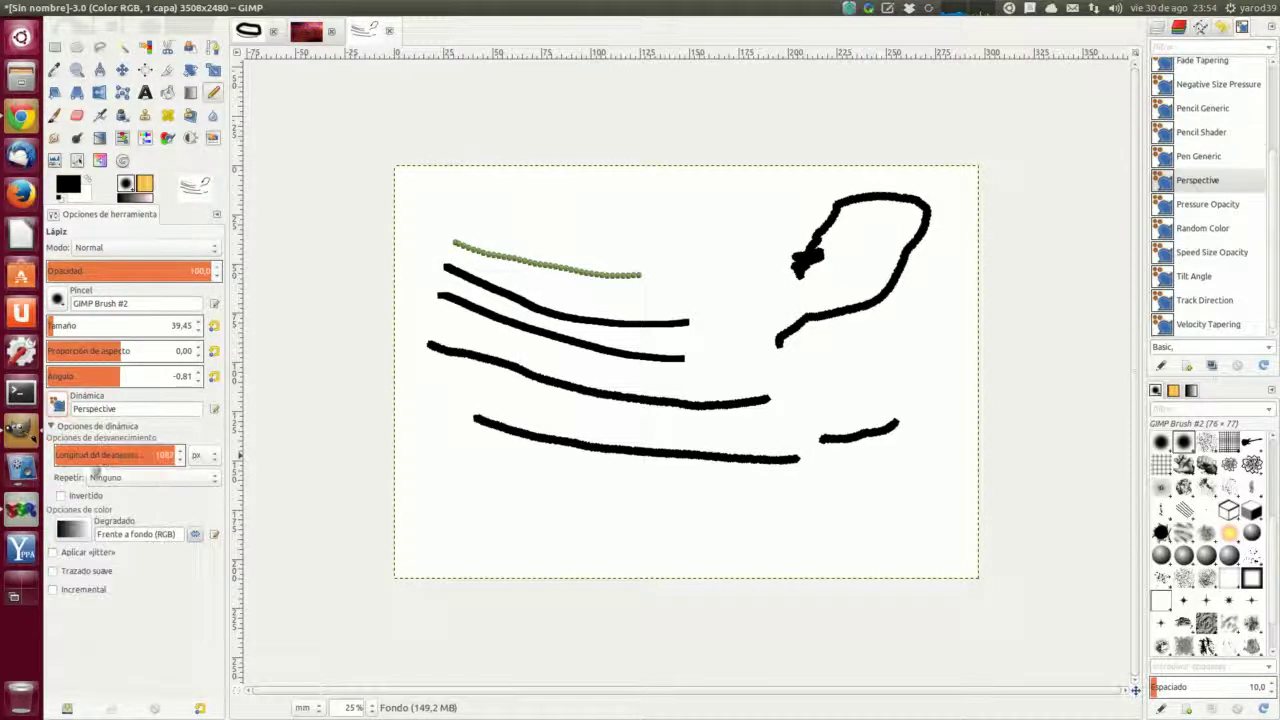
{"action": "mouse_move", "coordinate": [490, 207]}
{"action": "left_mouse_down"}
{"action": "mouse_move", "coordinate": [590, 237]}
{"action": "mouse_move", "coordinate": [685, 237]}
{"action": "mouse_move", "coordinate": [718, 256]}
{"action": "mouse_move", "coordinate": [705, 296]}
{"action": "mouse_move", "coordinate": [730, 334]}
{"action": "mouse_move", "coordinate": [688, 375]}
{"action": "mouse_move", "coordinate": [623, 378]}
{"action": "mouse_move", "coordinate": [497, 342]}
{"action": "mouse_move", "coordinate": [536, 350]}
{"action": "left_mouse_up"}
{"action": "mouse_move", "coordinate": [440, 490]}
{"action": "left_mouse_down"}
{"action": "mouse_move", "coordinate": [449, 524]}
{"action": "mouse_move", "coordinate": [480, 495]}
{"action": "mouse_move", "coordinate": [480, 529]}
{"action": "mouse_move", "coordinate": [504, 510]}
{"action": "mouse_move", "coordinate": [745, 527]}
{"action": "mouse_move", "coordinate": [805, 506]}
{"action": "mouse_move", "coordinate": [828, 471]}
{"action": "mouse_move", "coordinate": [822, 380]}
{"action": "mouse_move", "coordinate": [803, 354]}
{"action": "mouse_move", "coordinate": [688, 393]}
{"action": "left_mouse_up"}
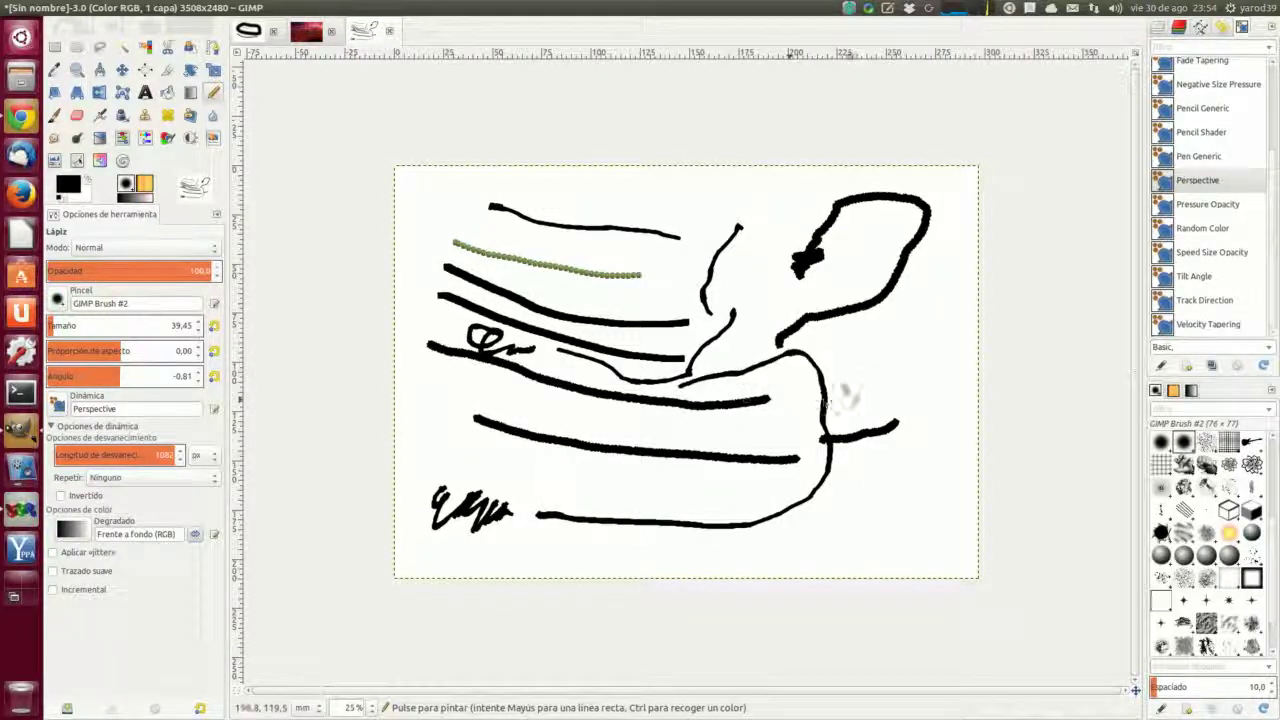
Step: Draw a long winding curve with the Random Color dynamics and a wavy stroke near the canvas's right edge with Track Direction
{"action": "left_click", "coordinate": [59, 408]}
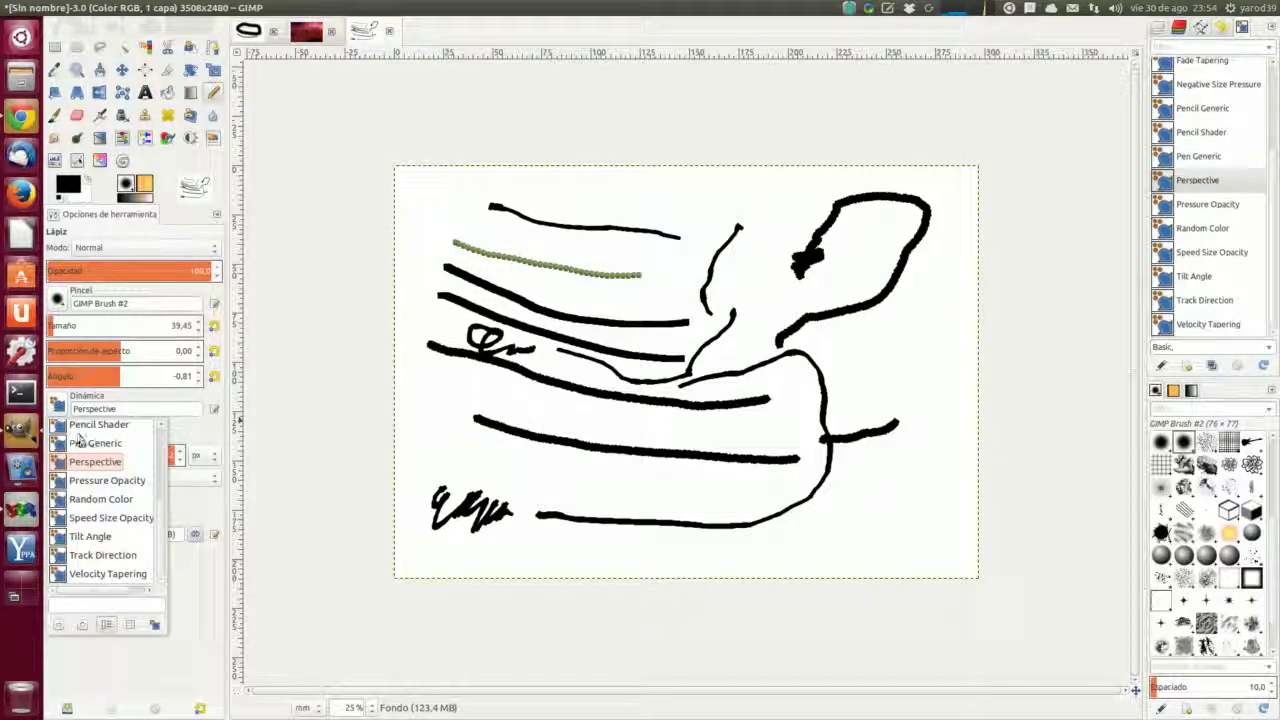
{"action": "left_click", "coordinate": [100, 500]}
{"action": "mouse_move", "coordinate": [445, 392]}
{"action": "left_mouse_down"}
{"action": "mouse_move", "coordinate": [625, 435]}
{"action": "mouse_move", "coordinate": [697, 428]}
{"action": "mouse_move", "coordinate": [767, 328]}
{"action": "mouse_move", "coordinate": [745, 243]}
{"action": "mouse_move", "coordinate": [693, 212]}
{"action": "mouse_move", "coordinate": [646, 203]}
{"action": "left_mouse_up"}
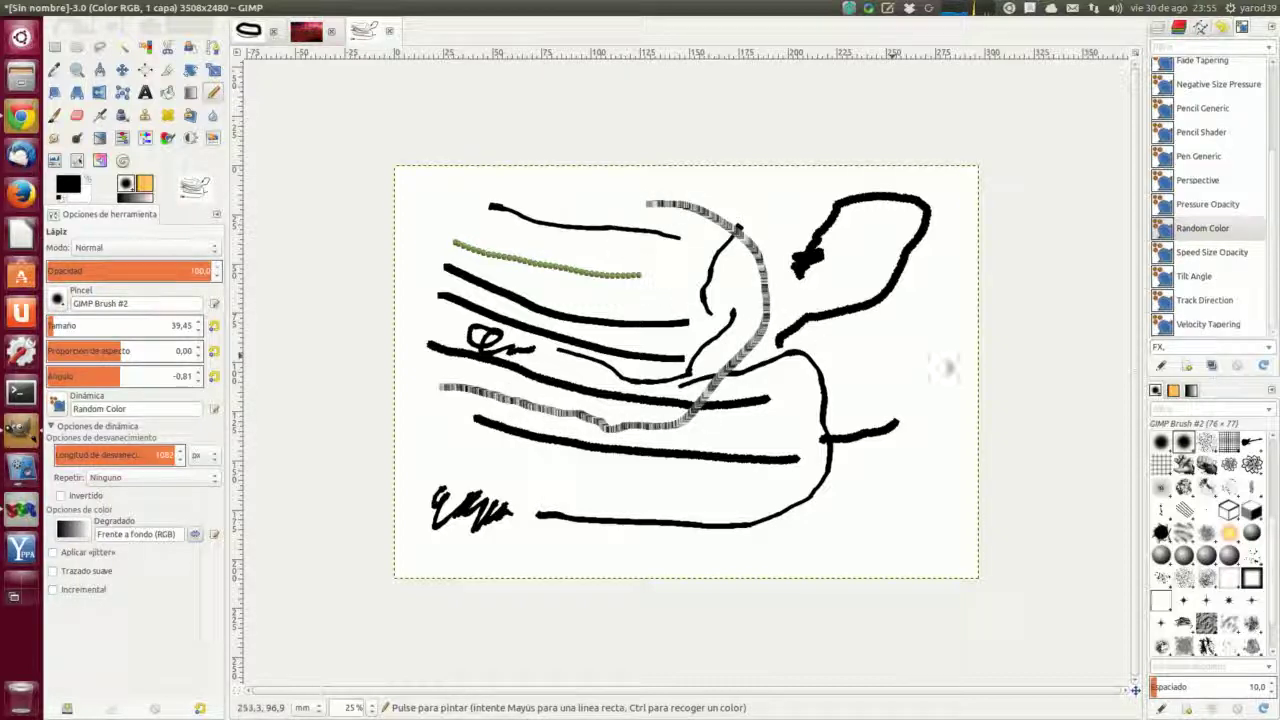
{"action": "left_click", "coordinate": [1190, 302]}
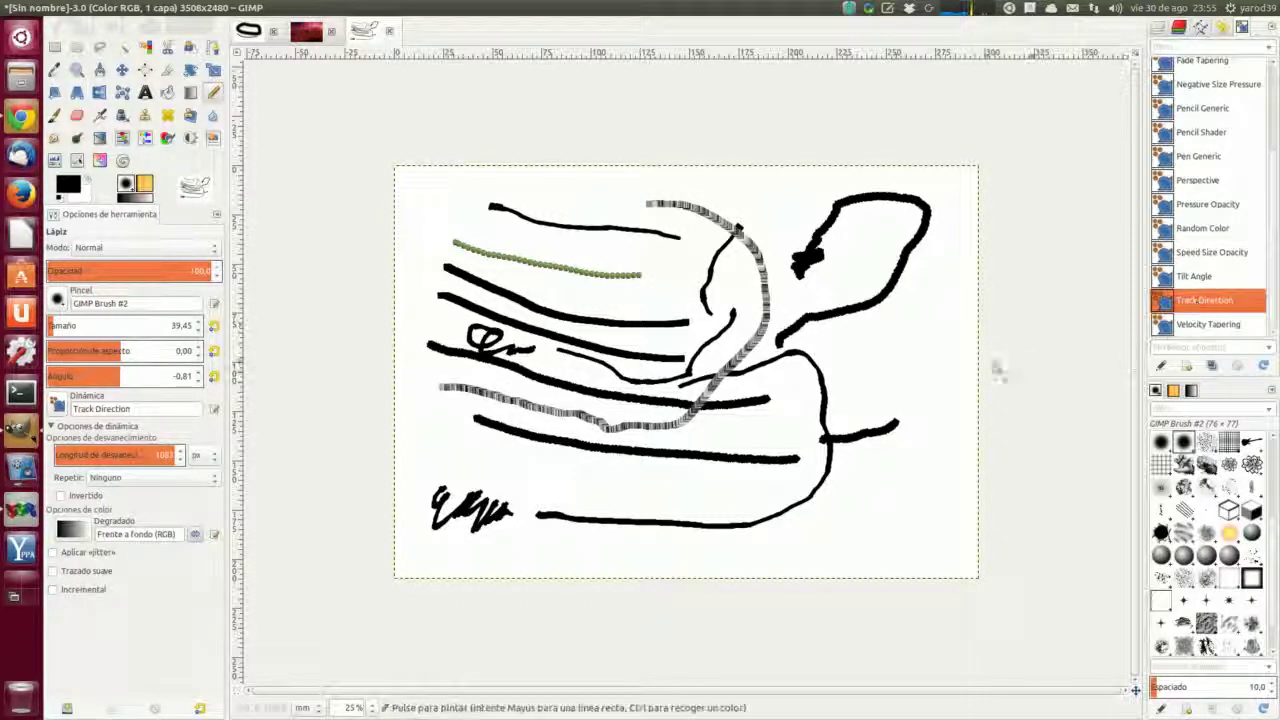
{"action": "mouse_move", "coordinate": [912, 337]}
{"action": "left_mouse_down"}
{"action": "mouse_move", "coordinate": [861, 365]}
{"action": "mouse_move", "coordinate": [884, 393]}
{"action": "mouse_move", "coordinate": [935, 392]}
{"action": "mouse_move", "coordinate": [913, 485]}
{"action": "mouse_move", "coordinate": [800, 532]}
{"action": "left_mouse_up"}
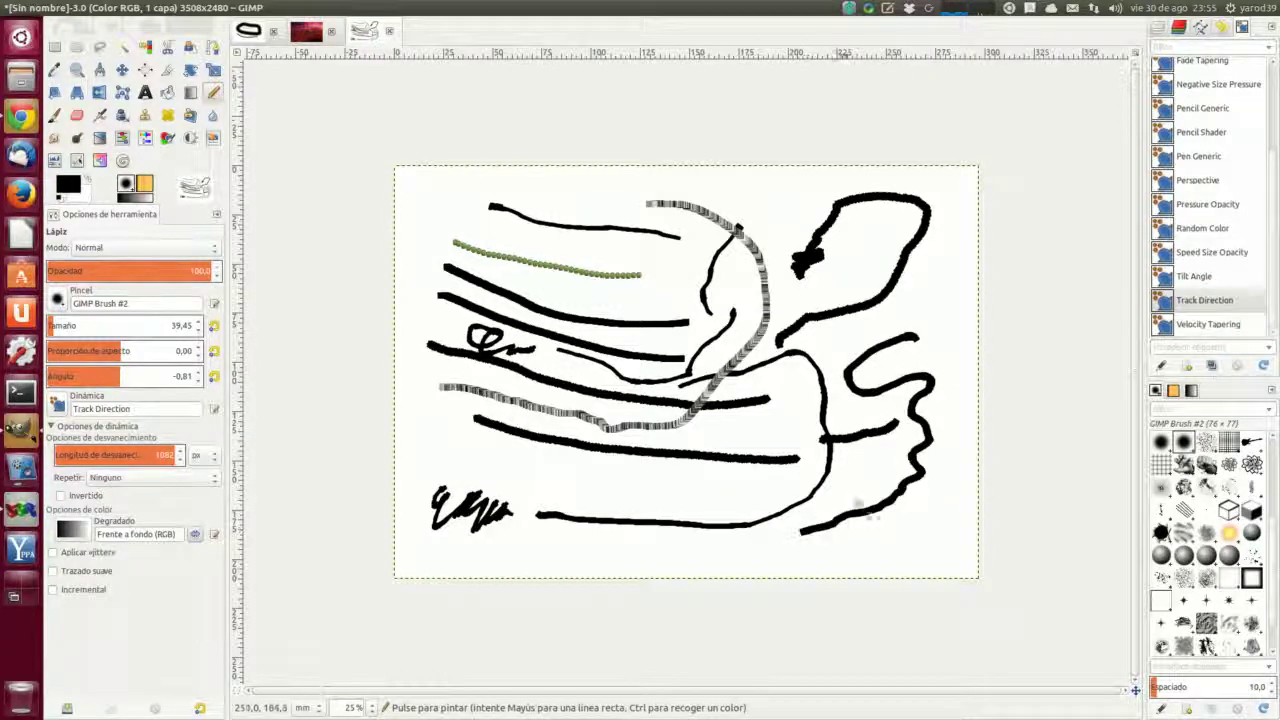
Step: Choose the Velocity Tapering dynamics and draw a long zigzag stroke up the canvas with quick back-and-forth strokes near its upper edge
{"action": "left_click", "coordinate": [1208, 324]}
{"action": "mouse_move", "coordinate": [726, 468]}
{"action": "left_mouse_down"}
{"action": "mouse_move", "coordinate": [703, 490]}
{"action": "mouse_move", "coordinate": [586, 480]}
{"action": "mouse_move", "coordinate": [418, 424]}
{"action": "mouse_move", "coordinate": [597, 335]}
{"action": "mouse_move", "coordinate": [595, 279]}
{"action": "mouse_move", "coordinate": [750, 228]}
{"action": "left_mouse_up"}
{"action": "mouse_move", "coordinate": [622, 222]}
{"action": "left_mouse_down"}
{"action": "mouse_move", "coordinate": [790, 200]}
{"action": "mouse_move", "coordinate": [540, 198]}
{"action": "mouse_move", "coordinate": [690, 196]}
{"action": "mouse_move", "coordinate": [555, 200]}
{"action": "left_mouse_up"}
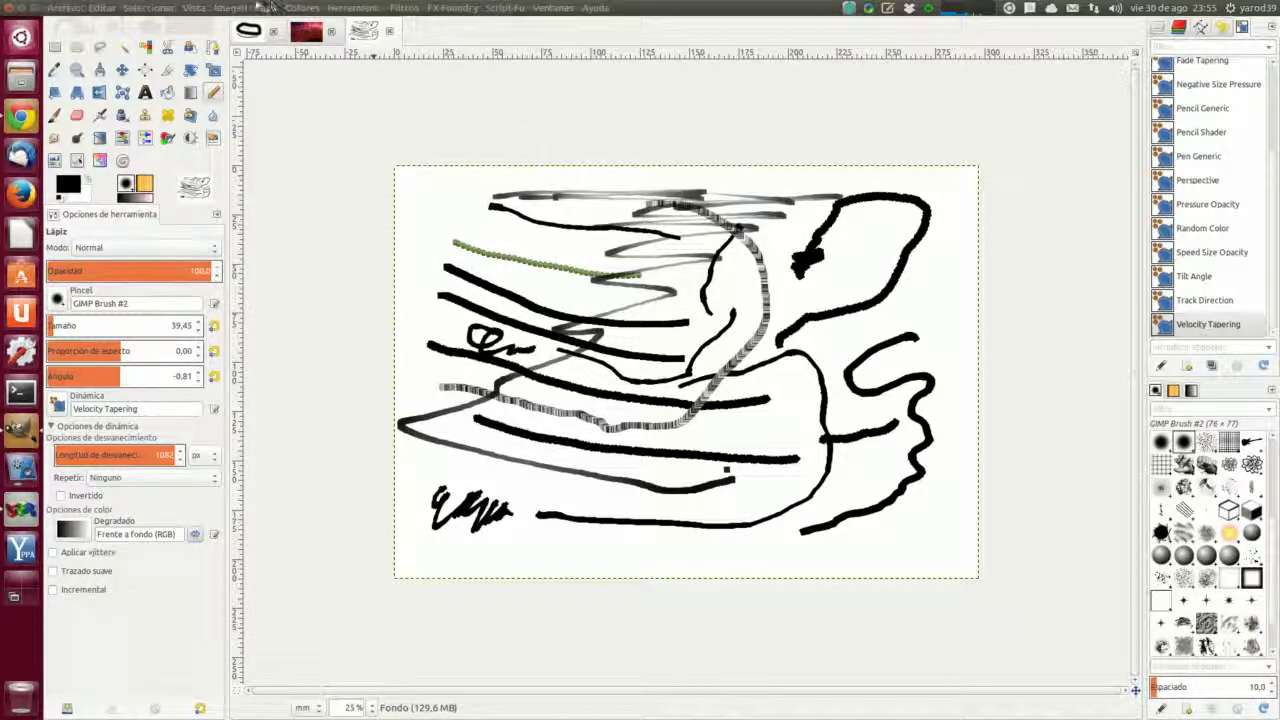
Step: Clear the canvas, then switch to the manual in Chrome and read the section on applying jitter with its example figure
{"action": "left_click", "coordinate": [101, 8]}
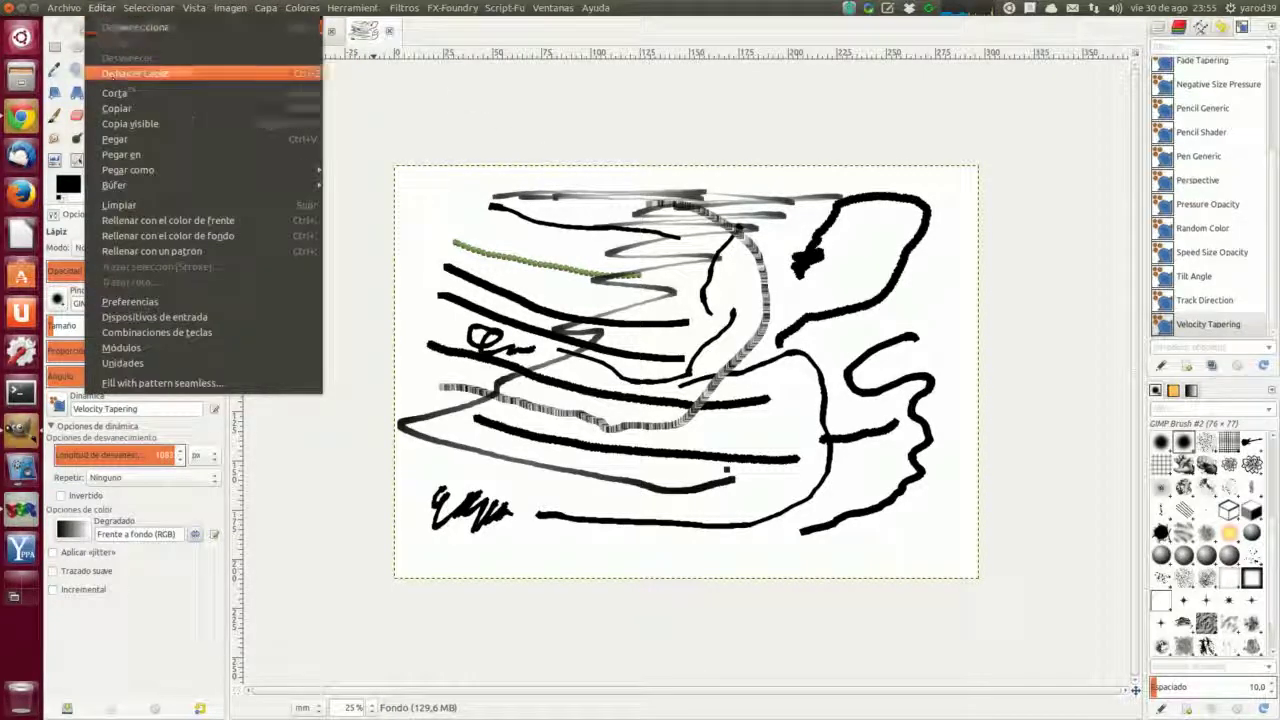
{"action": "left_click", "coordinate": [120, 204]}
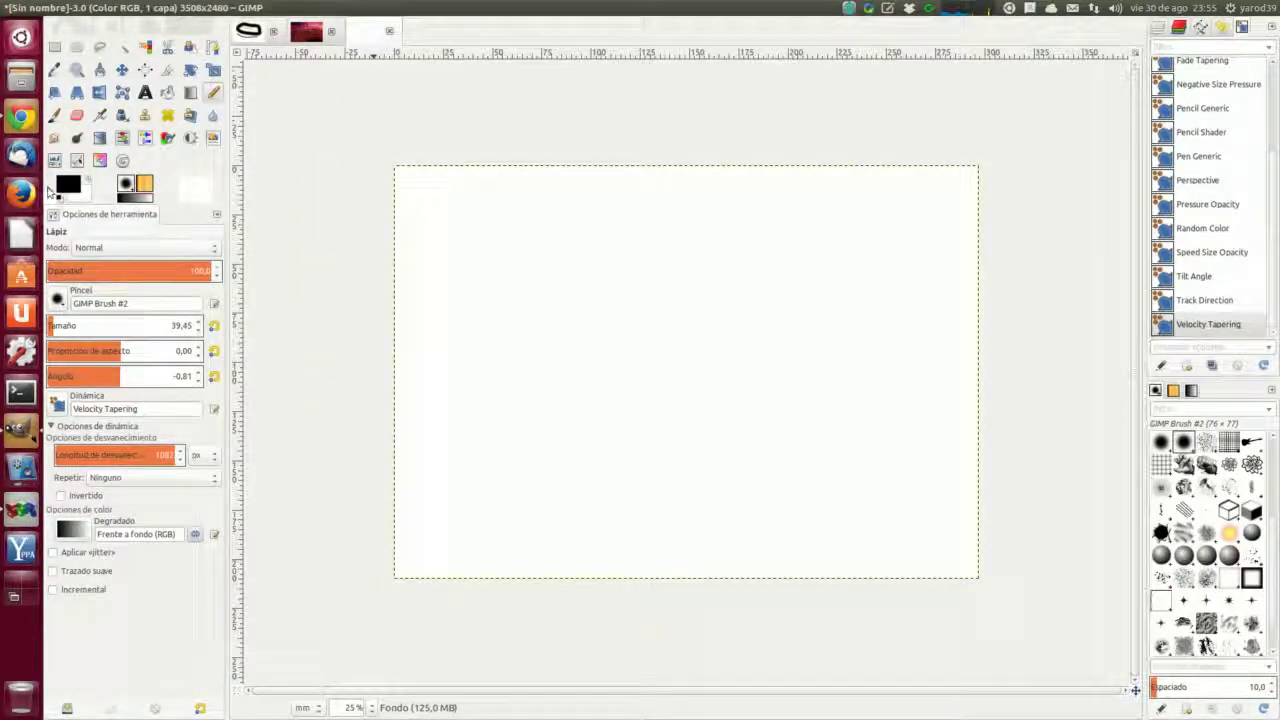
{"action": "key", "text": "alt+Tab"}
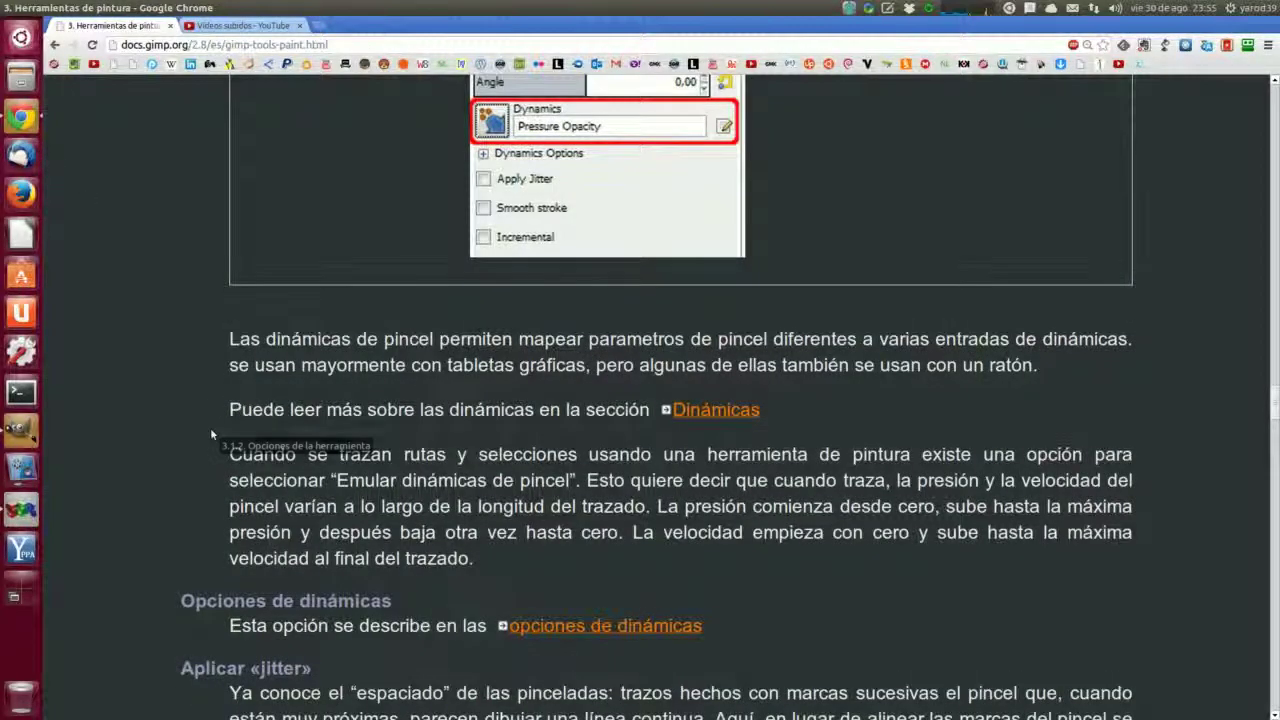
{"action": "scroll", "coordinate": [210, 427], "scroll_direction": "down", "scroll_amount": 4}
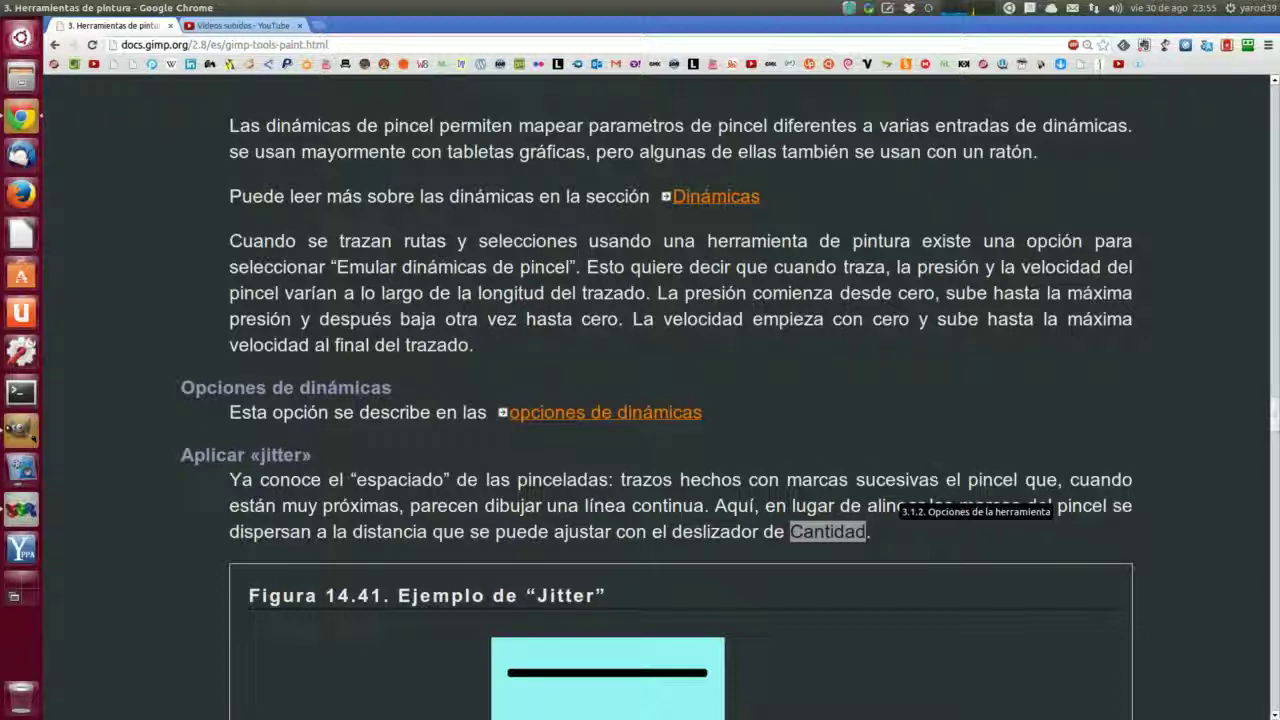
{"action": "scroll", "coordinate": [448, 505], "scroll_direction": "down", "scroll_amount": 1}
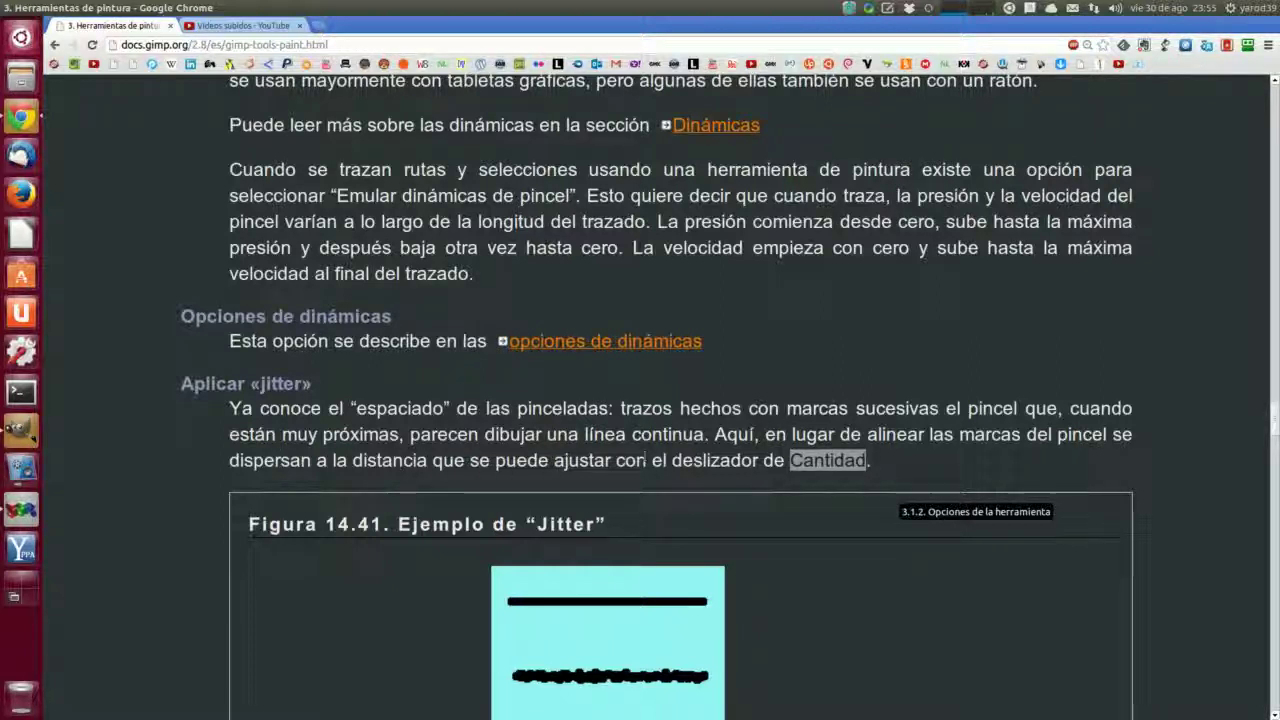
{"action": "scroll", "coordinate": [757, 456], "scroll_direction": "down", "scroll_amount": 6}
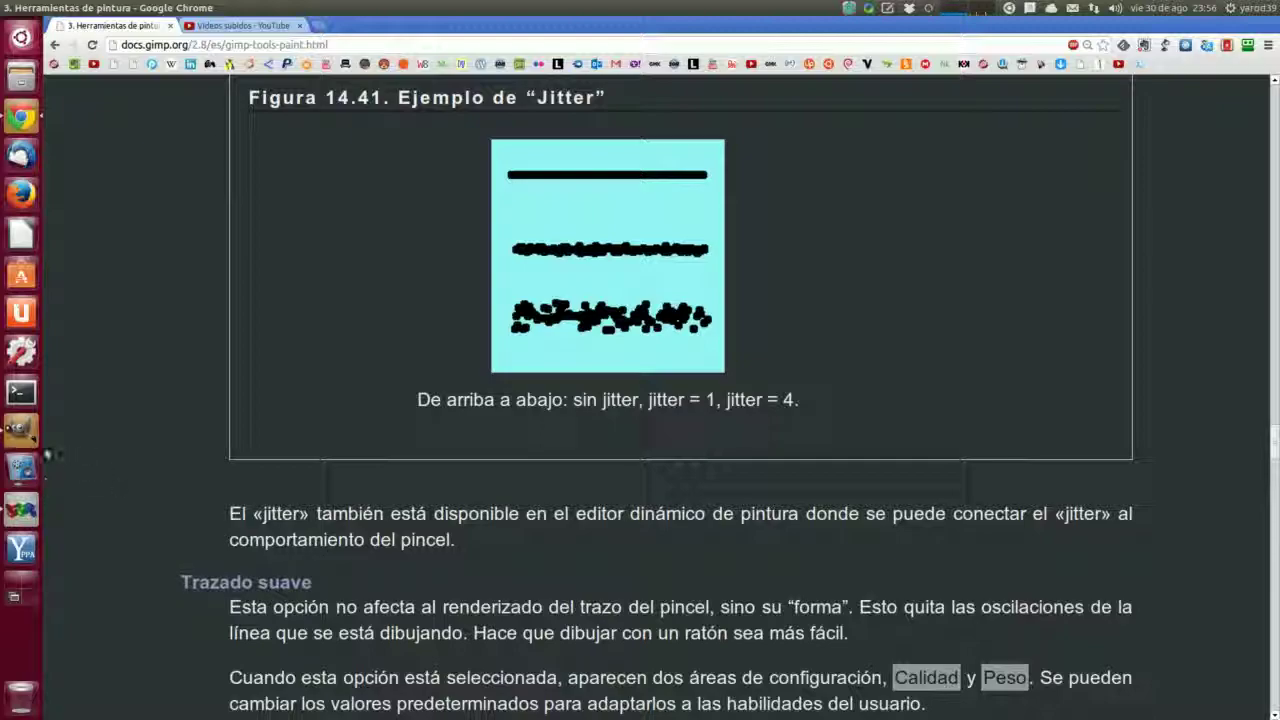
Step: Back in GIMP, set the fade length to 555 px, enable Apply Jitter and choose the sphere (29) brush
{"action": "left_click", "coordinate": [21, 430]}
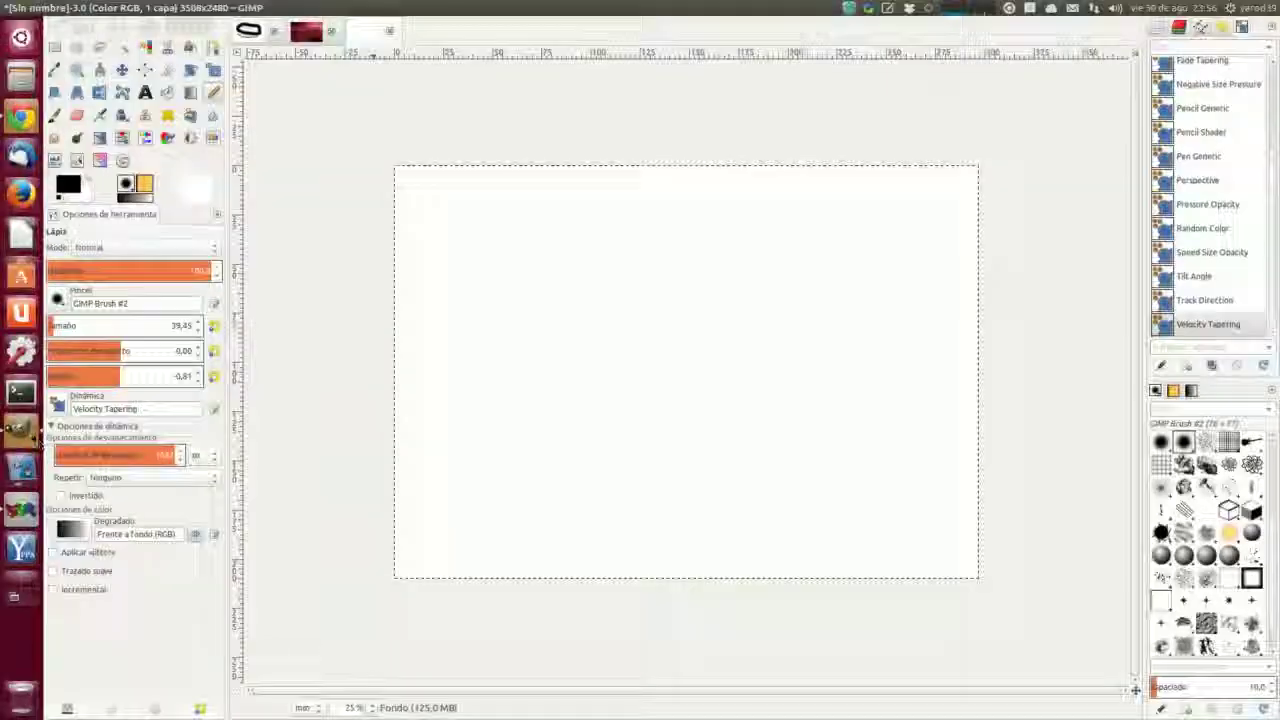
{"action": "left_click", "coordinate": [121, 457]}
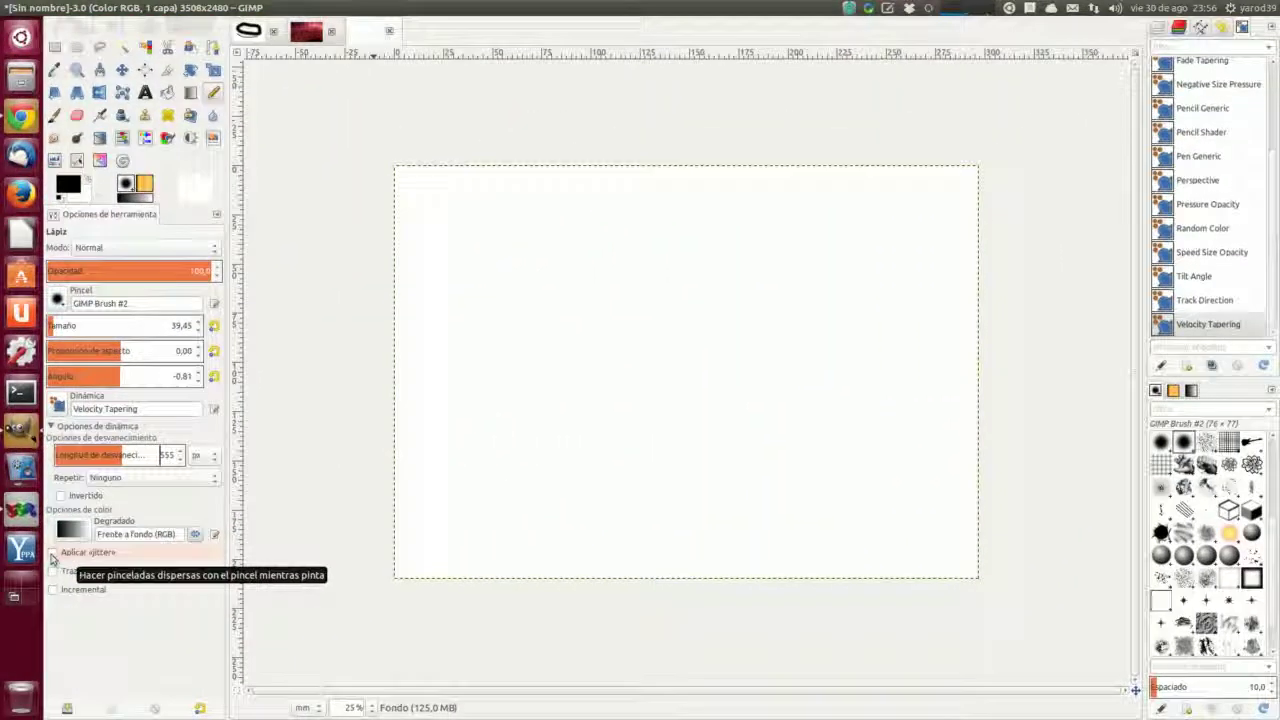
{"action": "left_click", "coordinate": [52, 555]}
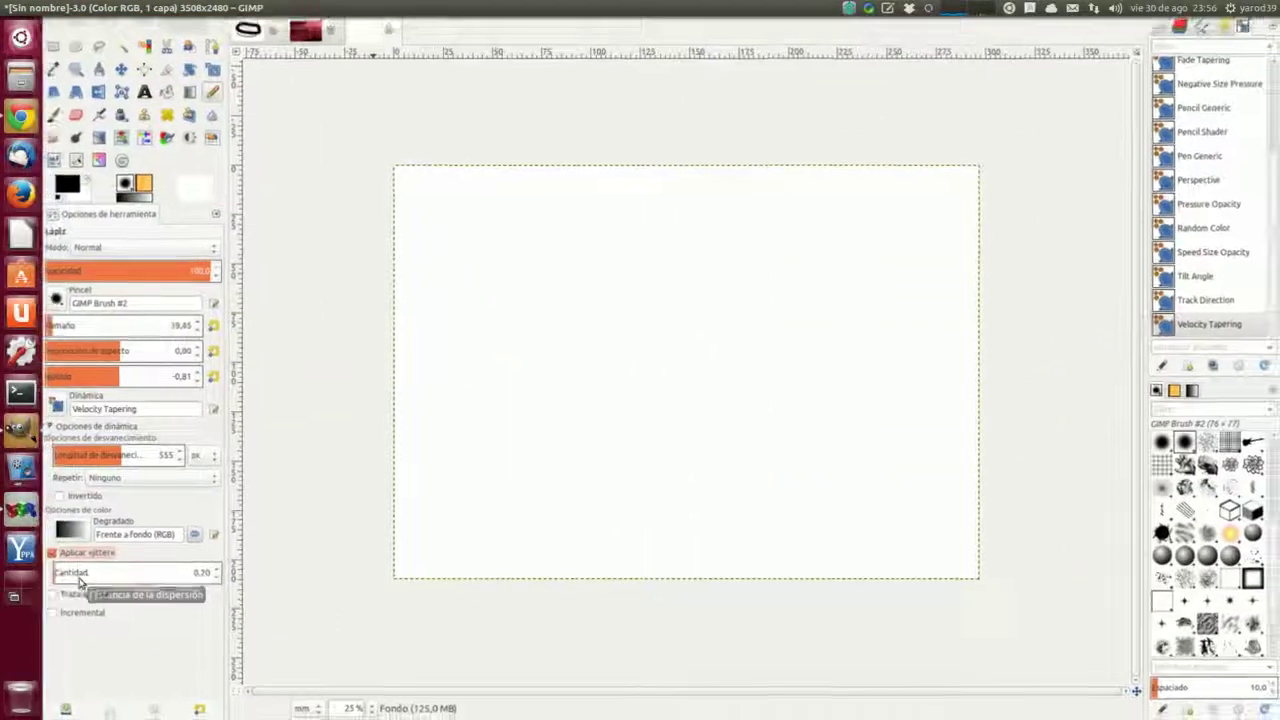
{"action": "left_click", "coordinate": [58, 301]}
{"action": "left_click", "coordinate": [145, 478]}
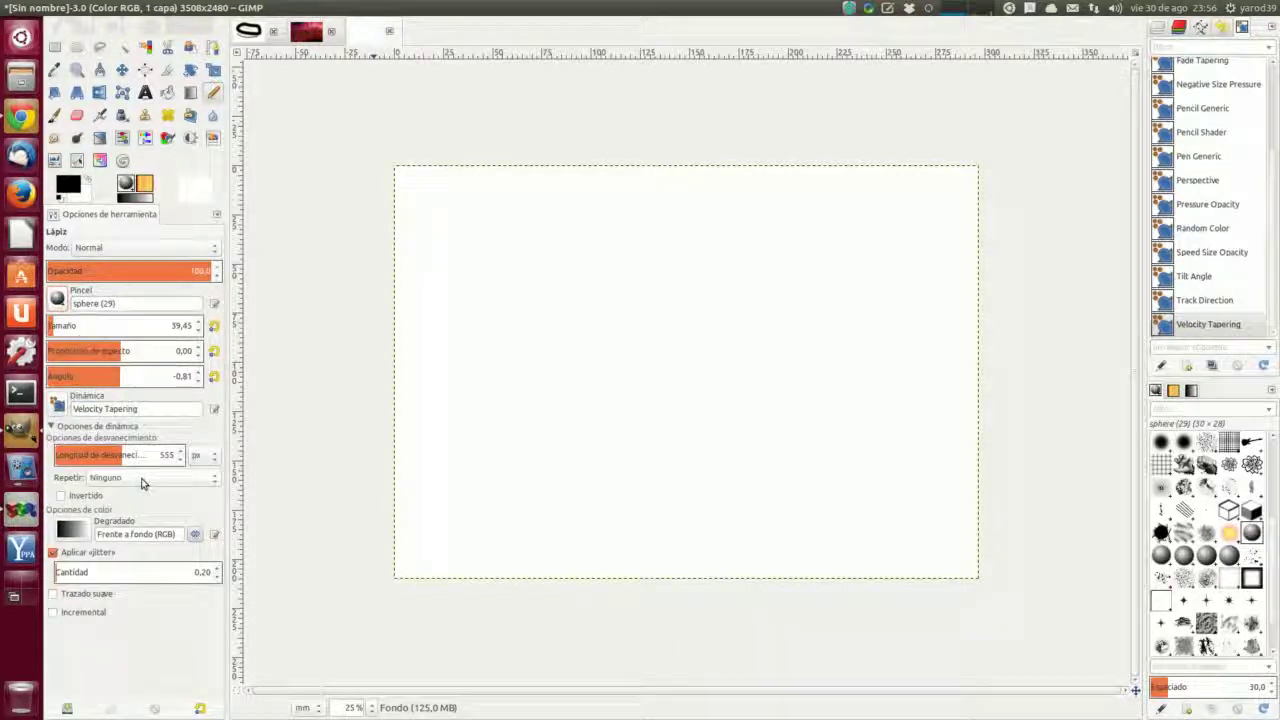
Step: Draw two tapering curved strokes across the upper canvas with the Velocity Tapering dynamics
{"action": "mouse_move", "coordinate": [448, 228]}
{"action": "left_mouse_down"}
{"action": "mouse_move", "coordinate": [578, 262]}
{"action": "mouse_move", "coordinate": [660, 246]}
{"action": "left_mouse_up"}
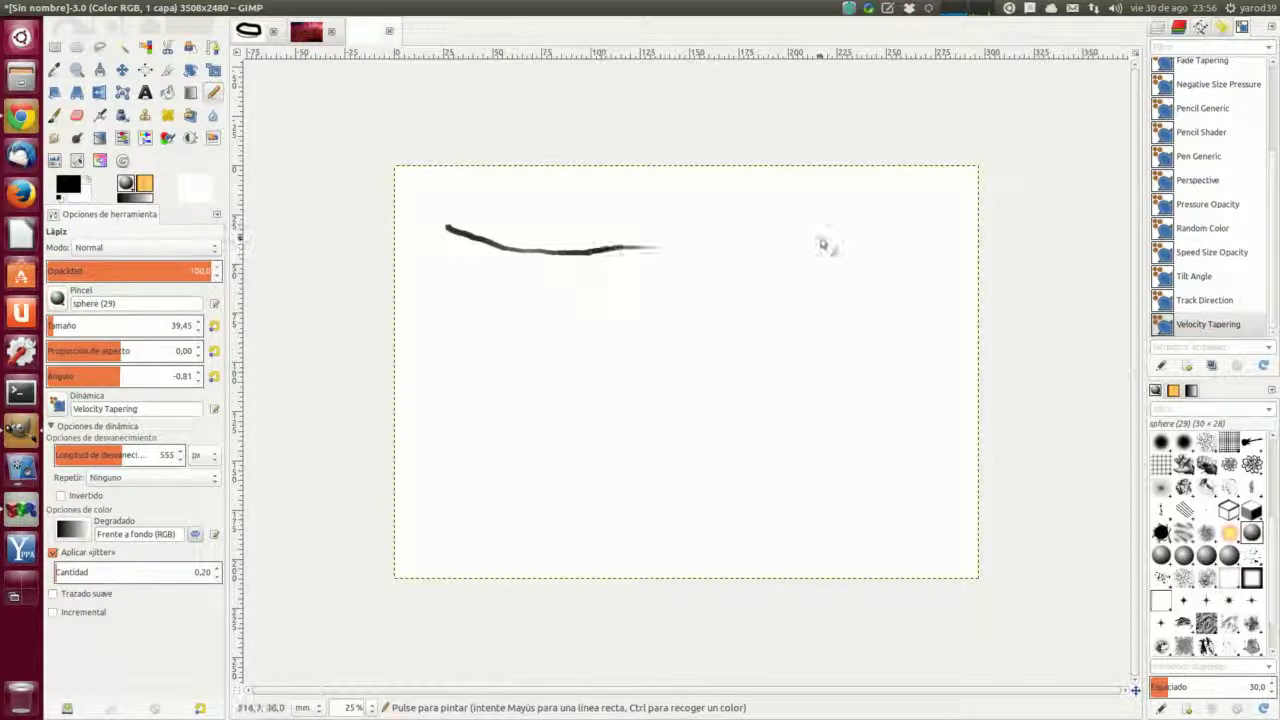
{"action": "mouse_move", "coordinate": [820, 238]}
{"action": "left_mouse_down"}
{"action": "mouse_move", "coordinate": [711, 274]}
{"action": "mouse_move", "coordinate": [586, 287]}
{"action": "left_mouse_up"}
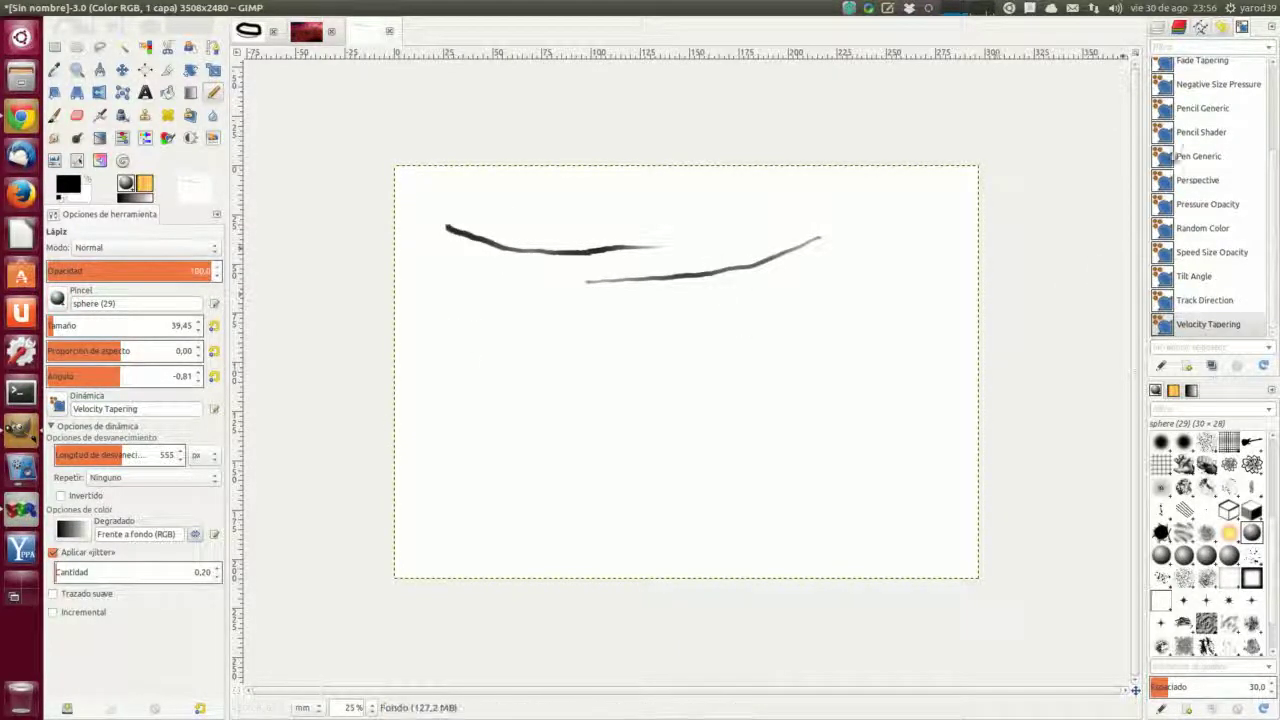
{"action": "scroll", "coordinate": [1170, 140], "scroll_direction": "up", "scroll_amount": 2}
{"action": "scroll", "coordinate": [1170, 140], "scroll_direction": "down", "scroll_amount": 2}
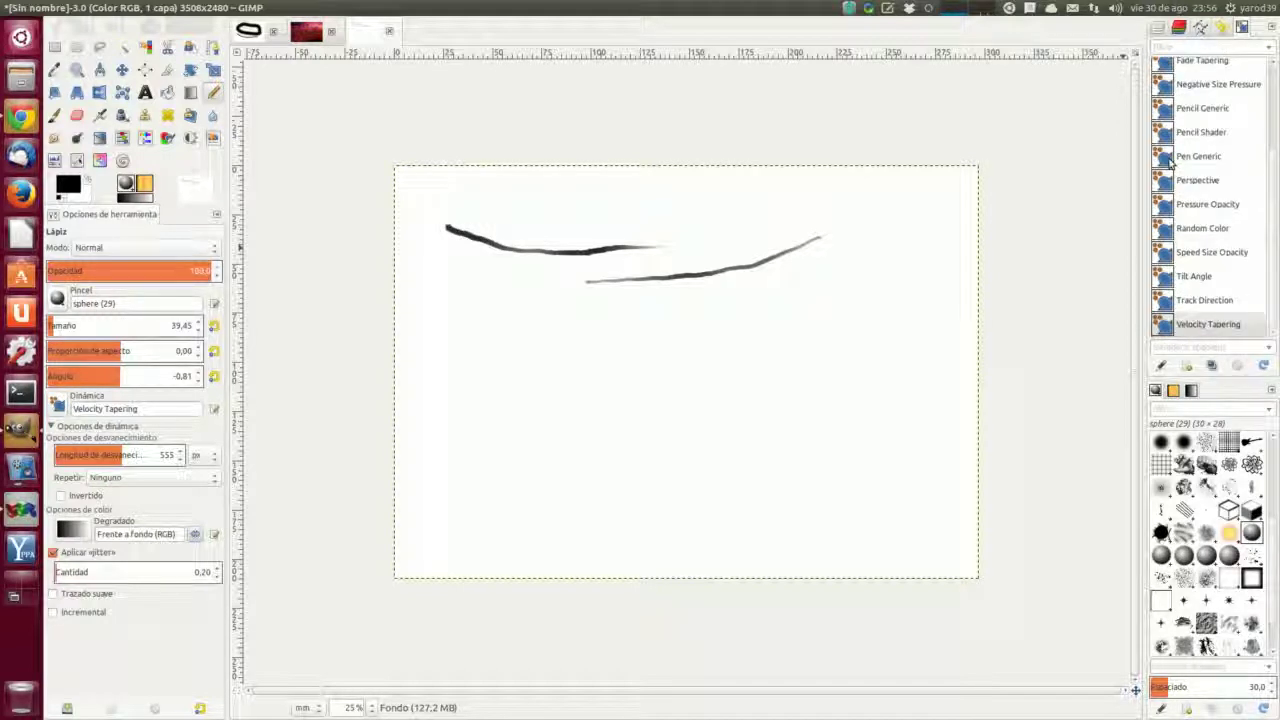
Step: Draw a thin mid-canvas stroke with the Pen Generic dynamics and two thick long curves below with Pencil Generic
{"action": "left_click", "coordinate": [1172, 164]}
{"action": "mouse_move", "coordinate": [468, 341]}
{"action": "left_mouse_down"}
{"action": "mouse_move", "coordinate": [548, 356]}
{"action": "mouse_move", "coordinate": [732, 352]}
{"action": "left_mouse_up"}
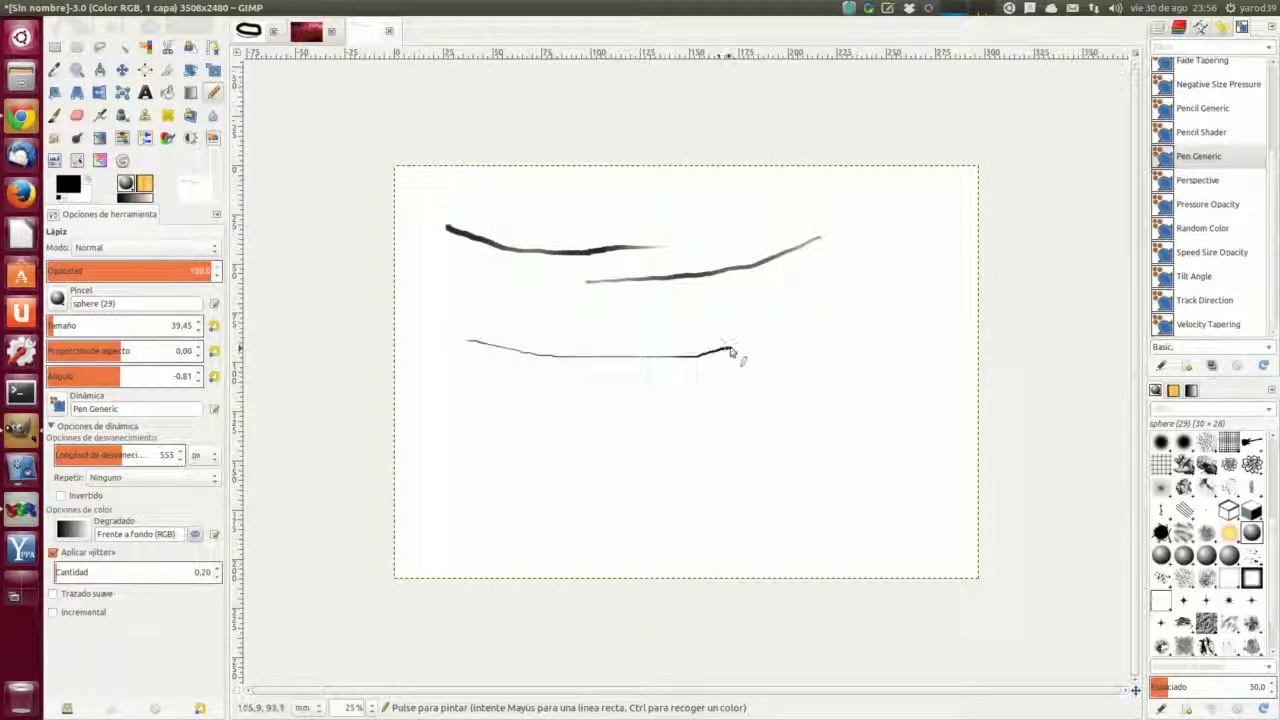
{"action": "left_click", "coordinate": [1198, 110]}
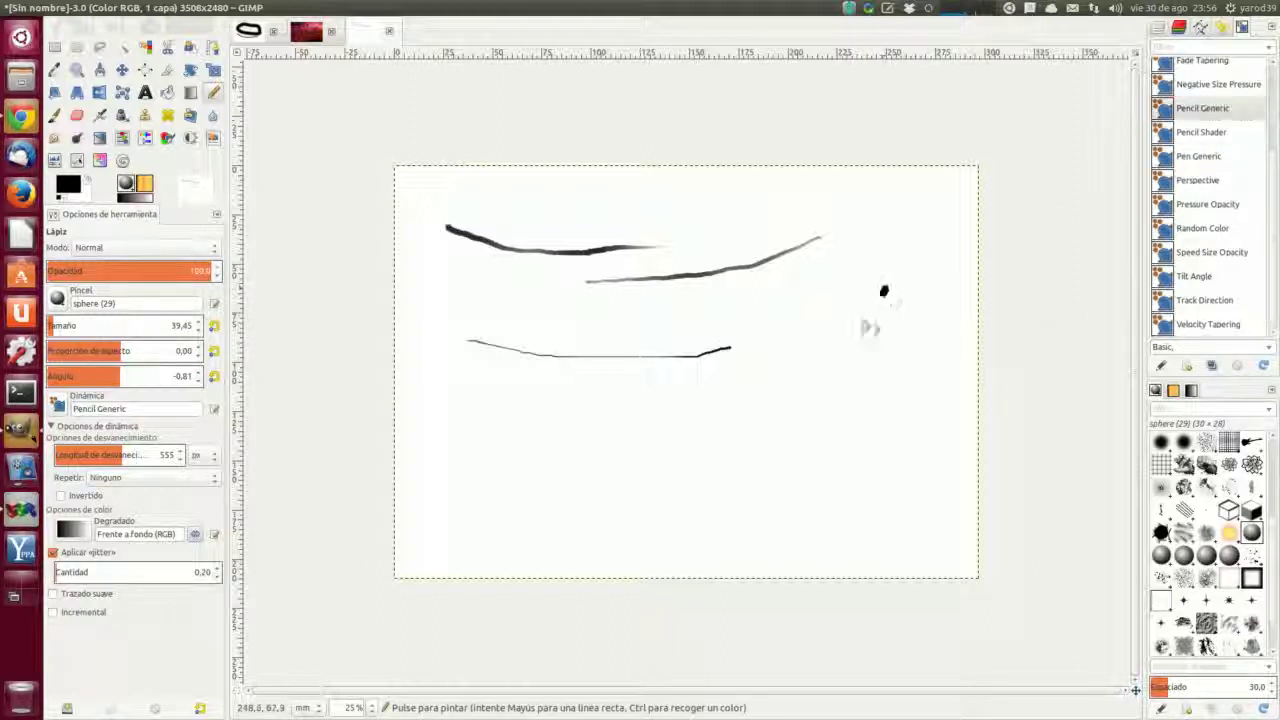
{"action": "mouse_move", "coordinate": [884, 291]}
{"action": "left_mouse_down"}
{"action": "mouse_move", "coordinate": [763, 395]}
{"action": "mouse_move", "coordinate": [600, 440]}
{"action": "left_mouse_up"}
{"action": "mouse_move", "coordinate": [456, 432]}
{"action": "left_mouse_down"}
{"action": "mouse_move", "coordinate": [534, 460]}
{"action": "mouse_move", "coordinate": [860, 490]}
{"action": "mouse_move", "coordinate": [896, 464]}
{"action": "left_mouse_up"}
Step: Set the jitter amount to 50 and scribble over the whole canvas to scatter brush dabs
{"action": "left_click", "coordinate": [192, 574]}
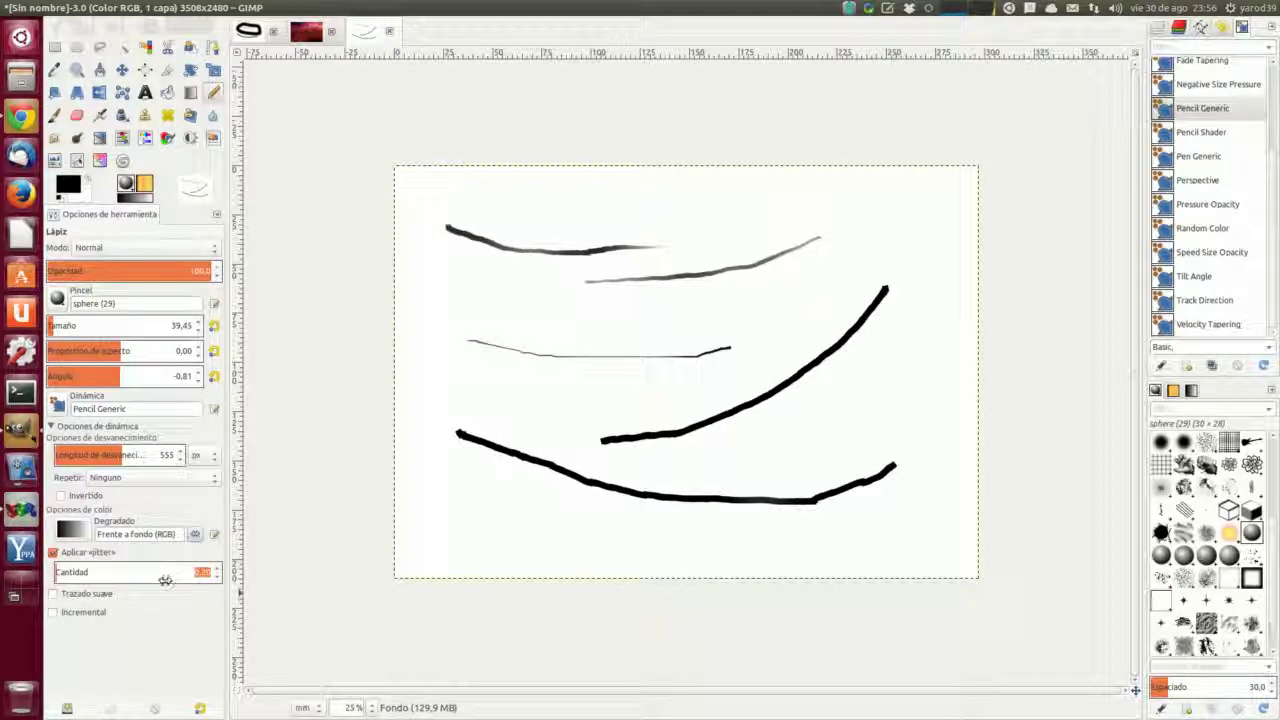
{"action": "type", "text": "50"}
{"action": "key", "text": "Return"}
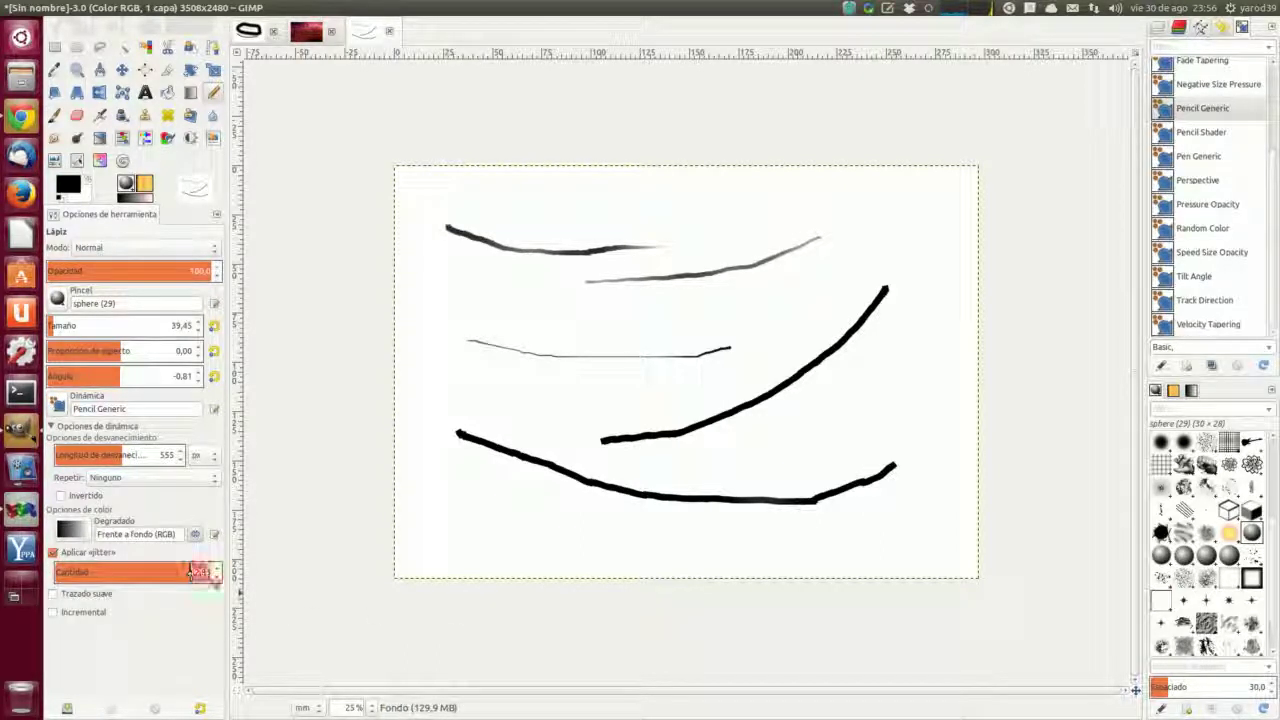
{"action": "mouse_move", "coordinate": [465, 536]}
{"action": "left_mouse_down"}
{"action": "mouse_move", "coordinate": [457, 523]}
{"action": "mouse_move", "coordinate": [560, 558]}
{"action": "mouse_move", "coordinate": [720, 555]}
{"action": "mouse_move", "coordinate": [923, 469]}
{"action": "mouse_move", "coordinate": [905, 280]}
{"action": "mouse_move", "coordinate": [705, 228]}
{"action": "mouse_move", "coordinate": [530, 290]}
{"action": "mouse_move", "coordinate": [492, 382]}
{"action": "mouse_move", "coordinate": [835, 370]}
{"action": "mouse_move", "coordinate": [770, 245]}
{"action": "mouse_move", "coordinate": [480, 330]}
{"action": "left_mouse_up"}
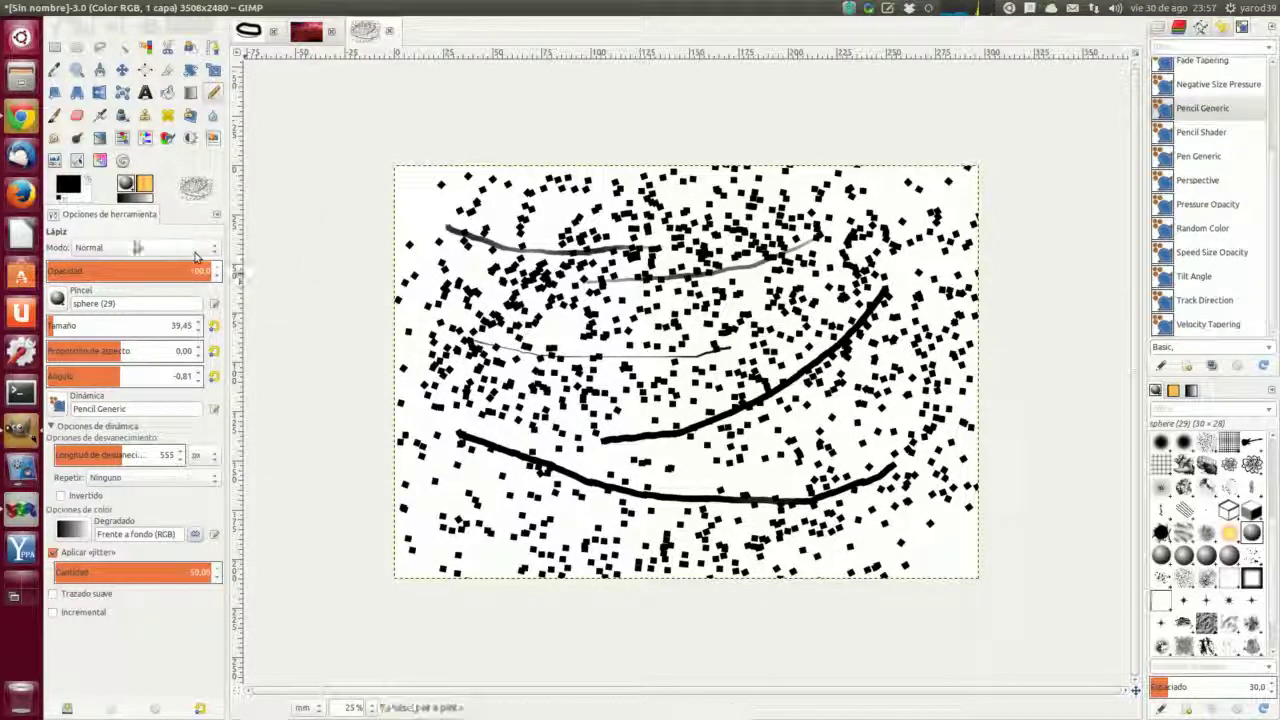
Step: Read the manual's smooth stroke section in Chrome, then switch back to GIMP and enable Smooth stroke
{"action": "left_click", "coordinate": [21, 120]}
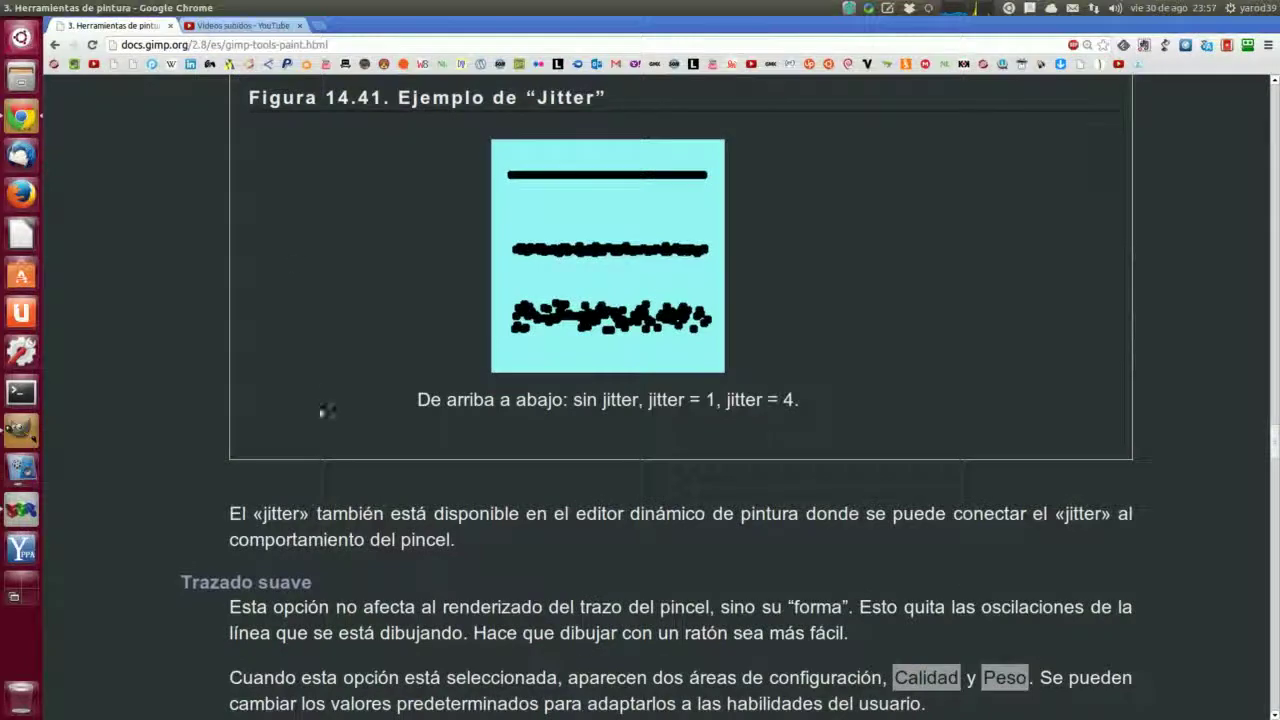
{"action": "scroll", "coordinate": [226, 505], "scroll_direction": "down", "scroll_amount": 3}
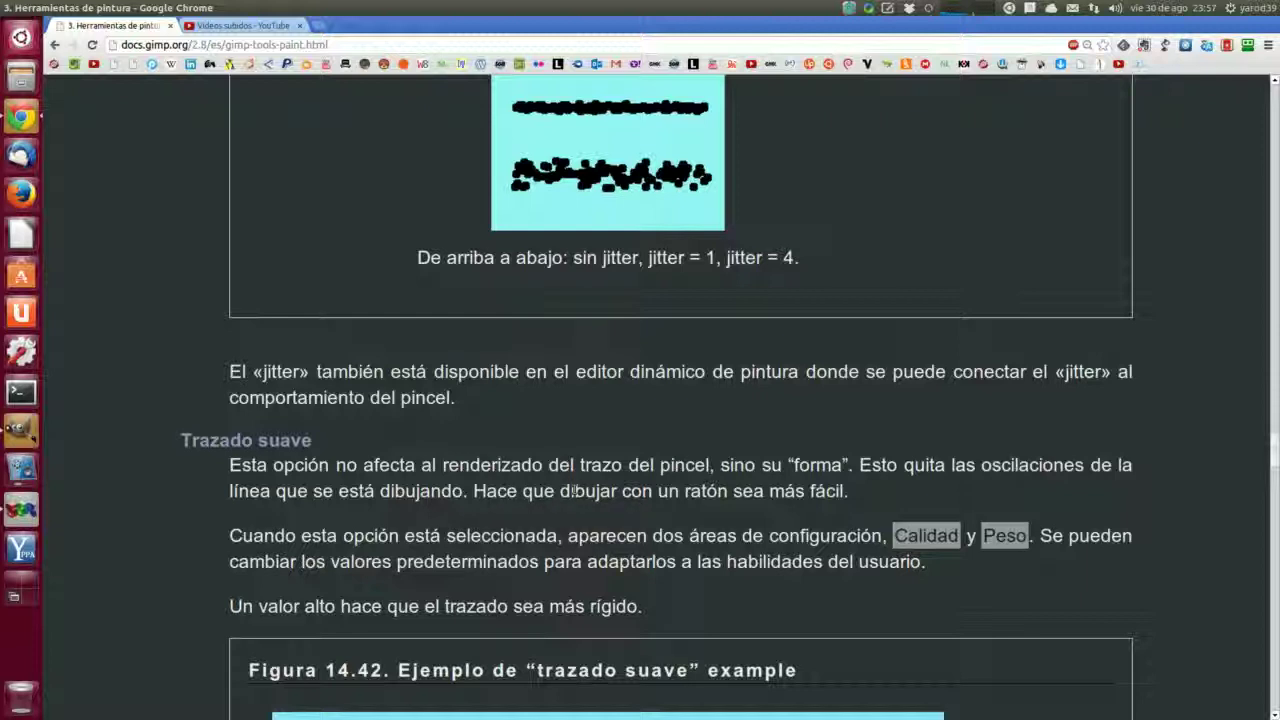
{"action": "scroll", "coordinate": [564, 493], "scroll_direction": "down", "scroll_amount": 2}
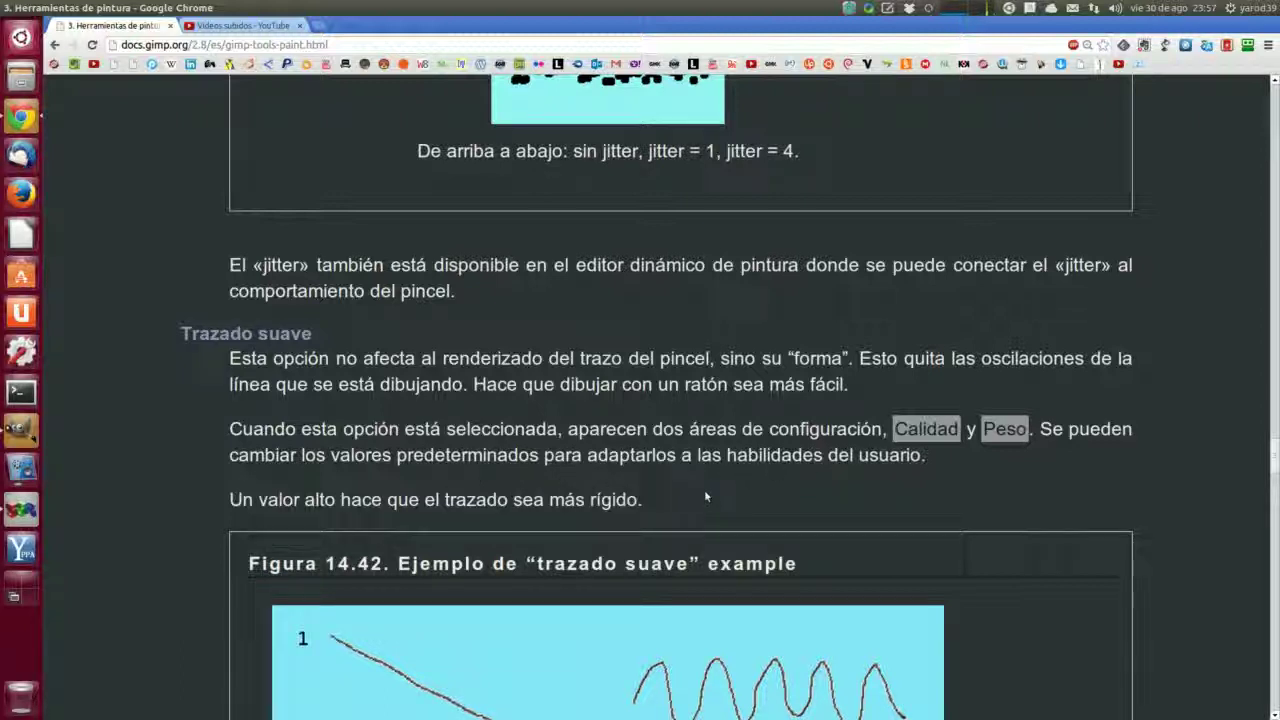
{"action": "scroll", "coordinate": [704, 489], "scroll_direction": "down", "scroll_amount": 4}
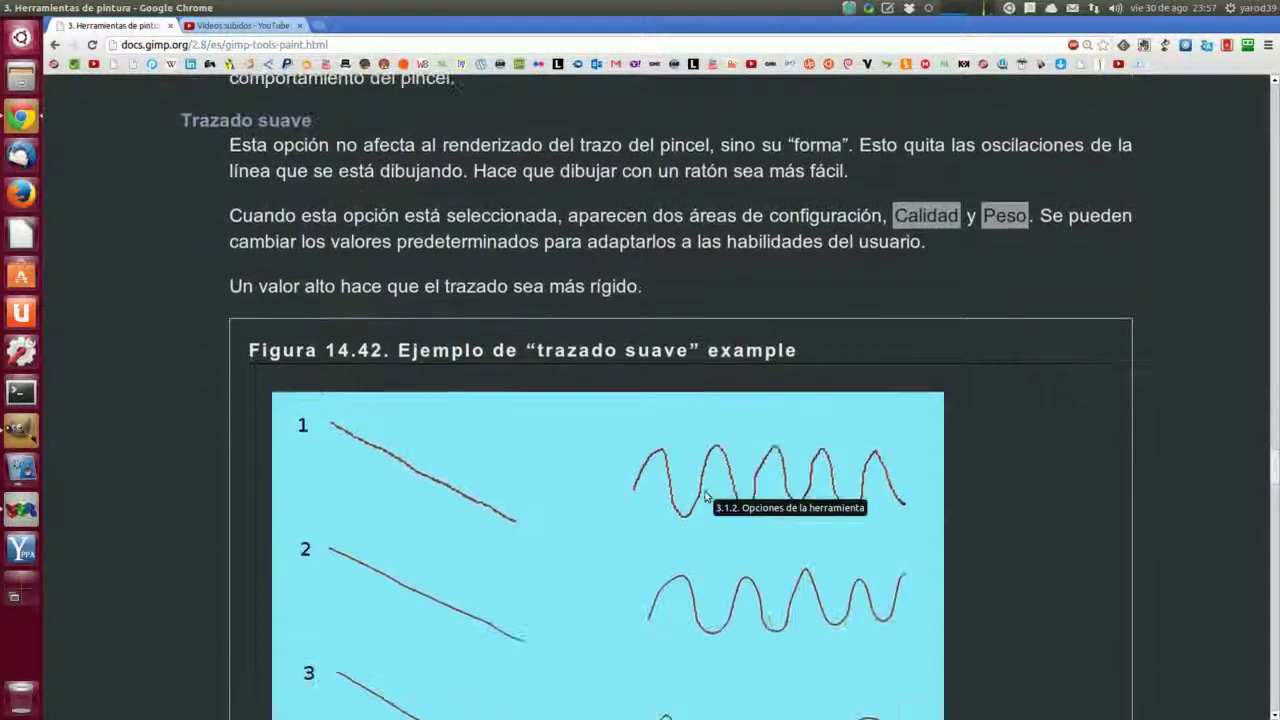
{"action": "scroll", "coordinate": [704, 497], "scroll_direction": "down", "scroll_amount": 7}
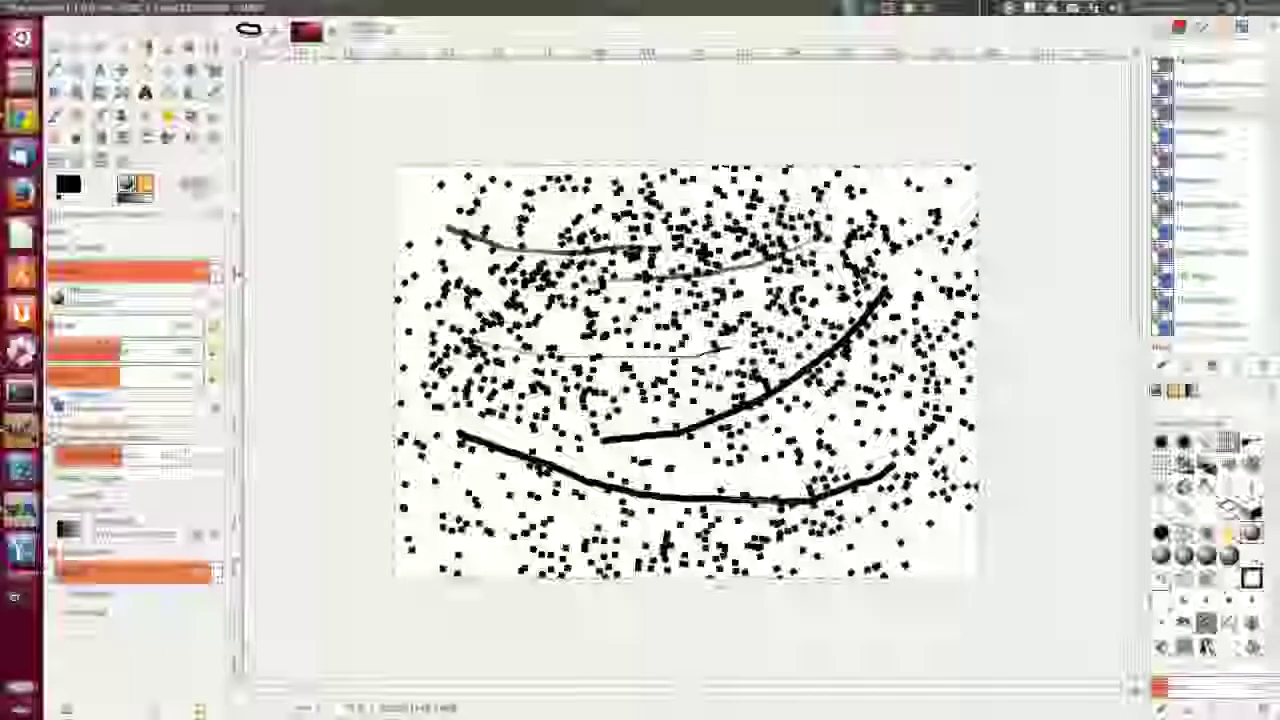
{"action": "left_click", "coordinate": [21, 430]}
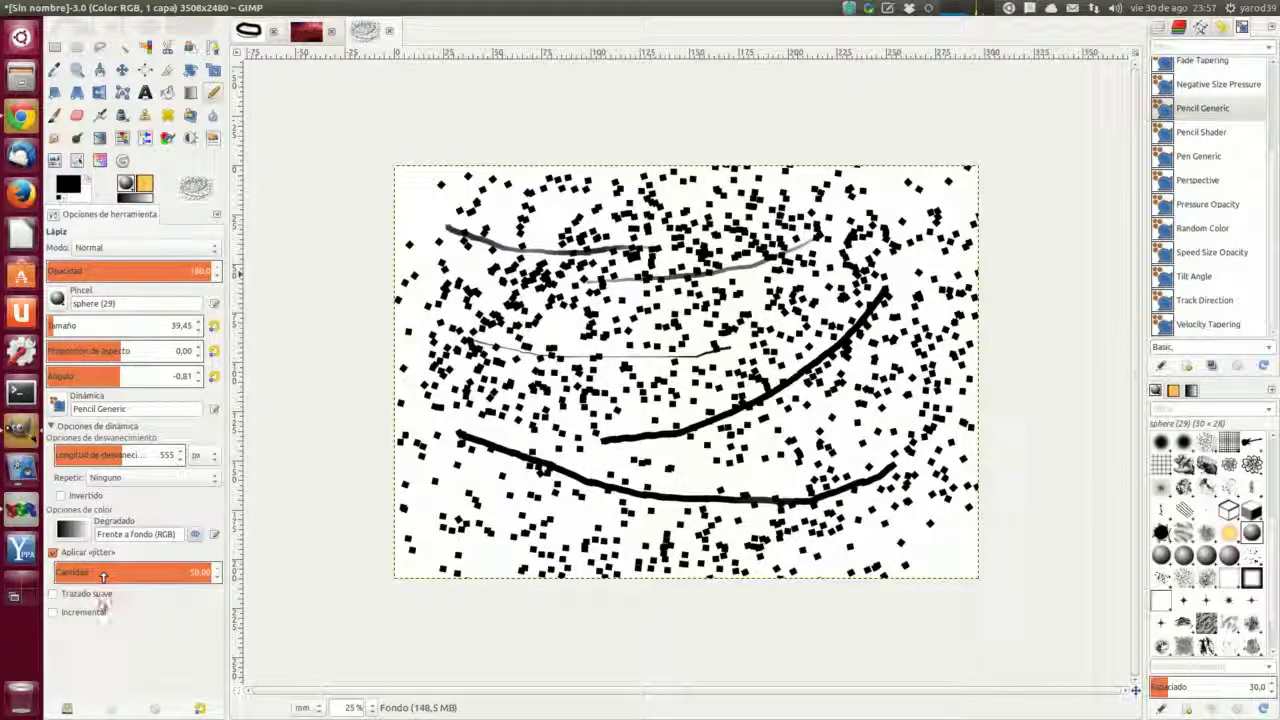
{"action": "left_click", "coordinate": [95, 596]}
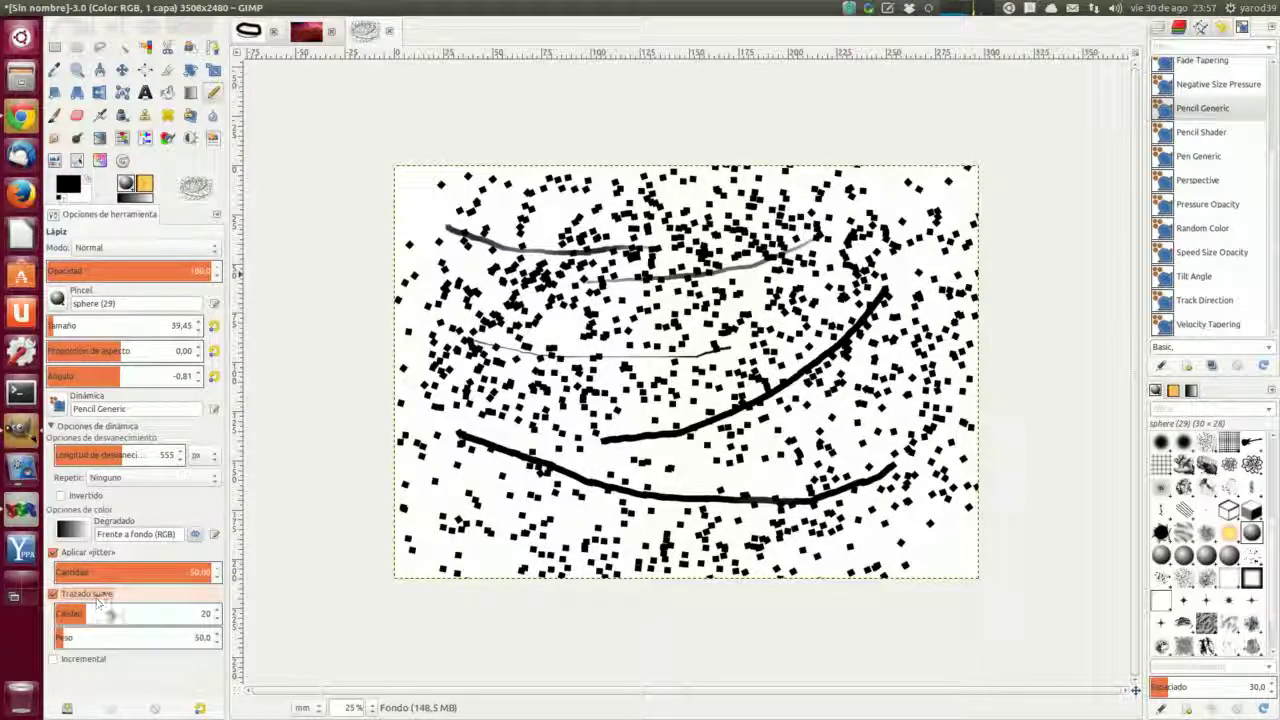
Step: Undo the jittered scribble and clear the remaining strokes from the canvas
{"action": "mouse_move", "coordinate": [20, 7]}
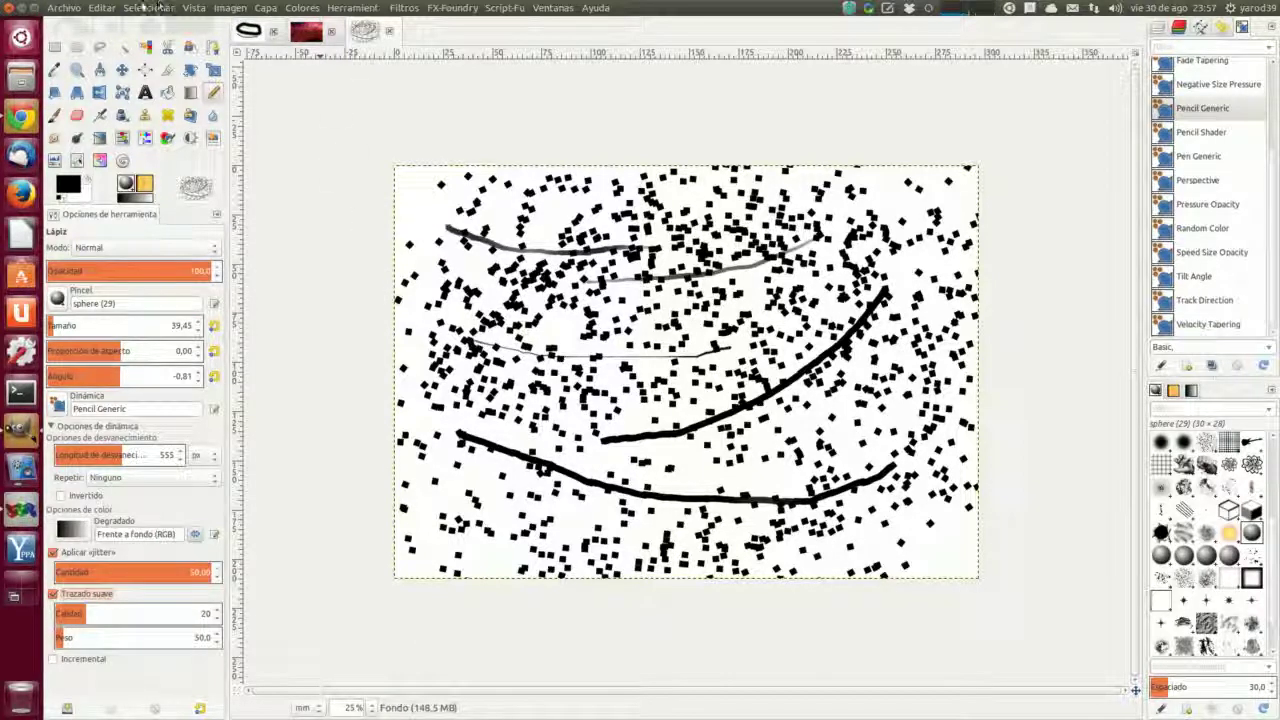
{"action": "left_click", "coordinate": [155, 8]}
{"action": "mouse_move", "coordinate": [102, 8]}
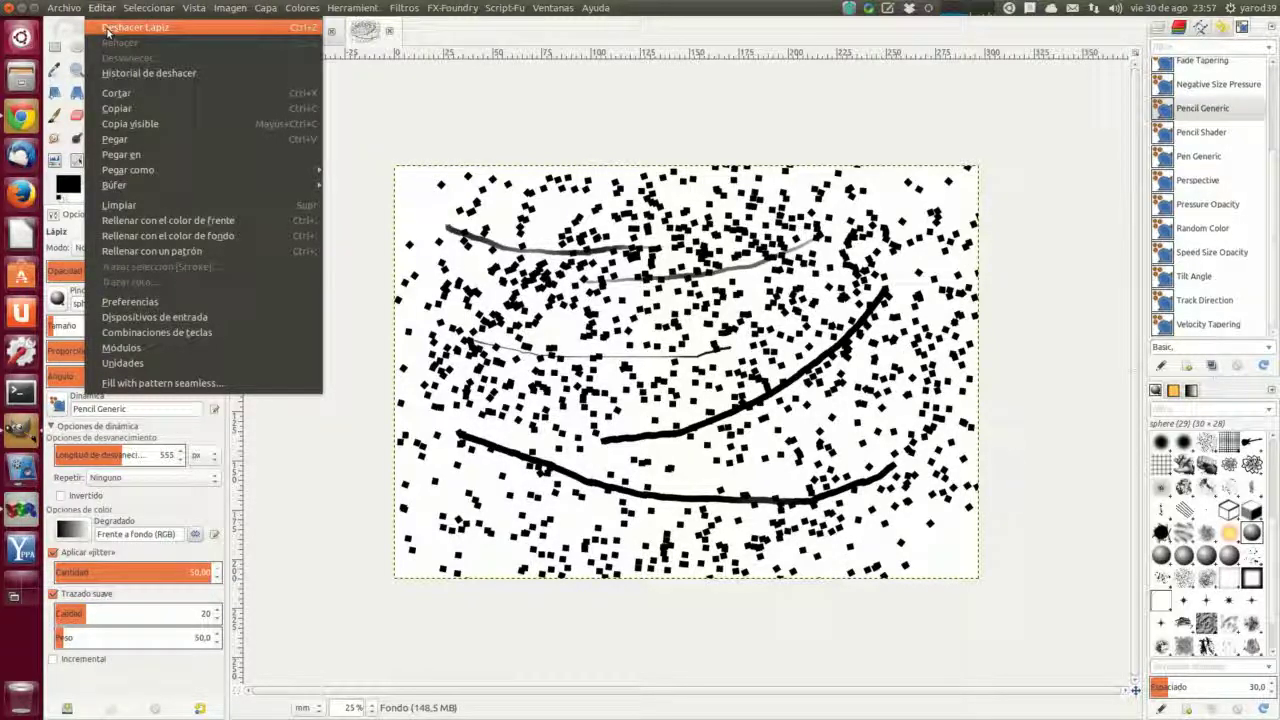
{"action": "left_click", "coordinate": [108, 30]}
{"action": "left_click", "coordinate": [102, 8]}
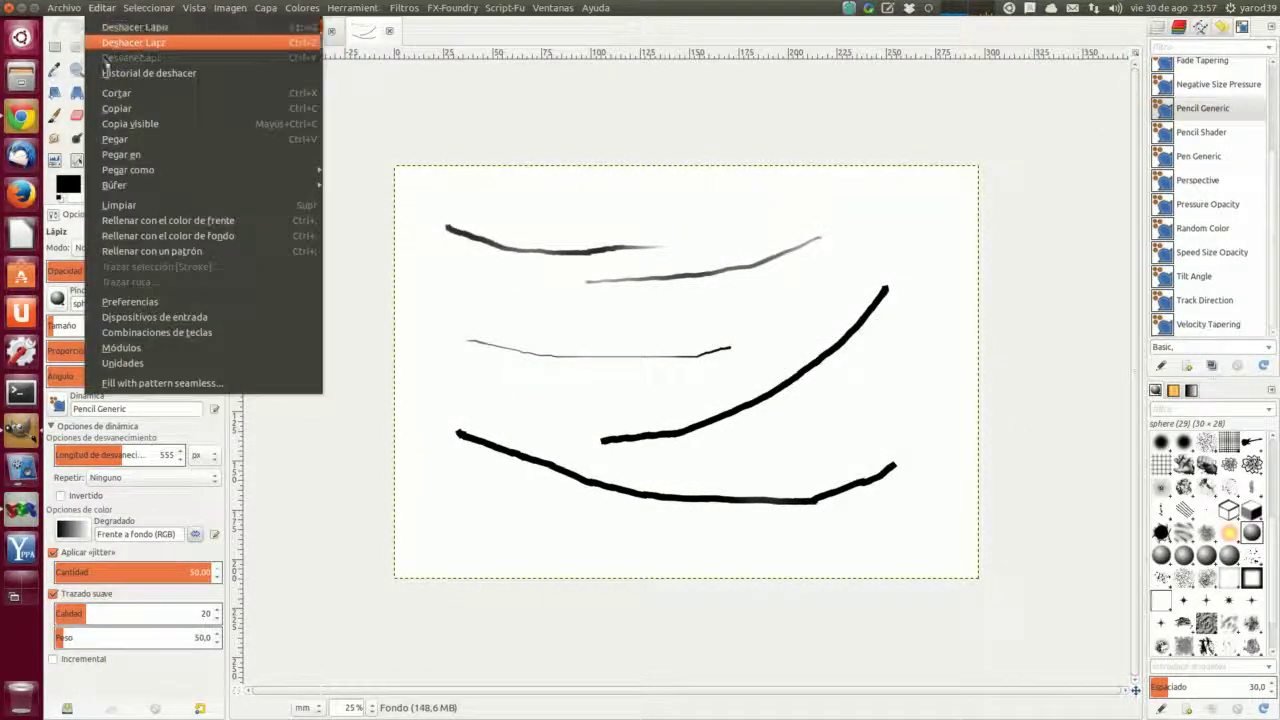
{"action": "left_click", "coordinate": [116, 204]}
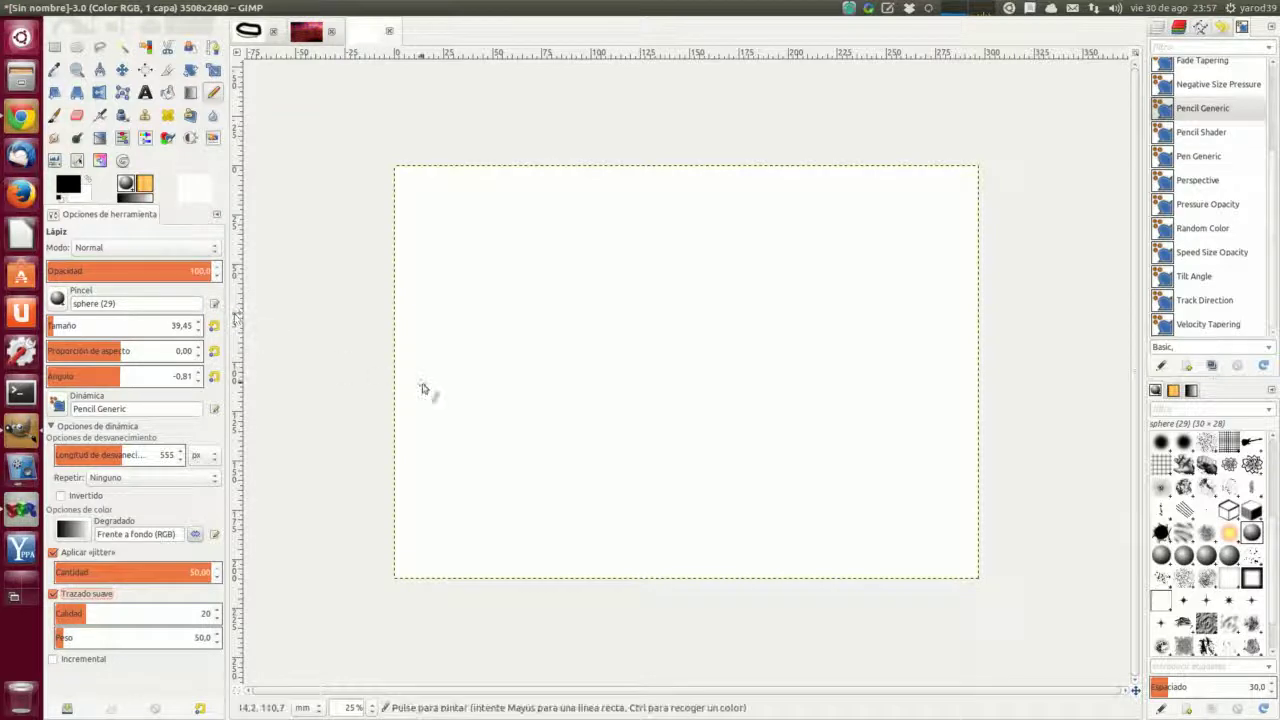
Step: Turn off Apply Jitter and draw a long wavy smoothed line across the upper canvas
{"action": "left_click", "coordinate": [53, 552]}
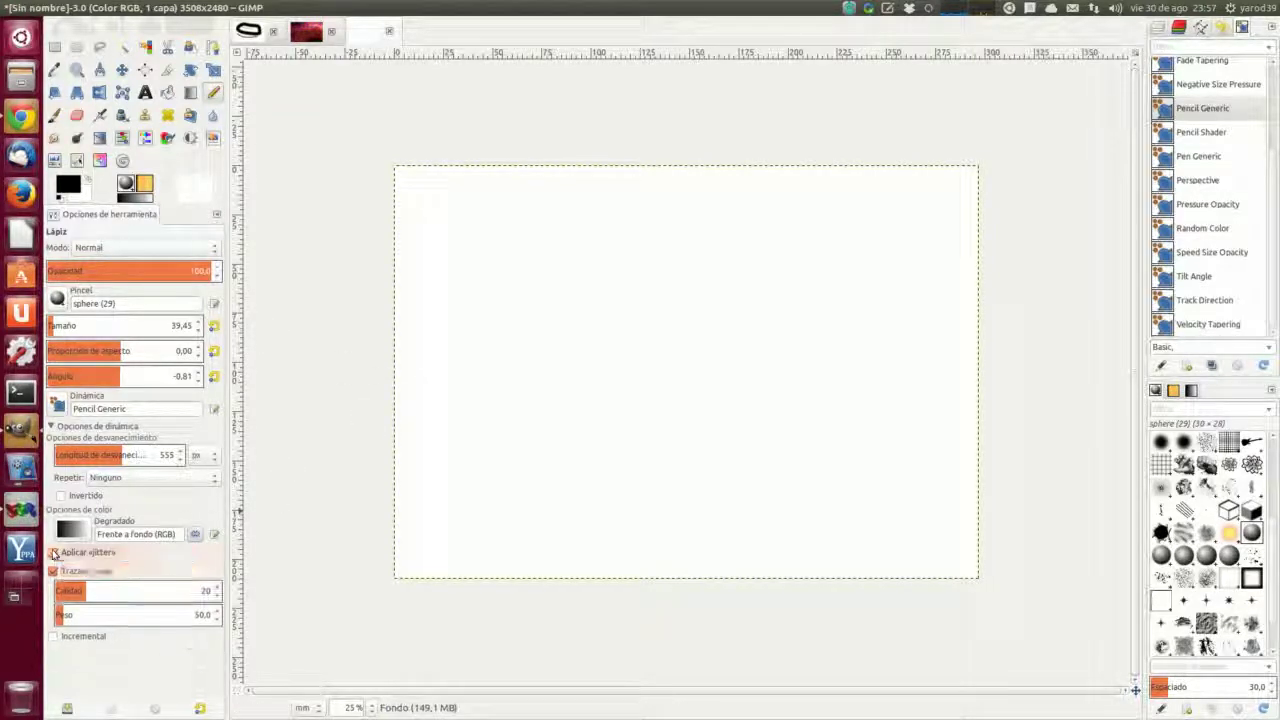
{"action": "mouse_move", "coordinate": [446, 236]}
{"action": "left_mouse_down"}
{"action": "mouse_move", "coordinate": [650, 240]}
{"action": "mouse_move", "coordinate": [668, 280]}
{"action": "mouse_move", "coordinate": [720, 290]}
{"action": "mouse_move", "coordinate": [820, 276]}
{"action": "mouse_move", "coordinate": [848, 368]}
{"action": "mouse_move", "coordinate": [923, 323]}
{"action": "left_mouse_up"}
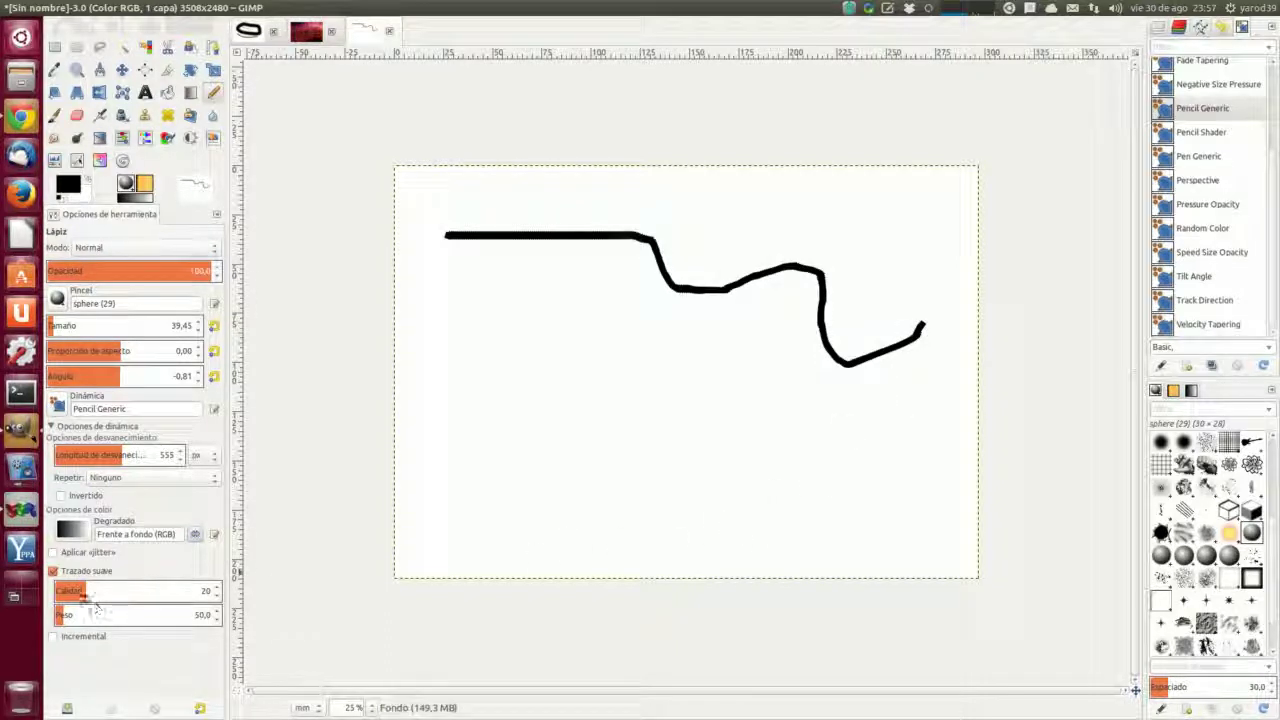
Step: Set the smooth stroke quality to 28 and weight to 196.4, and draw a second wavy line across the middle of the canvas
{"action": "left_click_drag", "start_coordinate": [85, 595], "coordinate": [217, 594]}
{"action": "left_click_drag", "start_coordinate": [65, 615], "coordinate": [300, 620]}
{"action": "mouse_move", "coordinate": [491, 352]}
{"action": "left_mouse_down"}
{"action": "mouse_move", "coordinate": [637, 364]}
{"action": "mouse_move", "coordinate": [664, 406]}
{"action": "mouse_move", "coordinate": [842, 391]}
{"action": "mouse_move", "coordinate": [865, 449]}
{"action": "mouse_move", "coordinate": [944, 439]}
{"action": "left_mouse_up"}
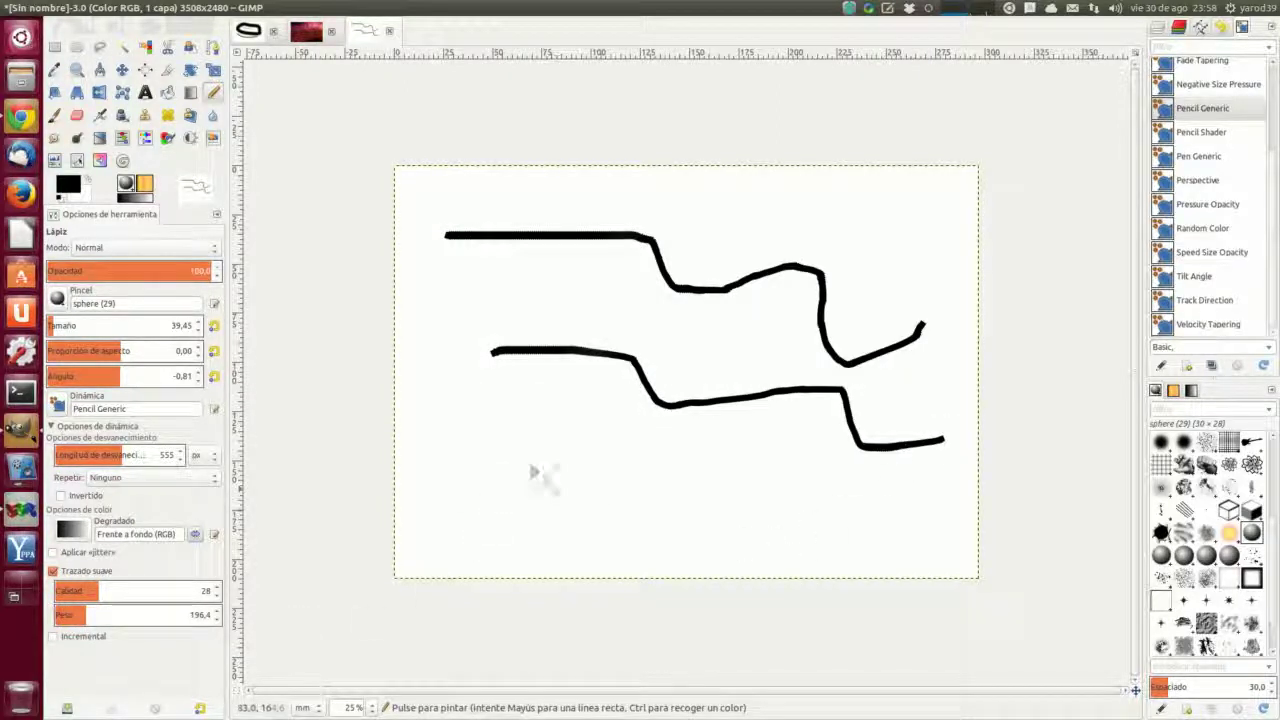
Step: Set the smooth stroke quality to 65 and weight to 659.3, and draw a long looping outline below and a curve near the canvas's left edge
{"action": "left_click", "coordinate": [156, 594]}
{"action": "left_click", "coordinate": [157, 618]}
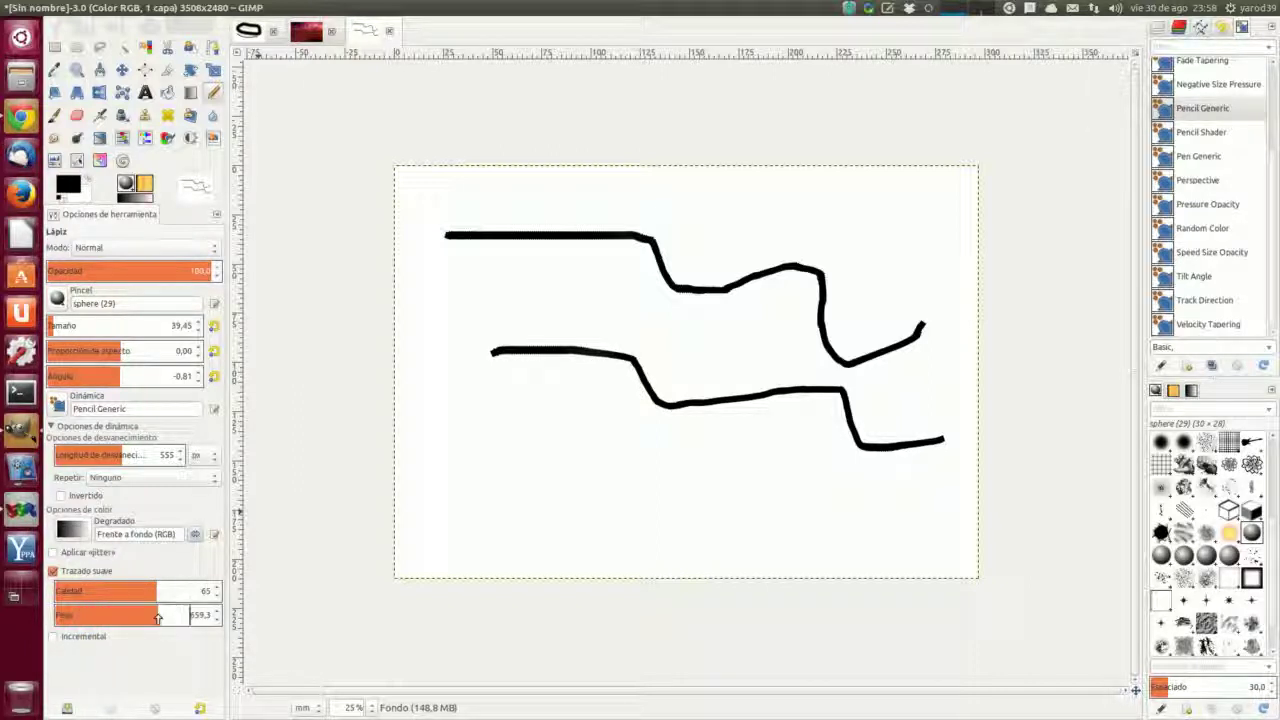
{"action": "mouse_move", "coordinate": [496, 465]}
{"action": "left_mouse_down"}
{"action": "mouse_move", "coordinate": [785, 467]}
{"action": "mouse_move", "coordinate": [795, 449]}
{"action": "mouse_move", "coordinate": [934, 495]}
{"action": "mouse_move", "coordinate": [775, 531]}
{"action": "mouse_move", "coordinate": [669, 517]}
{"action": "mouse_move", "coordinate": [512, 530]}
{"action": "mouse_move", "coordinate": [505, 470]}
{"action": "left_mouse_up"}
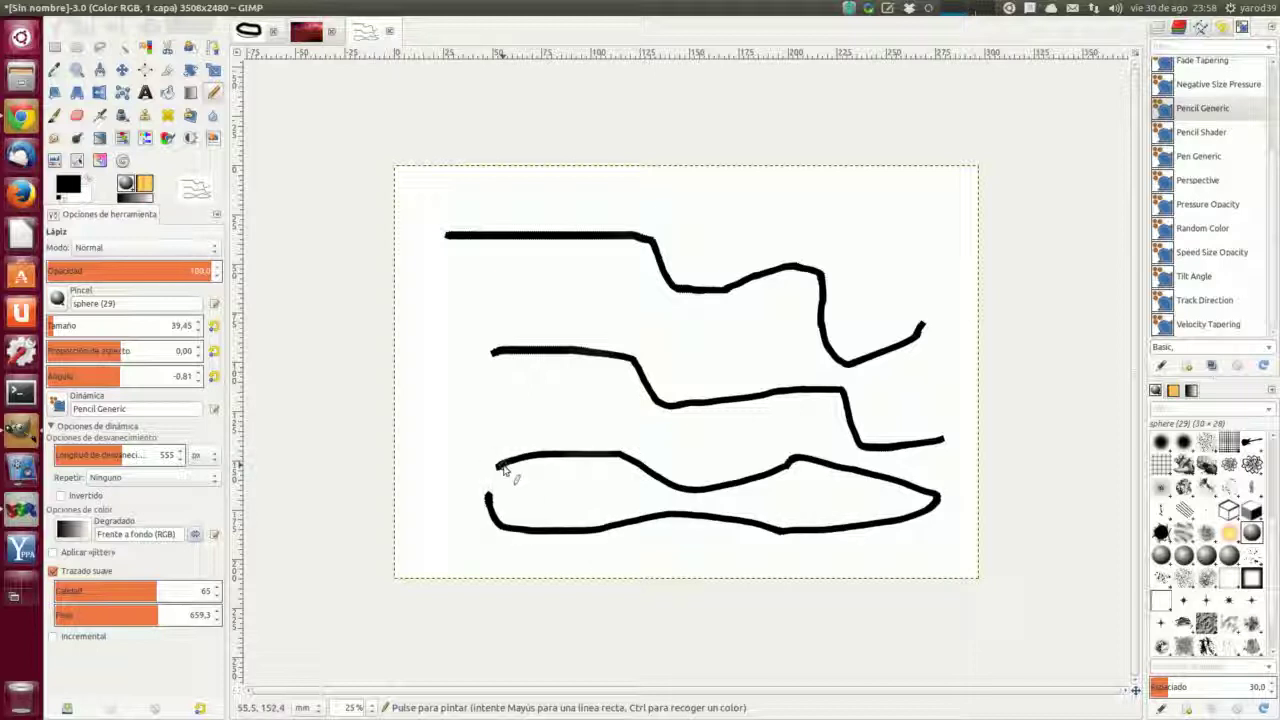
{"action": "mouse_move", "coordinate": [428, 258]}
{"action": "left_mouse_down"}
{"action": "mouse_move", "coordinate": [470, 399]}
{"action": "mouse_move", "coordinate": [575, 397]}
{"action": "left_mouse_up"}
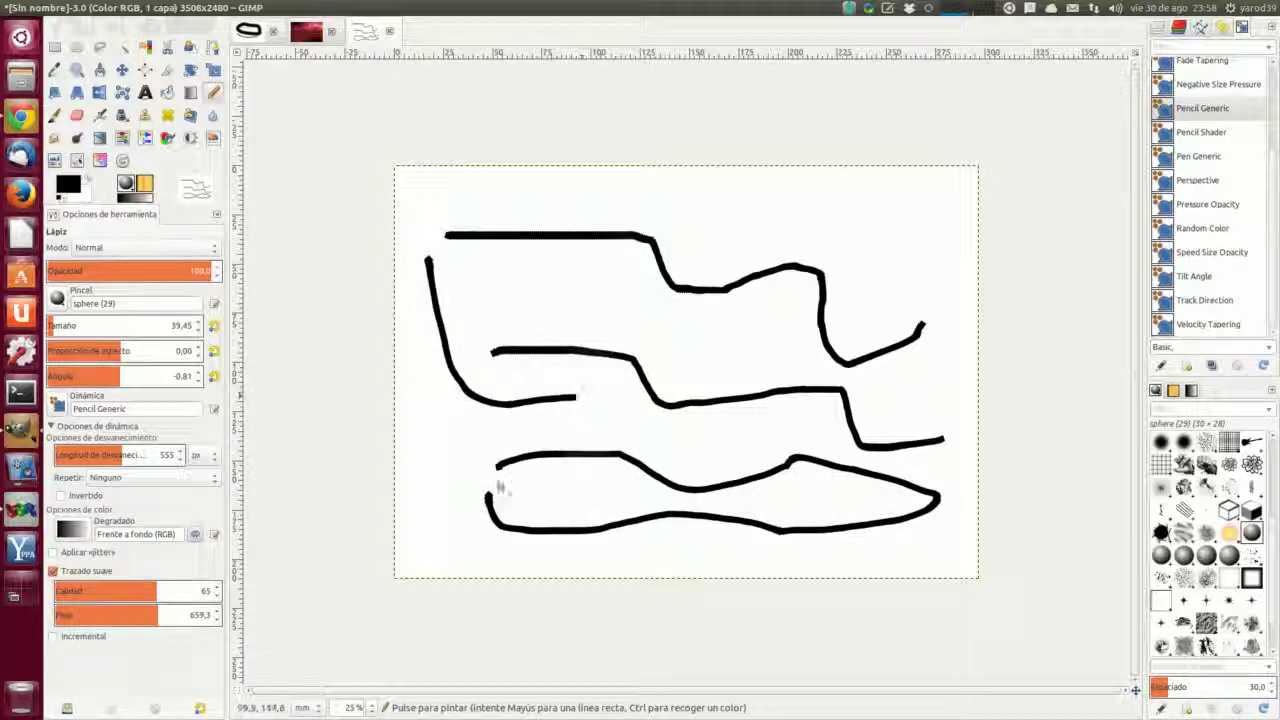
Step: Switch to the GIMP manual in Chrome and read the section on the Incremental option
{"action": "left_click", "coordinate": [24, 122]}
{"action": "scroll", "coordinate": [155, 430], "scroll_direction": "down", "scroll_amount": 5}
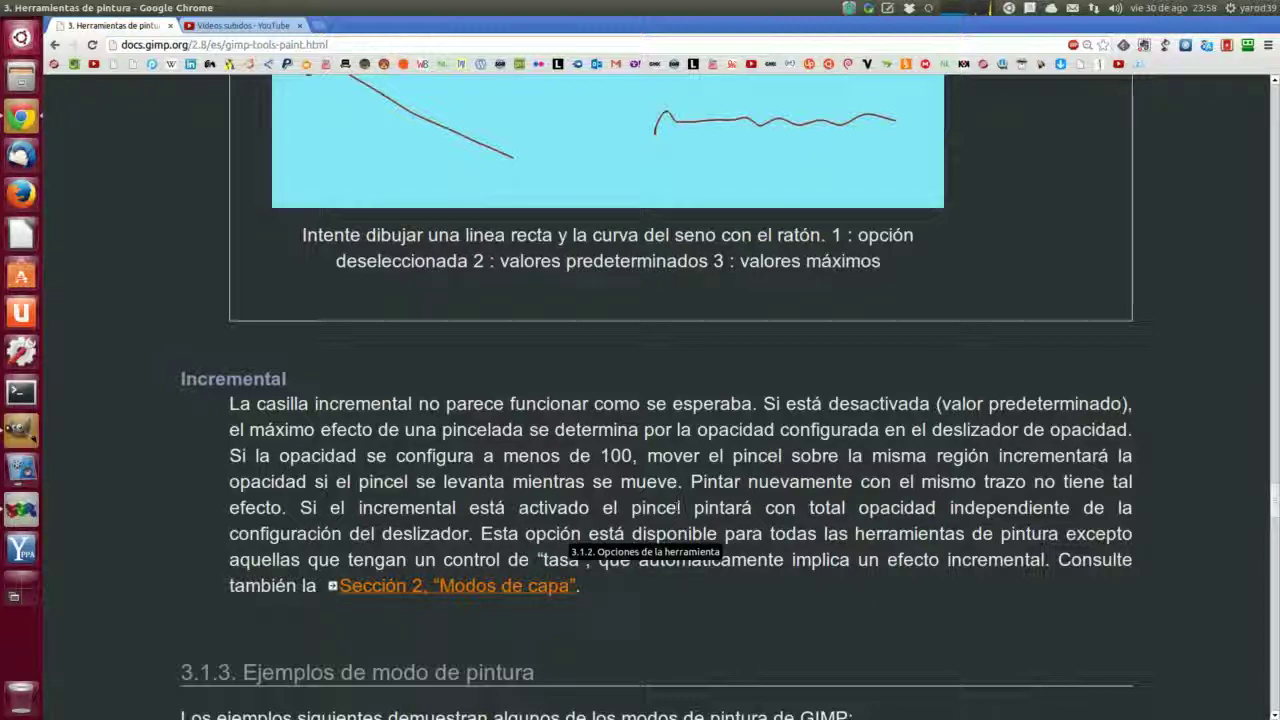
{"action": "scroll", "coordinate": [675, 490], "scroll_direction": "down", "scroll_amount": 2}
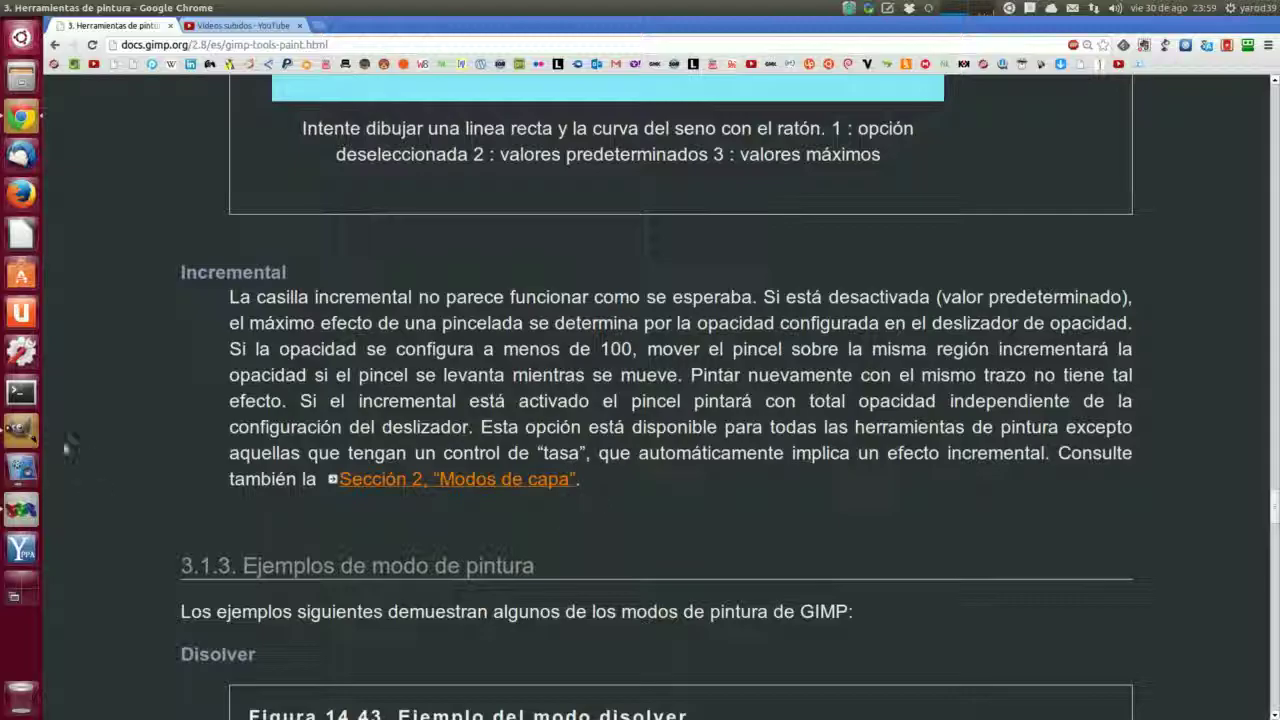
Step: Back in GIMP, turn off Smooth Stroke, turn on Incremental, and scribble overlapping pencil strokes across the canvas
{"action": "left_click", "coordinate": [21, 430]}
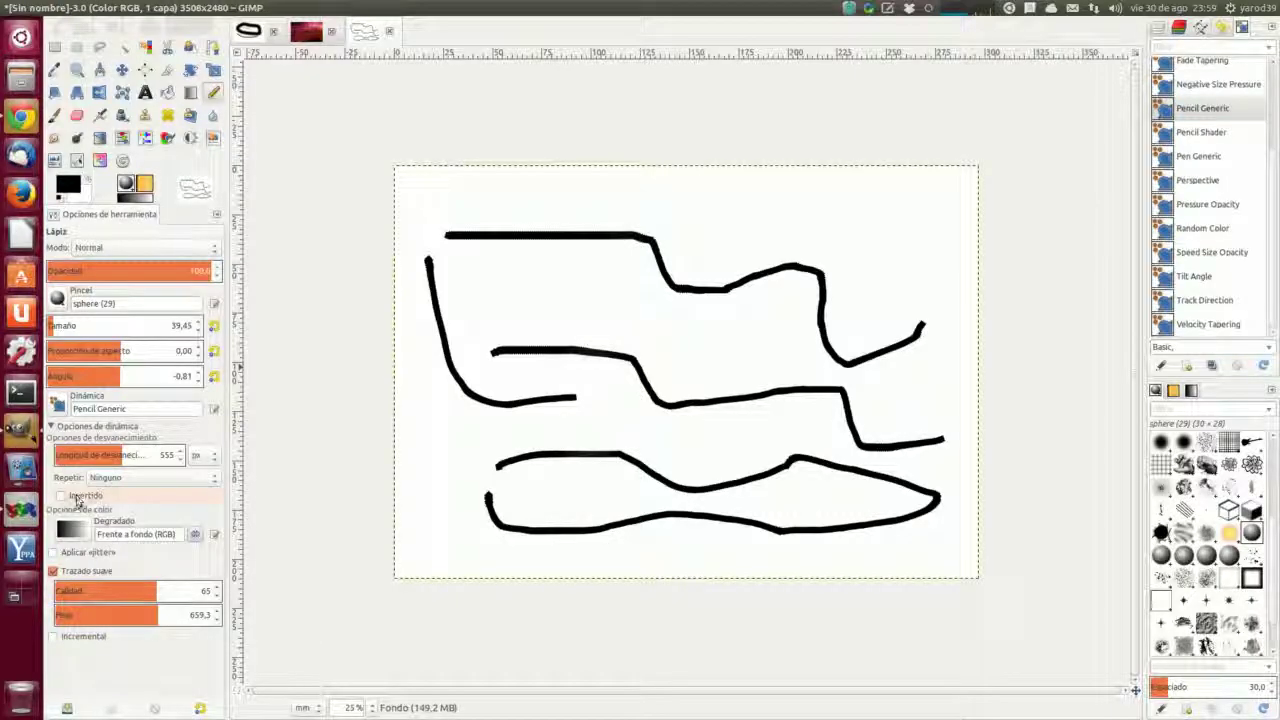
{"action": "left_click", "coordinate": [52, 572]}
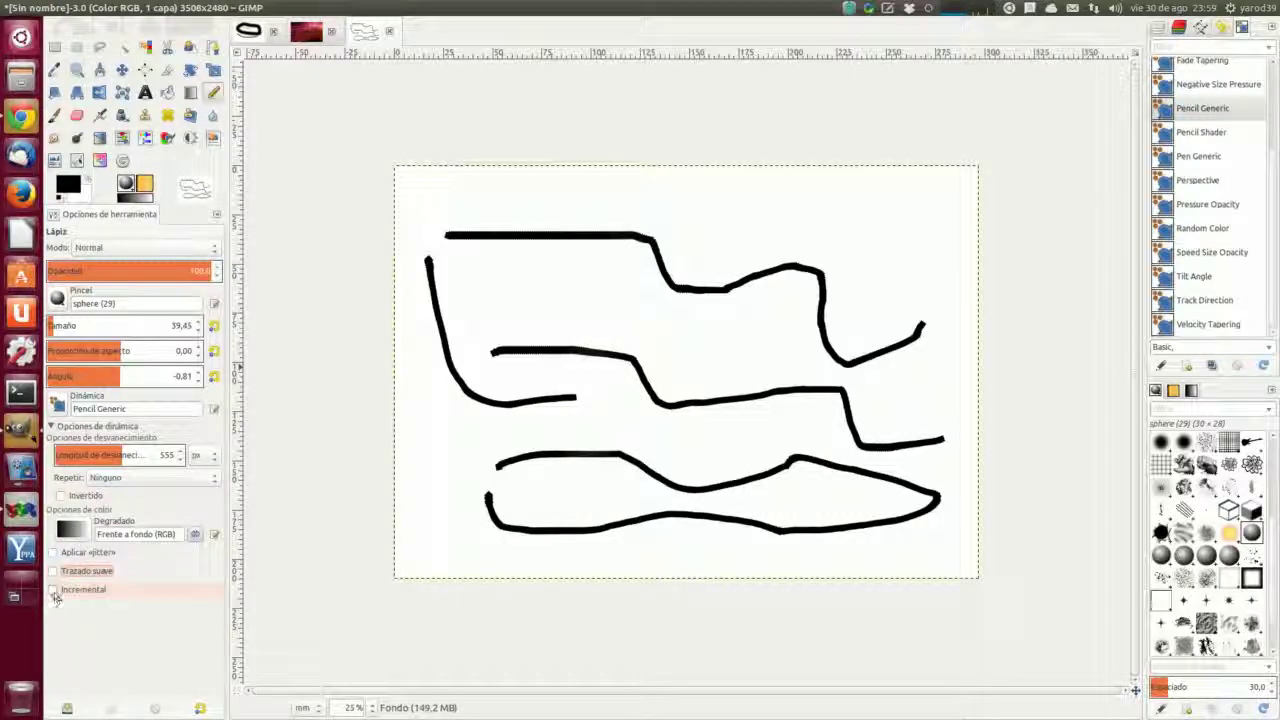
{"action": "mouse_move", "coordinate": [446, 464]}
{"action": "left_mouse_down"}
{"action": "mouse_move", "coordinate": [471, 368]}
{"action": "mouse_move", "coordinate": [524, 282]}
{"action": "mouse_move", "coordinate": [646, 300]}
{"action": "mouse_move", "coordinate": [731, 372]}
{"action": "mouse_move", "coordinate": [854, 254]}
{"action": "mouse_move", "coordinate": [899, 312]}
{"action": "mouse_move", "coordinate": [945, 219]}
{"action": "mouse_move", "coordinate": [762, 212]}
{"action": "mouse_move", "coordinate": [711, 292]}
{"action": "mouse_move", "coordinate": [547, 323]}
{"action": "mouse_move", "coordinate": [493, 260]}
{"action": "mouse_move", "coordinate": [448, 388]}
{"action": "left_mouse_up"}
{"action": "mouse_move", "coordinate": [576, 398]}
{"action": "left_mouse_down"}
{"action": "mouse_move", "coordinate": [703, 471]}
{"action": "mouse_move", "coordinate": [890, 322]}
{"action": "mouse_move", "coordinate": [808, 486]}
{"action": "mouse_move", "coordinate": [645, 400]}
{"action": "mouse_move", "coordinate": [575, 480]}
{"action": "mouse_move", "coordinate": [570, 468]}
{"action": "mouse_move", "coordinate": [590, 302]}
{"action": "mouse_move", "coordinate": [653, 393]}
{"action": "mouse_move", "coordinate": [850, 310]}
{"action": "mouse_move", "coordinate": [700, 168]}
{"action": "mouse_move", "coordinate": [510, 260]}
{"action": "mouse_move", "coordinate": [490, 330]}
{"action": "left_mouse_up"}
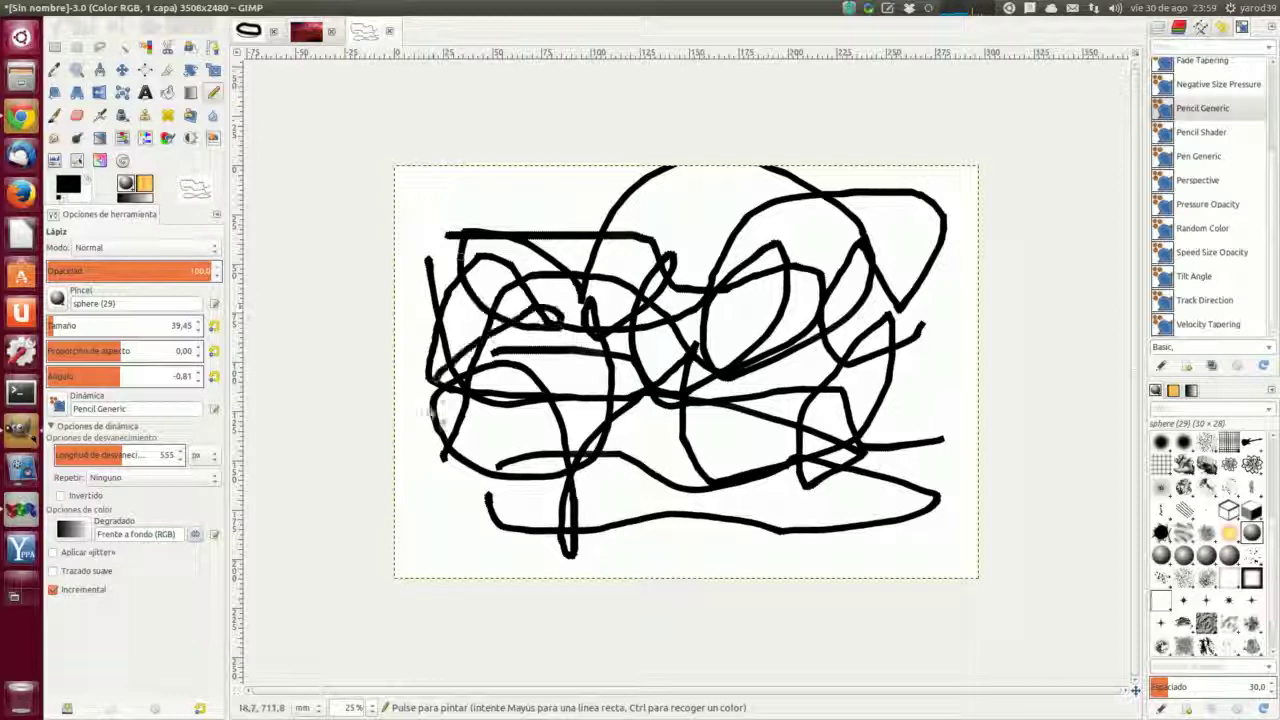
{"action": "left_click_drag", "start_coordinate": [440, 412], "coordinate": [609, 457]}
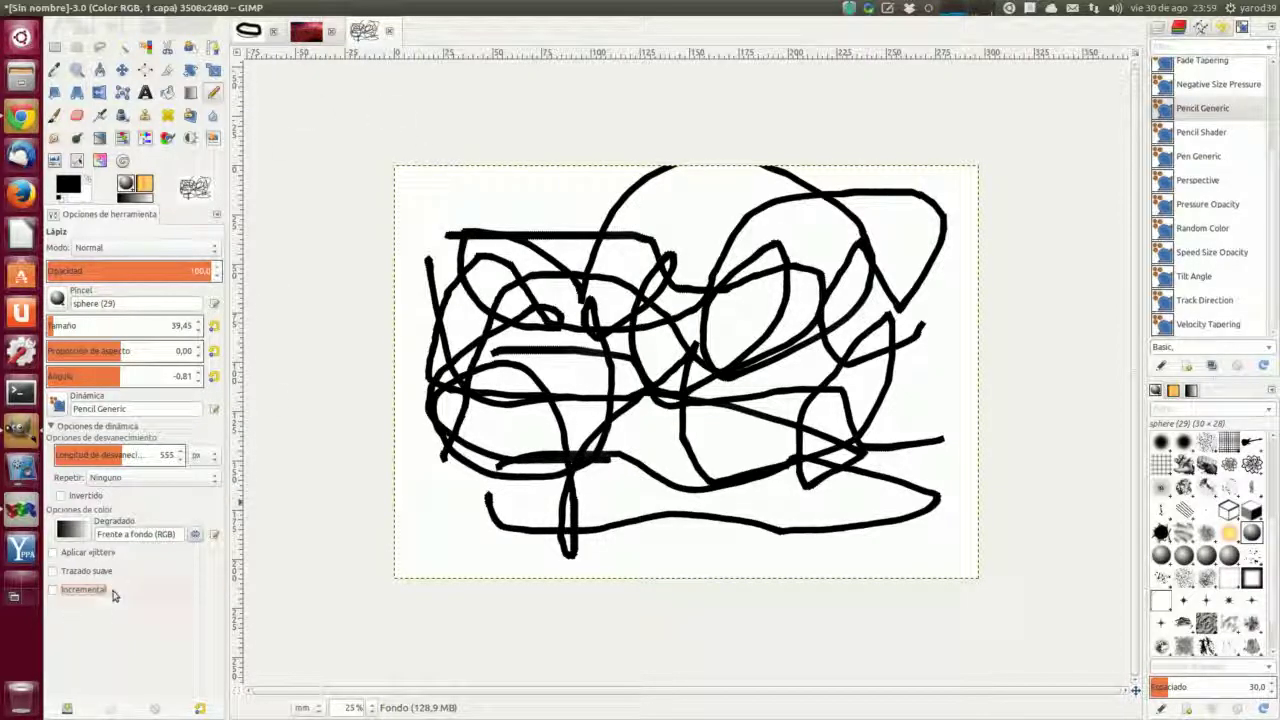
Step: With Incremental turned off, draw small overlapping loops in the canvas's lower-left area, and clear all strokes from the canvas
{"action": "left_click_drag", "start_coordinate": [467, 488], "coordinate": [489, 495]}
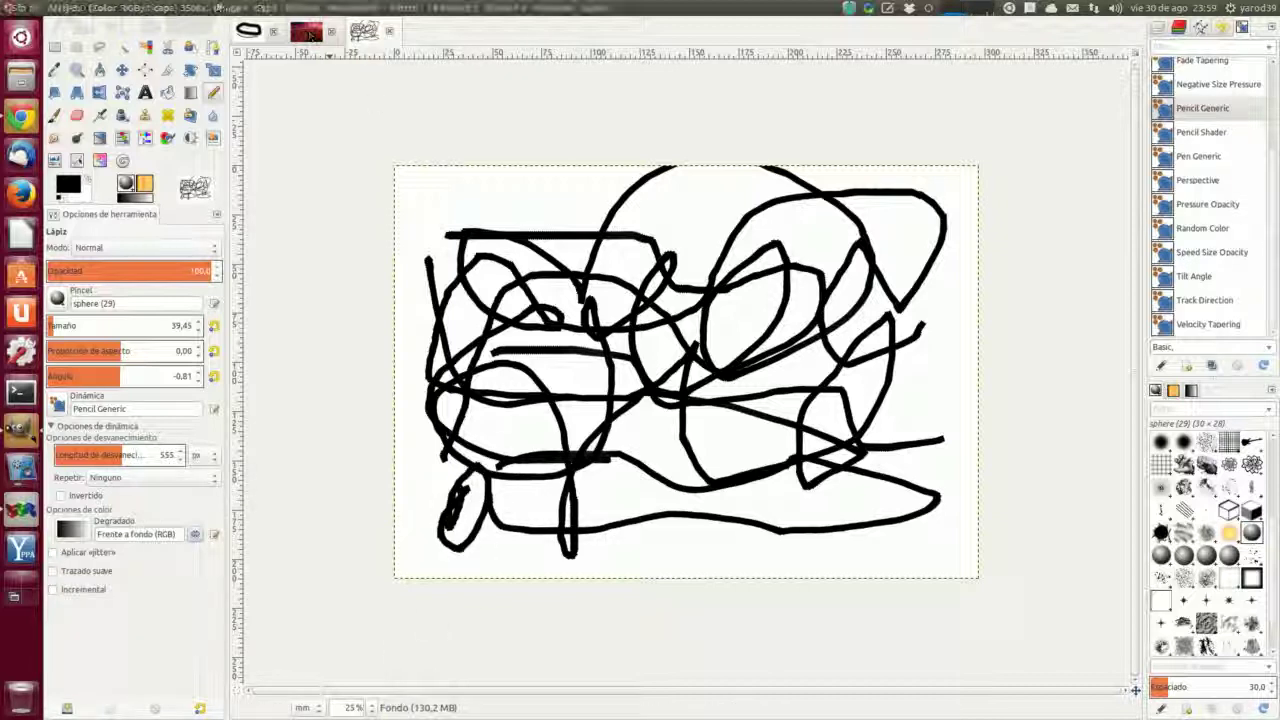
{"action": "left_click", "coordinate": [146, 10]}
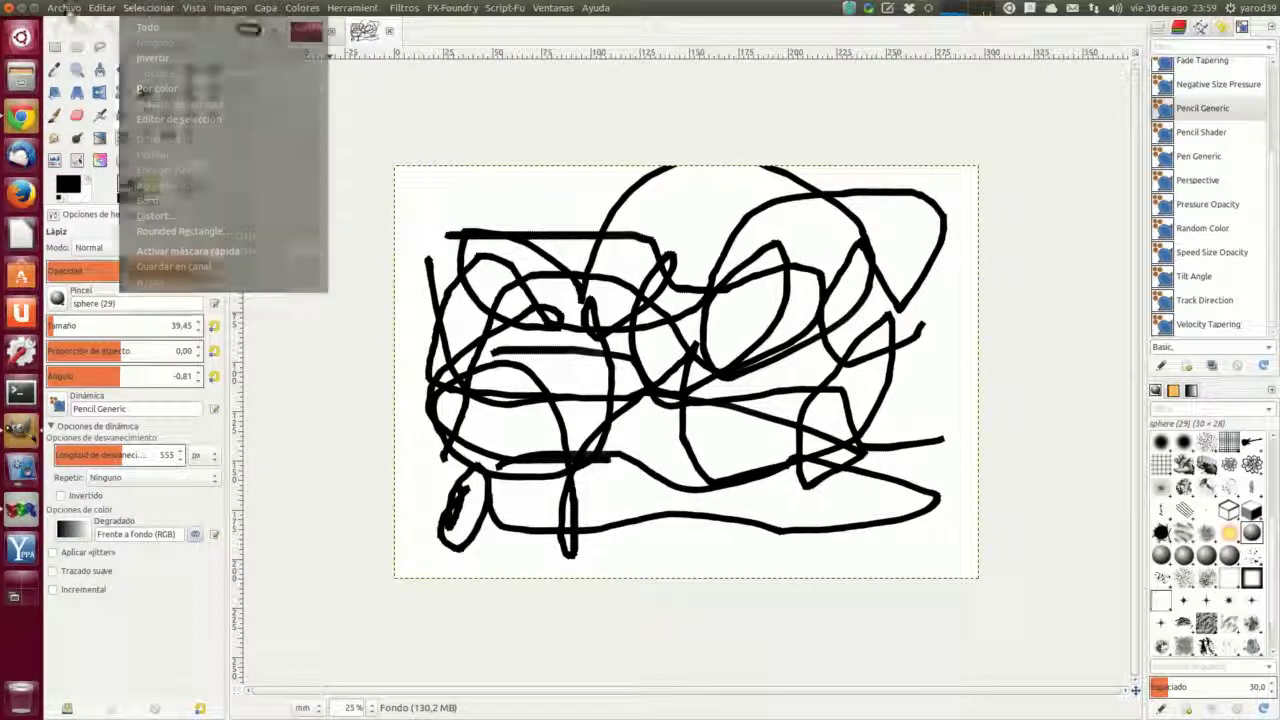
{"action": "left_click", "coordinate": [116, 204]}
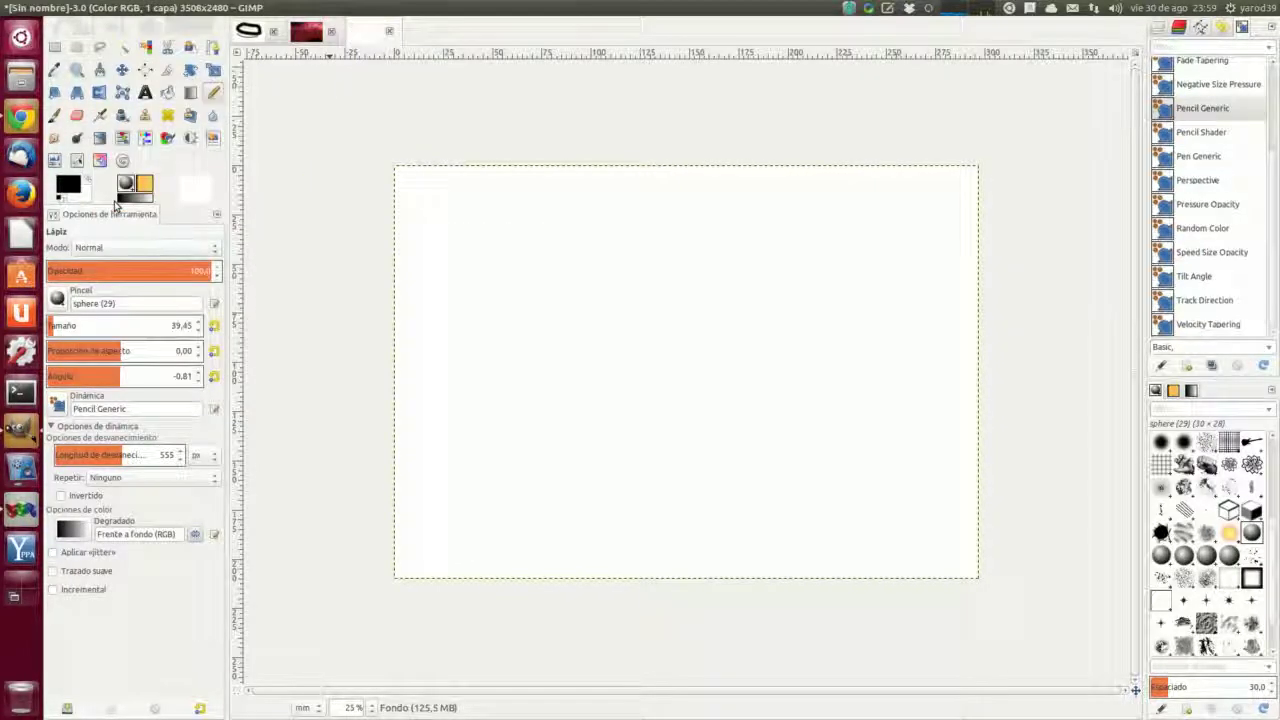
Step: Switch to the manual in Chrome and look through the paint mode examples Dissolve, Behind and Color Erase, plus the further information section
{"action": "left_click", "coordinate": [21, 117]}
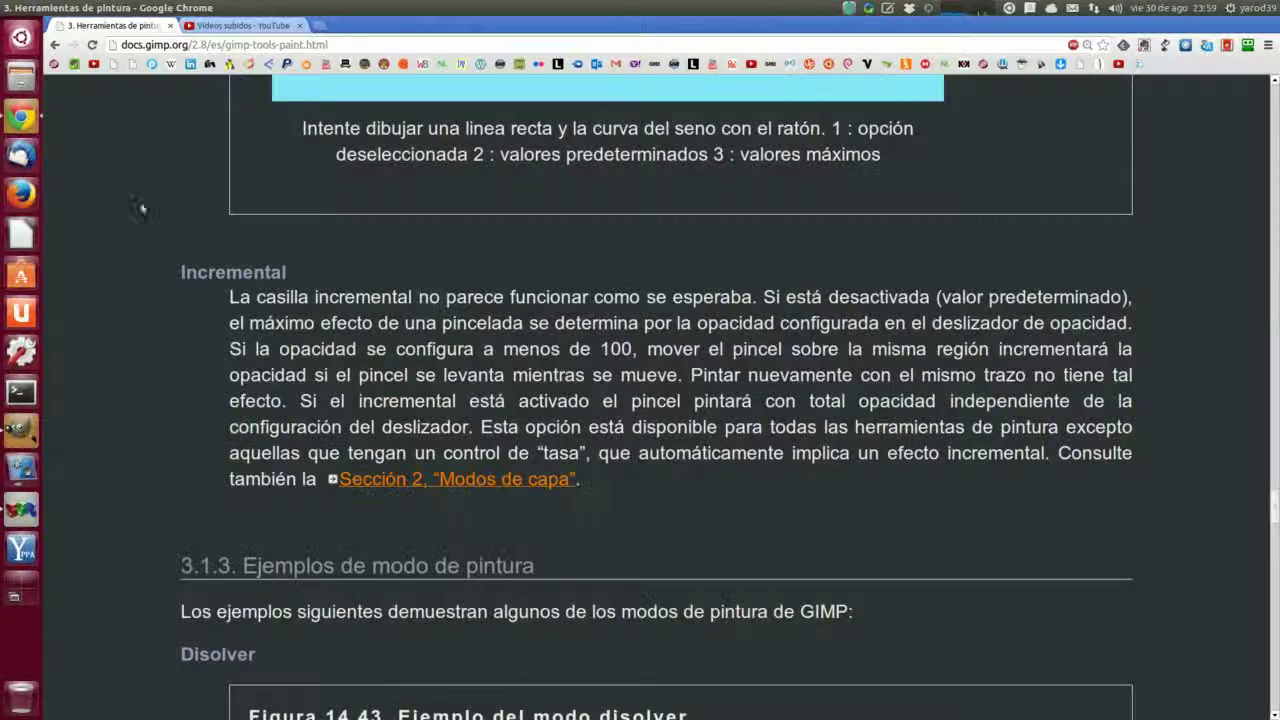
{"action": "scroll", "coordinate": [361, 462], "scroll_direction": "down", "scroll_amount": 3}
{"action": "scroll", "coordinate": [361, 462], "scroll_direction": "down", "scroll_amount": 10}
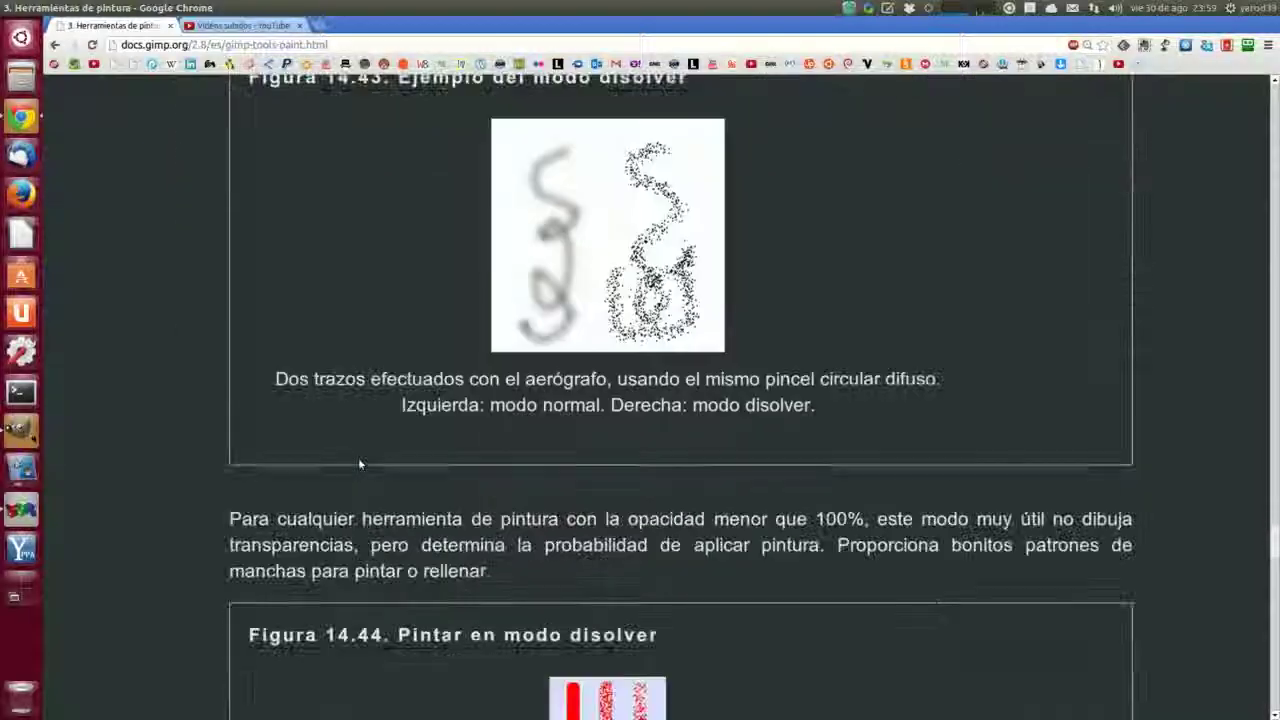
{"action": "scroll", "coordinate": [361, 462], "scroll_direction": "down", "scroll_amount": 10}
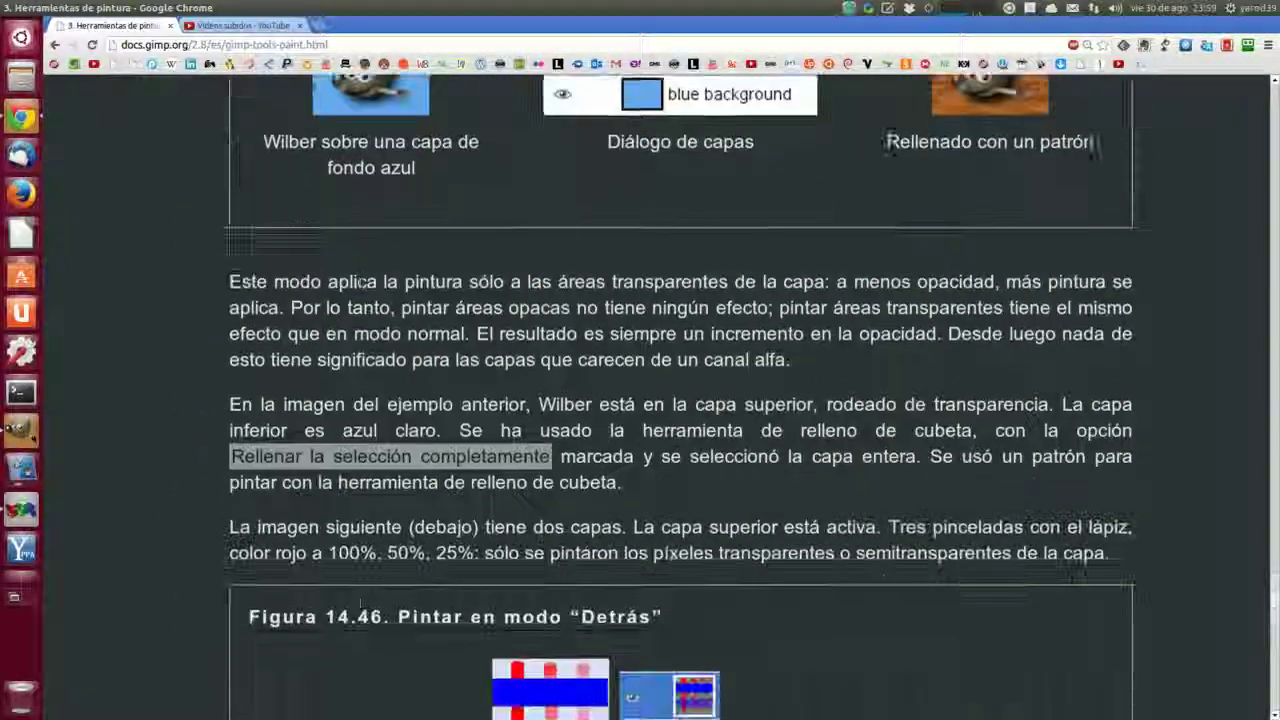
{"action": "scroll", "coordinate": [361, 462], "scroll_direction": "down", "scroll_amount": 9}
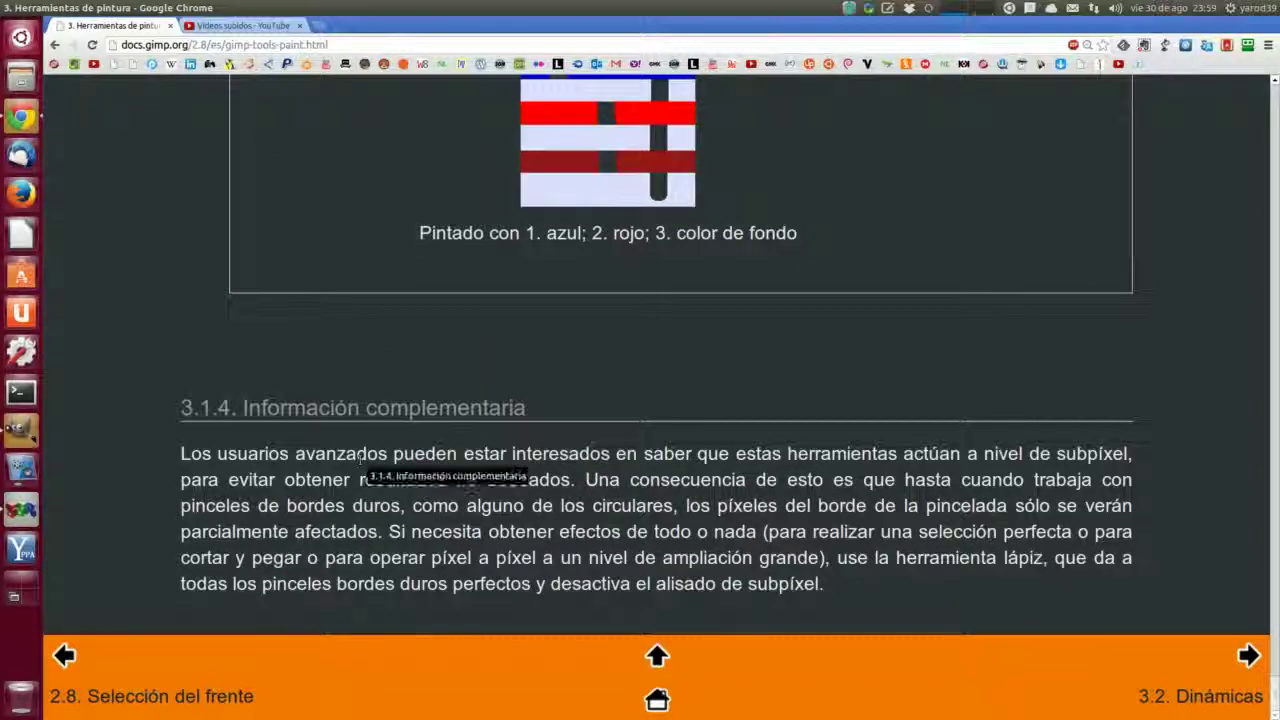
{"action": "scroll", "coordinate": [358, 457], "scroll_direction": "up", "scroll_amount": 7}
{"action": "scroll", "coordinate": [361, 462], "scroll_direction": "up", "scroll_amount": 10}
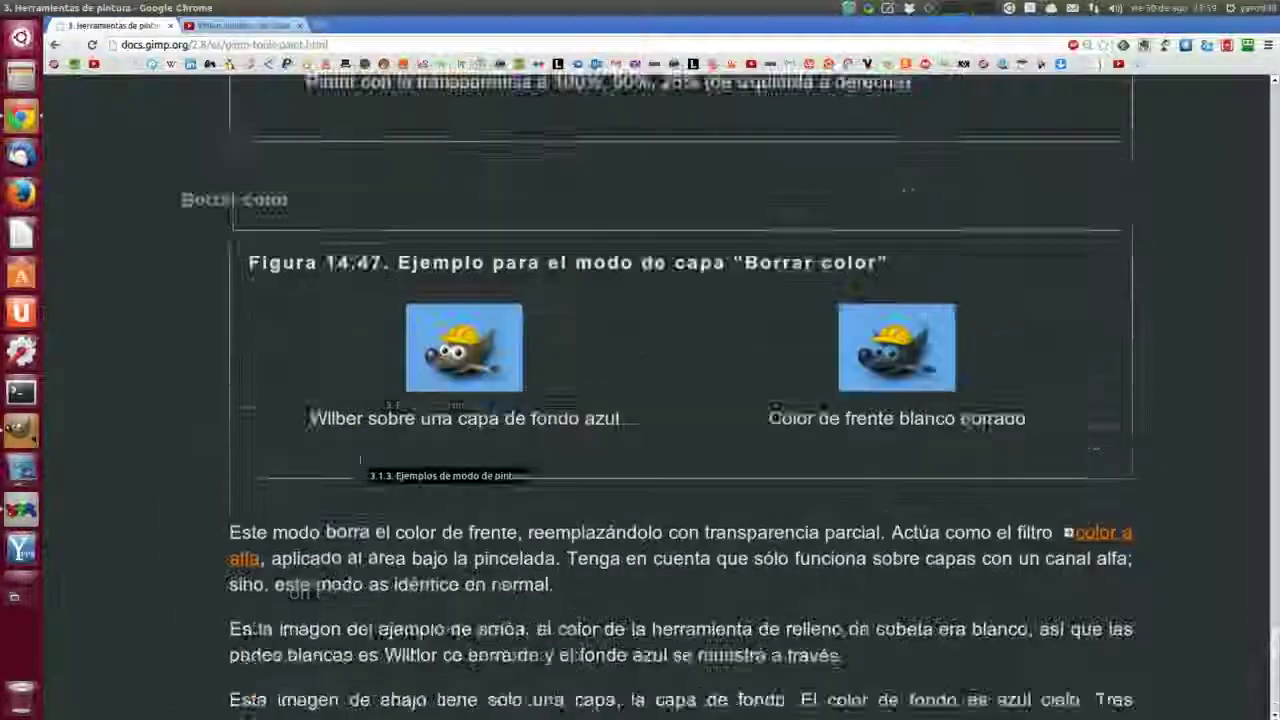
{"action": "scroll", "coordinate": [360, 463], "scroll_direction": "up", "scroll_amount": 10}
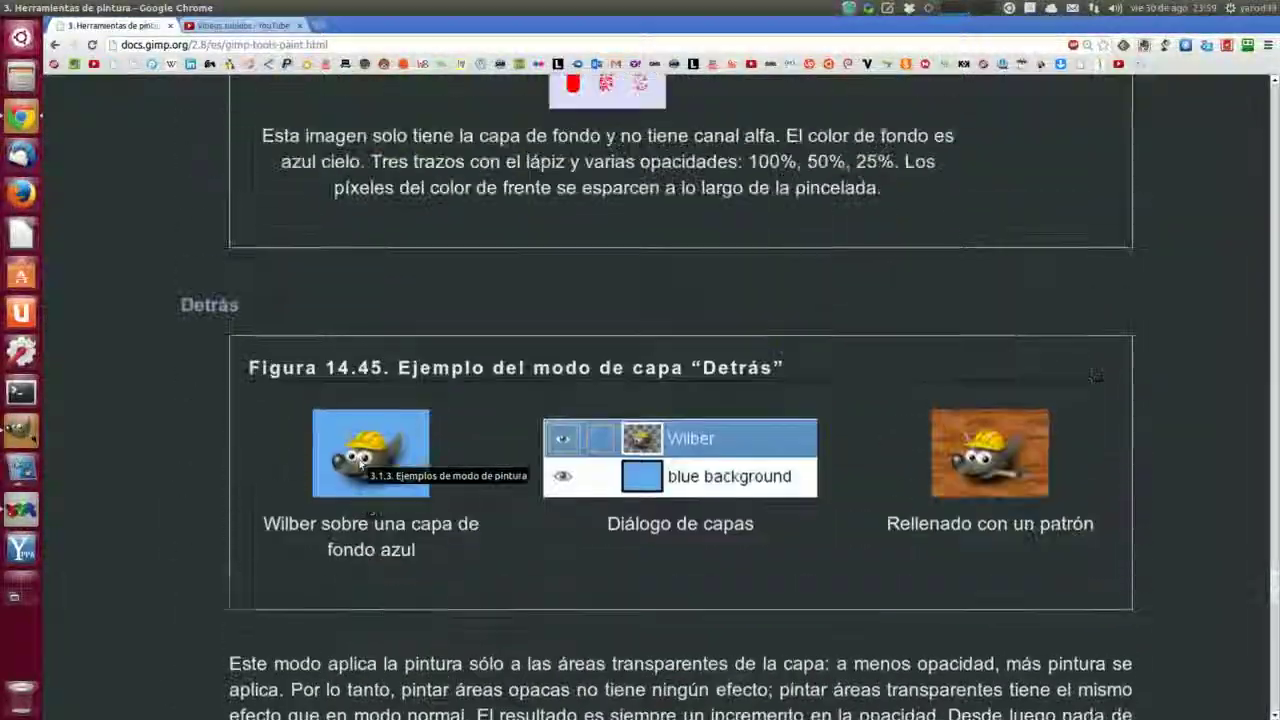
{"action": "scroll", "coordinate": [360, 463], "scroll_direction": "up", "scroll_amount": 4}
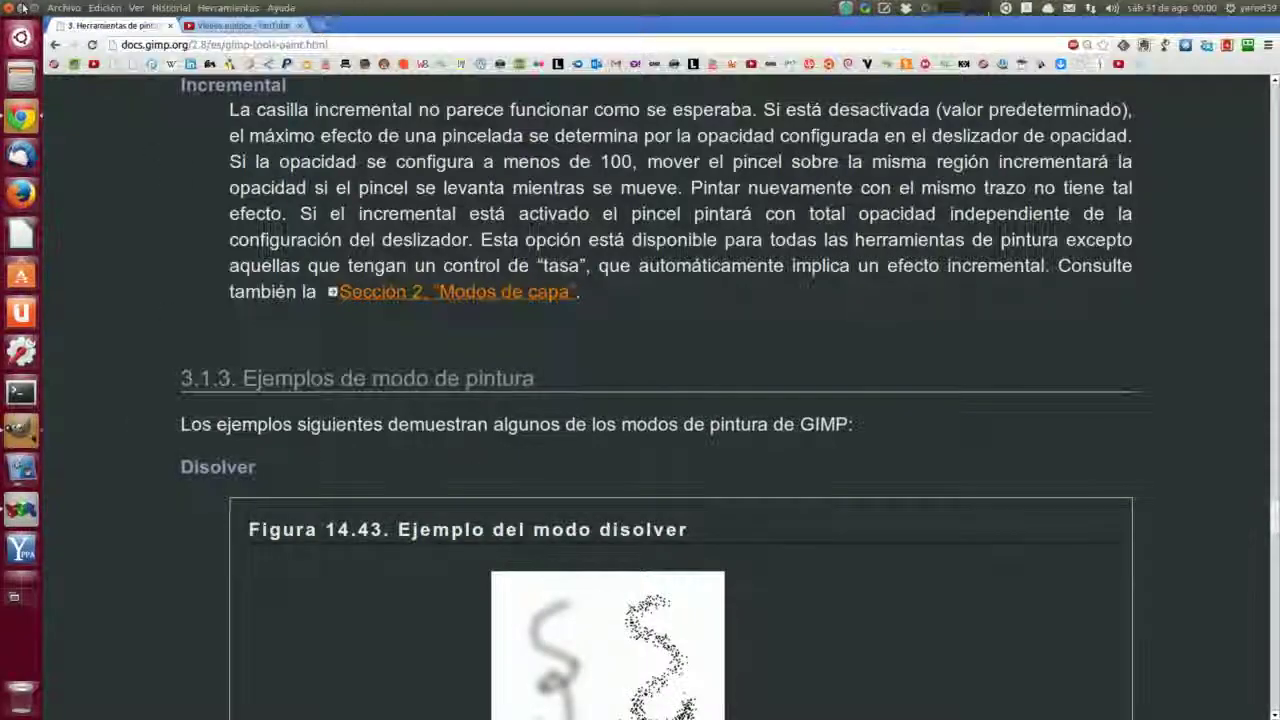
Step: Return to GIMP, close all three open images without saving, and quit the program
{"action": "left_click", "coordinate": [31, 7]}
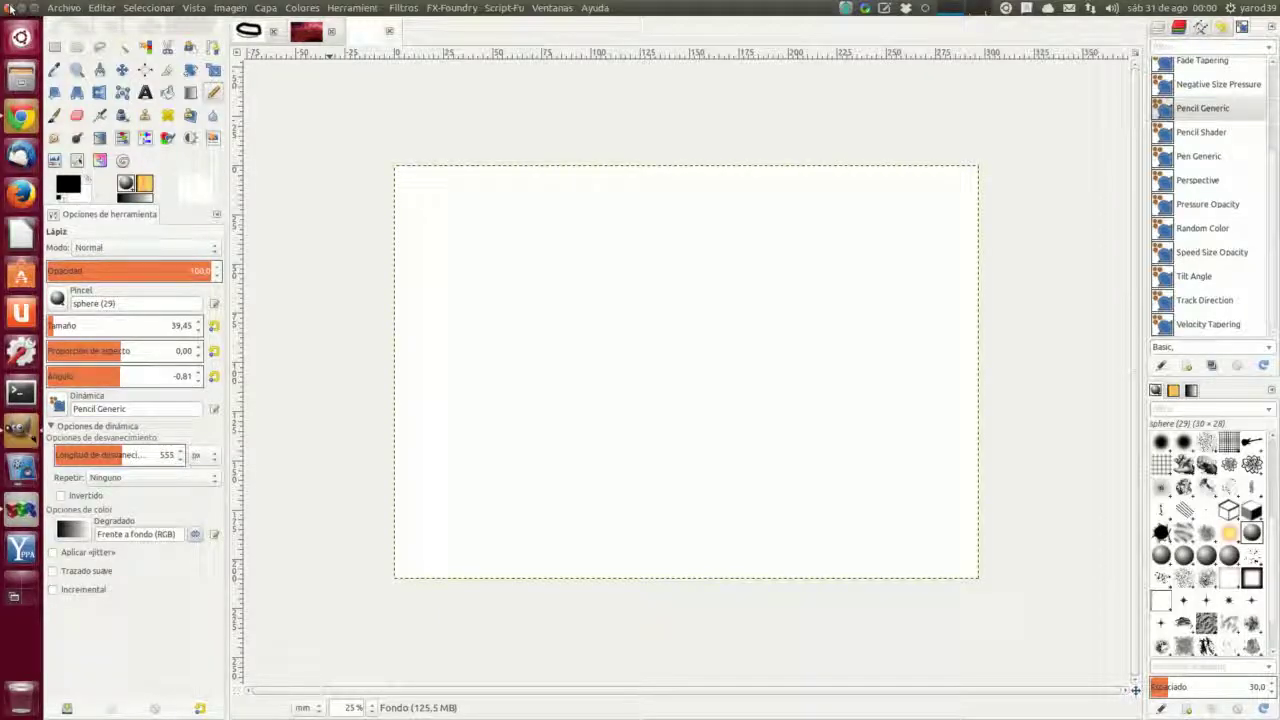
{"action": "left_click", "coordinate": [8, 7]}
{"action": "left_click", "coordinate": [573, 425]}
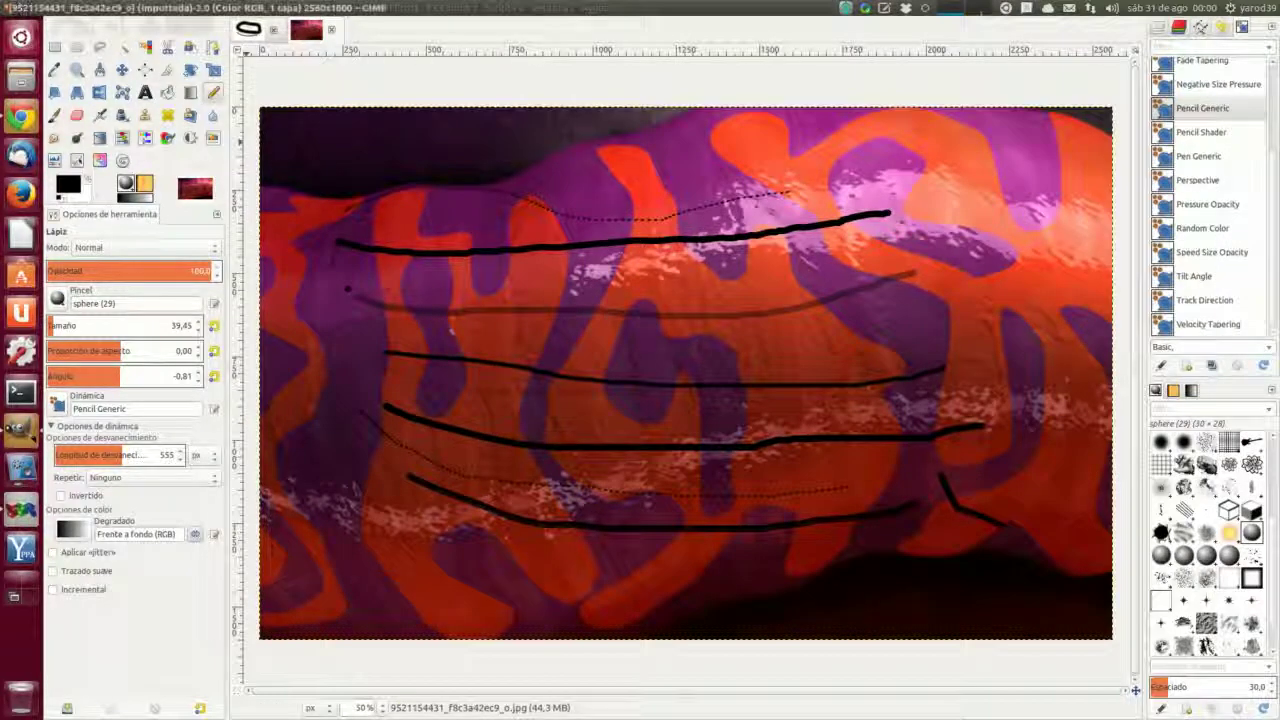
{"action": "left_click", "coordinate": [10, 8]}
{"action": "left_click", "coordinate": [578, 440]}
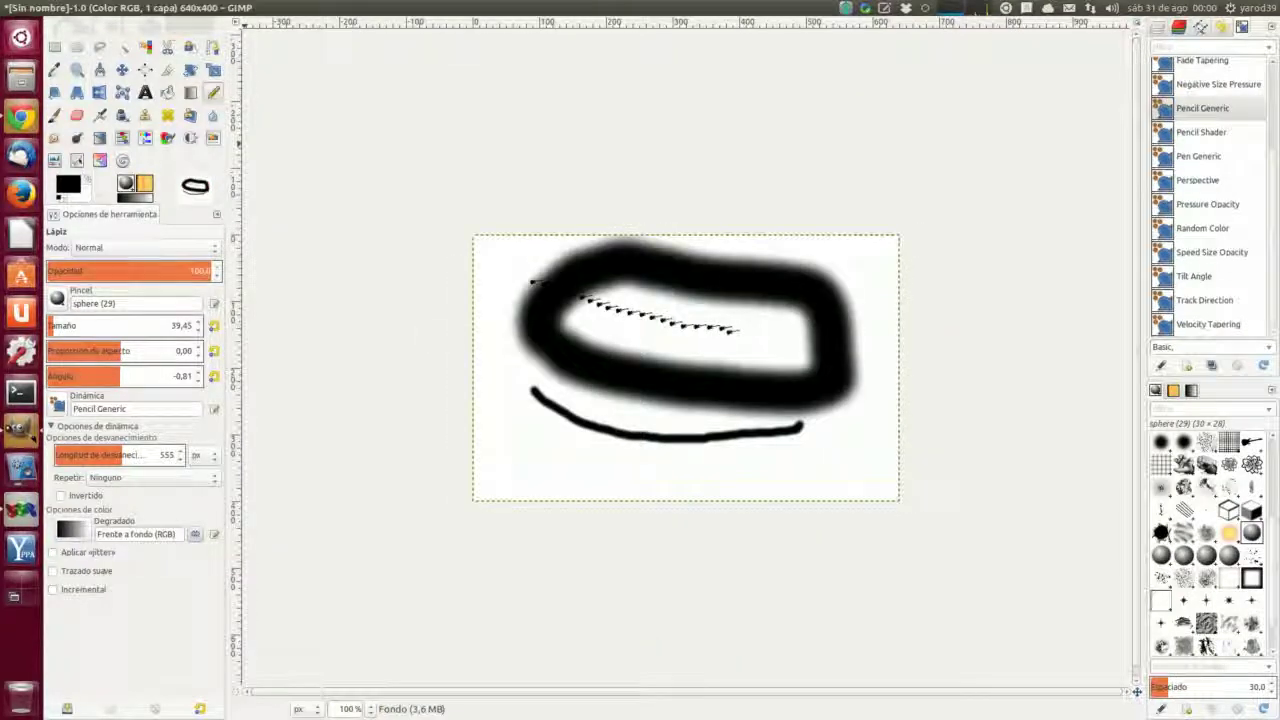
{"action": "left_click", "coordinate": [8, 8]}
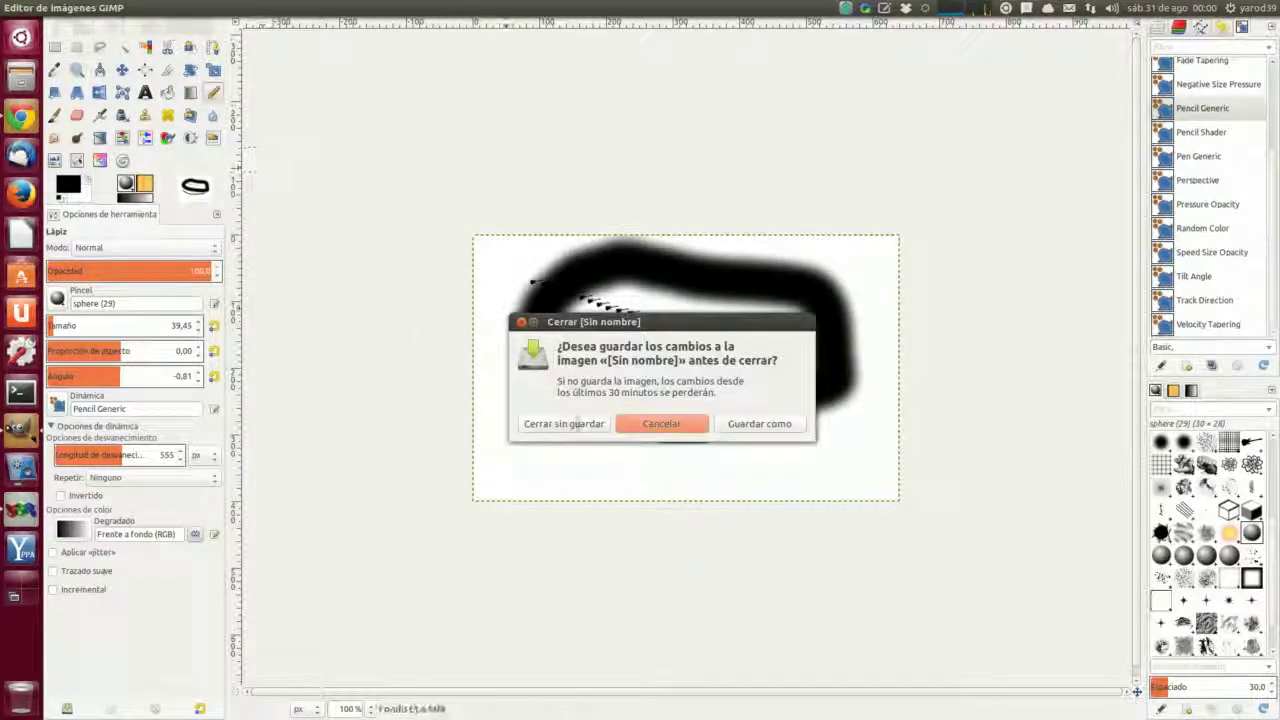
{"action": "left_click", "coordinate": [578, 426]}
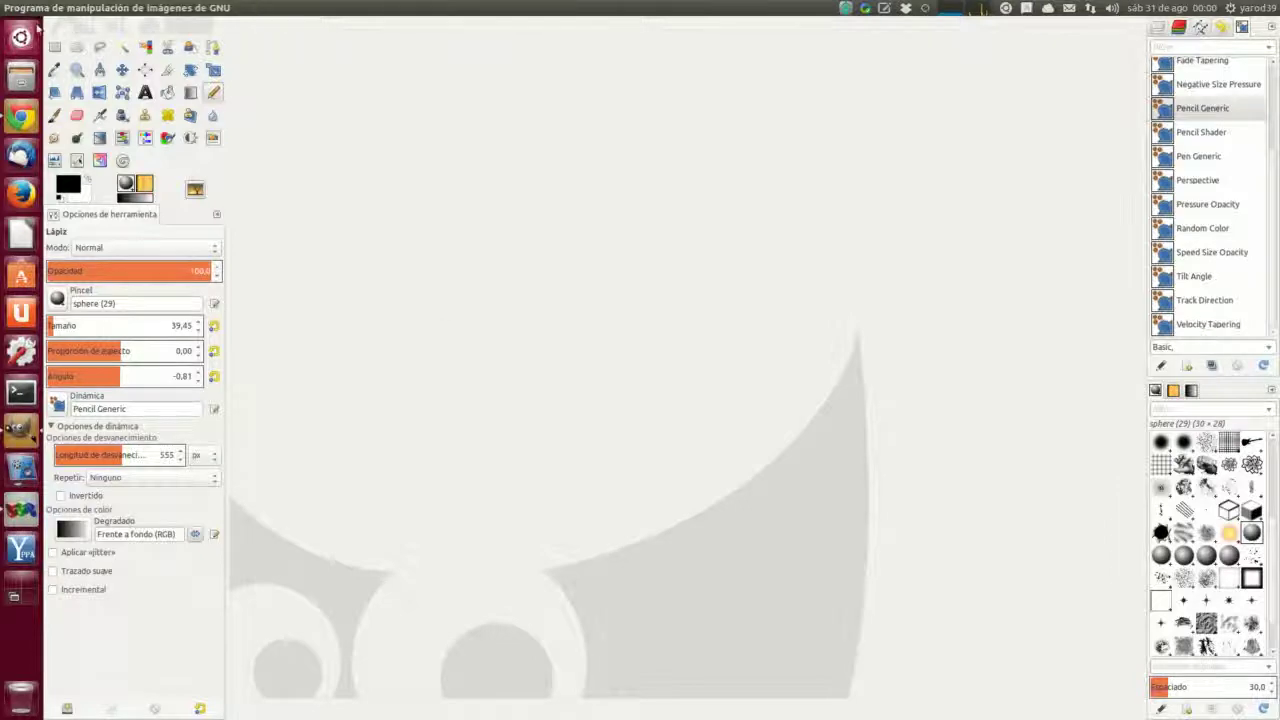
{"action": "left_click", "coordinate": [10, 8]}
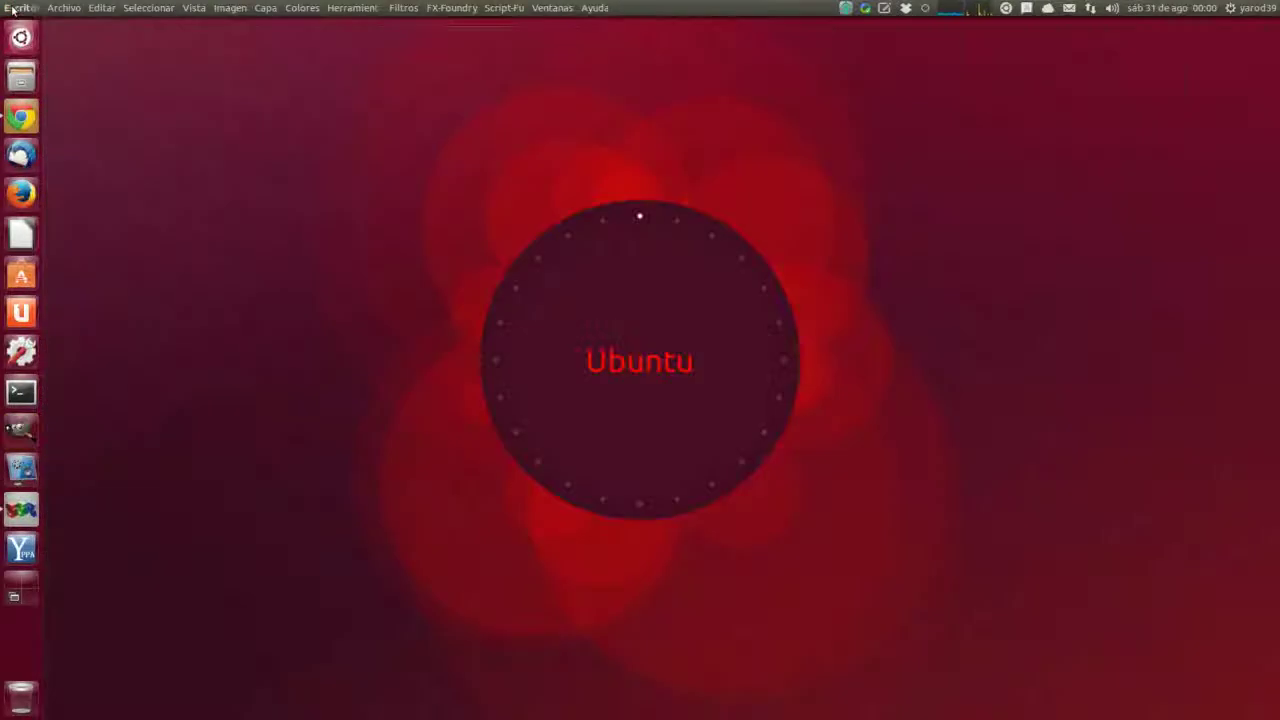